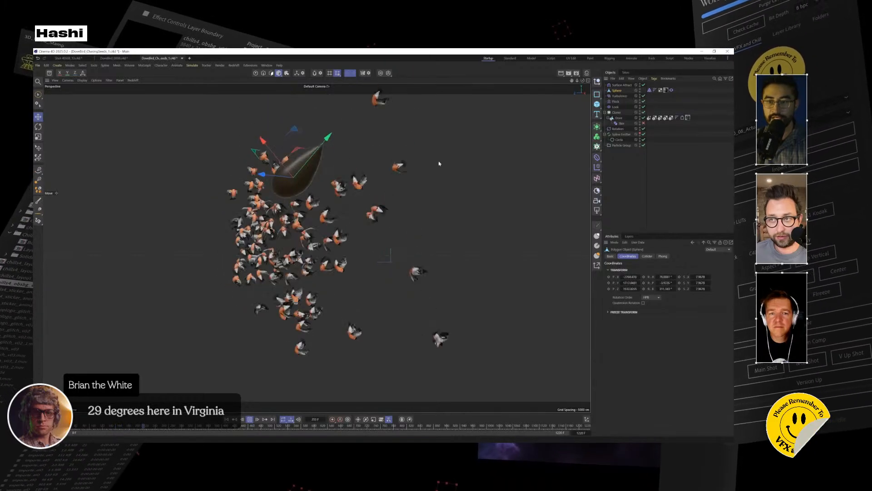
# Move the sphere through the flock of birds in the perspective view.
pyautogui.moveTo(344, 202); pyautogui.dragTo(308, 225)
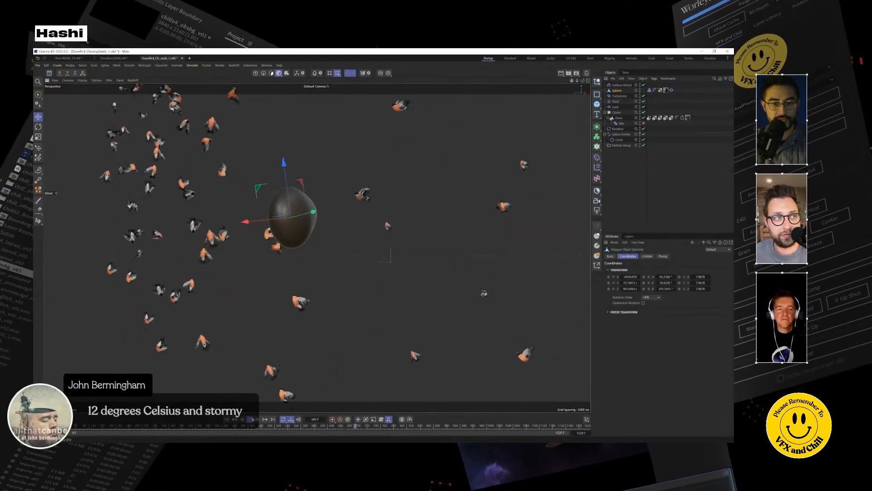
# Switch to After Effects and play back the bird swarm footage.
pyautogui.click(702, 53)
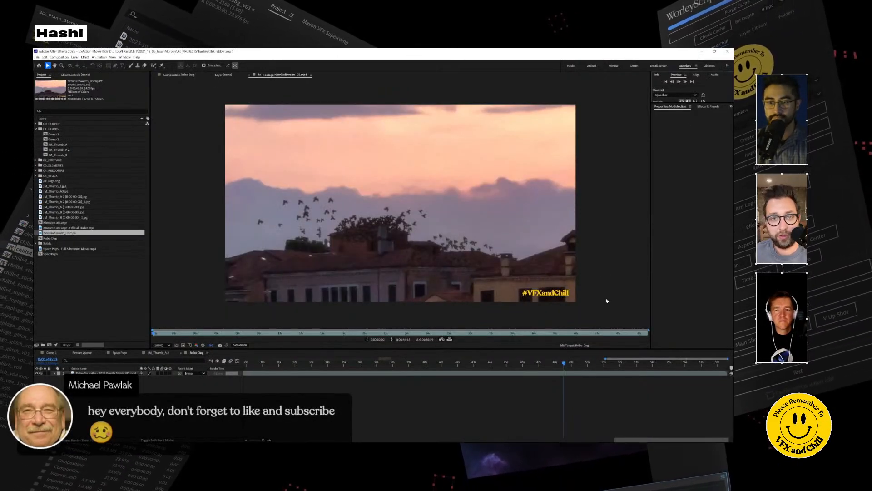
pyautogui.press('space')
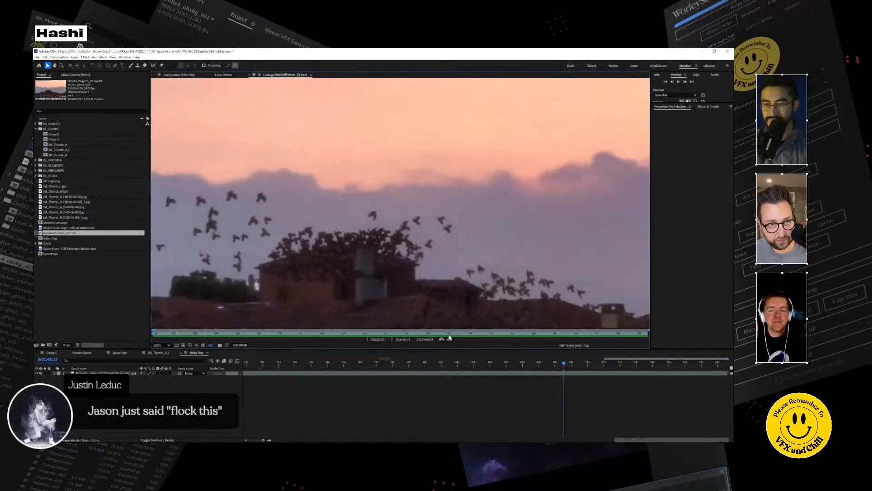
pyautogui.click(449, 337)
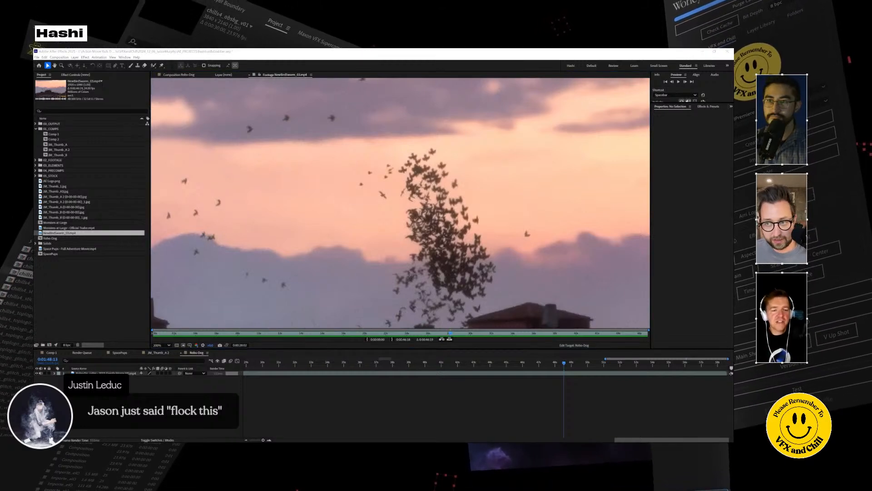
# Switch to Cinema 4D and open the project file Dancer_0013.c4d.
pyautogui.hotkey('alt', 'Tab')
pyautogui.click(659, 139)
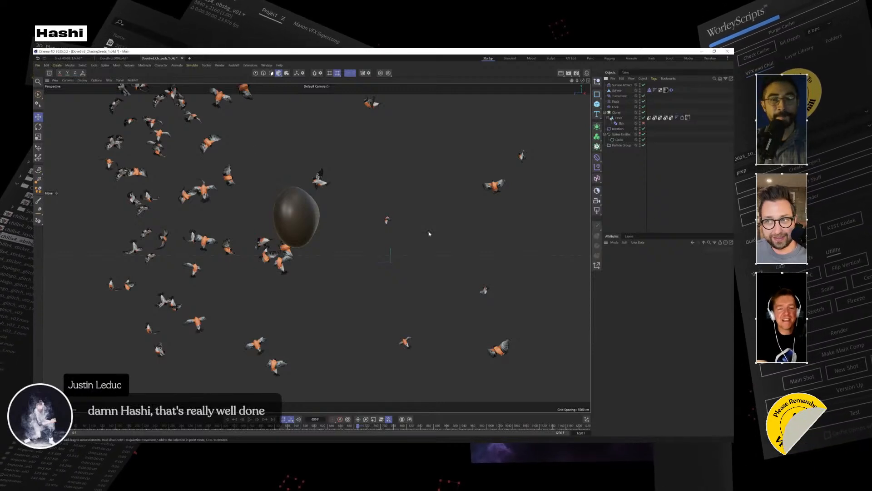
pyautogui.click(38, 65)
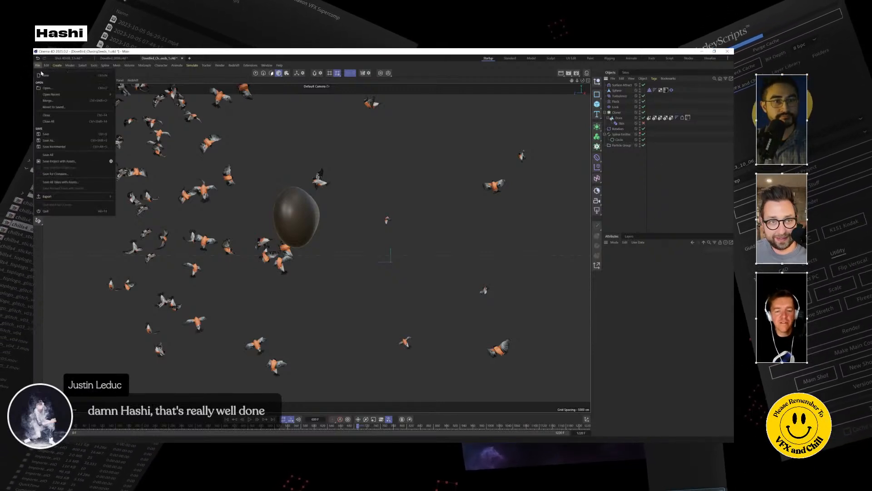
pyautogui.click(58, 90)
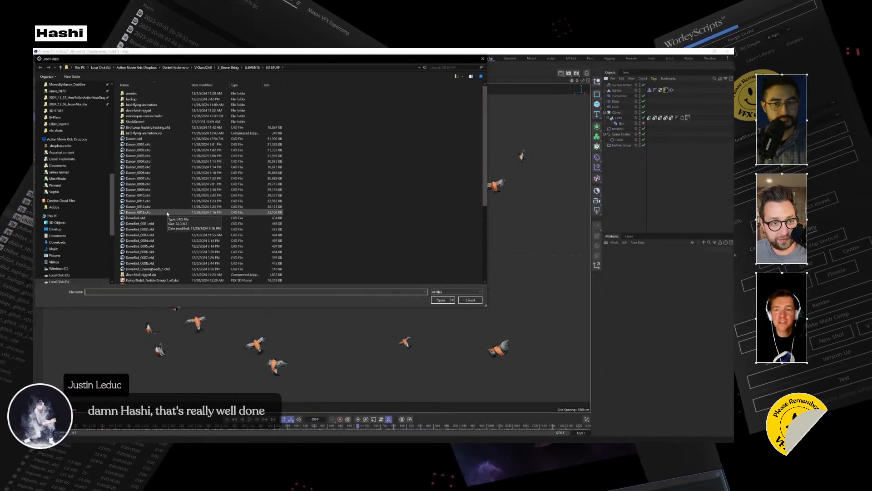
pyautogui.doubleClick(167, 214)
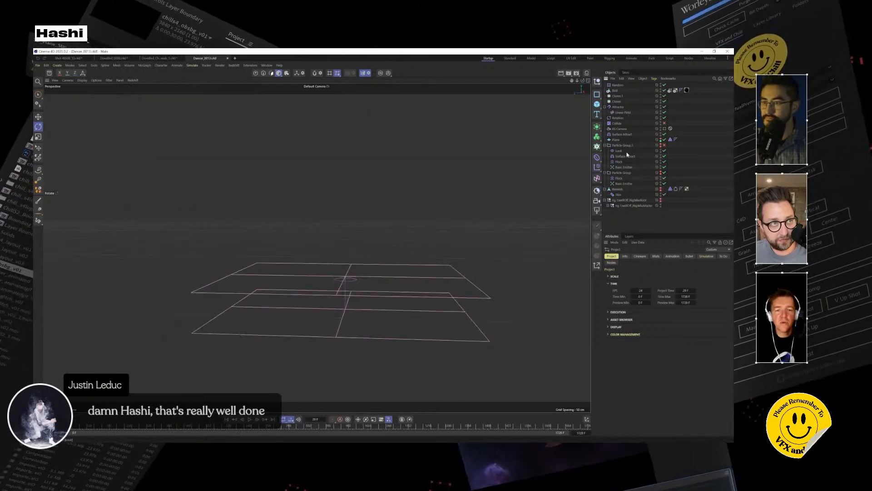
# Make the dancer's skeleton rig visible in the viewport and play its animation from the first frame.
pyautogui.click(661, 200)
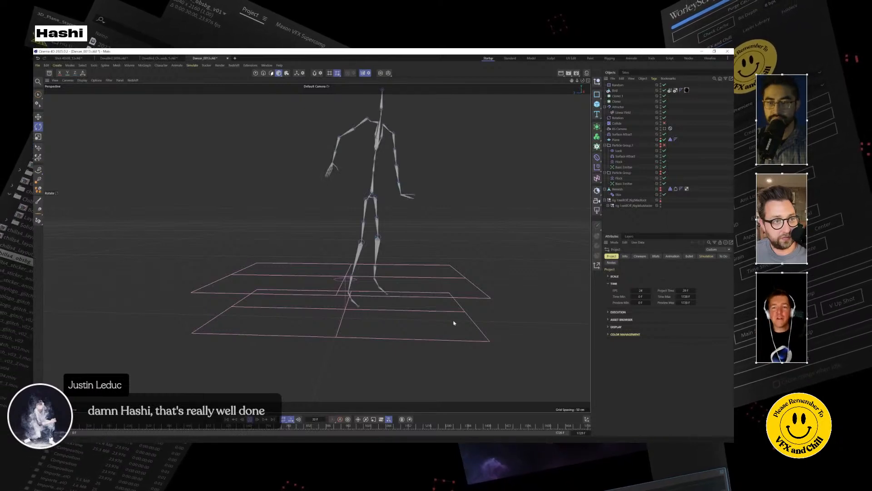
pyautogui.keyDown('alt'); pyautogui.moveTo(381, 244); pyautogui.dragTo(362, 285, button='middle'); pyautogui.keyUp('alt')
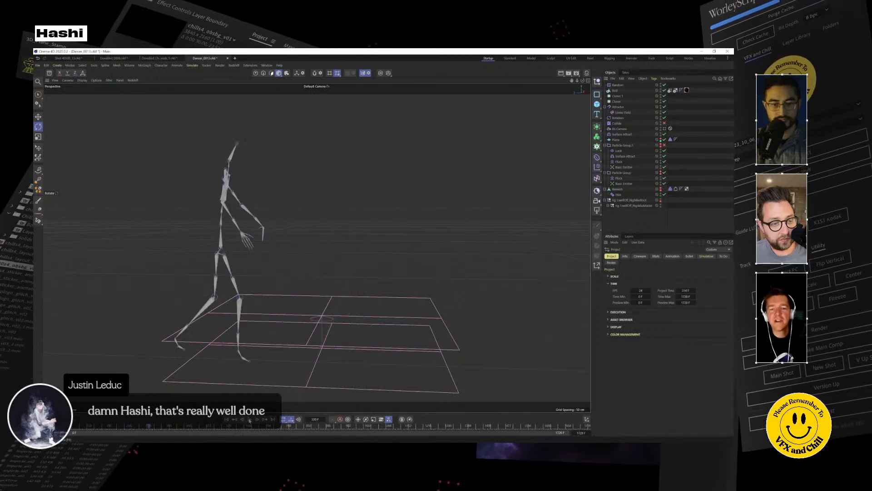
pyautogui.click(225, 421)
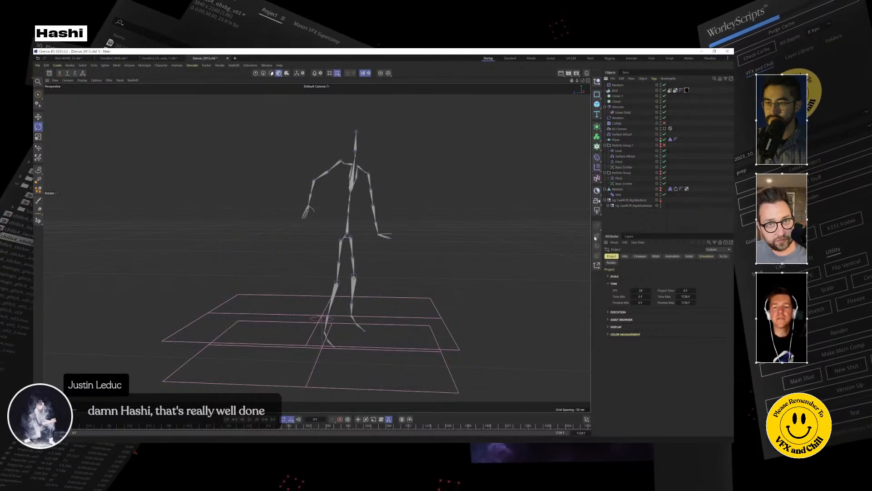
pyautogui.click(248, 419)
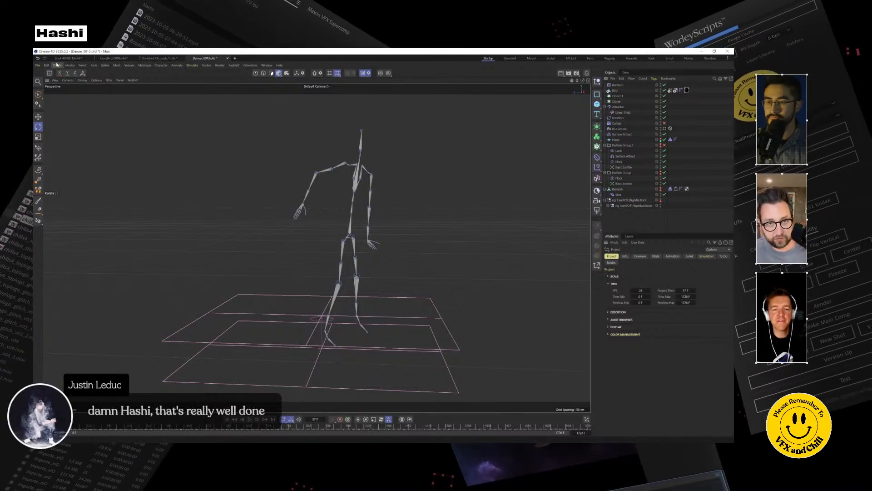
# Open the project file Dancer_0012.c4d.
pyautogui.click(39, 66)
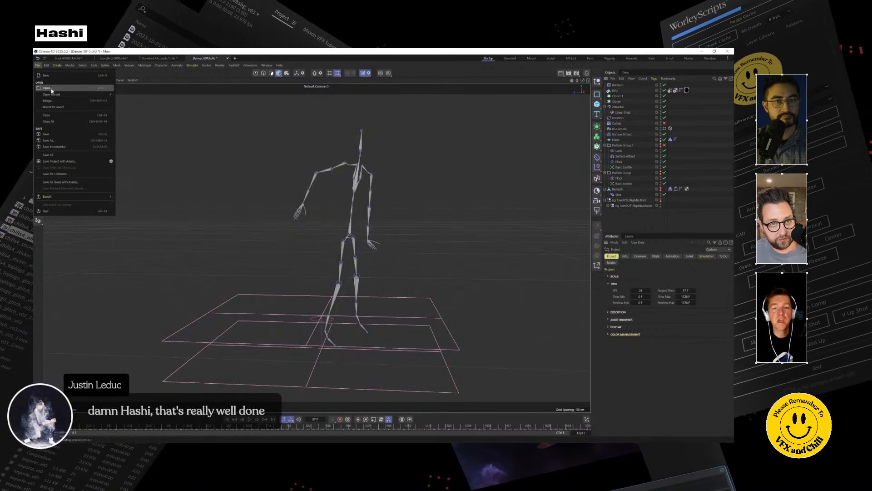
pyautogui.click(52, 89)
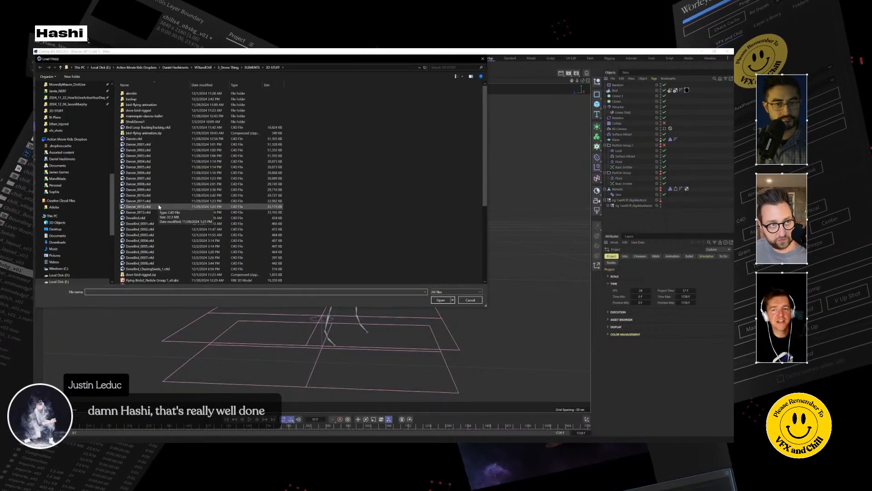
pyautogui.doubleClick(159, 207)
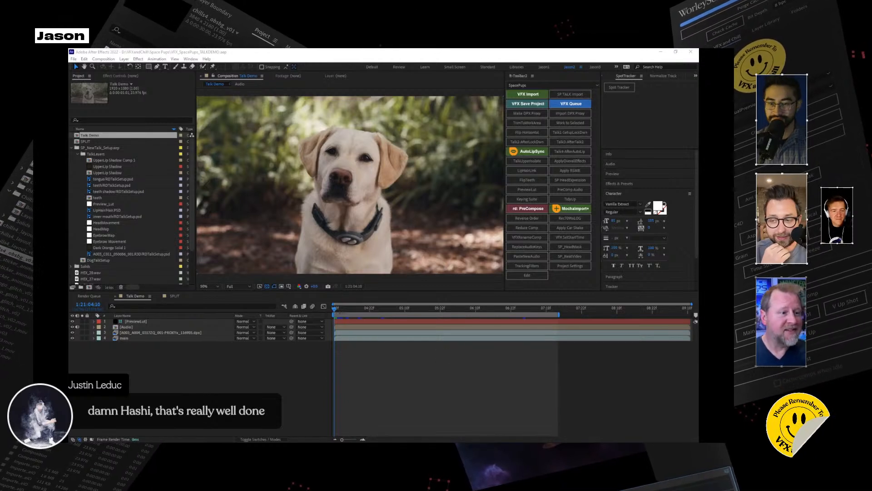
# Select the dog footage layer in the Talk Demo composition and preview the shot by playing and scrubbing.
pyautogui.click(334, 312)
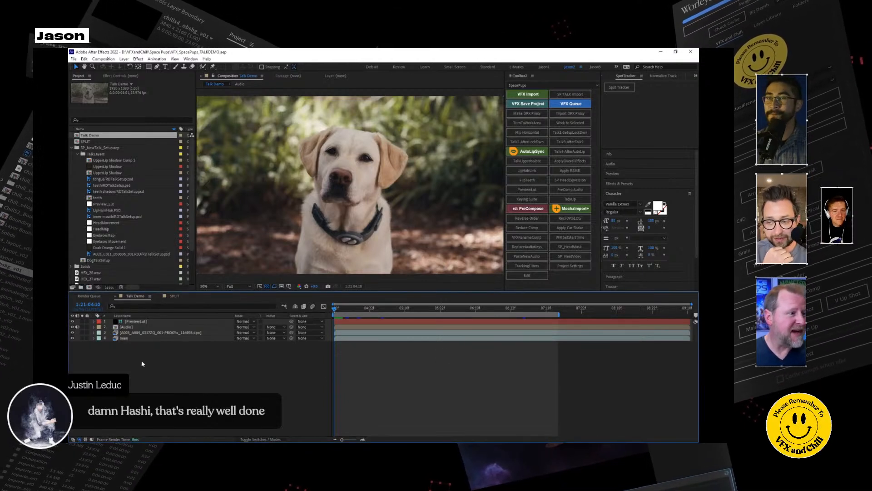
pyautogui.click(141, 333)
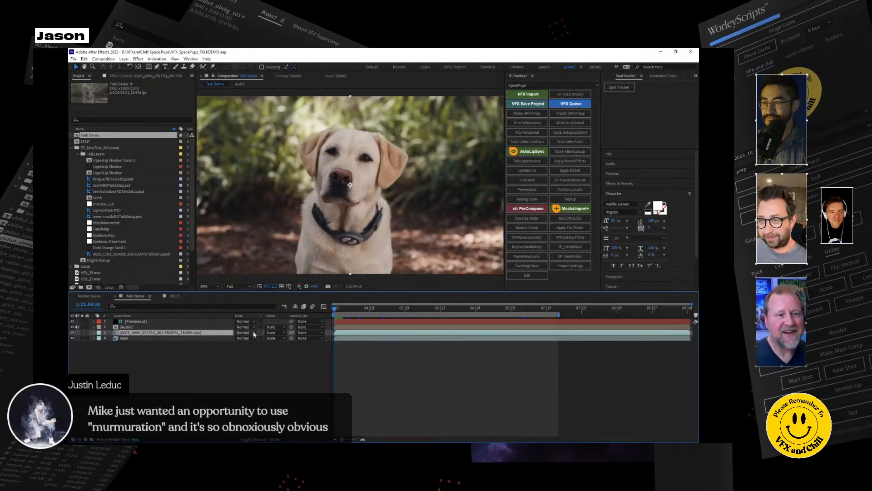
pyautogui.click(154, 351)
pyautogui.click(142, 334)
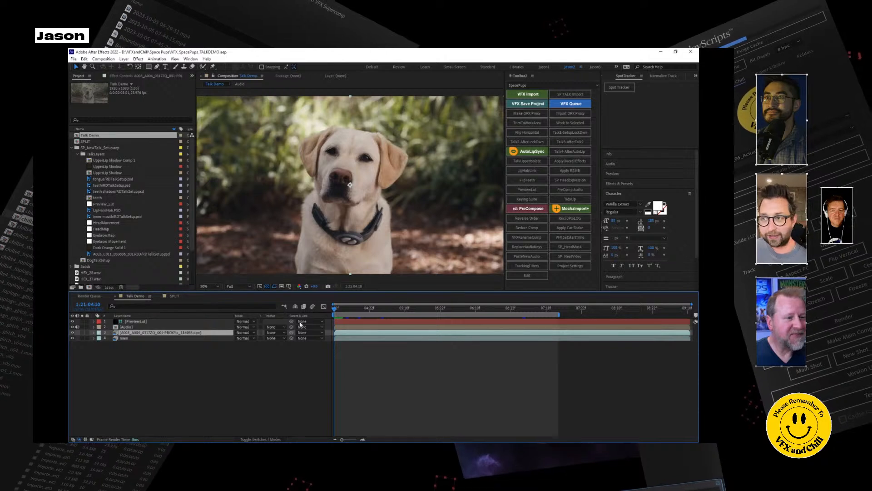
pyautogui.press('space')
pyautogui.press('space')
pyautogui.press('space')
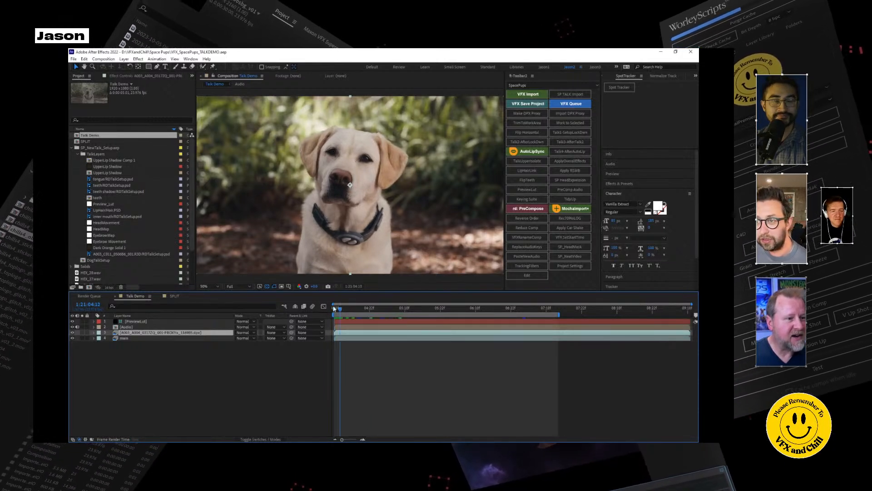
pyautogui.moveTo(403, 312); pyautogui.dragTo(387, 313)
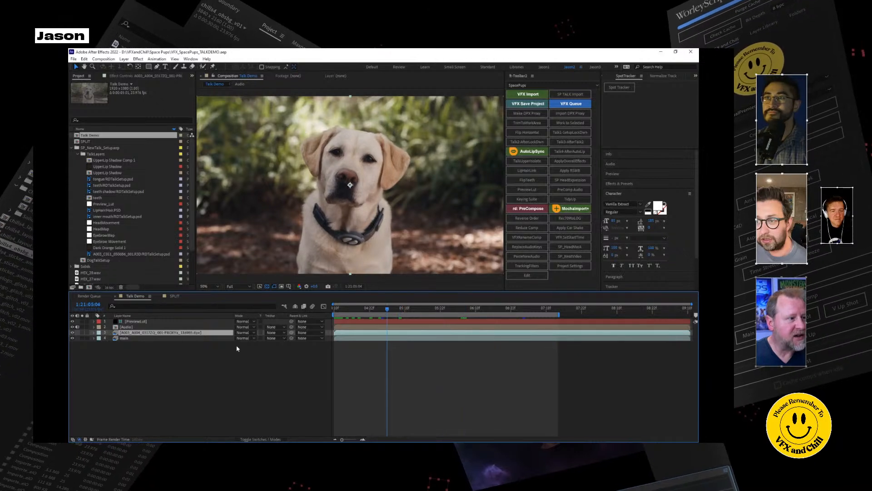
# Expand the Audio layer's waveform, play the clip against it, and collapse the layer again at the first frame.
pyautogui.click(93, 327)
pyautogui.click(99, 339)
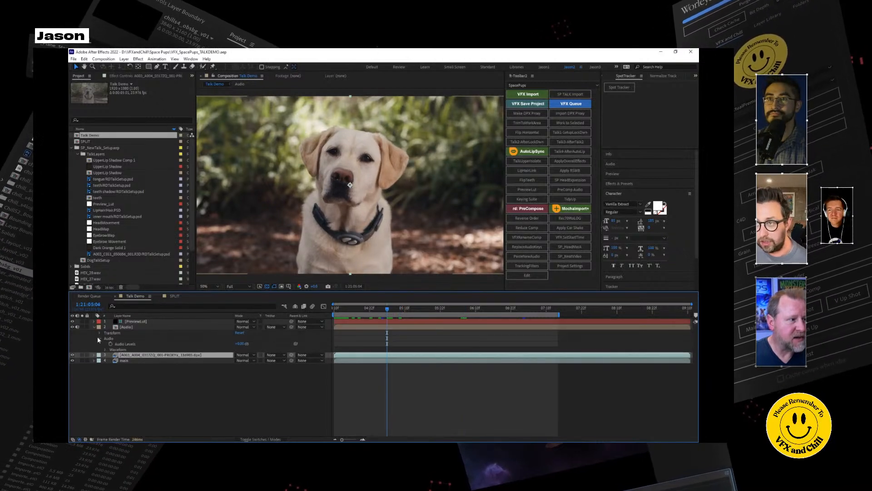
pyautogui.click(105, 349)
pyautogui.click(343, 309)
pyautogui.moveTo(342, 311); pyautogui.dragTo(339, 311)
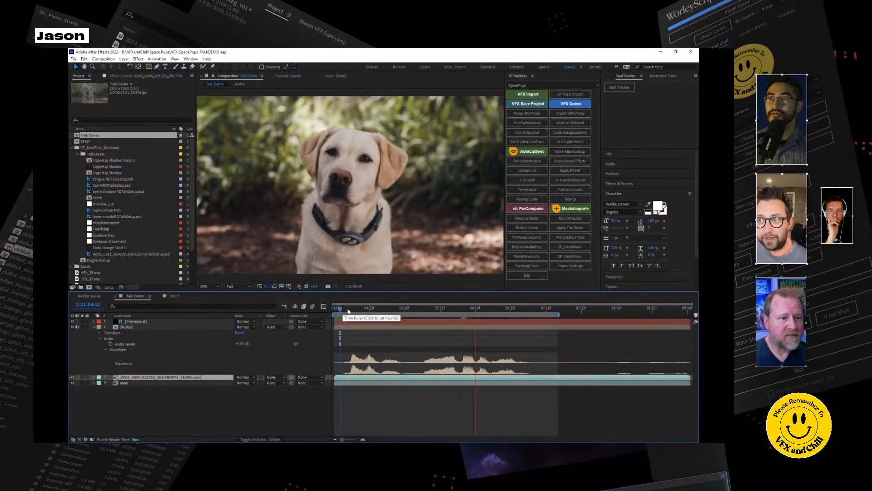
pyautogui.press('space')
pyautogui.press('Home')
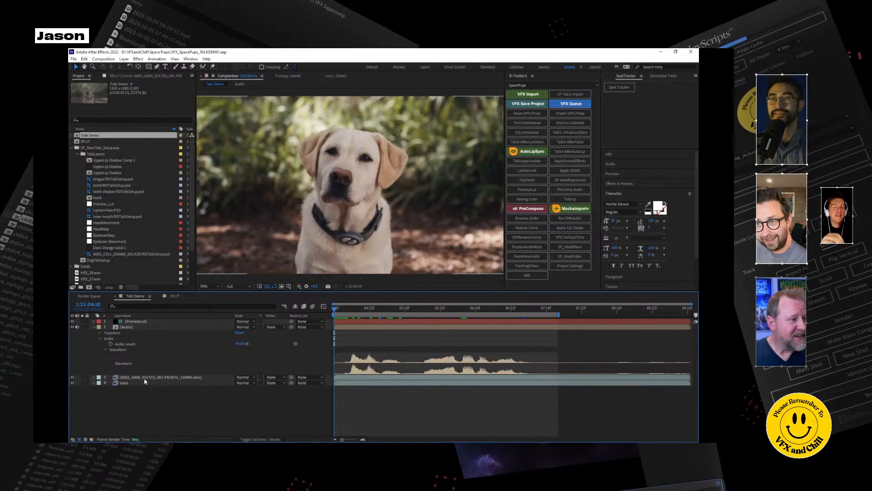
pyautogui.click(95, 327)
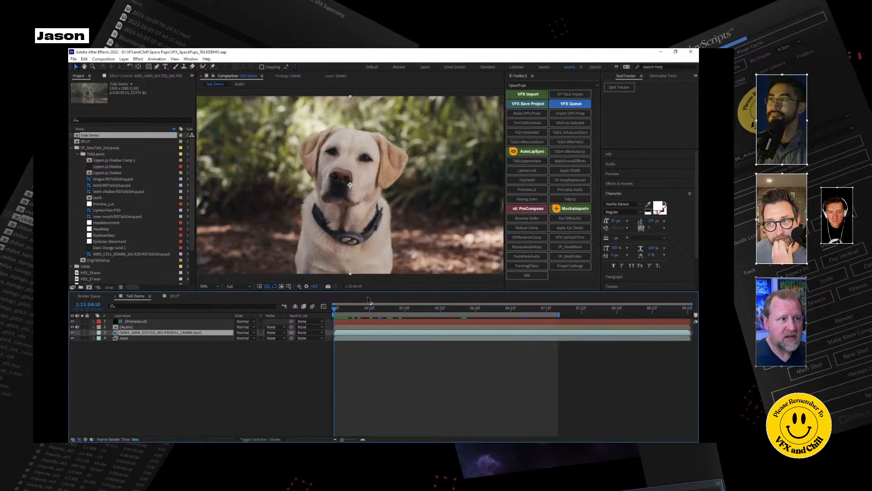
# Run the Talk2 Lockdown setup script on the dog footage layer from the first frame, confirming the footage layer is selected.
pyautogui.moveTo(356, 310); pyautogui.dragTo(334, 314)
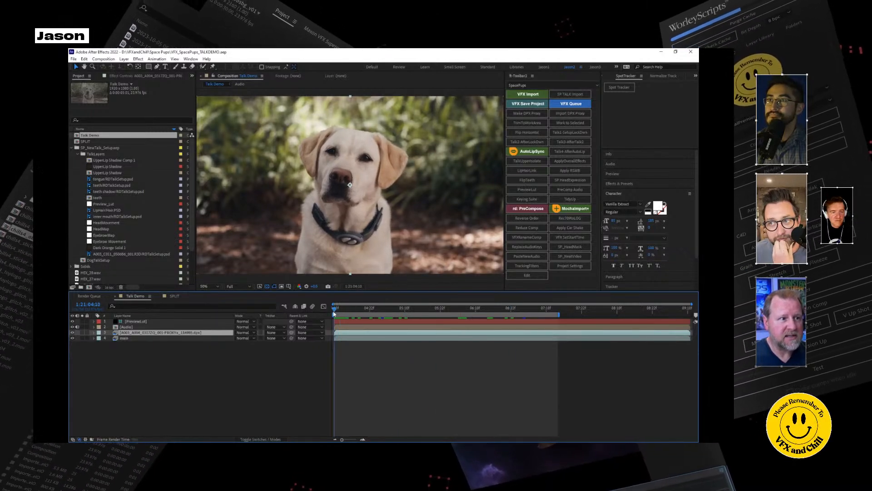
pyautogui.click(570, 132)
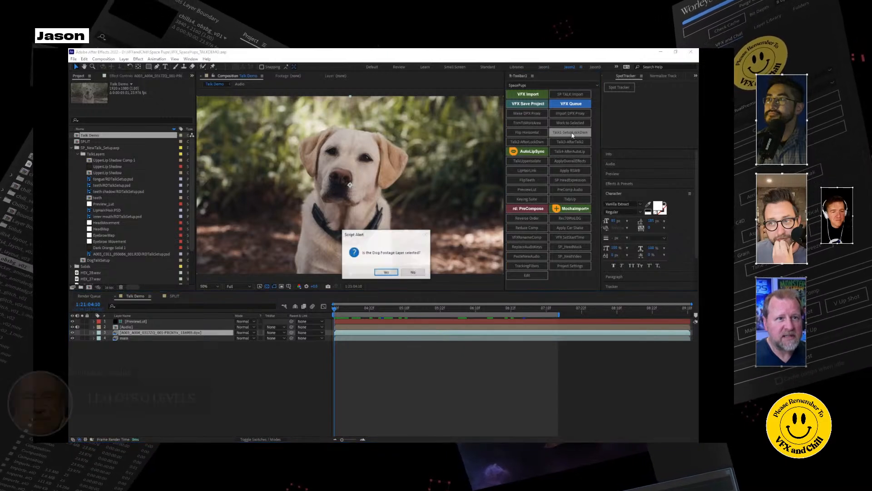
pyautogui.click(385, 273)
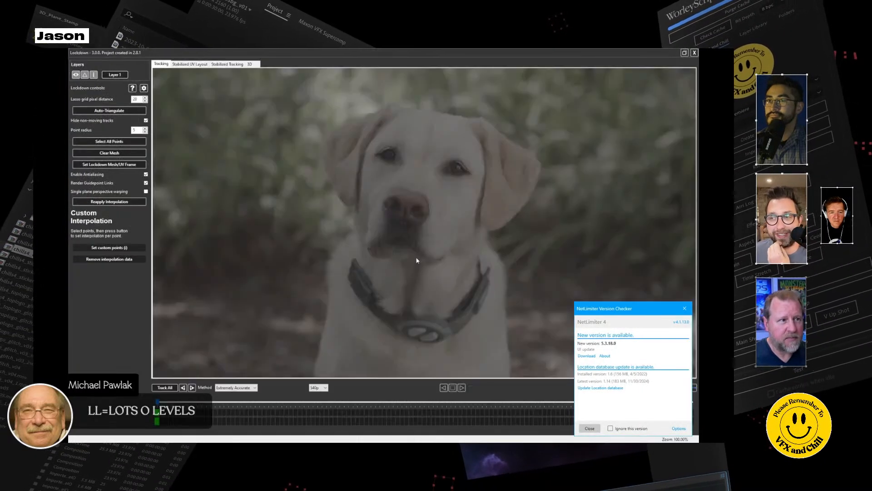
# Dismiss the NetLimiter update notice and set the Lockdown tracking method to Accurate 1.6.
pyautogui.moveTo(686, 312); pyautogui.dragTo(698, 314)
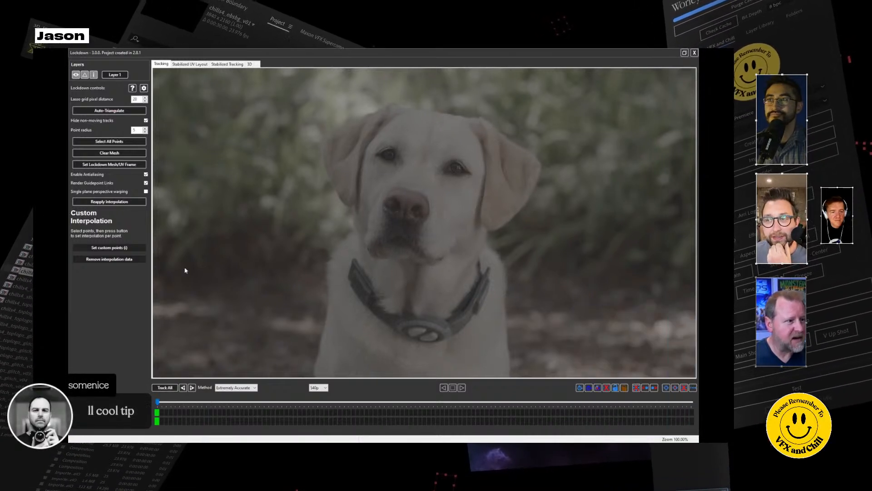
pyautogui.click(255, 388)
pyautogui.click(247, 401)
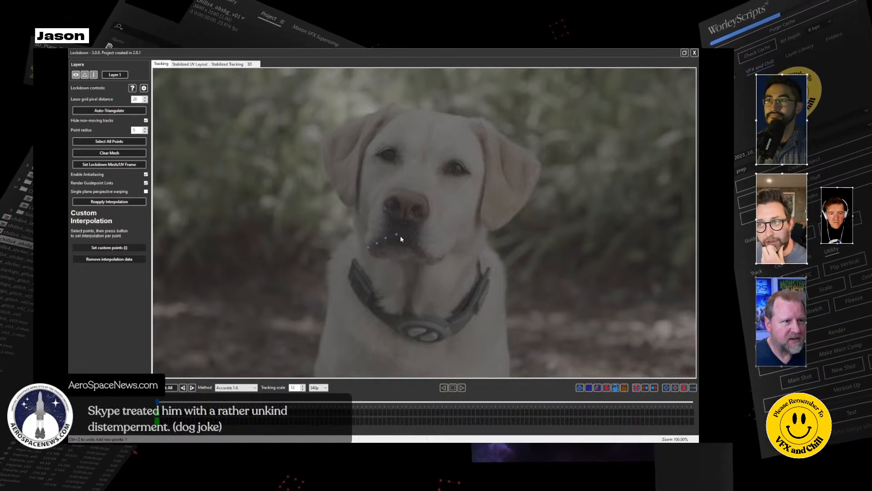
# Add tracking points along the dog's upper lip line, beside the nose and on the muzzle below it.
pyautogui.click(411, 242)
pyautogui.click(416, 248)
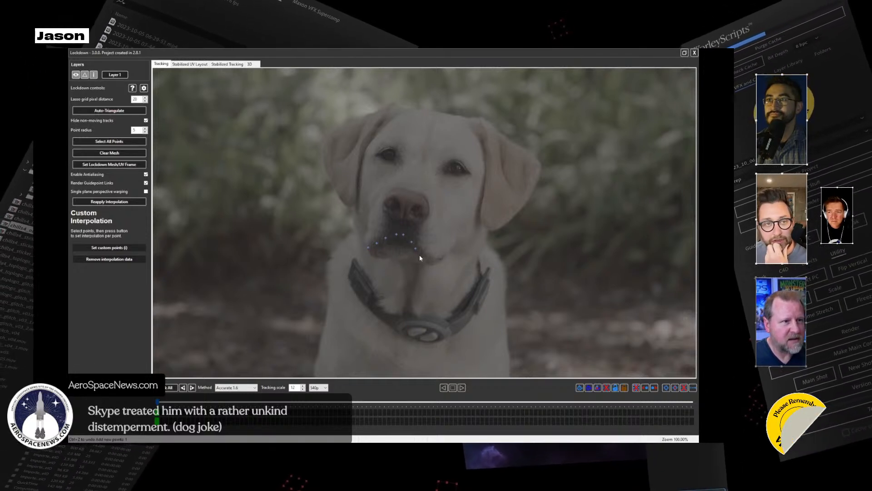
pyautogui.click(423, 256)
pyautogui.click(439, 262)
pyautogui.click(428, 215)
pyautogui.click(383, 207)
pyautogui.click(402, 224)
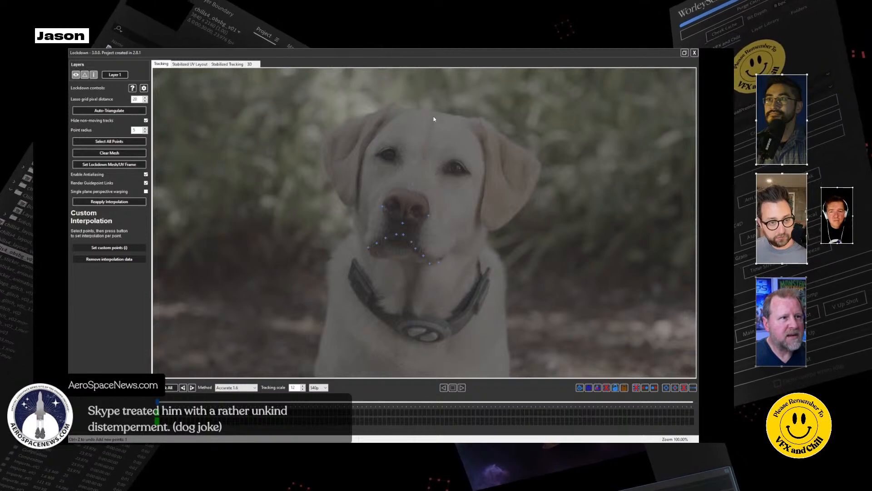
# Add tracking points around the dog's eyes and track all points through the shot.
pyautogui.click(473, 170)
pyautogui.click(455, 155)
pyautogui.click(374, 151)
pyautogui.click(169, 387)
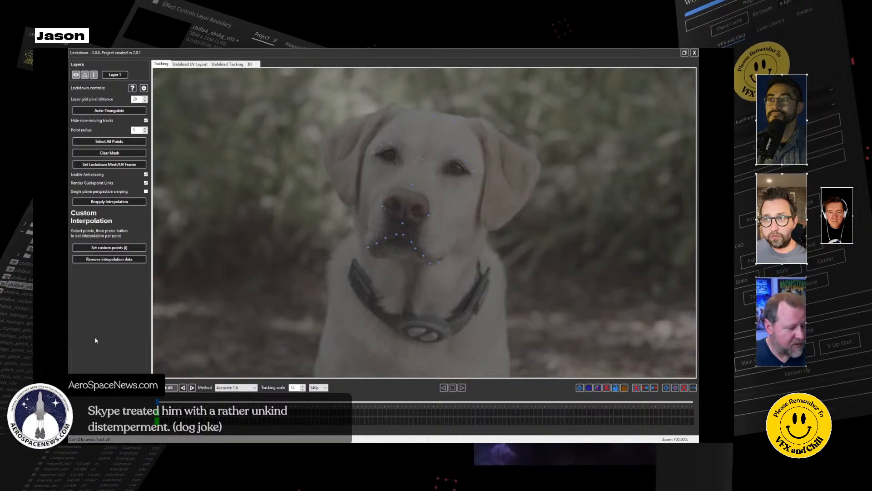
# Place a ring of expansion points around the outside of the dog's head and across the collar area.
pyautogui.click(305, 125)
pyautogui.click(402, 92)
pyautogui.click(505, 108)
pyautogui.click(552, 150)
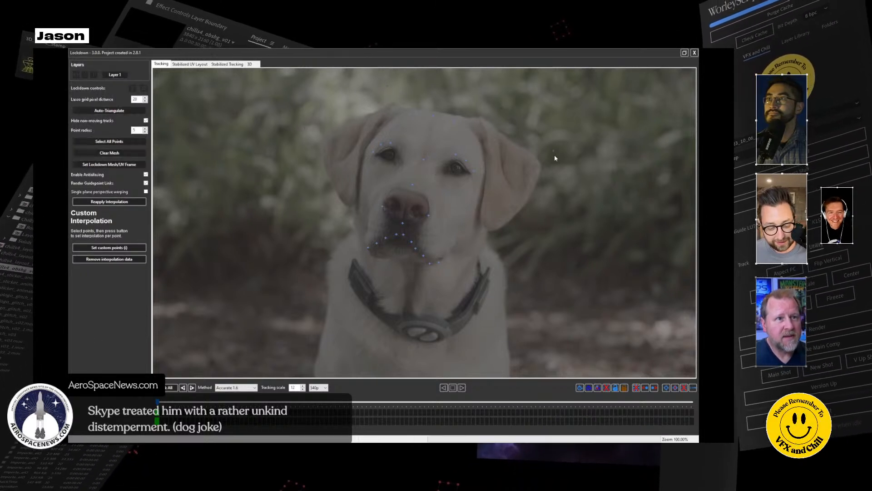
pyautogui.click(523, 245)
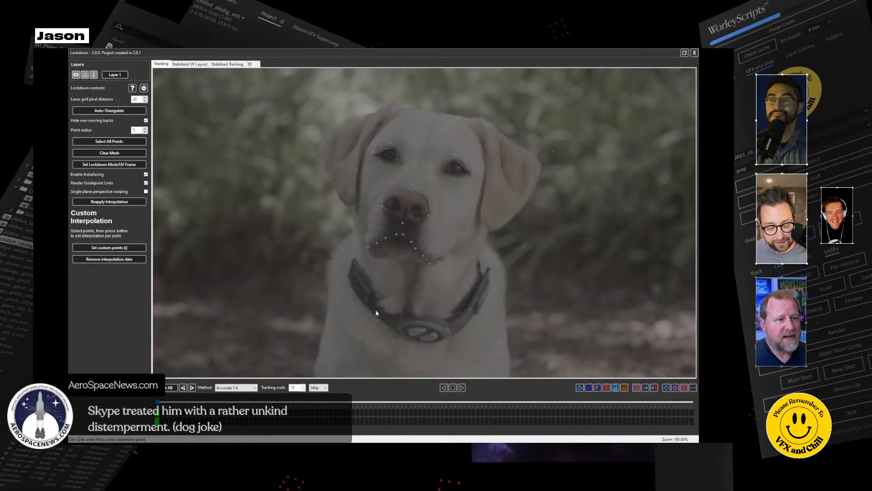
pyautogui.click(360, 298)
pyautogui.click(323, 248)
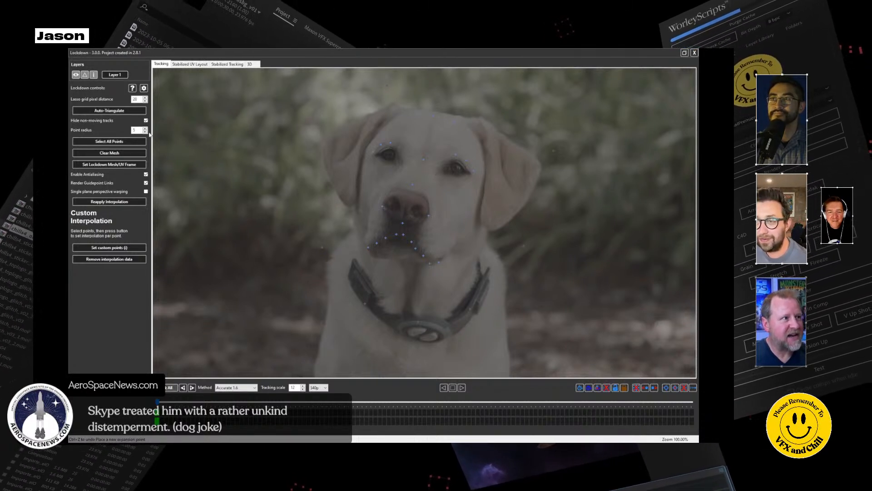
# Auto-triangulate the mesh across the dog's head, check the stabilized tracking view and close Lockdown.
pyautogui.click(115, 111)
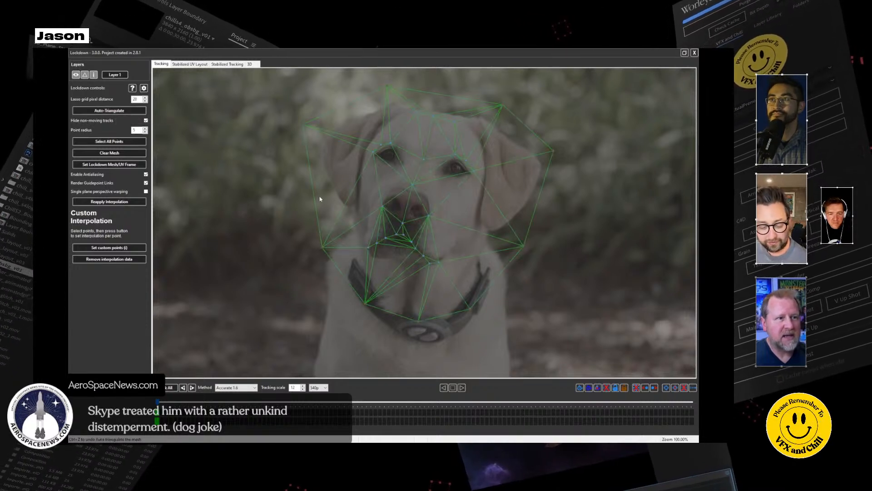
pyautogui.click(227, 64)
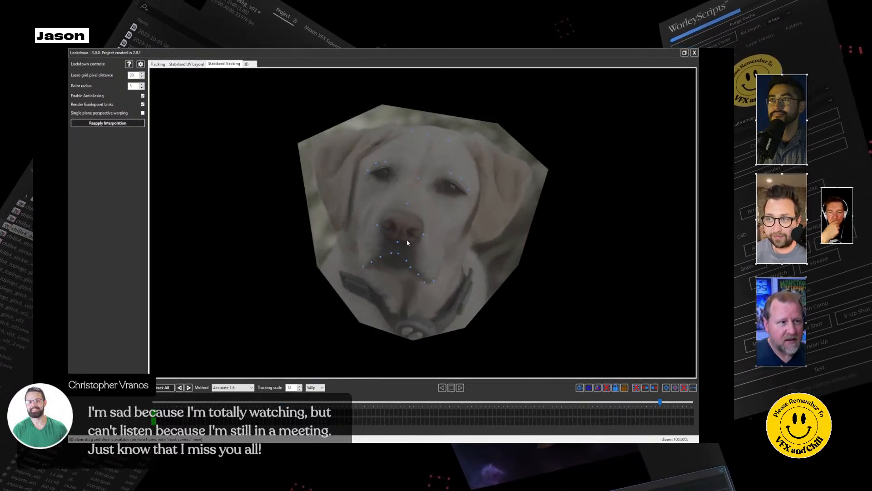
pyautogui.click(695, 53)
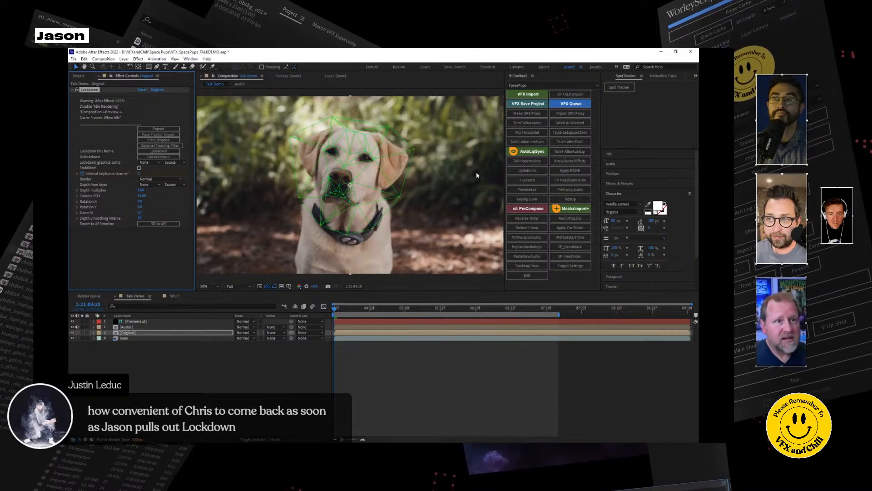
# Try to run the Talk2-AfterLockdown script on the Original layer, answering that the stabilized dog layer is selected.
pyautogui.click(530, 145)
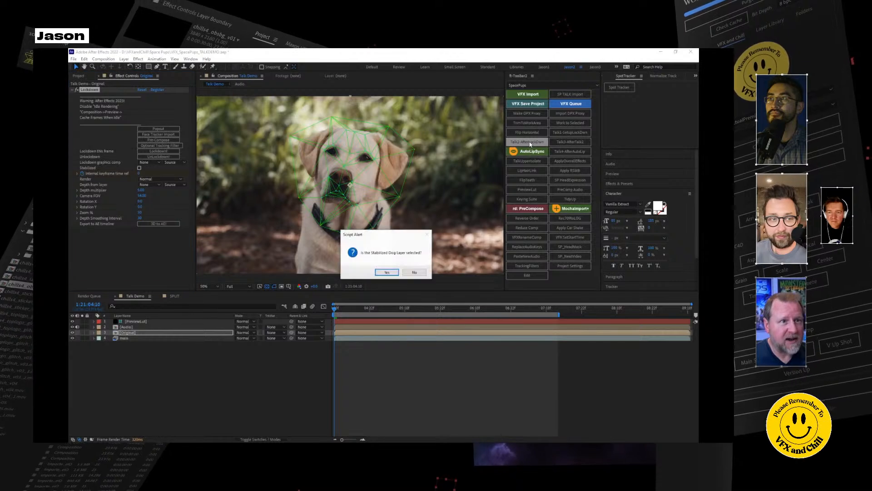
pyautogui.click(388, 272)
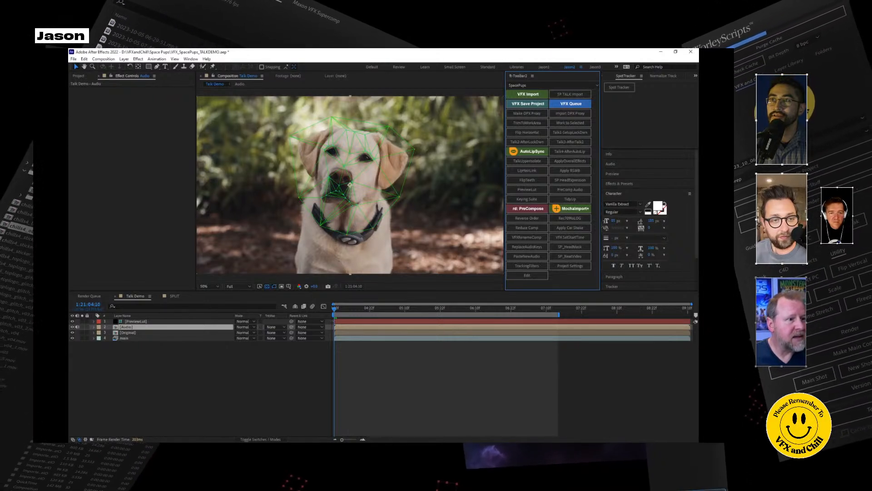
pyautogui.click(167, 351)
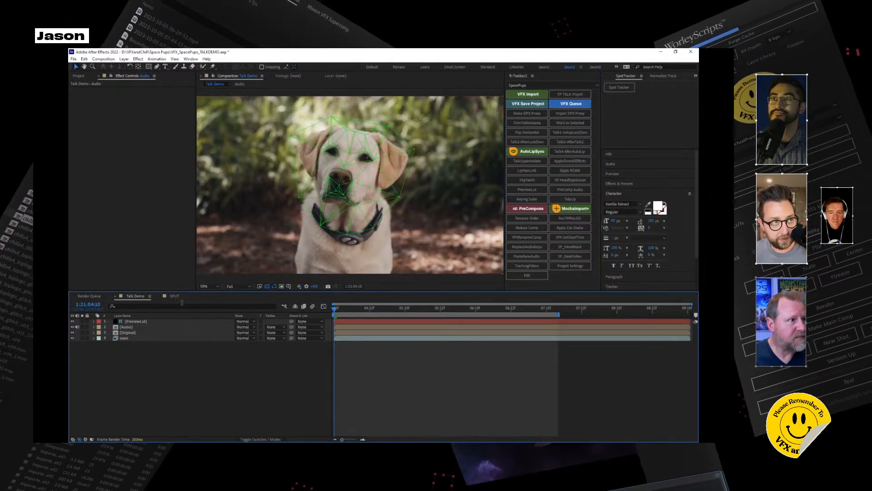
# Close the SPLIT composition's timeline and undo the setup made by the script.
pyautogui.click(79, 77)
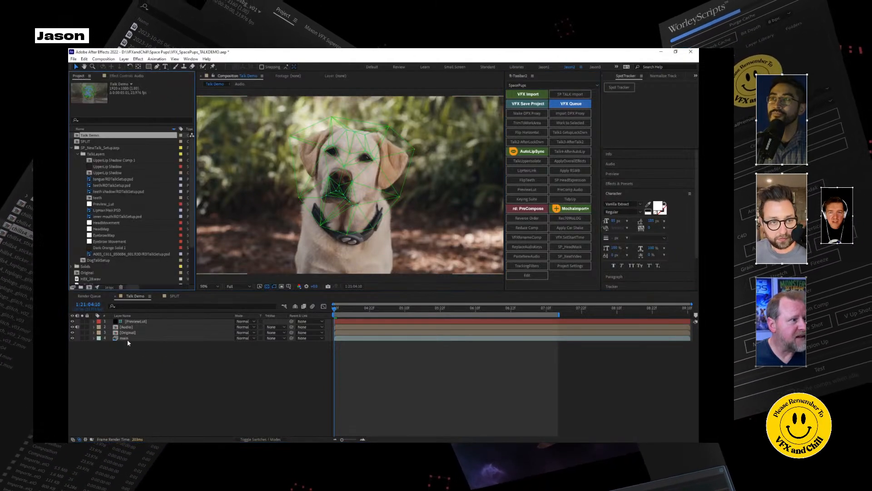
pyautogui.click(73, 59)
pyautogui.moveTo(92, 89)
pyautogui.click(172, 336)
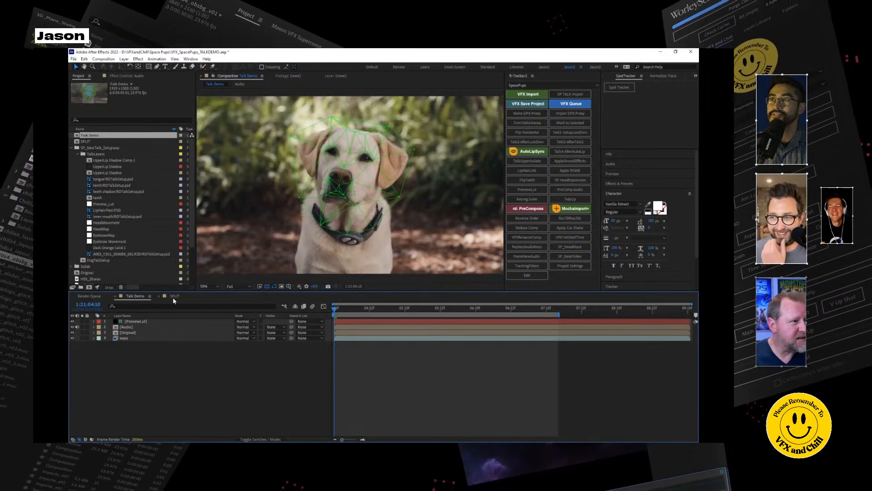
pyautogui.click(159, 296)
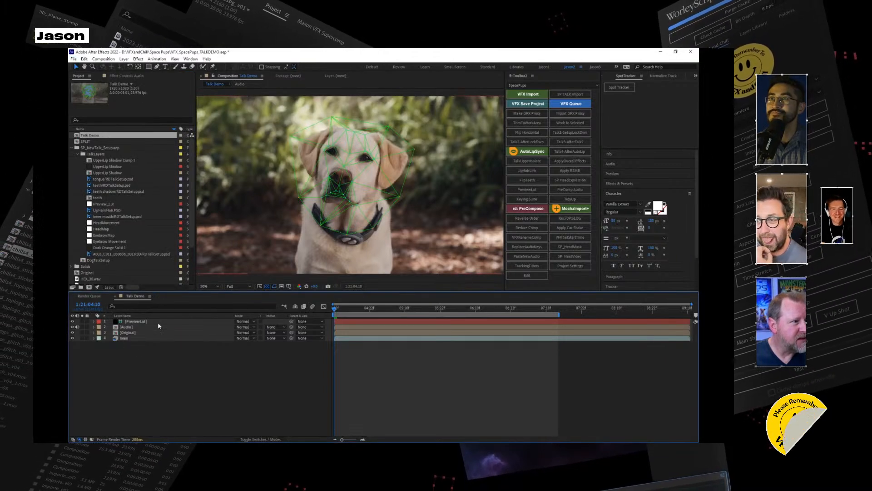
pyautogui.click(73, 59)
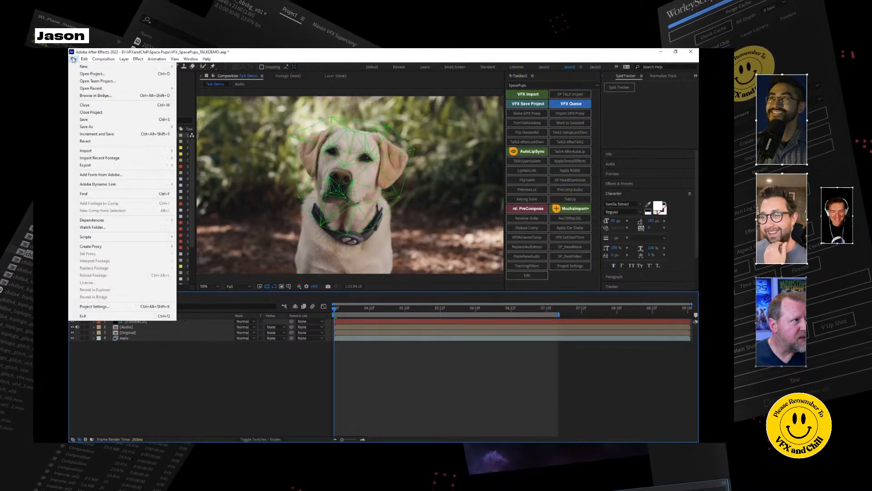
pyautogui.click(94, 67)
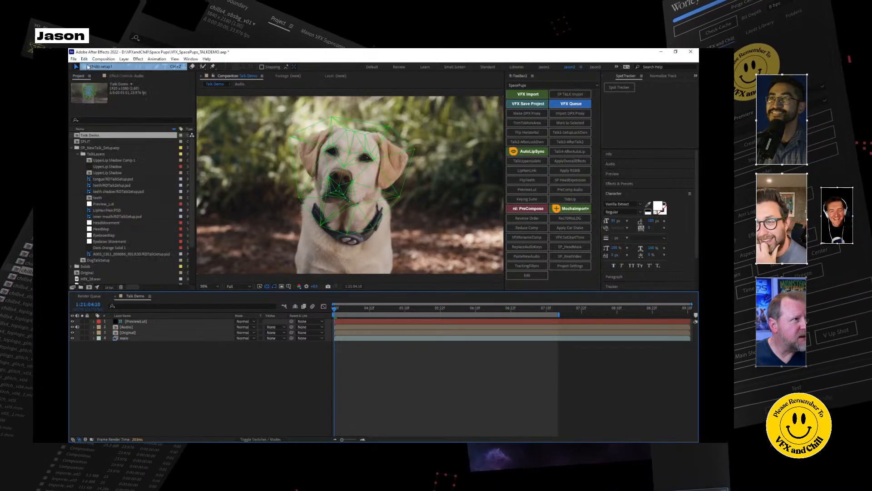
pyautogui.click(146, 391)
# Reselect the Original layer and try the Talk2-AfterLockdown script again.
pyautogui.click(129, 333)
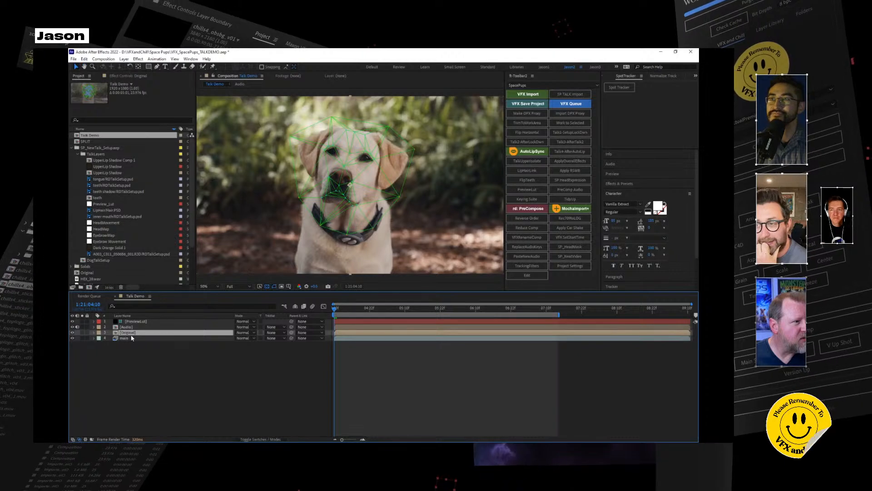
pyautogui.click(534, 143)
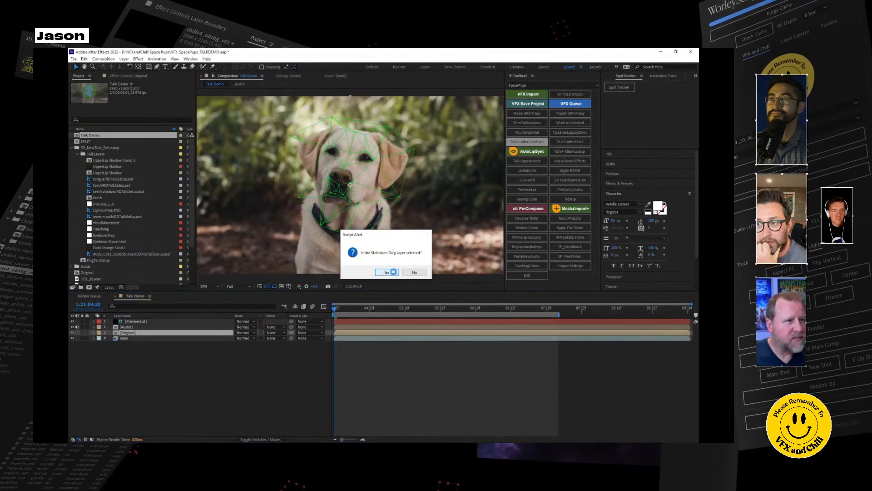
pyautogui.click(389, 272)
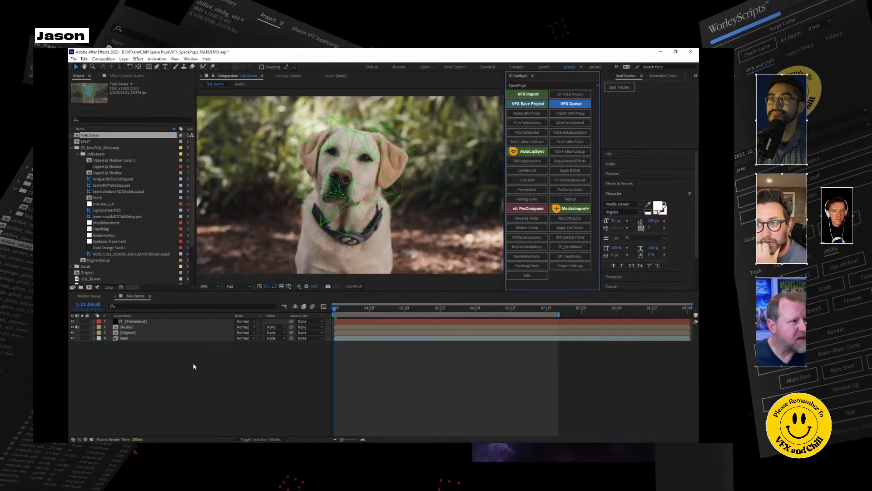
# Lock down the current frame of the Original layer from its Lockdown effect.
pyautogui.click(135, 335)
pyautogui.click(133, 333)
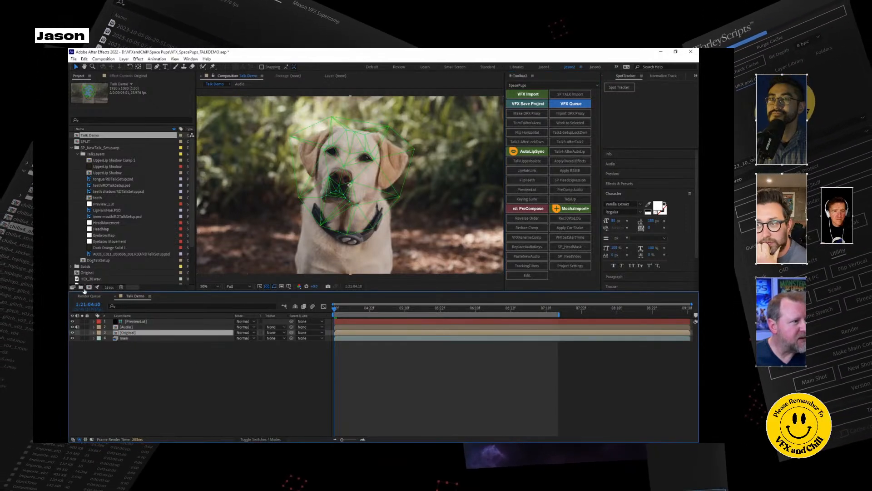
pyautogui.click(125, 78)
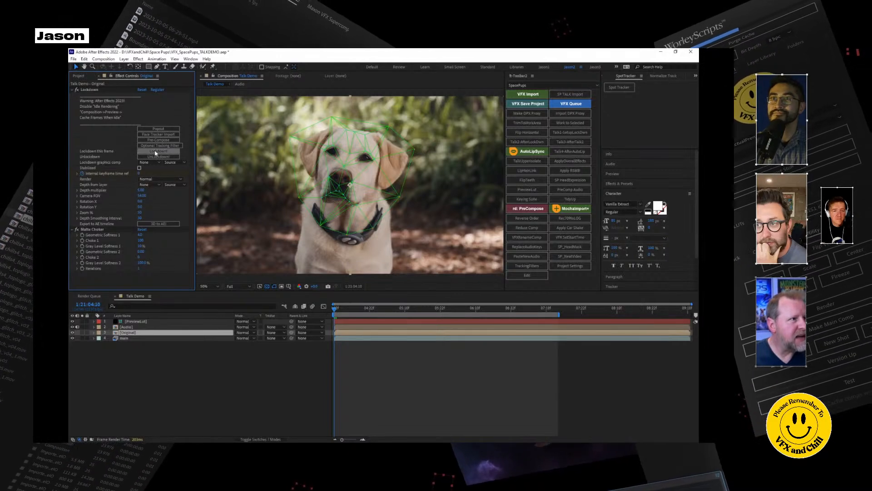
pyautogui.click(114, 137)
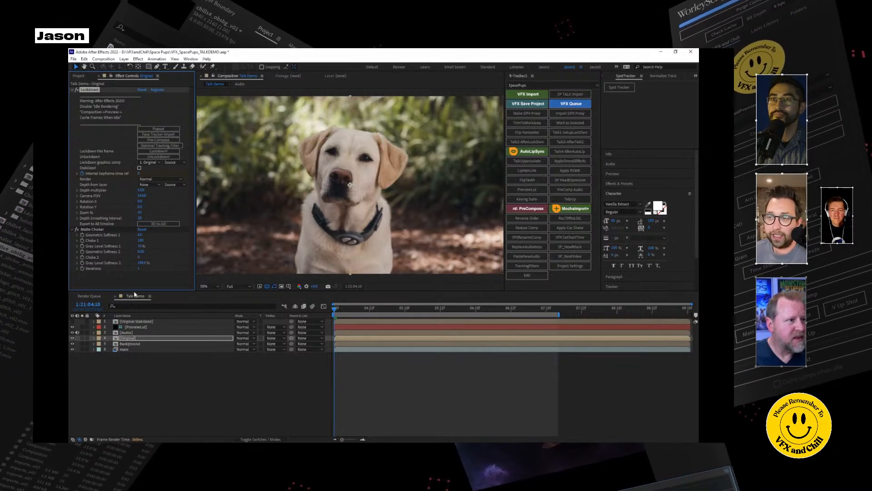
# Run the Talk2-AfterLockdown and Talk3-AfterTalk2 scripts to build the talking setup, accepting their alerts.
pyautogui.click(529, 162)
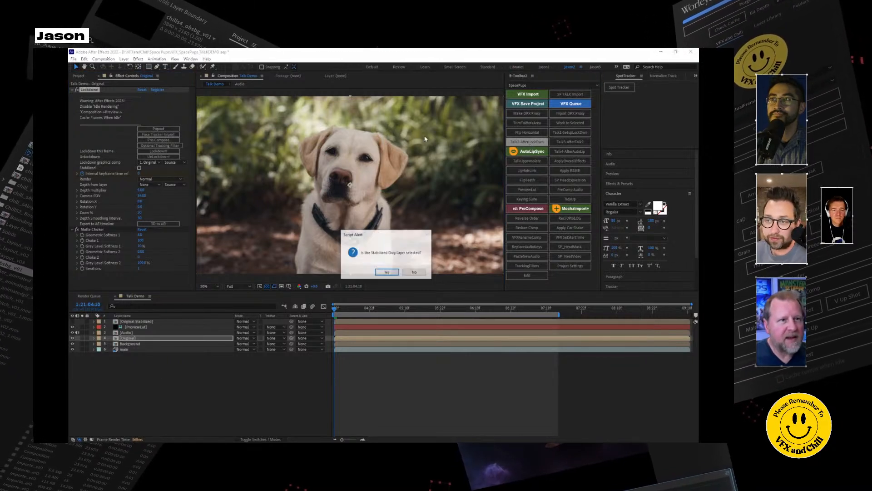
pyautogui.click(387, 272)
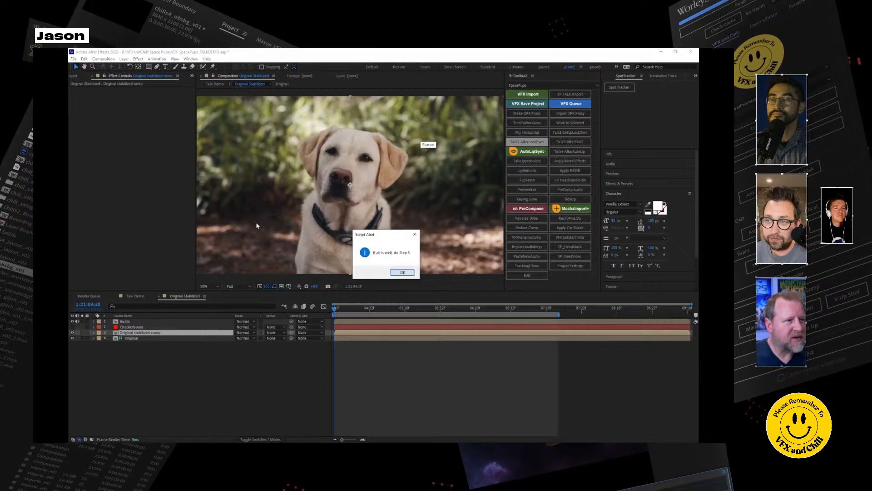
pyautogui.click(406, 272)
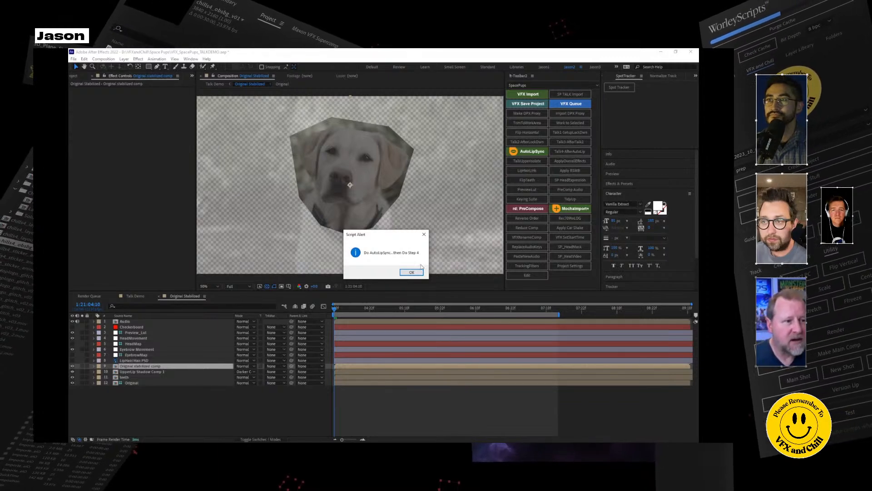
pyautogui.click(413, 272)
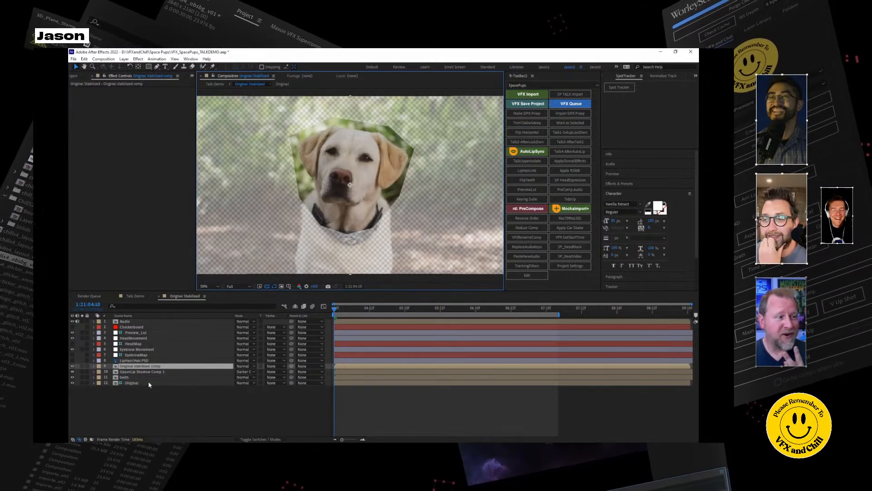
# Solo the teeth layer briefly to inspect the mouth interior, restoring the full view.
pyautogui.click(82, 377)
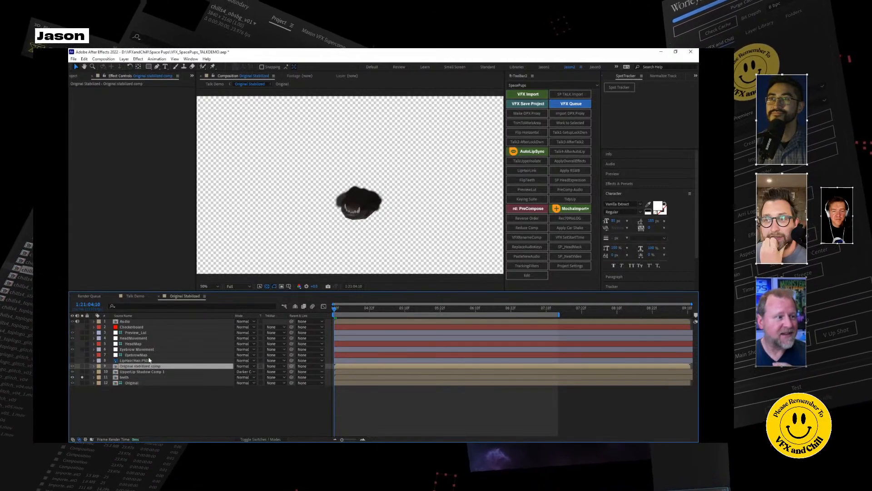
pyautogui.click(83, 378)
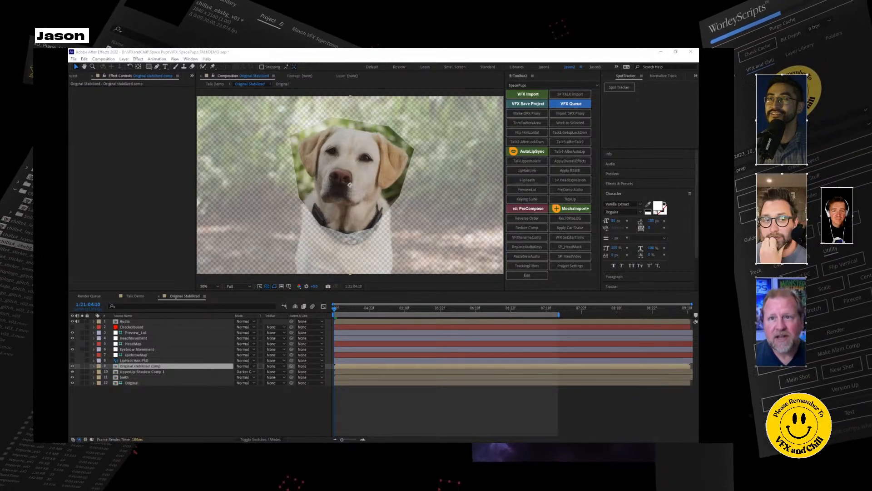
# Open Auto Lip-Sync and start creating a mouth rig on the stabilized comp layer.
pyautogui.click(532, 151)
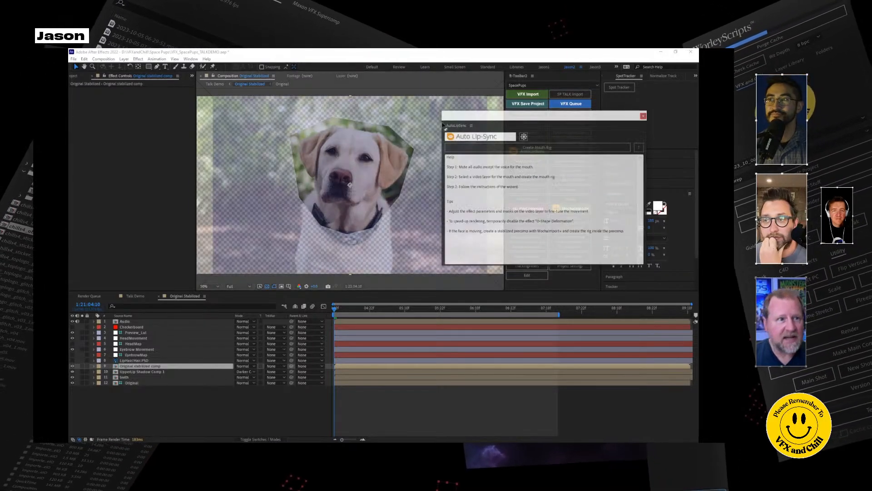
pyautogui.moveTo(487, 184)
pyautogui.mouseDown()
pyautogui.moveTo(662, 179)
pyautogui.moveTo(563, 227)
pyautogui.moveTo(513, 309)
pyautogui.moveTo(509, 441)
pyautogui.moveTo(475, 191)
pyautogui.mouseUp()
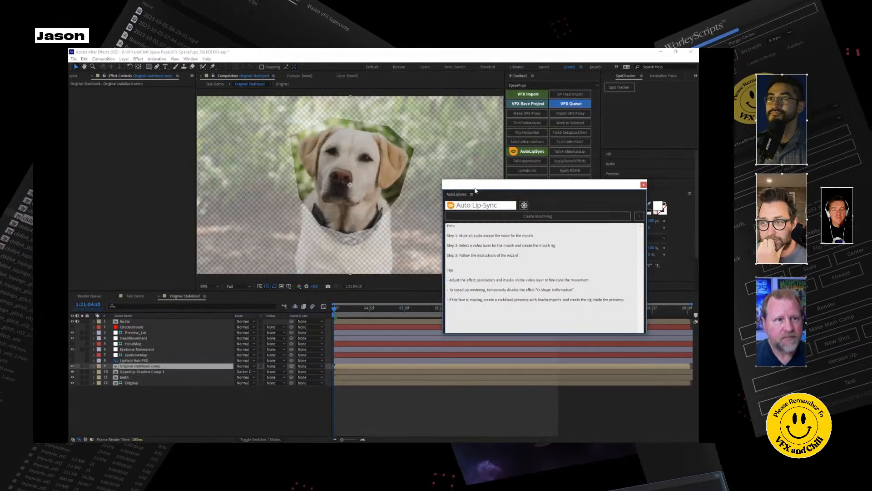
pyautogui.click(538, 216)
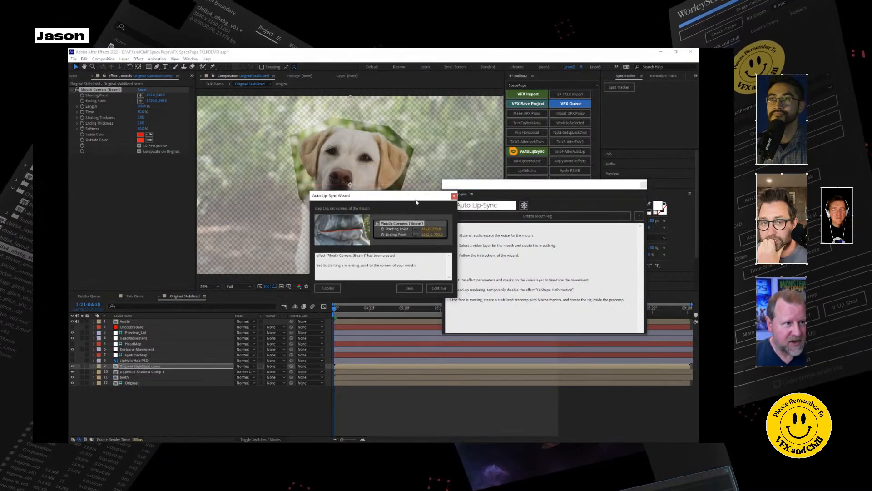
# Set the Mouth Corners beam's starting and ending points to the corners of the dog's mouth and continue the wizard.
pyautogui.moveTo(460, 187); pyautogui.dragTo(362, 197)
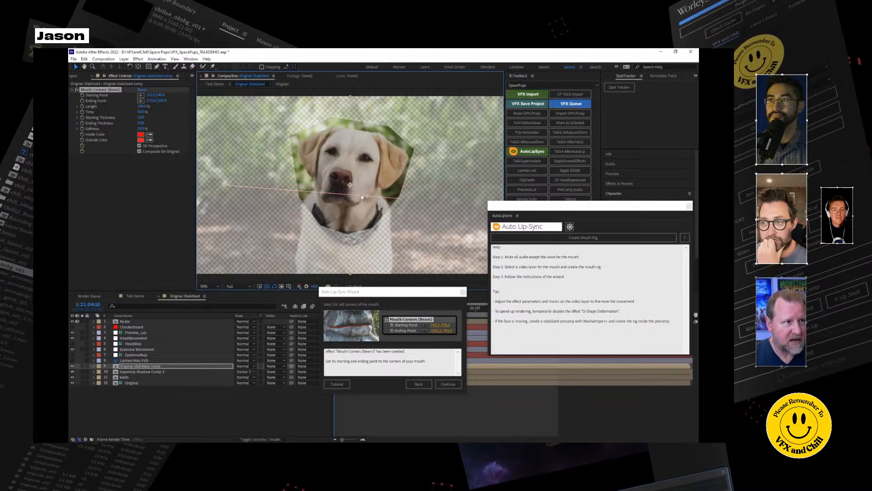
pyautogui.moveTo(231, 186); pyautogui.dragTo(322, 195)
pyautogui.press('.')
pyautogui.press('.')
pyautogui.press('.')
pyautogui.press('.')
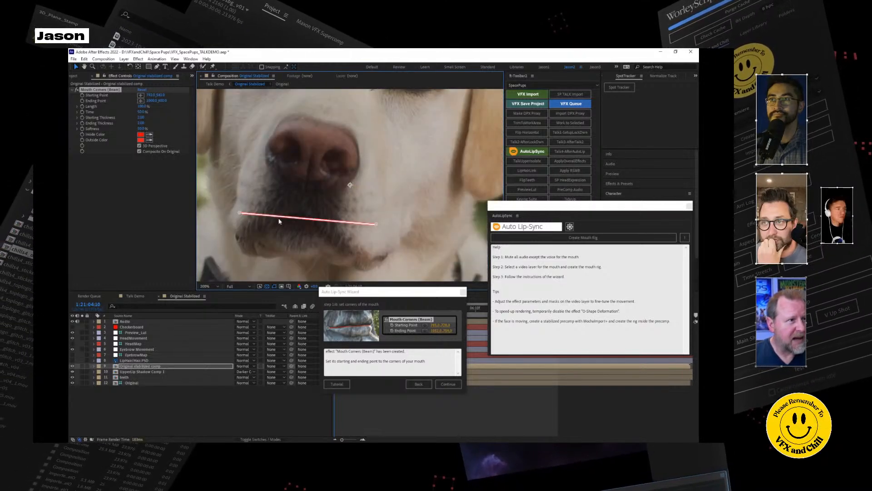
pyautogui.moveTo(239, 214); pyautogui.dragTo(238, 199)
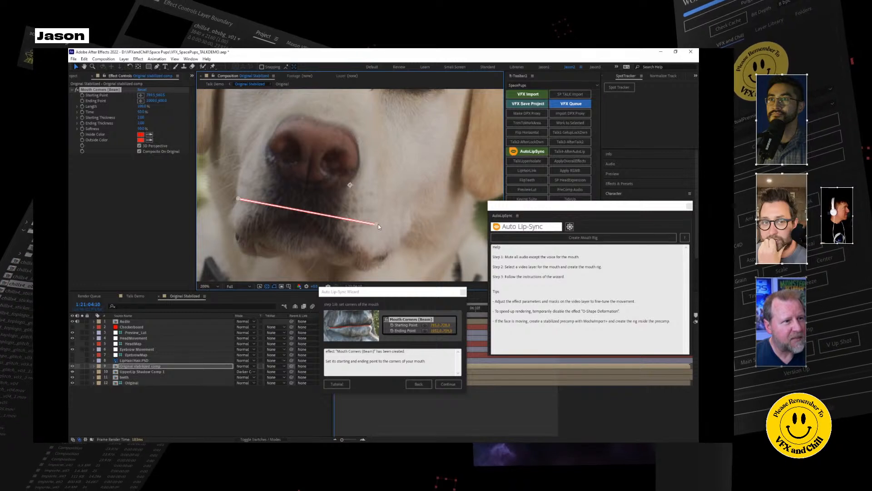
pyautogui.moveTo(378, 224); pyautogui.dragTo(378, 227)
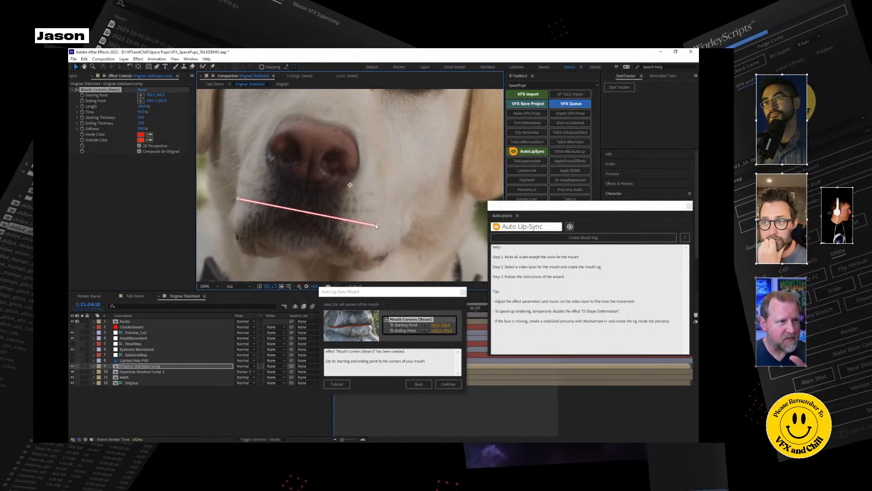
pyautogui.moveTo(377, 225); pyautogui.dragTo(377, 229)
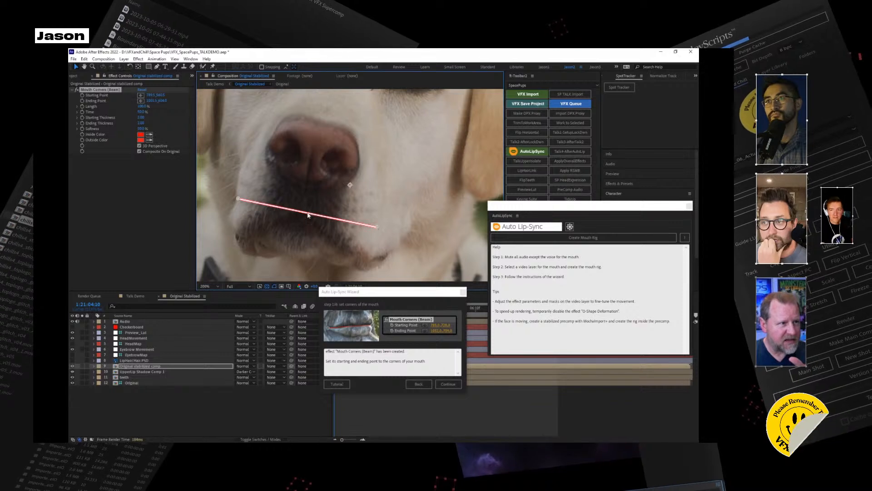
pyautogui.click(448, 385)
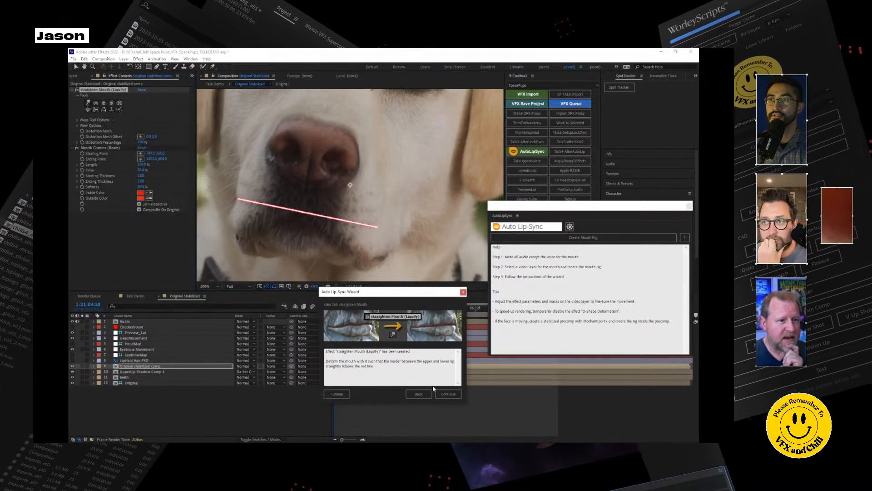
# Advance the wizard past straightening the mouth and shaping the closed mouth, up to the open-mouth shaping stage.
pyautogui.moveTo(416, 293); pyautogui.dragTo(489, 168)
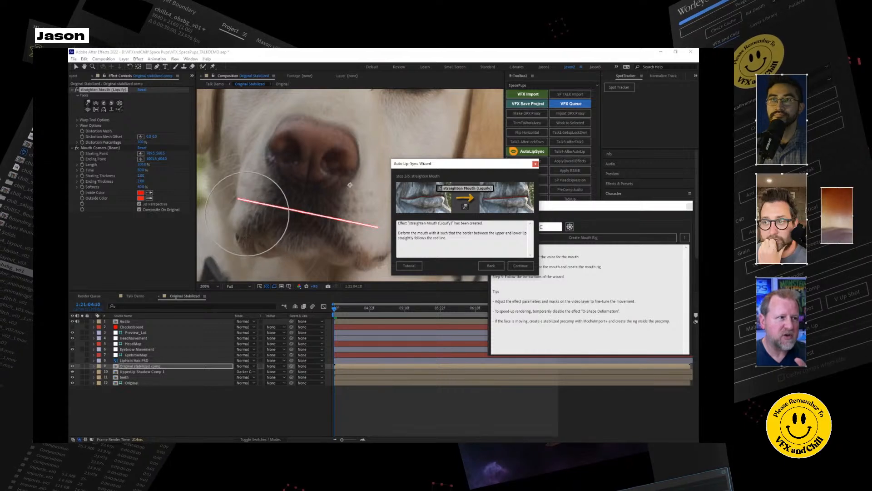
pyautogui.click(521, 266)
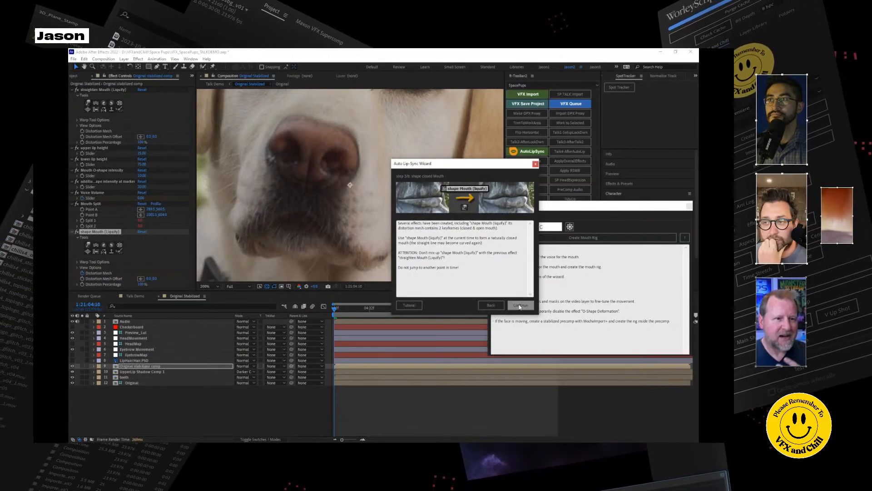
pyautogui.click(520, 306)
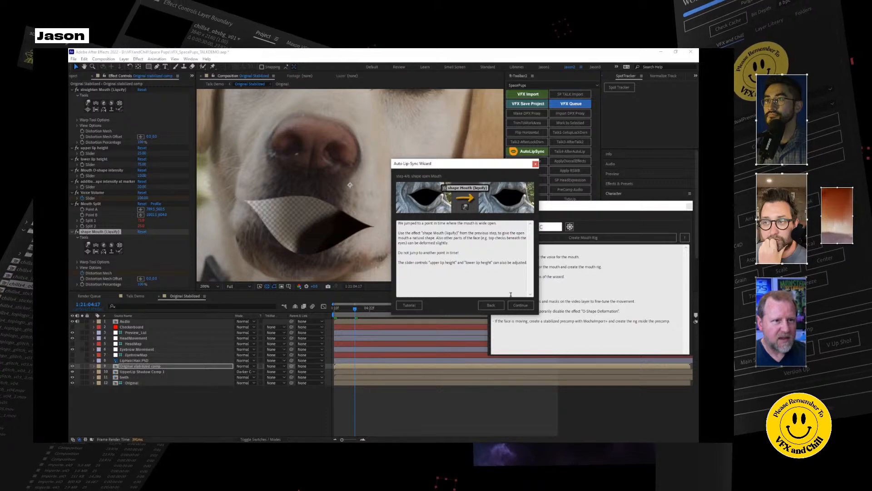
# Finish the wizard with null objects for the upper jaw, lower jaw and tongue, then close Auto Lip-Sync.
pyautogui.click(520, 305)
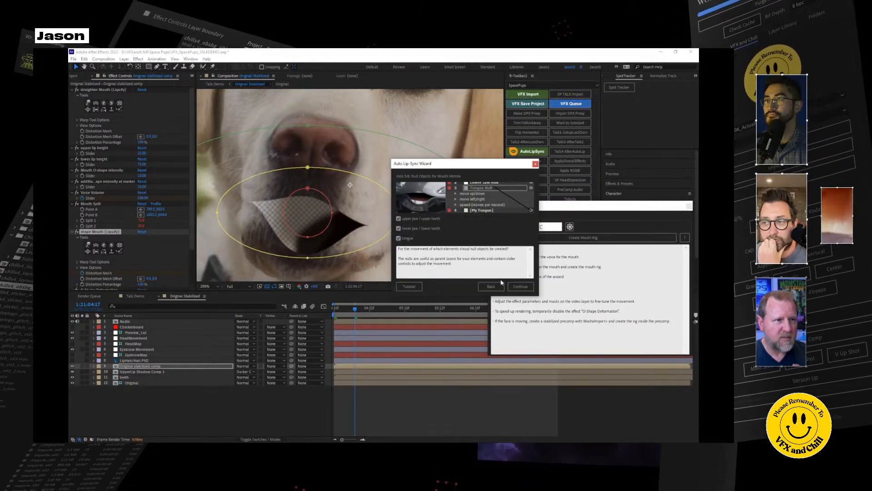
pyautogui.click(520, 286)
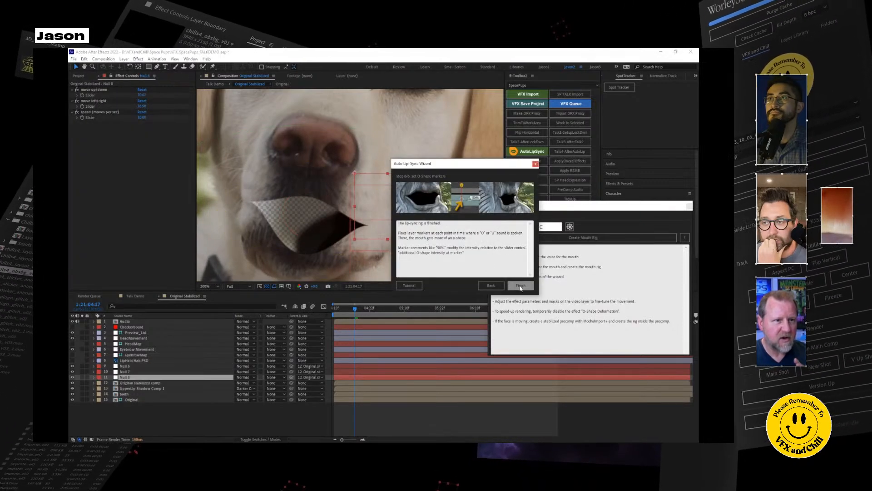
pyautogui.click(520, 286)
pyautogui.click(689, 207)
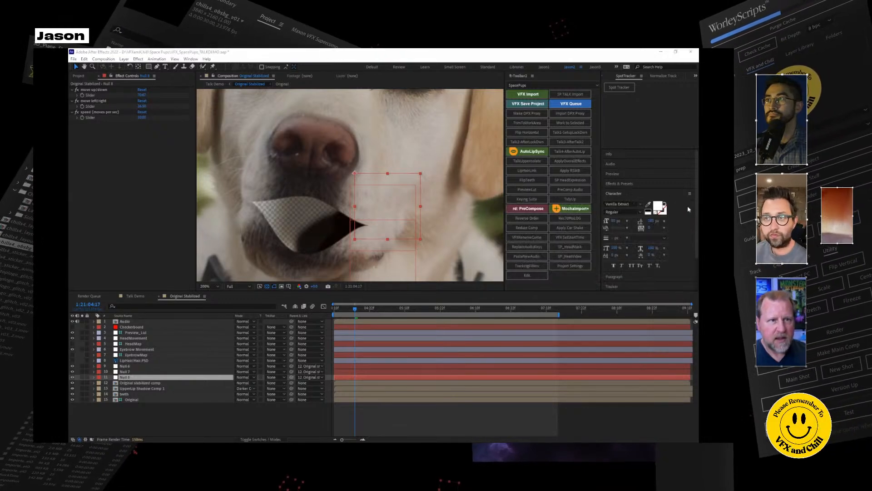
# Play the rigged mouth from the start of the comp at half resolution and scrub through its movement.
pyautogui.scroll(-1, 355, 200)
pyautogui.scroll(-1, 313, 186)
pyautogui.scroll(1, 313, 181)
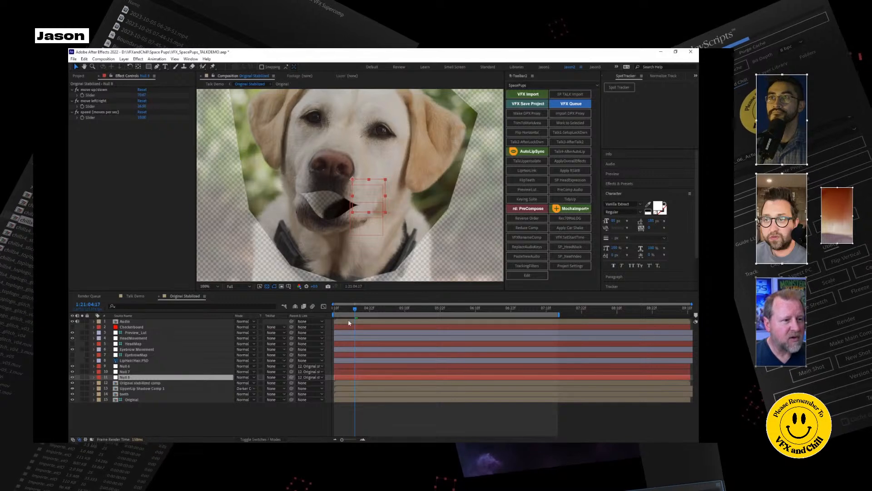
pyautogui.moveTo(341, 309); pyautogui.dragTo(331, 312)
pyautogui.click(243, 286)
pyautogui.click(234, 309)
pyautogui.press('space')
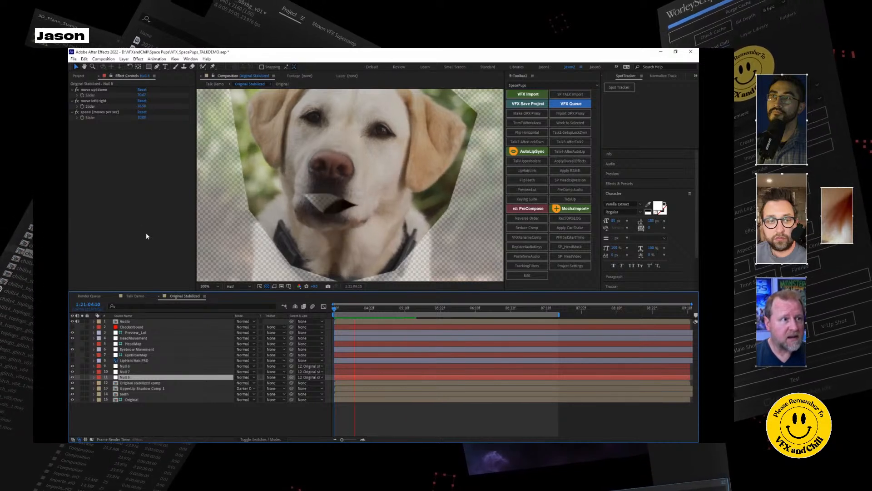
pyautogui.press('space')
pyautogui.moveTo(336, 309); pyautogui.dragTo(367, 316)
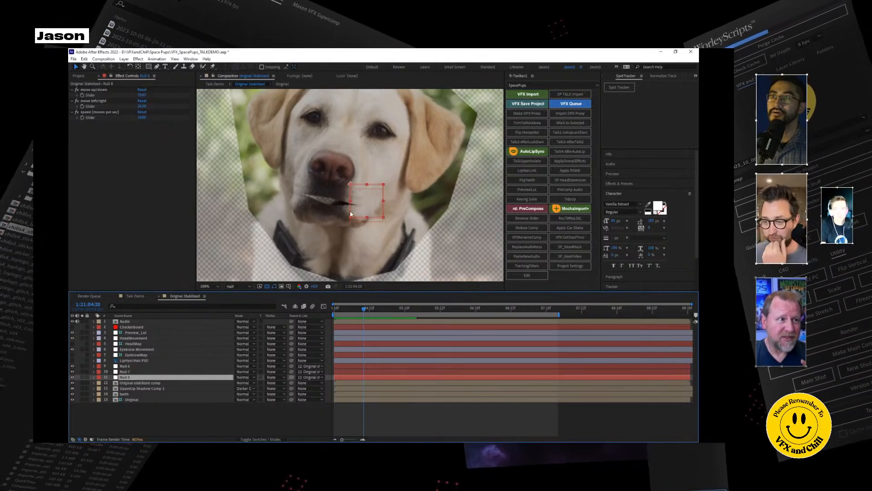
pyautogui.moveTo(383, 313)
pyautogui.mouseDown()
pyautogui.moveTo(344, 308)
pyautogui.moveTo(367, 308)
pyautogui.mouseUp()
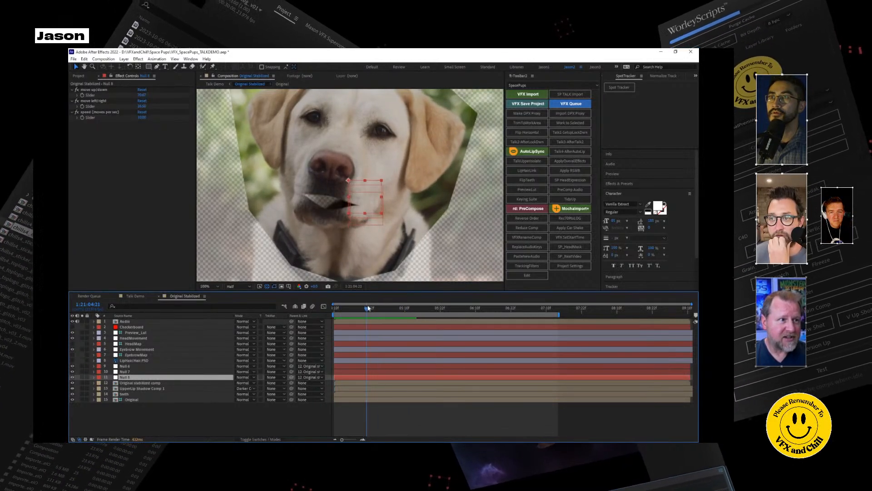
# Run the Talk4-AfterAutoLip script, shift the teeth layer slightly to fit the open mouth, and check it at full resolution.
pyautogui.click(576, 152)
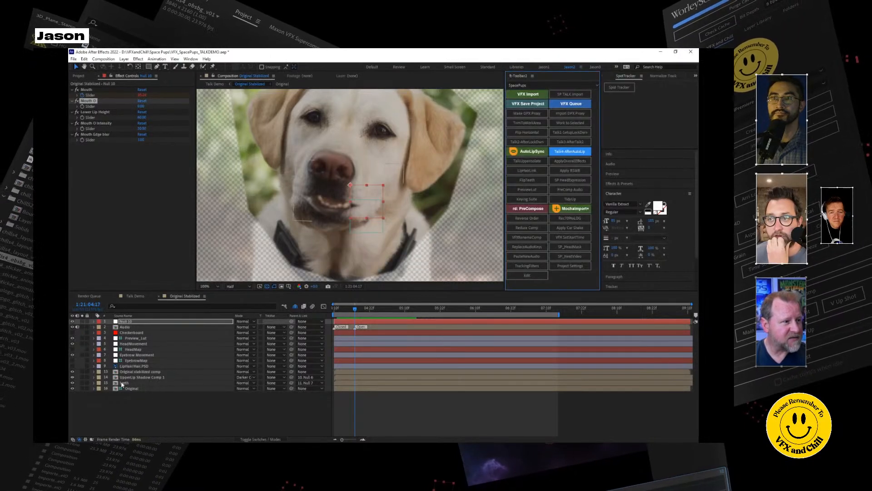
pyautogui.click(150, 383)
pyautogui.moveTo(339, 199); pyautogui.dragTo(333, 203)
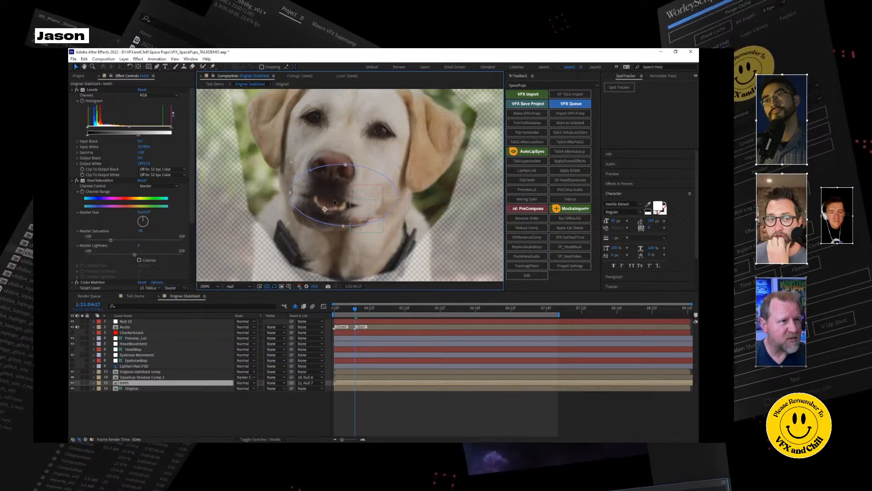
pyautogui.press('Return')
pyautogui.moveTo(335, 202); pyautogui.dragTo(332, 202)
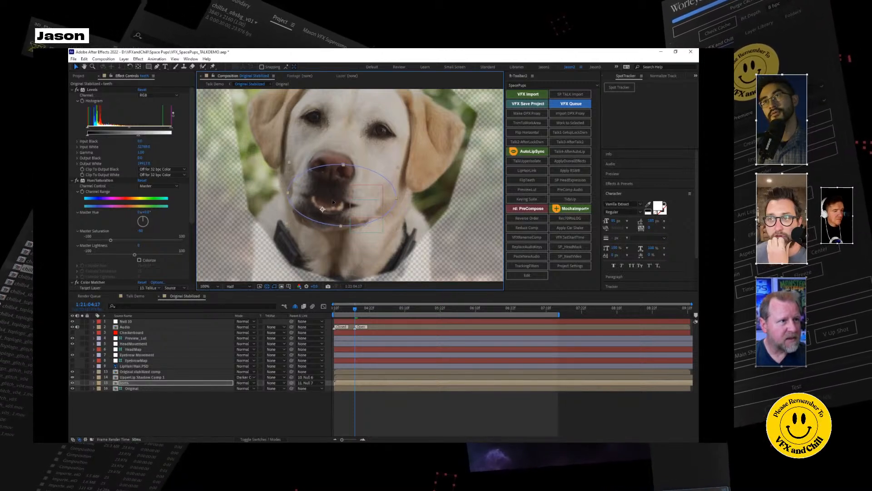
pyautogui.click(236, 287)
pyautogui.click(237, 302)
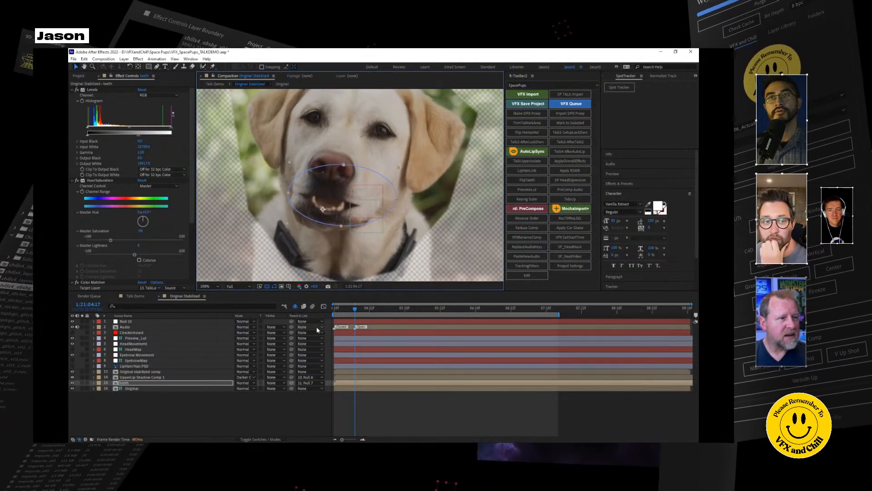
pyautogui.moveTo(354, 308); pyautogui.dragTo(375, 316)
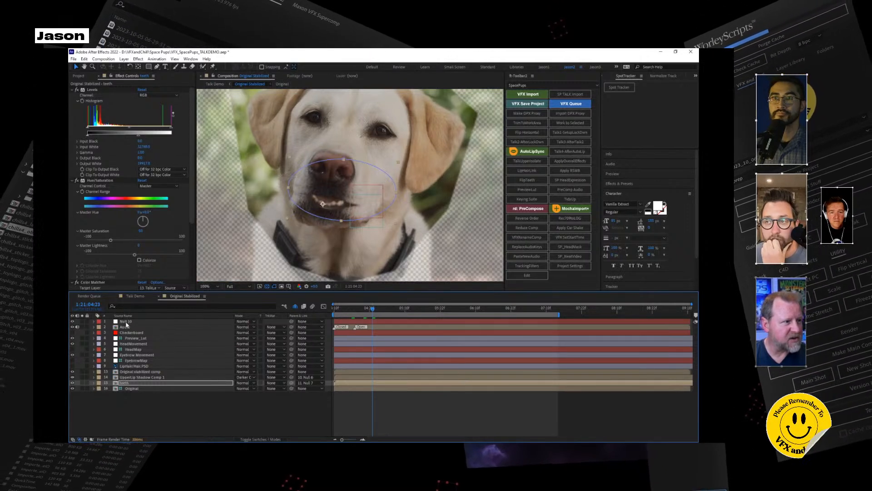
# Show layer names and display the Control layer's Mouth slider curve in the graph editor.
pyautogui.click(123, 315)
pyautogui.click(128, 322)
pyautogui.click(94, 321)
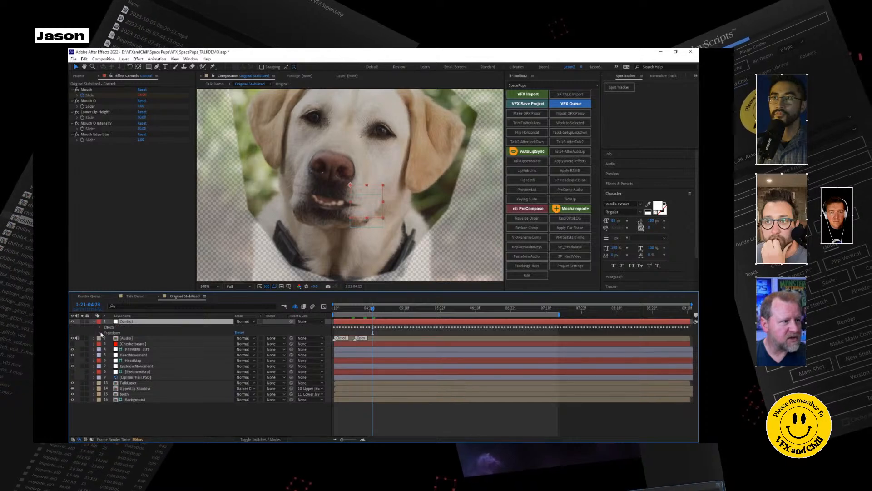
pyautogui.click(100, 327)
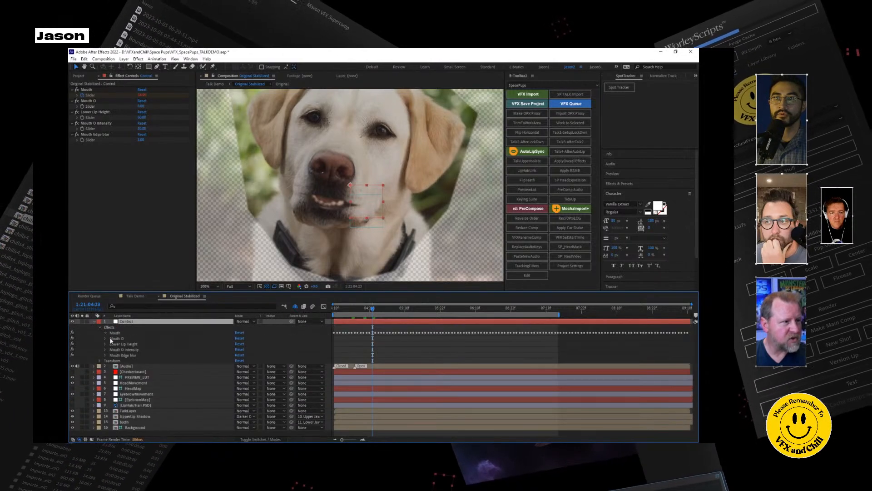
pyautogui.click(106, 332)
pyautogui.click(137, 338)
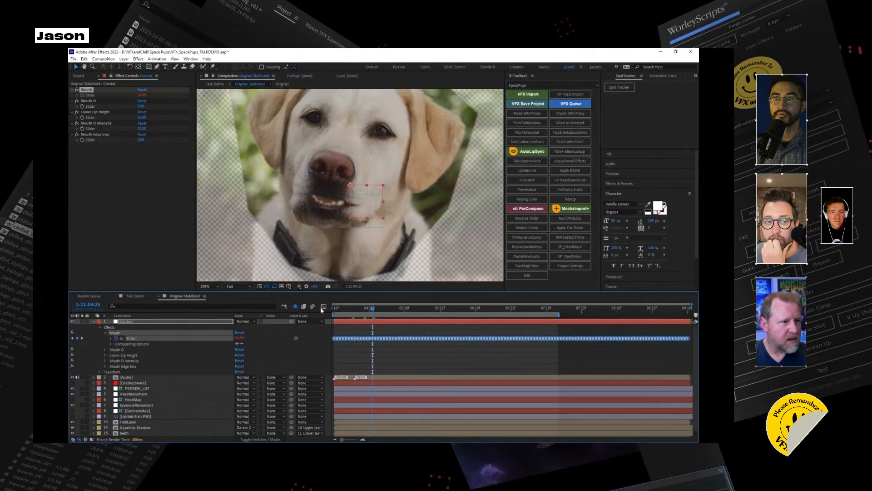
pyautogui.click(323, 307)
# Play the lip-sync from the start at half resolution and scrub to 1:21:05:19.
pyautogui.moveTo(347, 309); pyautogui.dragTo(335, 308)
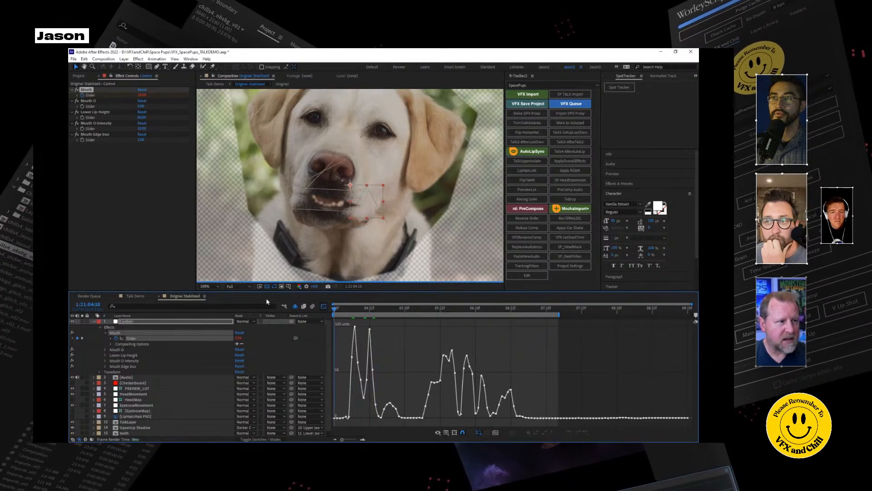
pyautogui.click(237, 286)
pyautogui.click(236, 309)
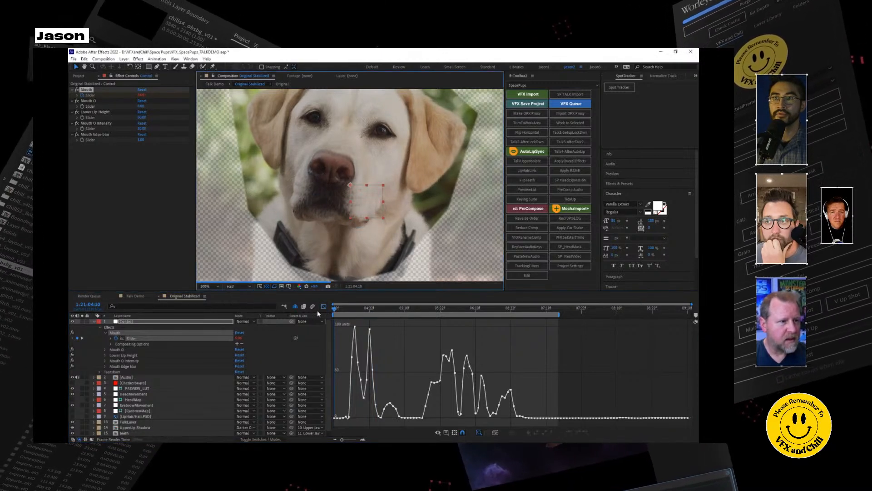
pyautogui.press('space')
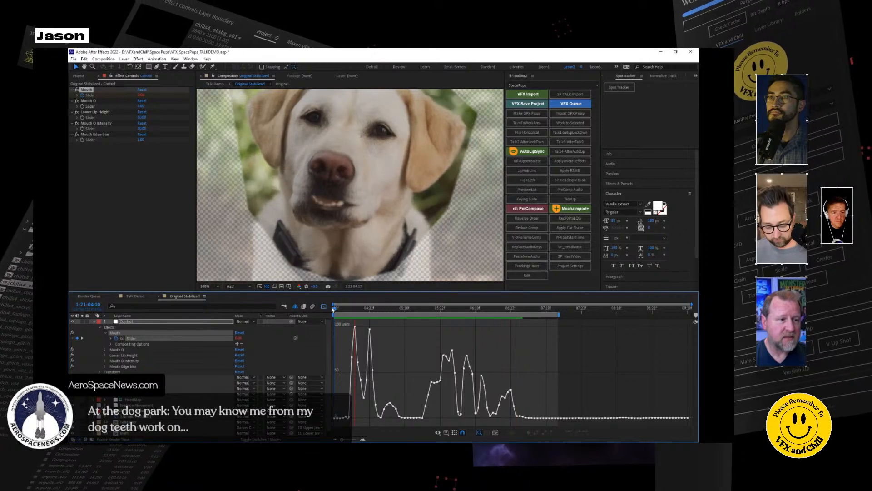
pyautogui.press('space')
pyautogui.moveTo(349, 312); pyautogui.dragTo(432, 317)
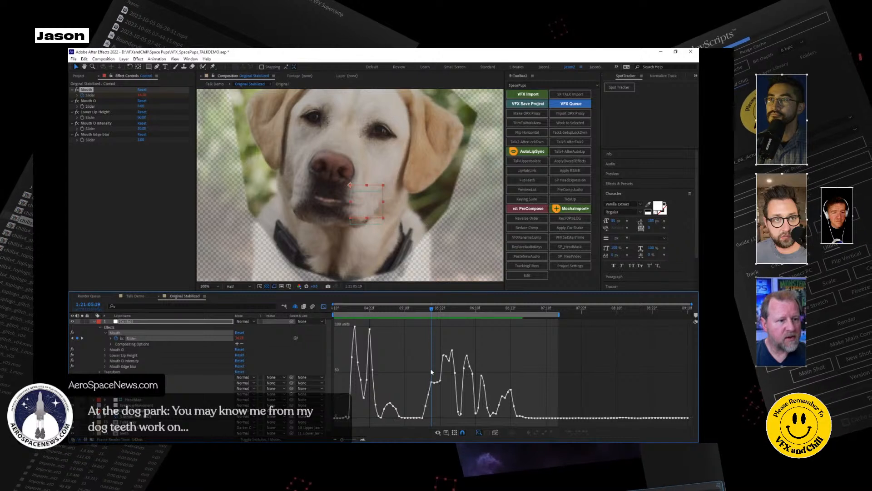
# Reshape the Mouth curve at 1:21:05:19 by raising that keyframe to a peak, lowering the next dip and deleting extra keyframes.
pyautogui.moveTo(433, 383); pyautogui.dragTo(445, 350)
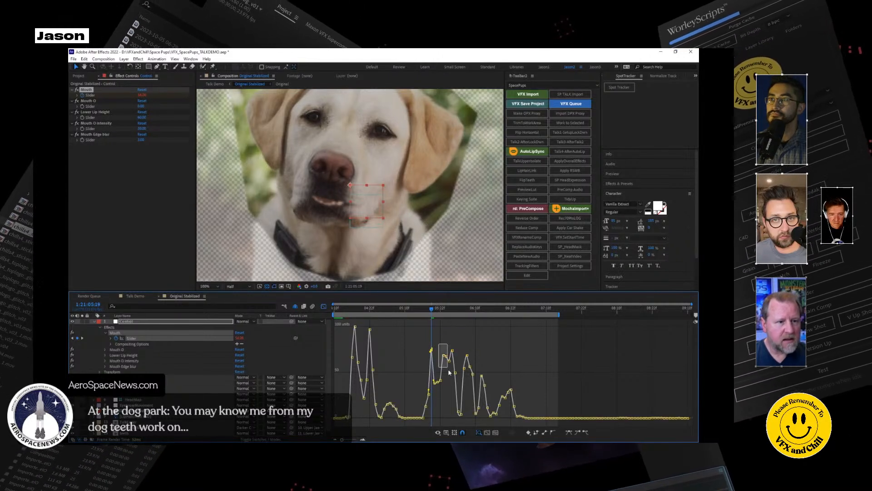
pyautogui.hotkey('ctrl', 'z')
pyautogui.moveTo(431, 382); pyautogui.dragTo(431, 347)
pyautogui.moveTo(438, 383); pyautogui.dragTo(440, 402)
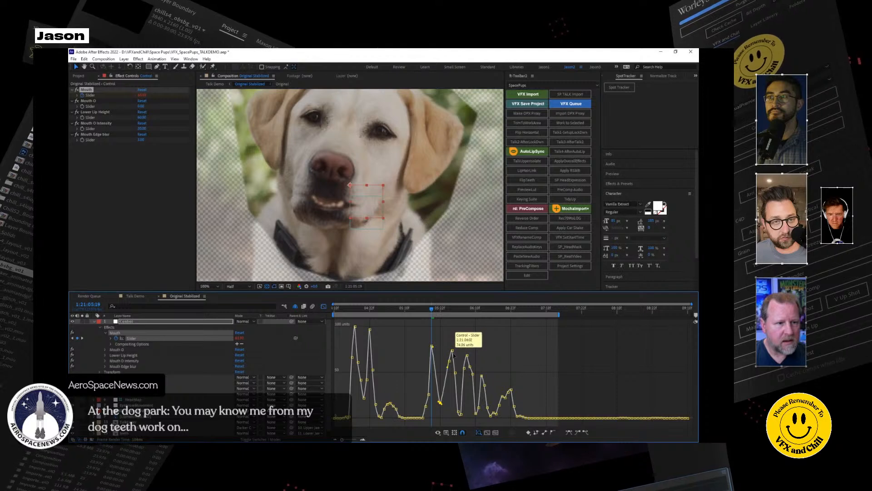
pyautogui.press('Delete')
# Simplify the Mouth curve's dip around 1:21:06:09 and raise its low keyframe to about 22 units.
pyautogui.moveTo(422, 311); pyautogui.dragTo(493, 315)
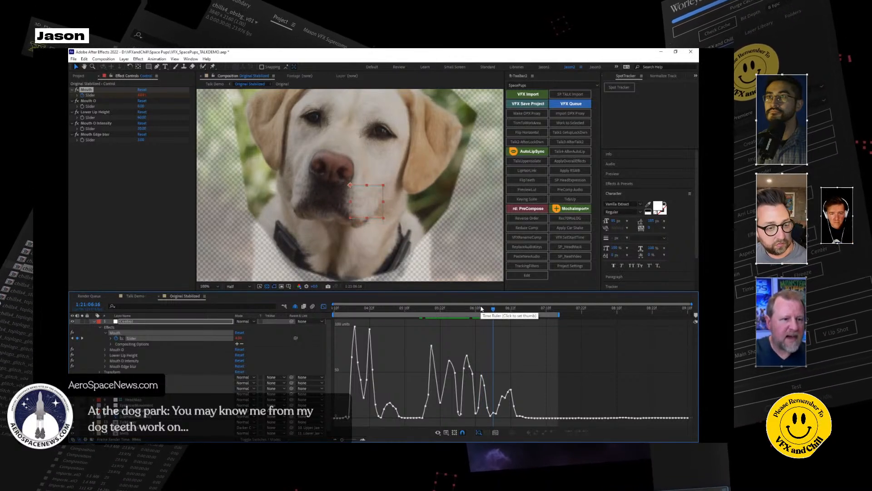
pyautogui.click(467, 308)
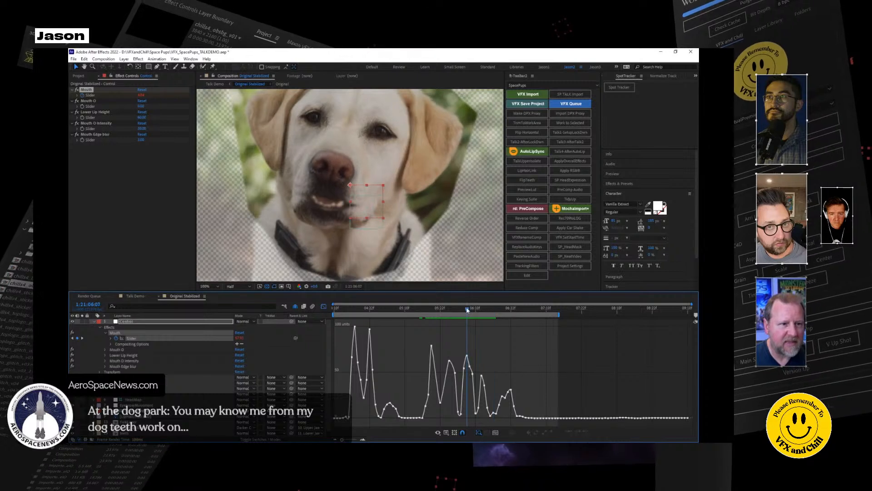
pyautogui.moveTo(473, 310); pyautogui.dragTo(480, 309)
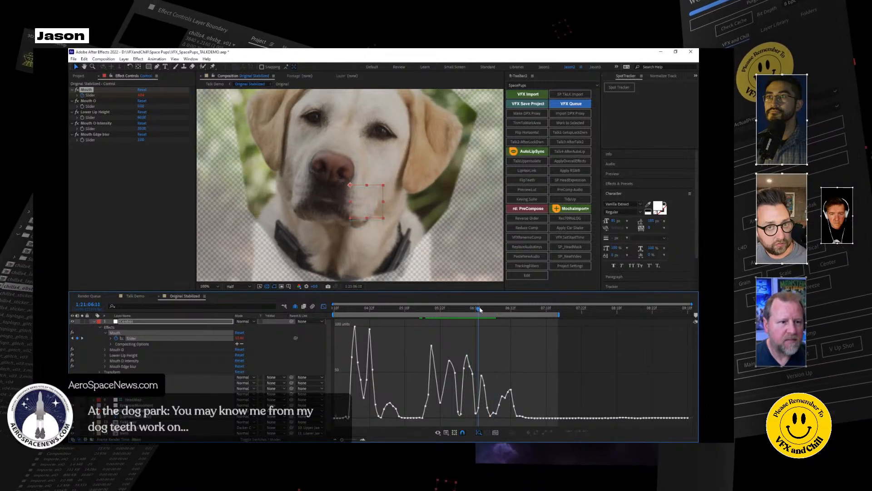
pyautogui.doubleClick(473, 414)
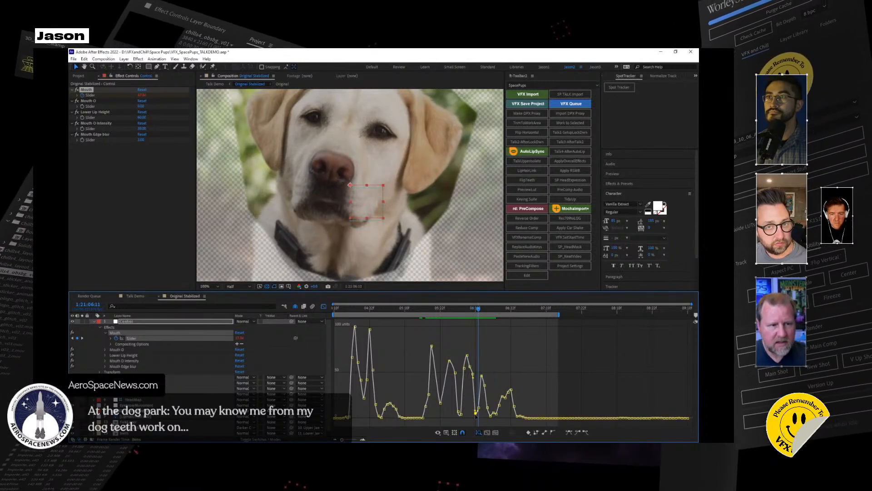
pyautogui.click(481, 412)
pyautogui.doubleClick(478, 409)
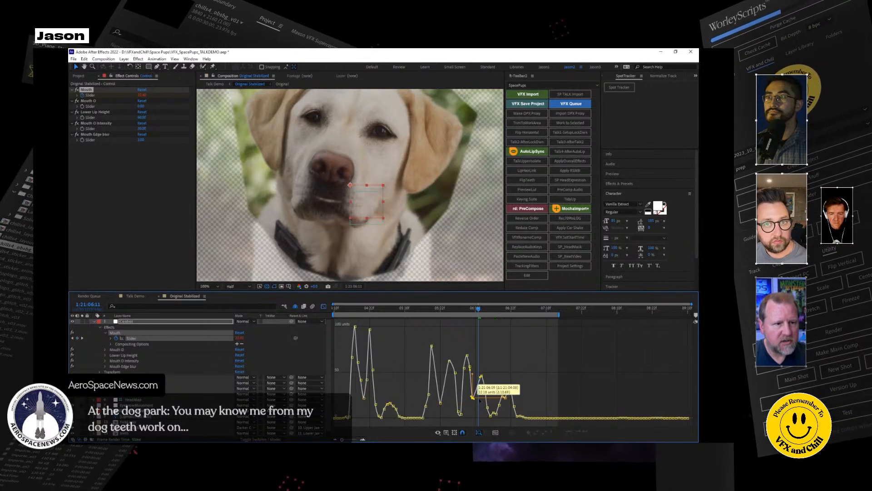
# Delete surplus keyframes after the Mouth curve's last bump and reshape that bump into a single taller peak.
pyautogui.click(519, 416)
pyautogui.moveTo(526, 420); pyautogui.dragTo(527, 420)
pyautogui.press('Delete')
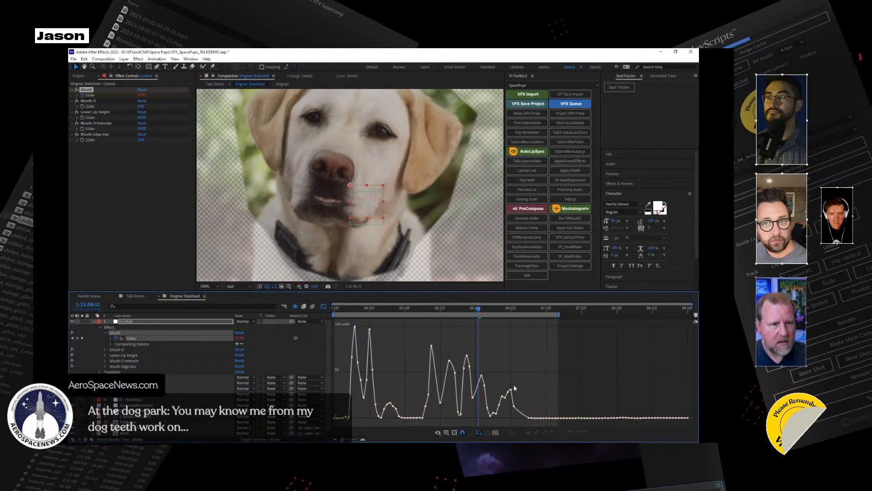
pyautogui.doubleClick(509, 390)
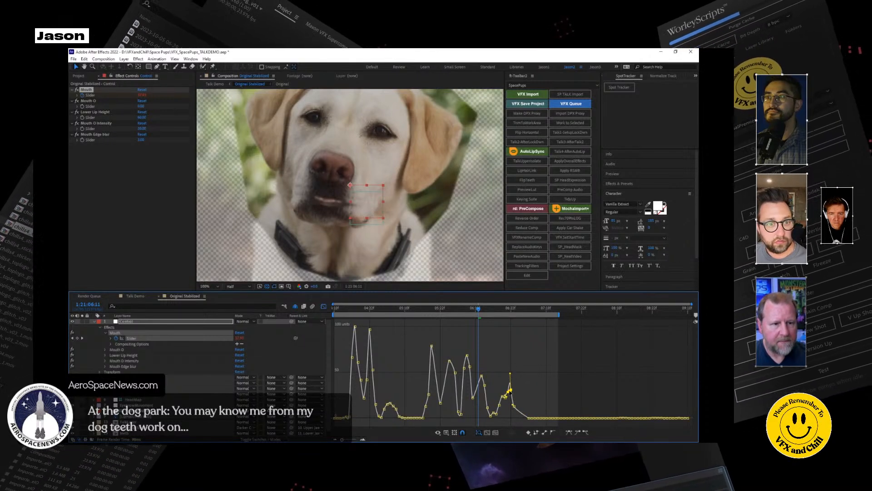
pyautogui.moveTo(510, 390)
pyautogui.mouseDown()
pyautogui.moveTo(505, 371)
pyautogui.moveTo(506, 404)
pyautogui.mouseUp()
pyautogui.press('Delete')
pyautogui.press('Delete')
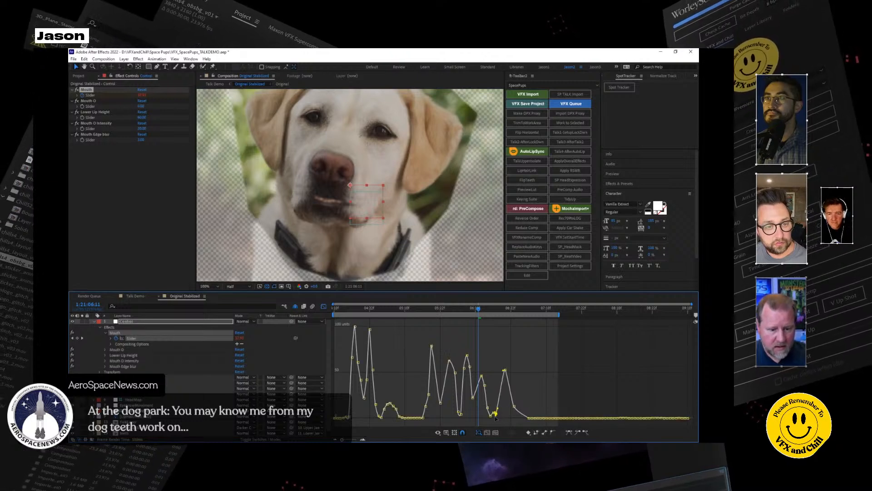
# Play back the edited mouth animation from near the start of the comp.
pyautogui.click(341, 312)
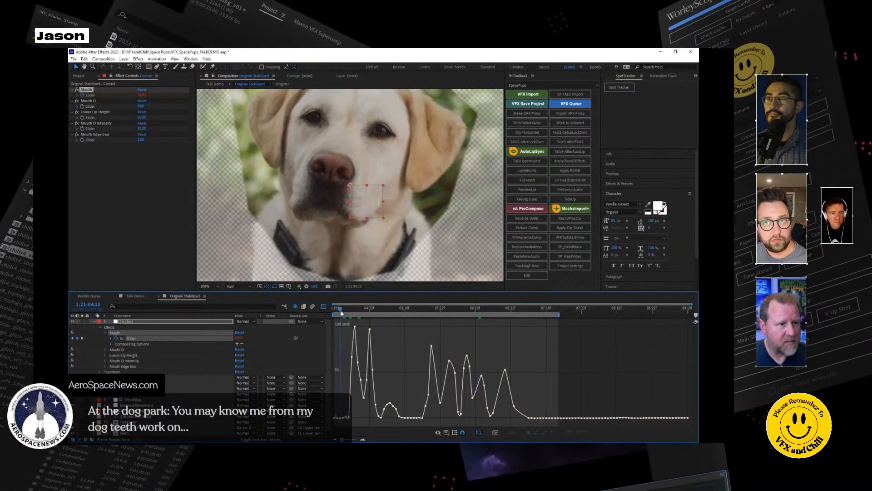
pyautogui.press('space')
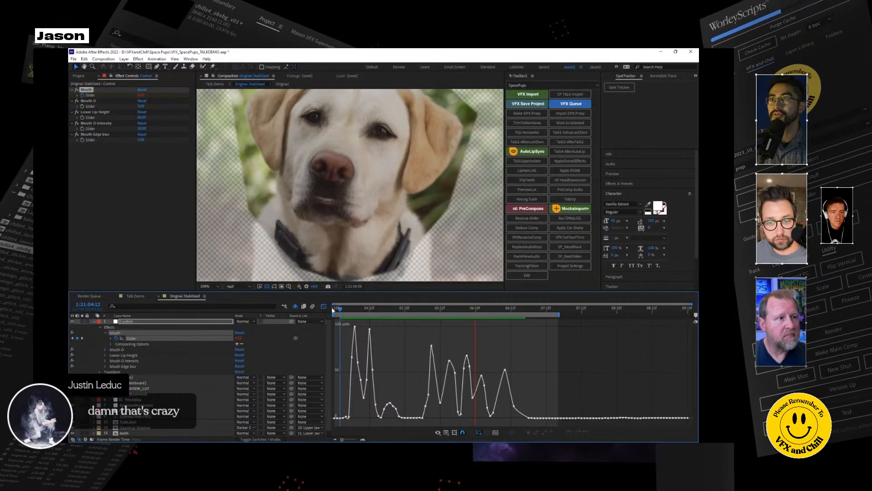
pyautogui.press('space')
# Delete the keyframes forming the small bump after the second peak, collapse the Control layer and leave the graph editor.
pyautogui.moveTo(368, 397); pyautogui.dragTo(387, 426)
pyautogui.press('Delete')
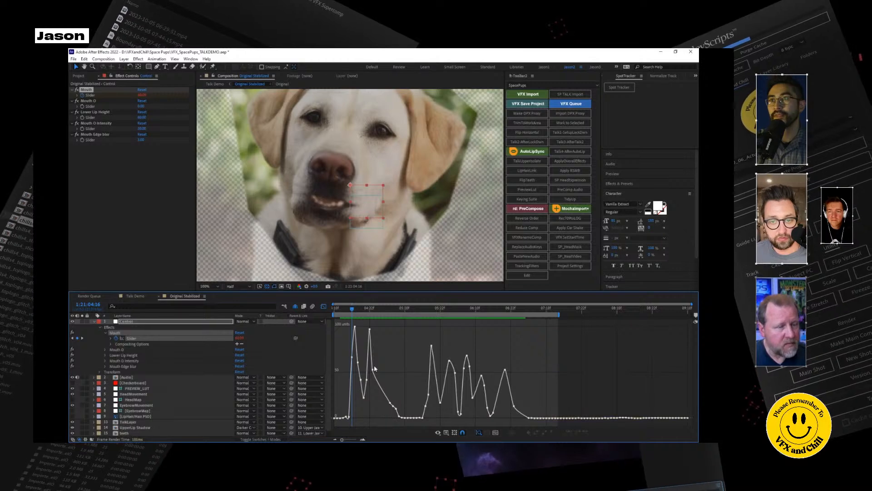
pyautogui.click(338, 309)
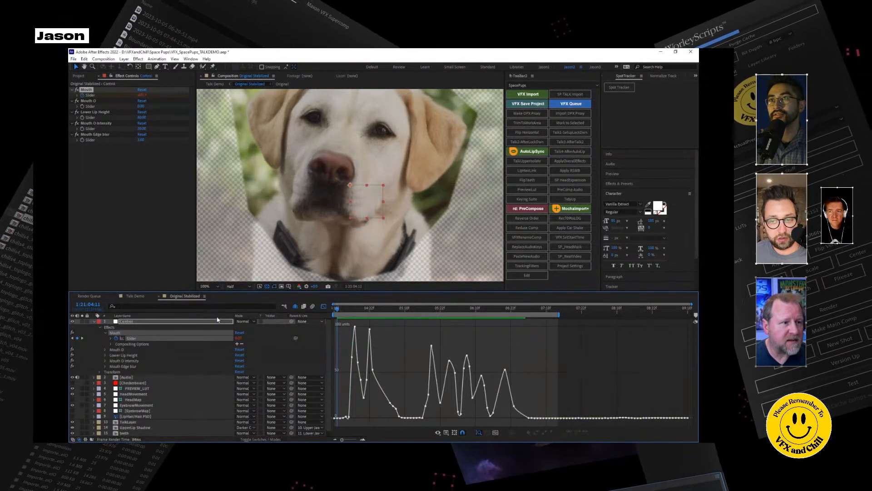
pyautogui.click(94, 322)
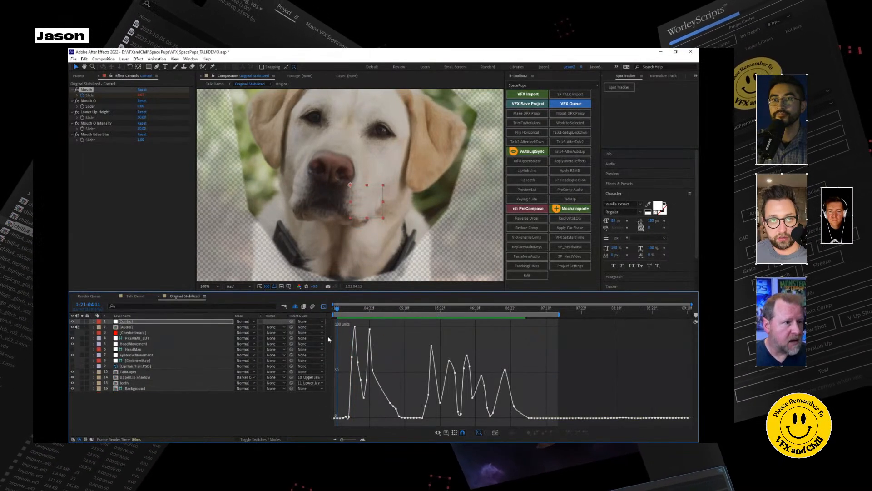
pyautogui.click(325, 309)
pyautogui.moveTo(338, 311)
pyautogui.mouseDown()
pyautogui.moveTo(353, 310)
pyautogui.moveTo(337, 310)
pyautogui.mouseUp()
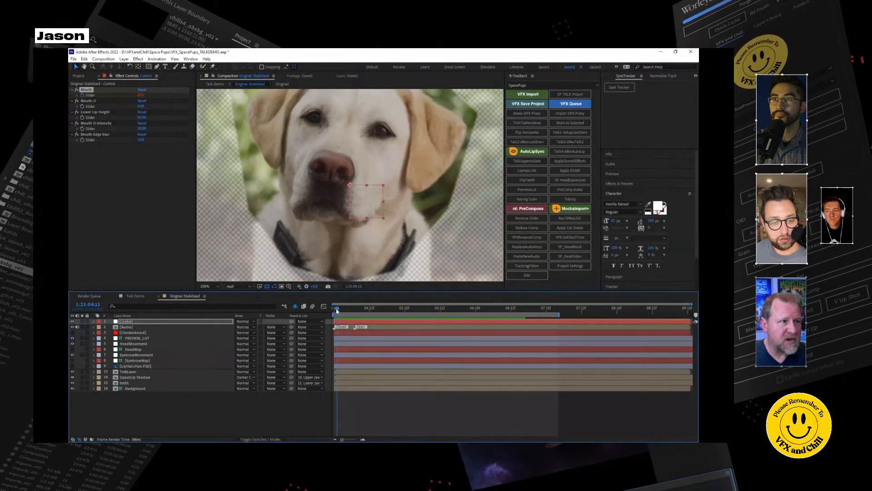
# Run the TalkUpperIsolate script on TalkLayer and draw a closed mask around the dog's upper muzzle, following the upper lip line.
pyautogui.click(138, 373)
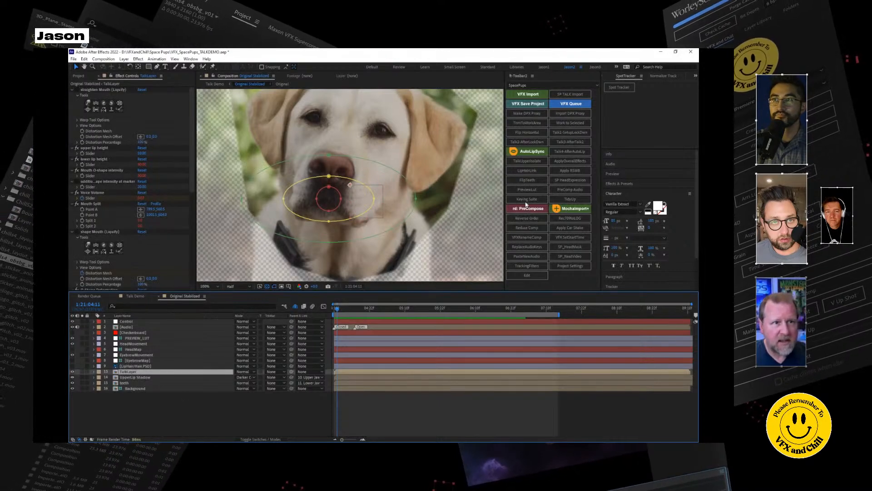
pyautogui.click(527, 162)
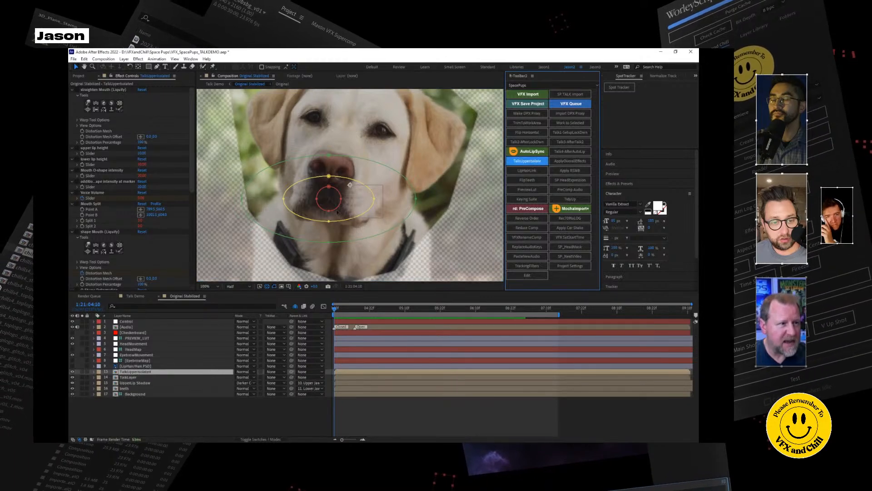
pyautogui.click(157, 67)
pyautogui.press('.')
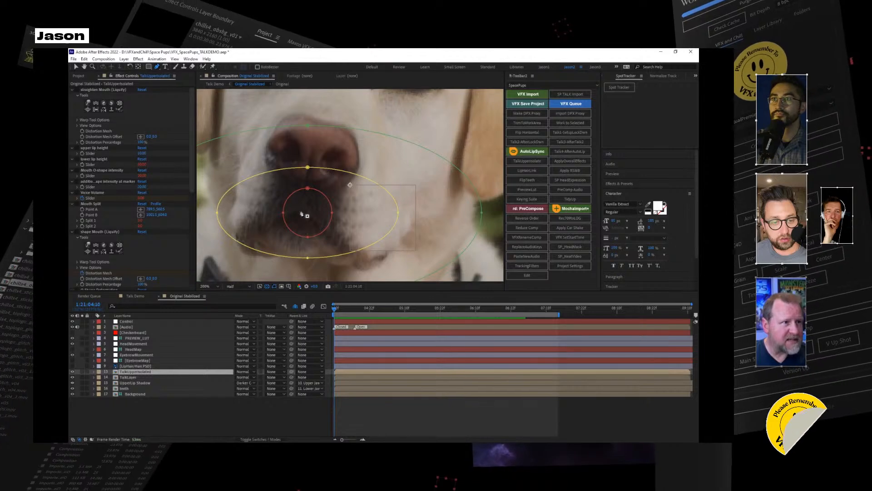
pyautogui.click(301, 210)
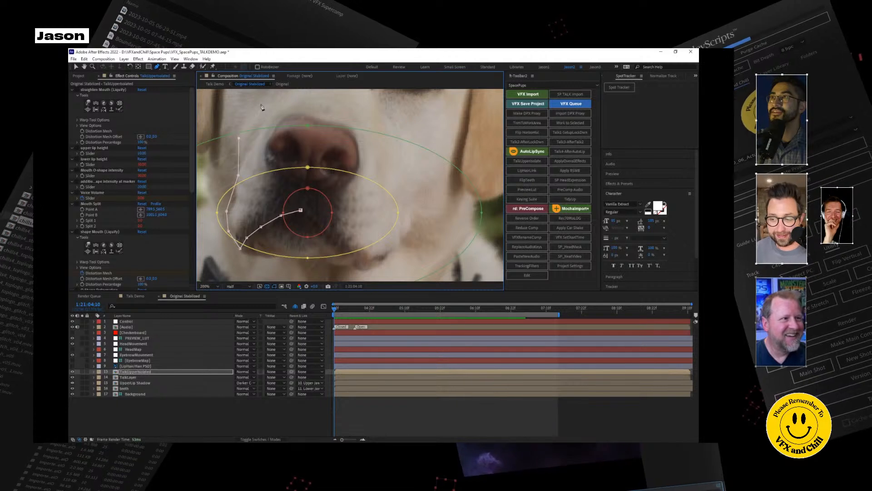
pyautogui.click(339, 94)
pyautogui.click(396, 108)
pyautogui.click(437, 161)
pyautogui.click(428, 197)
pyautogui.click(410, 230)
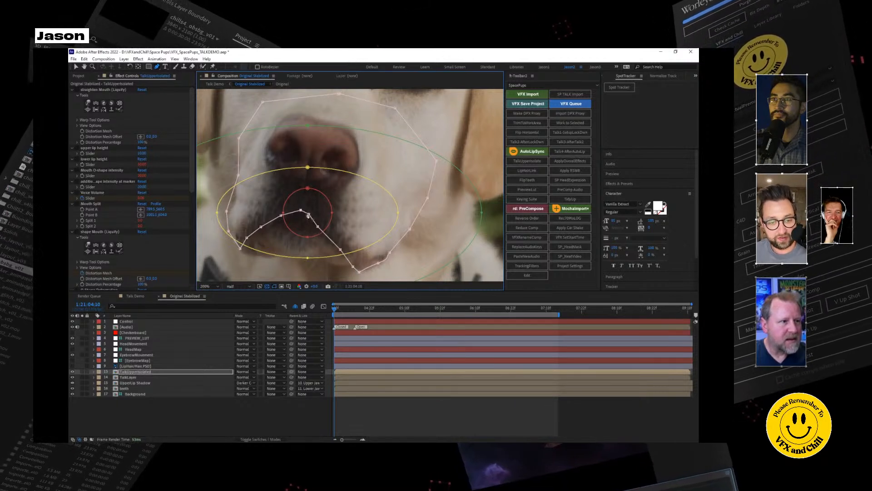
# Set the new muzzle mask's feather to 5 pixels on the isolated upper layer, collapse its masks and deselect it.
pyautogui.press('m')
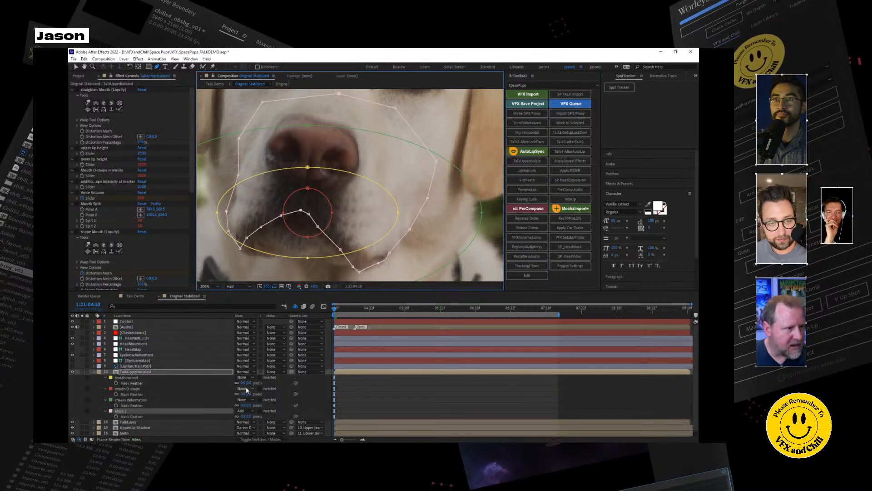
pyautogui.click(251, 415)
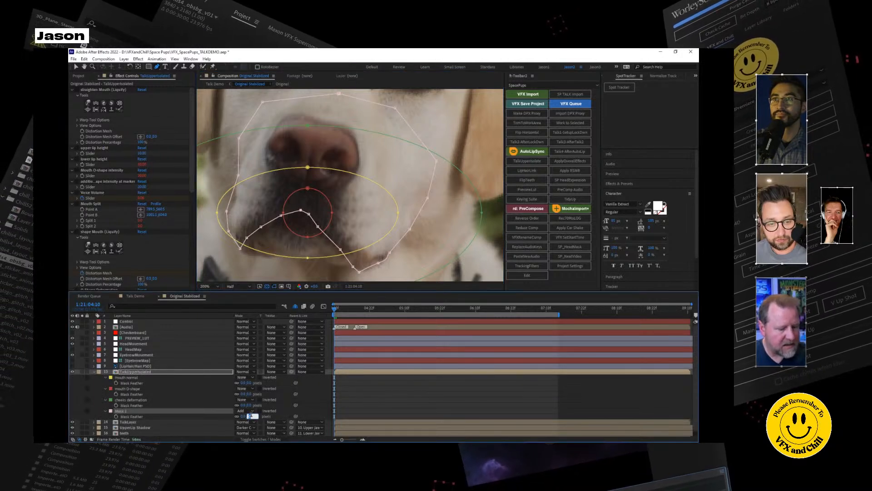
pyautogui.write('5')
pyautogui.click(152, 372)
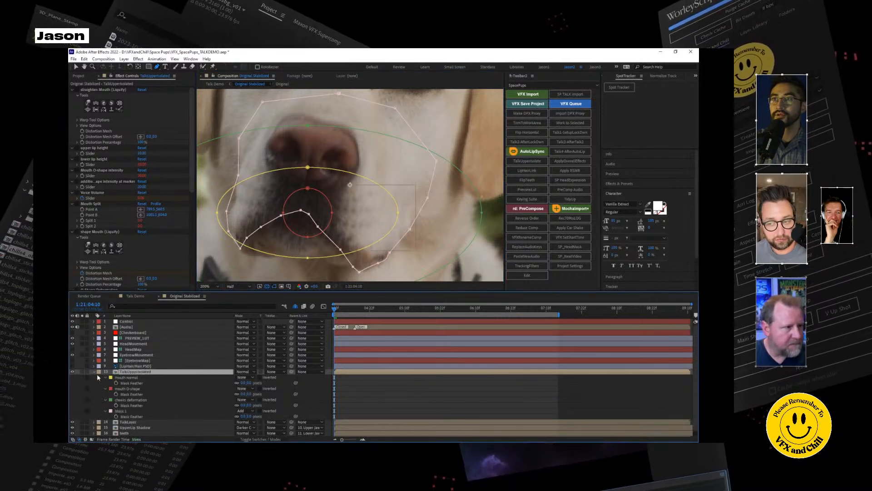
pyautogui.click(94, 371)
pyautogui.click(184, 416)
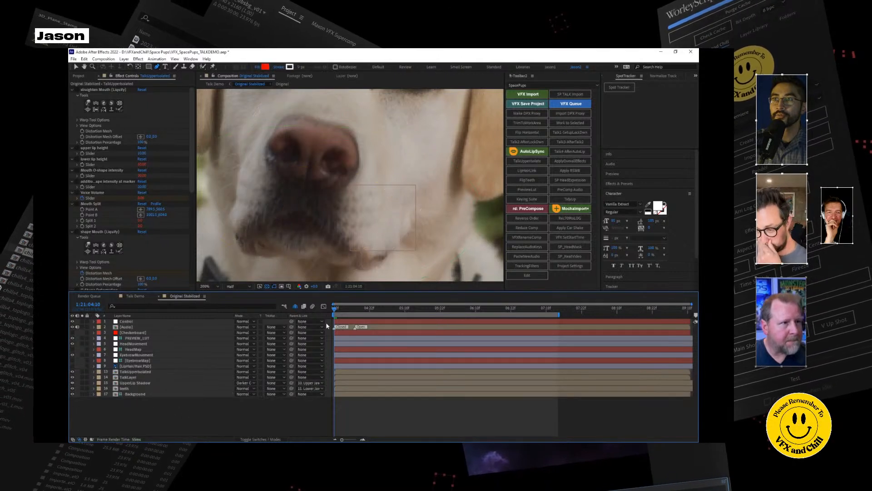
# Play back the mouth animation with the isolated upper lip and scrub to the open mouth at 1:21:06:07.
pyautogui.press('space')
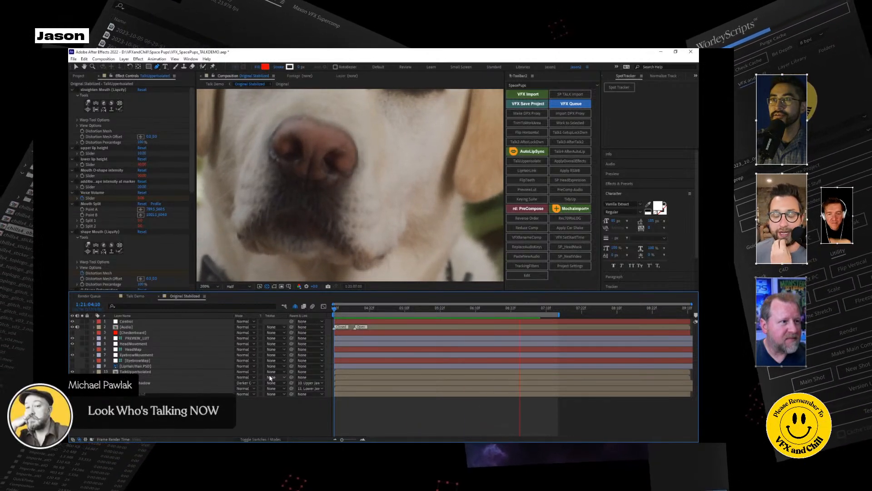
pyautogui.click(402, 310)
pyautogui.moveTo(404, 316); pyautogui.dragTo(467, 318)
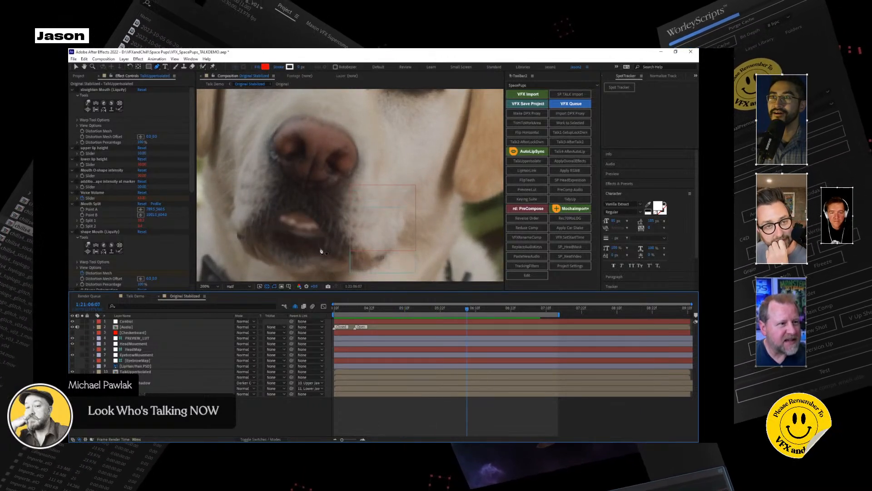
# Switch the preview to Full resolution and nudge the dog's mouth with TalkLayer's straighten Mouth Liquify effect.
pyautogui.click(249, 287)
pyautogui.click(244, 301)
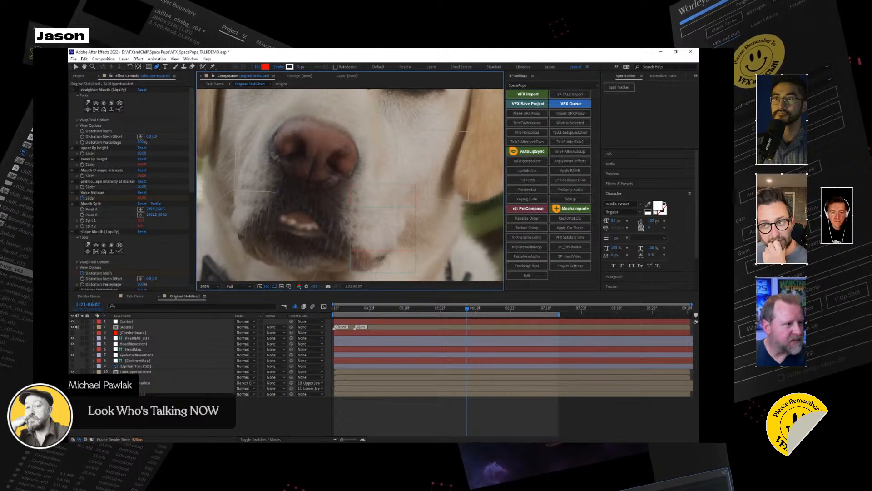
pyautogui.click(146, 377)
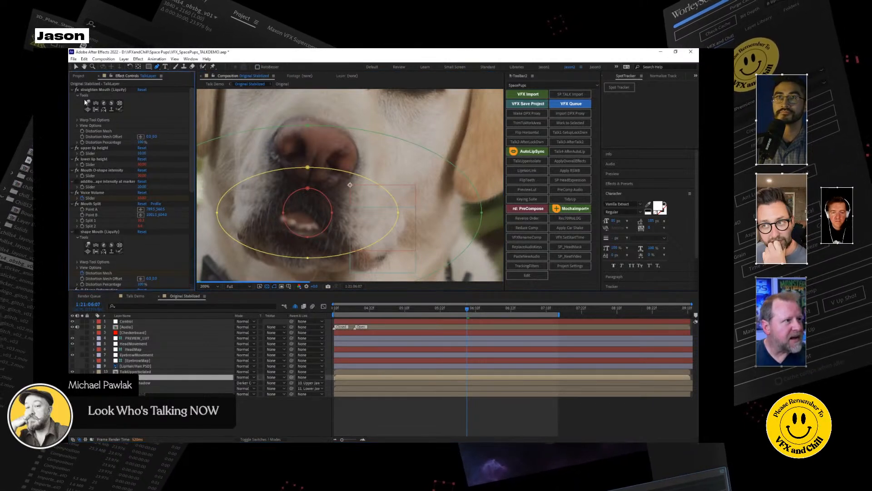
pyautogui.click(93, 89)
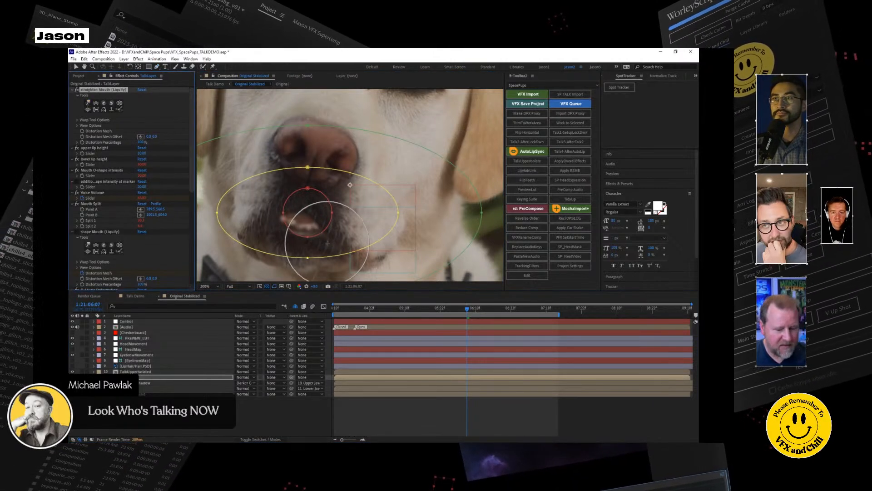
pyautogui.click(77, 120)
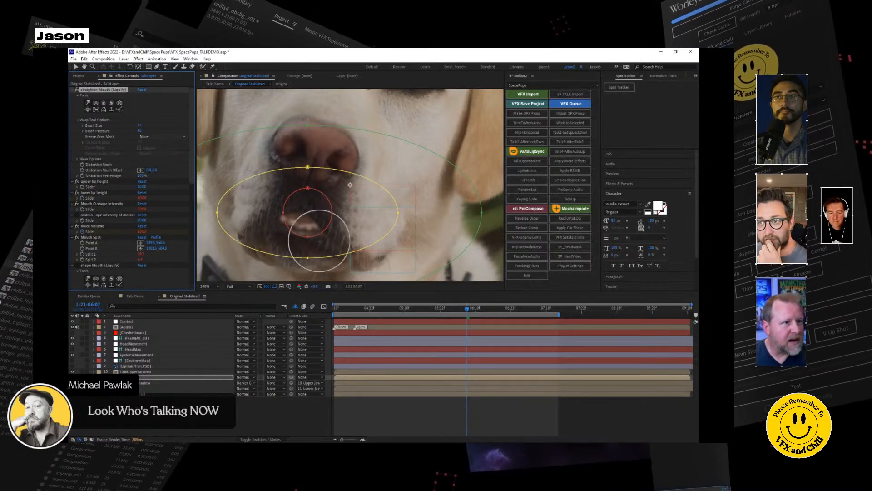
pyautogui.moveTo(327, 242); pyautogui.dragTo(334, 236)
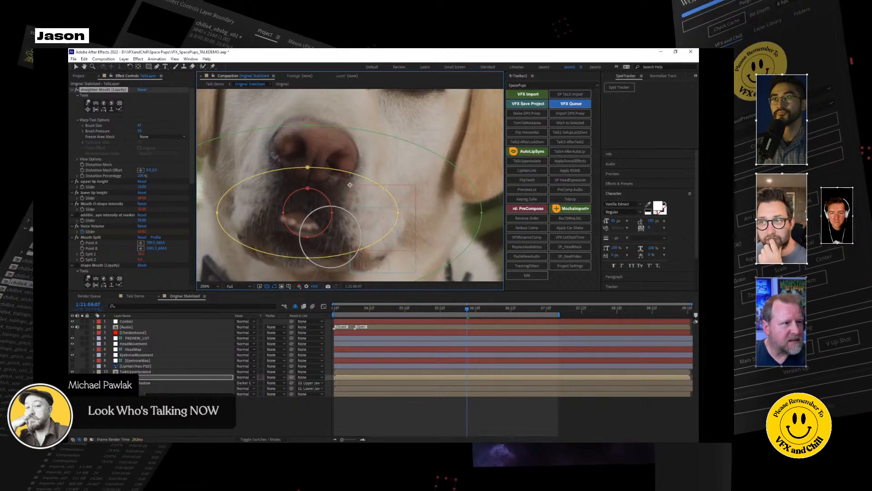
pyautogui.moveTo(322, 238); pyautogui.dragTo(329, 234)
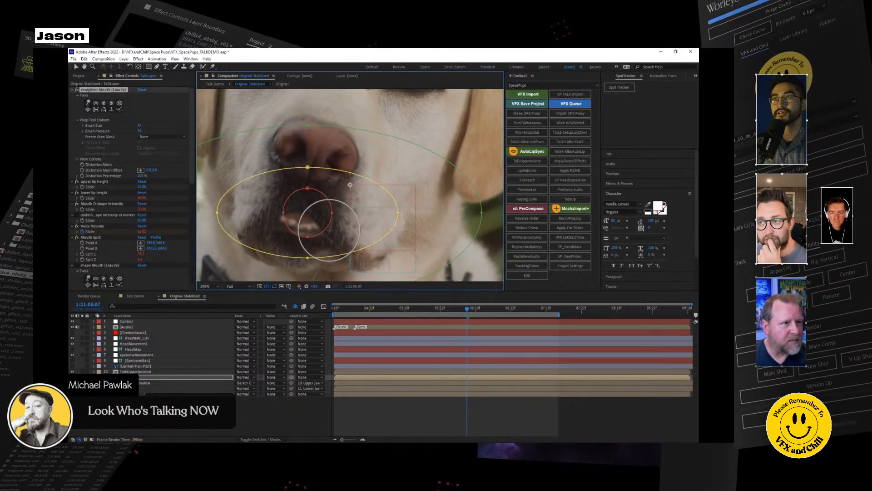
pyautogui.moveTo(322, 234)
pyautogui.mouseDown()
pyautogui.moveTo(328, 230)
pyautogui.moveTo(298, 241)
pyautogui.moveTo(261, 234)
pyautogui.moveTo(264, 218)
pyautogui.mouseUp()
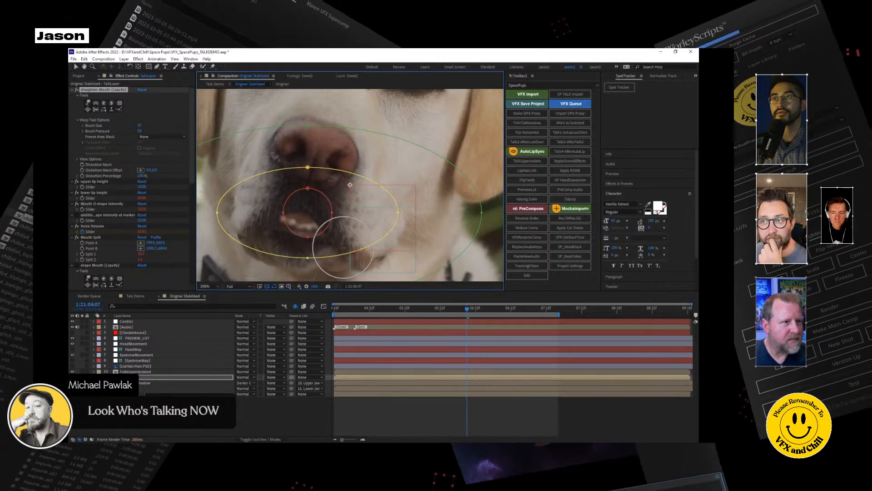
# Scrub from near the start to about 1:21:05:15 to check the reshaped mouth.
pyautogui.click(360, 312)
pyautogui.moveTo(360, 312); pyautogui.dragTo(397, 310)
pyautogui.moveTo(410, 309); pyautogui.dragTo(421, 311)
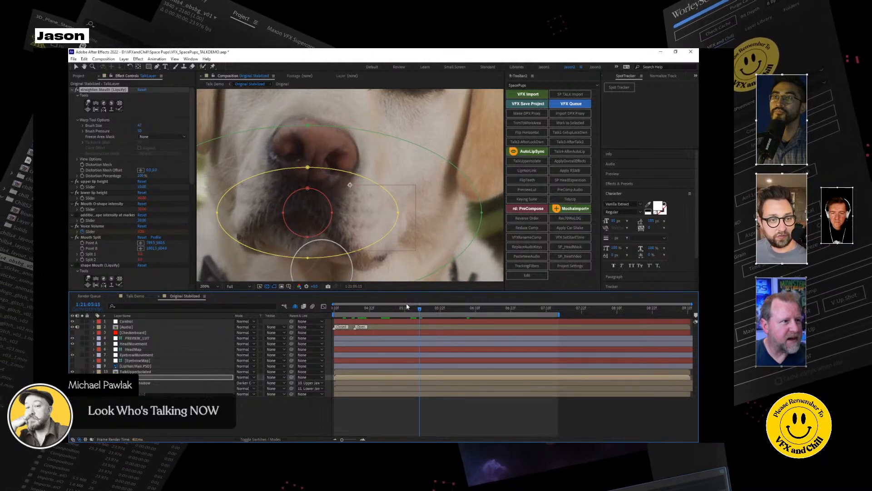
# Make the lip hair PSD layer visible and move it over the dog's upper lip below the nose.
pyautogui.click(134, 366)
pyautogui.press('F2')
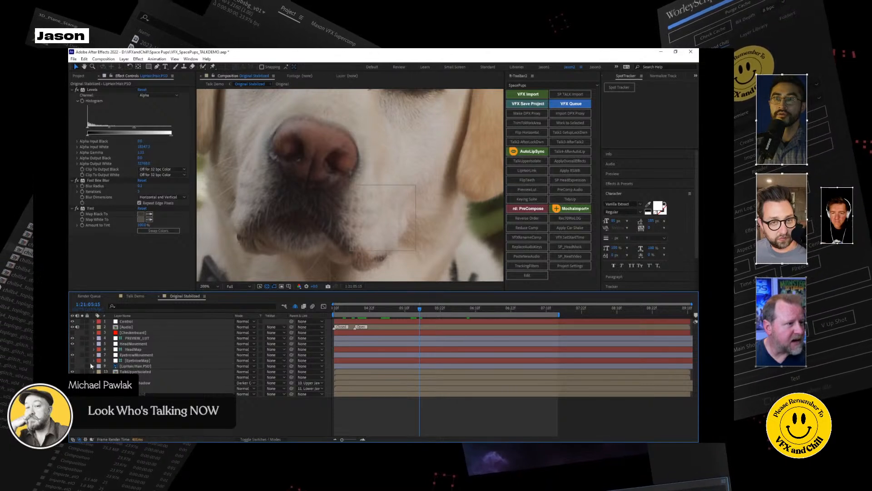
pyautogui.click(72, 366)
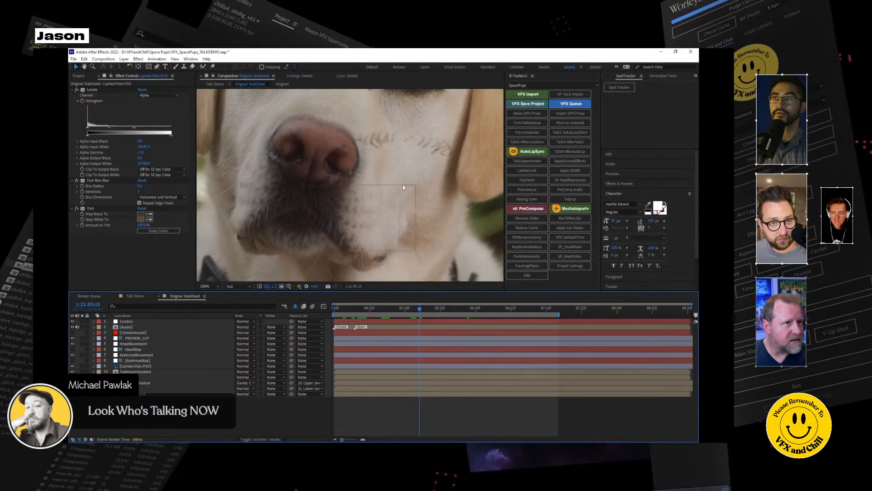
pyautogui.click(154, 365)
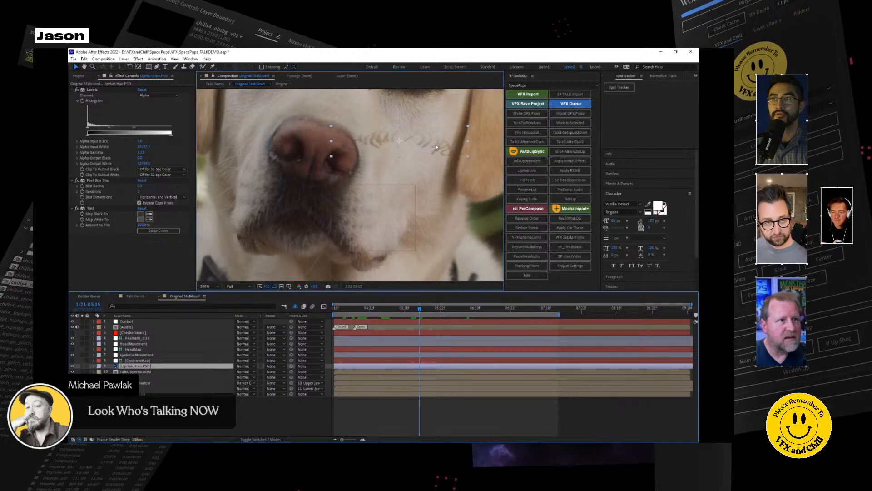
pyautogui.moveTo(432, 155)
pyautogui.mouseDown()
pyautogui.moveTo(426, 134)
pyautogui.moveTo(434, 125)
pyautogui.moveTo(337, 203)
pyautogui.moveTo(340, 219)
pyautogui.moveTo(350, 194)
pyautogui.moveTo(328, 213)
pyautogui.mouseUp()
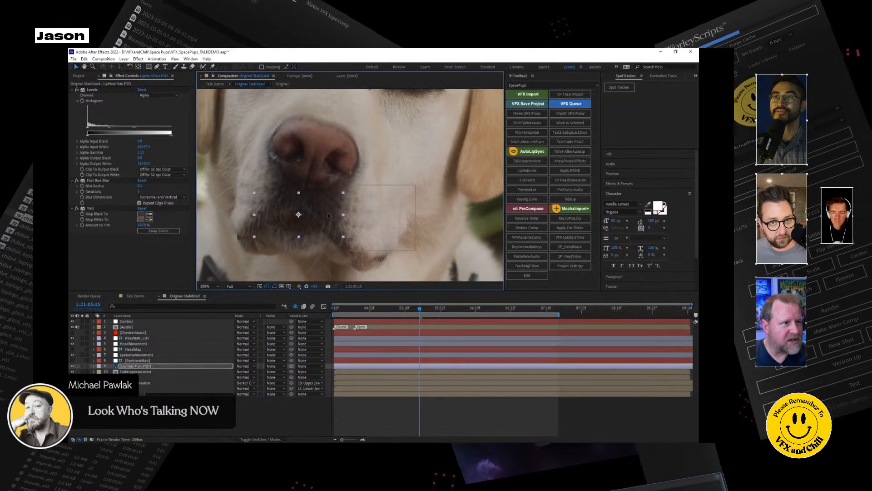
# Sample the hair layer's Tint Map Black To colour from the dark muzzle fur with PREVIEW_LUT temporarily turned off.
pyautogui.click(72, 338)
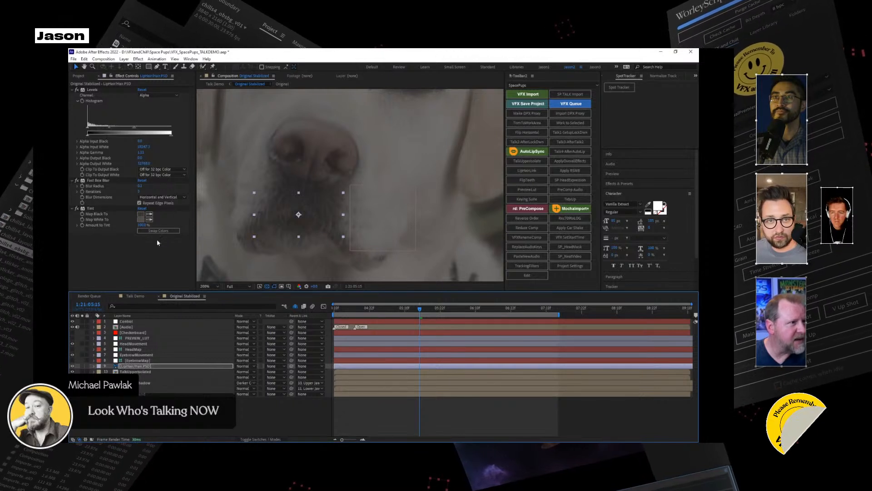
pyautogui.click(149, 213)
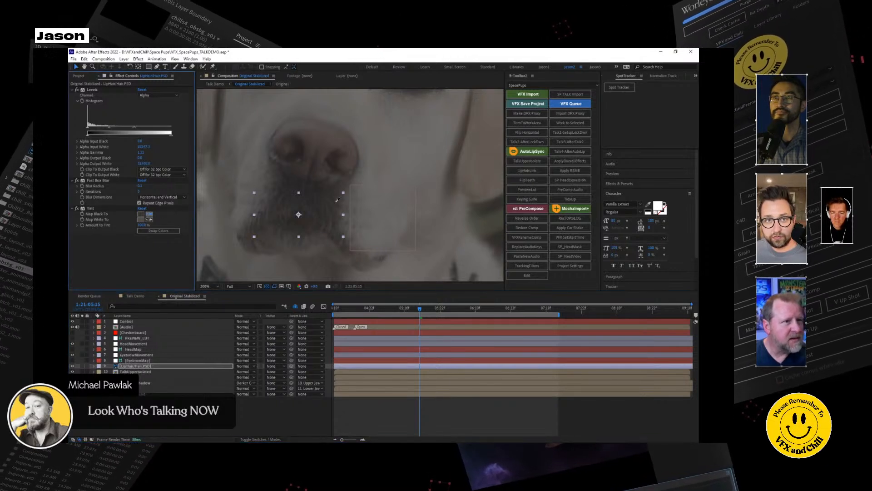
pyautogui.click(327, 204)
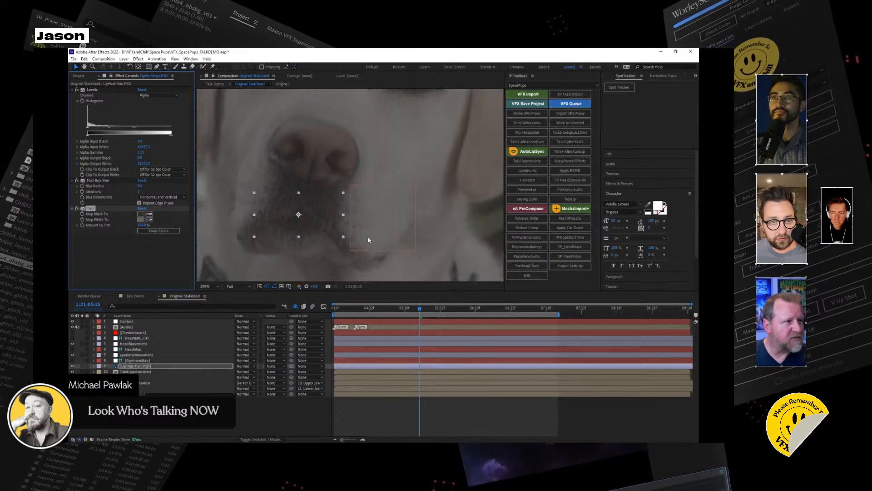
pyautogui.click(72, 338)
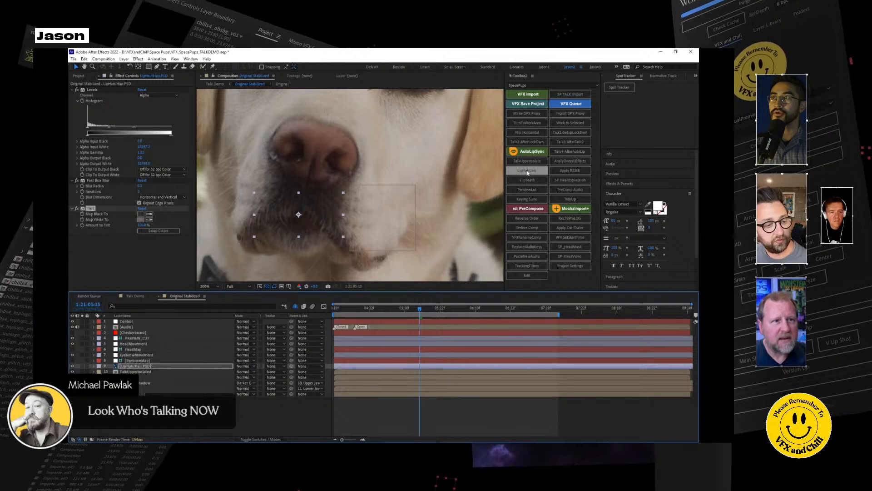
# Run the LipHairLink script on the lip hair layer and play back the result from about 1:21:04:12.
pyautogui.click(528, 171)
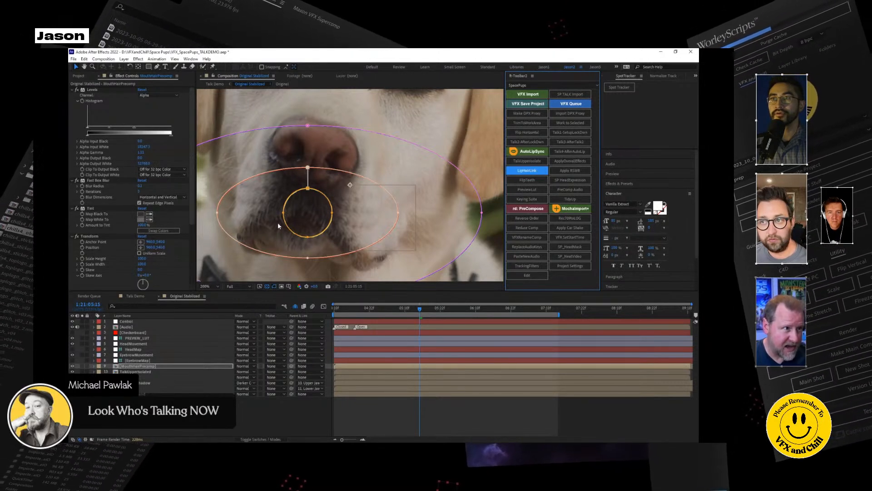
pyautogui.click(253, 409)
pyautogui.click(340, 309)
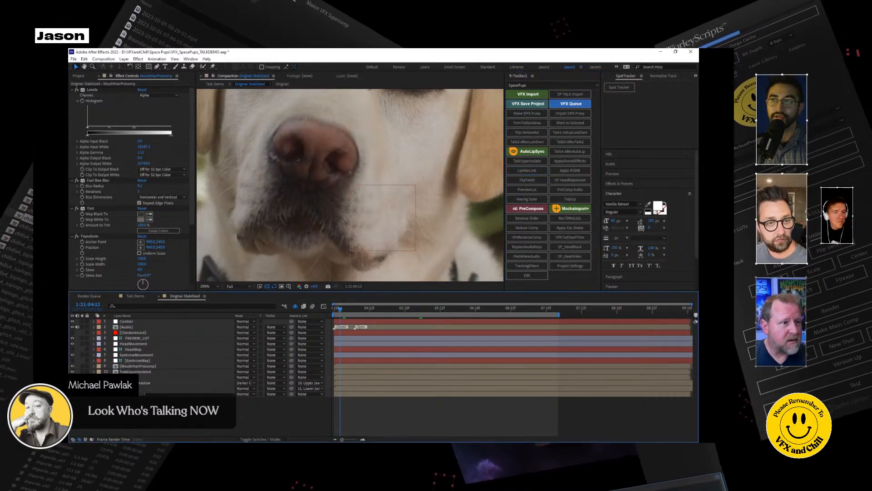
pyautogui.press('space')
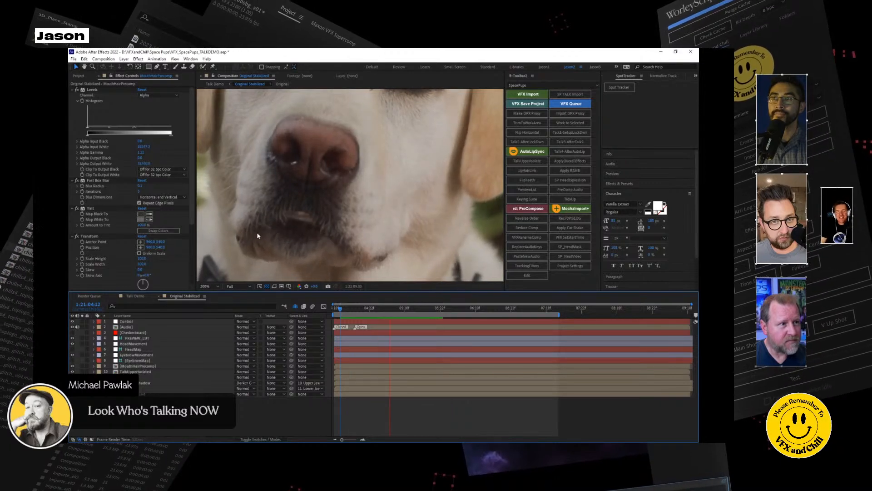
pyautogui.press('space')
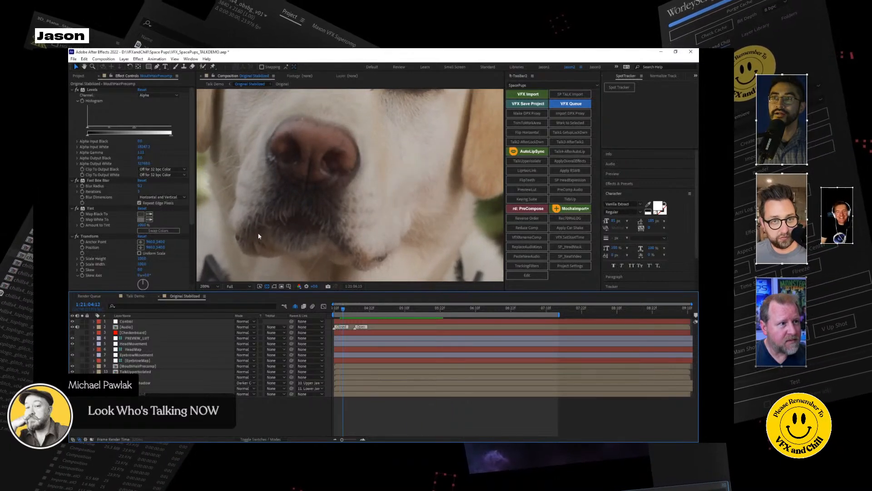
# Open the Talk Demo comp, maximize its viewer and set the magnification to Fit up to 100%.
pyautogui.click(138, 298)
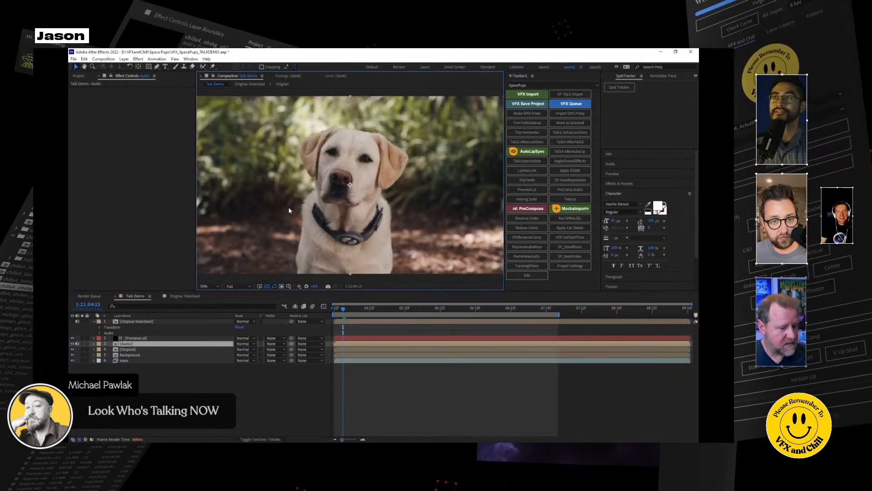
pyautogui.press('`')
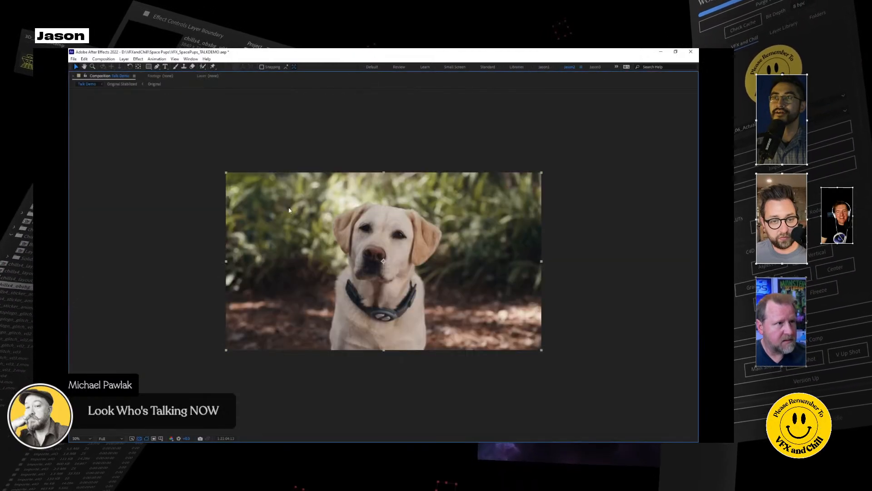
pyautogui.click(90, 439)
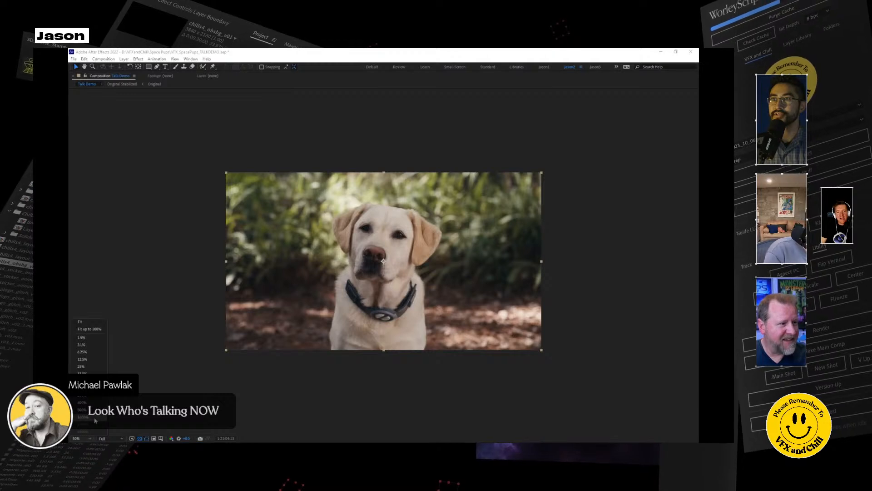
pyautogui.click(102, 333)
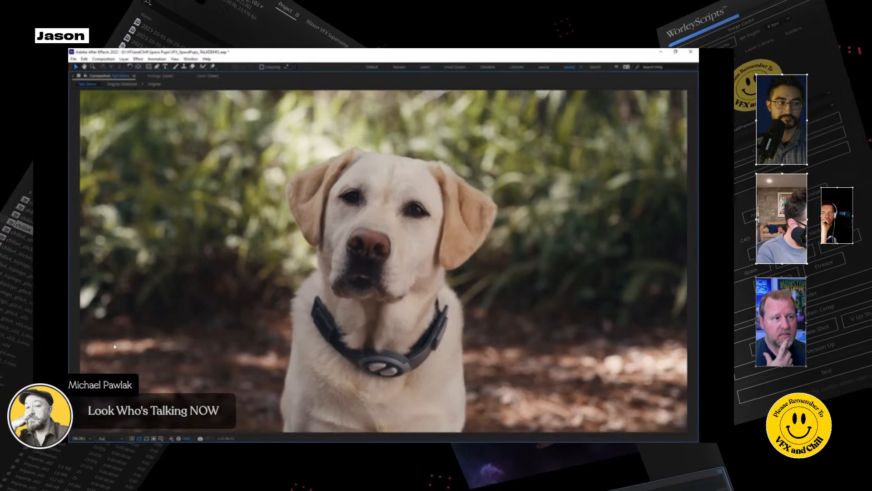
# Play back the Talk Demo comp, restore the viewer to its normal size and scrub from 1:21:04:11 to 1:21:05:19.
pyautogui.press('space')
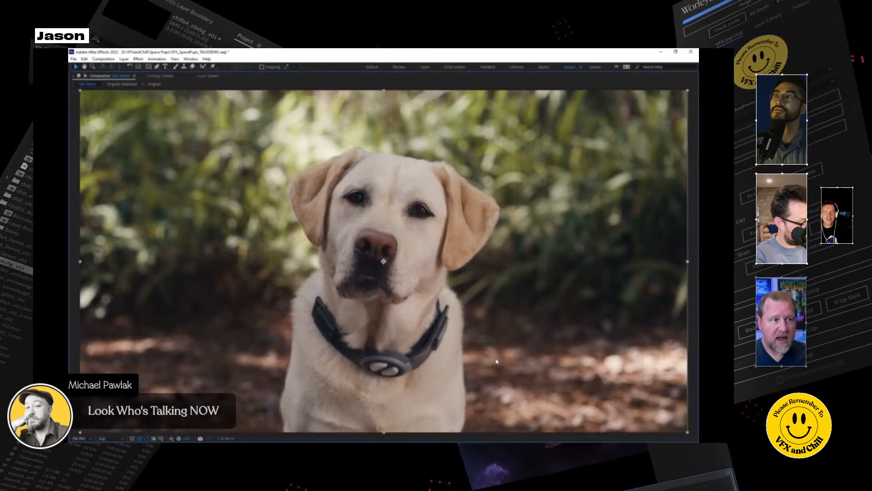
pyautogui.press('`')
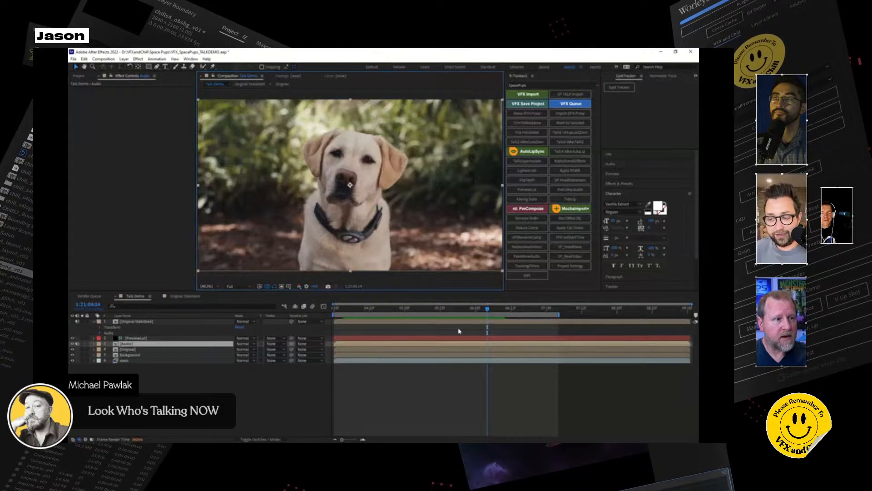
pyautogui.click(337, 309)
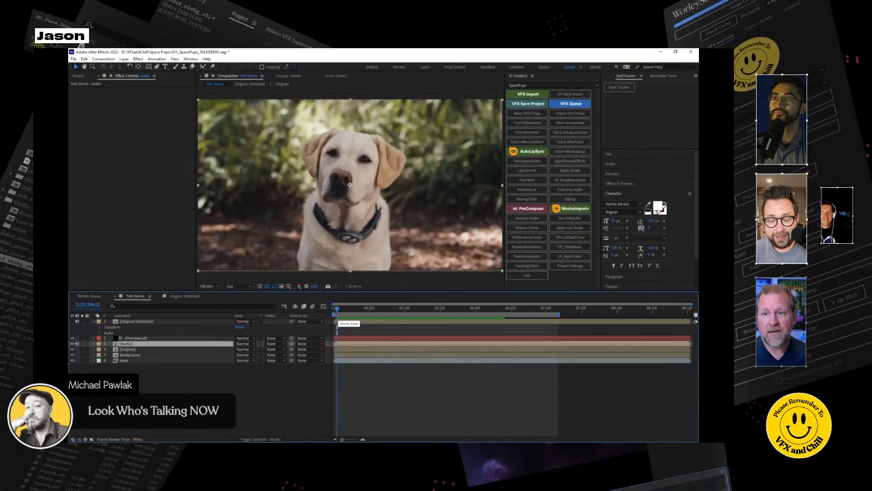
pyautogui.moveTo(337, 309); pyautogui.dragTo(431, 319)
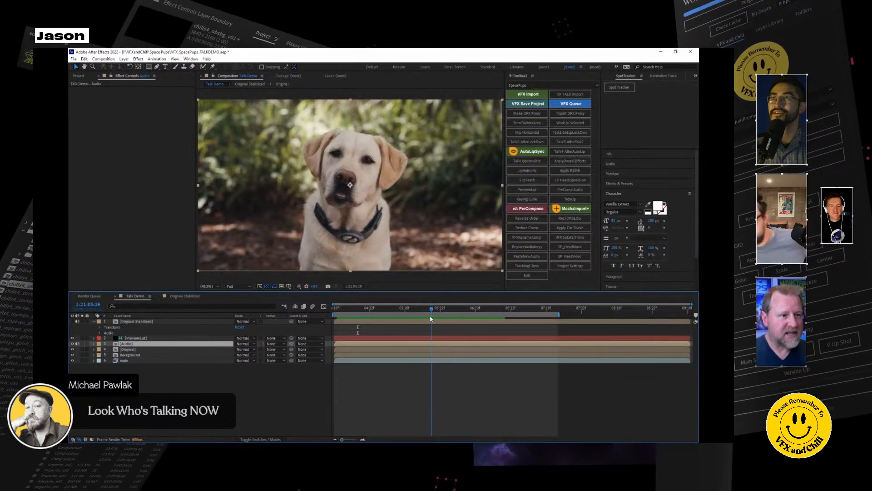
# Open the Original Stabilized comp, make the HeadMap layer visible and solo it with the transparency grid turned off.
pyautogui.click(196, 298)
pyautogui.scroll(-2, 290, 206)
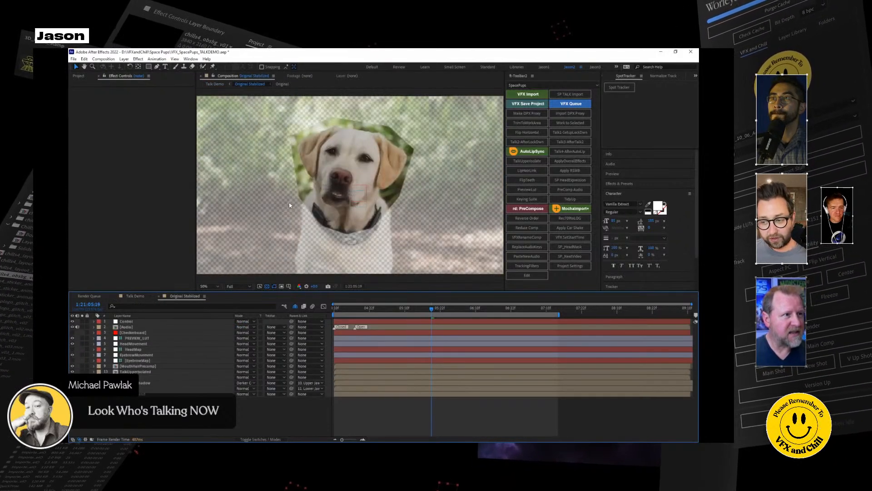
pyautogui.scroll(1, 294, 198)
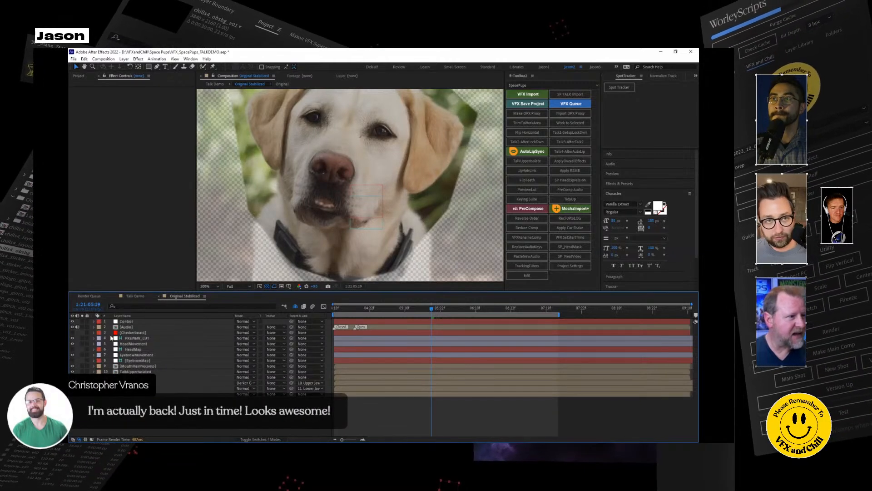
pyautogui.click(133, 349)
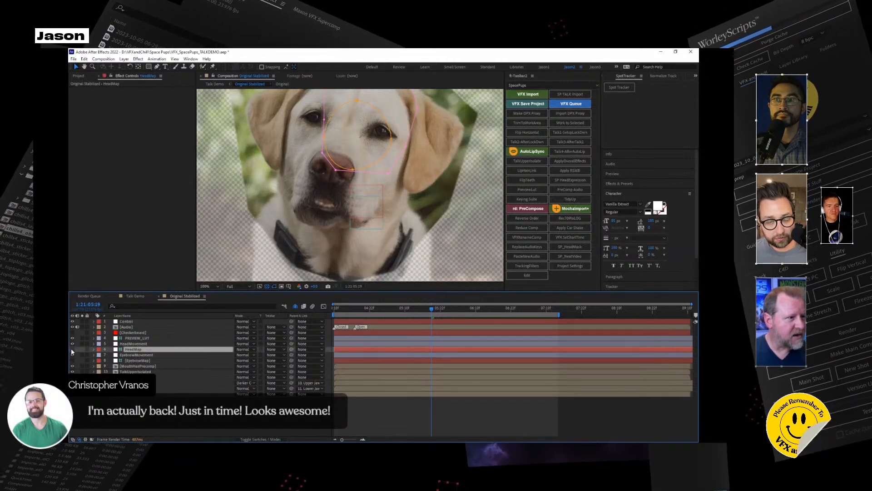
pyautogui.click(72, 349)
pyautogui.click(82, 349)
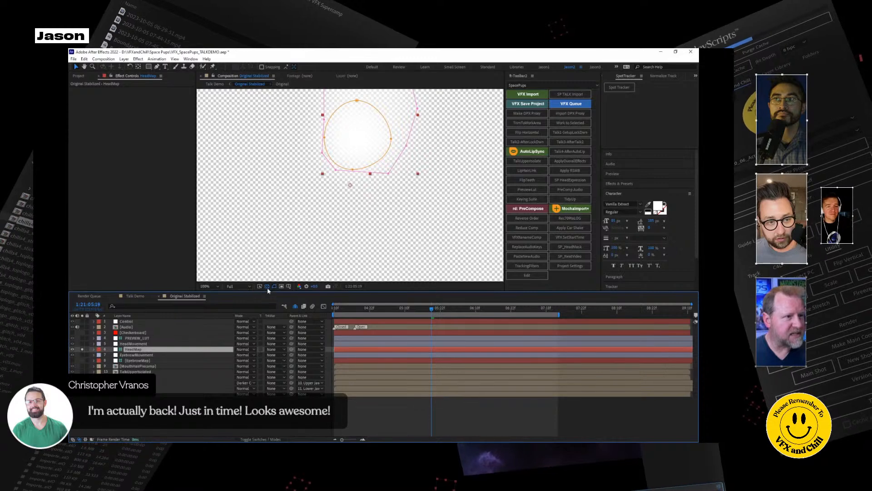
pyautogui.click(267, 287)
pyautogui.scroll(-1, 350, 186)
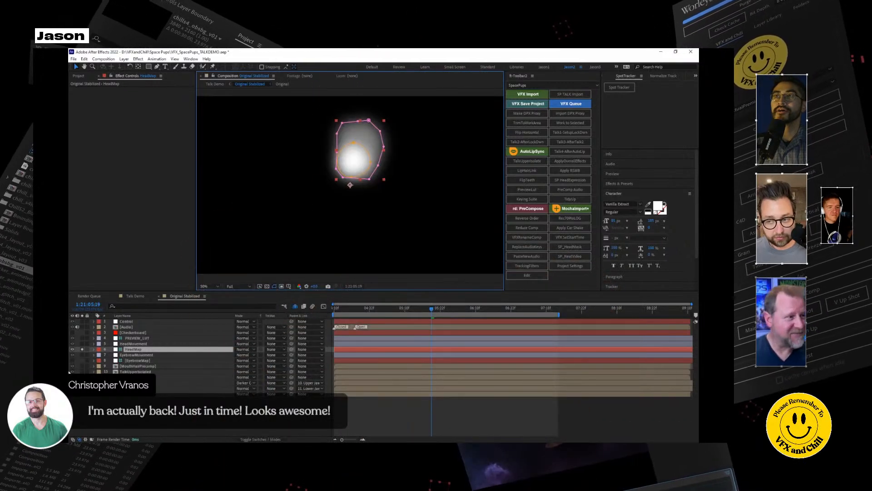
# Unsolo the HeadMap layer and hide it again.
pyautogui.click(82, 349)
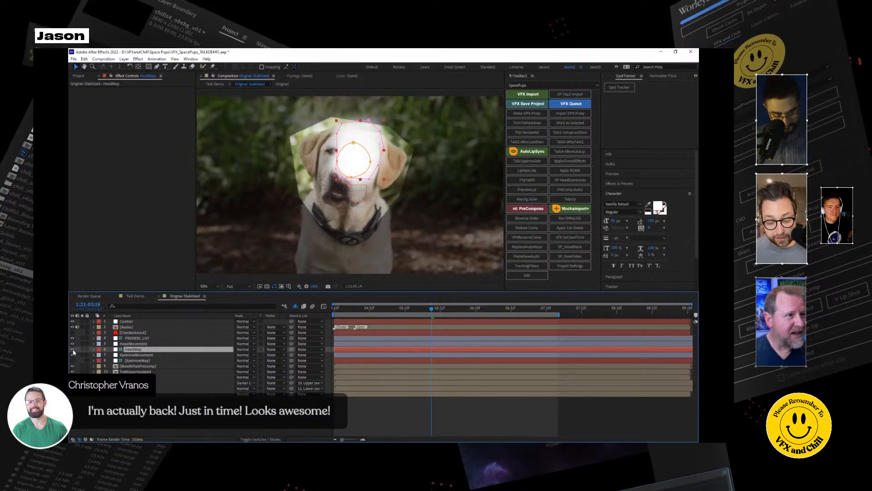
pyautogui.click(82, 351)
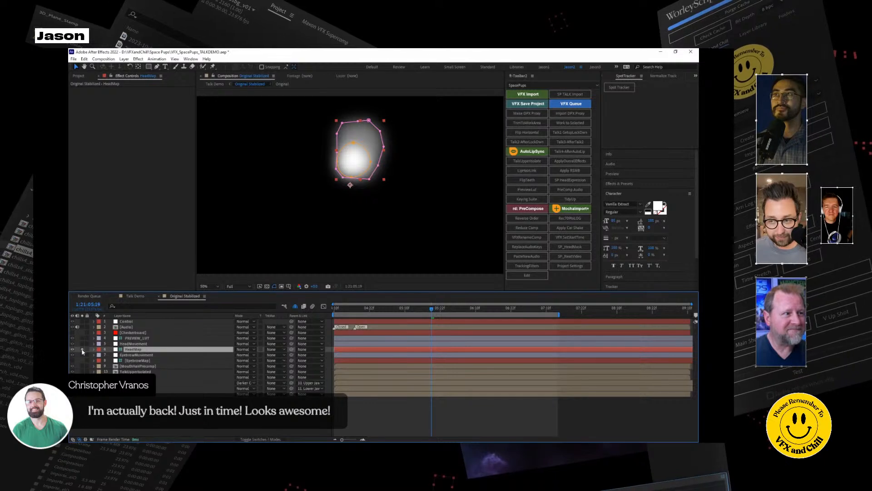
pyautogui.click(83, 349)
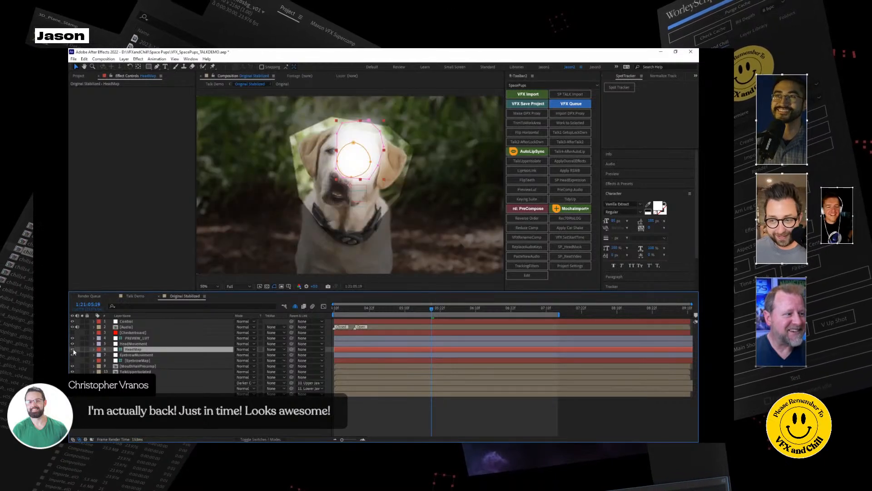
pyautogui.click(72, 349)
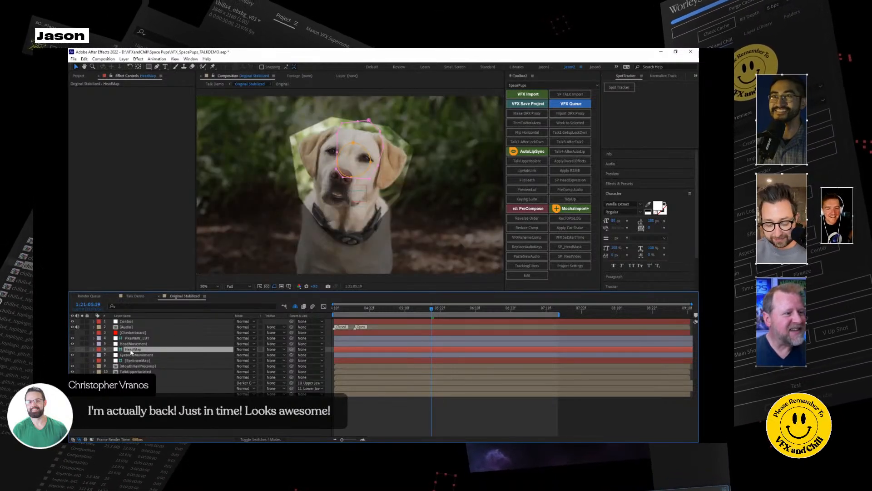
# Enlarge HeadMap's outer mask with free transform and move it down over the dog's whole face.
pyautogui.scroll(2, 376, 183)
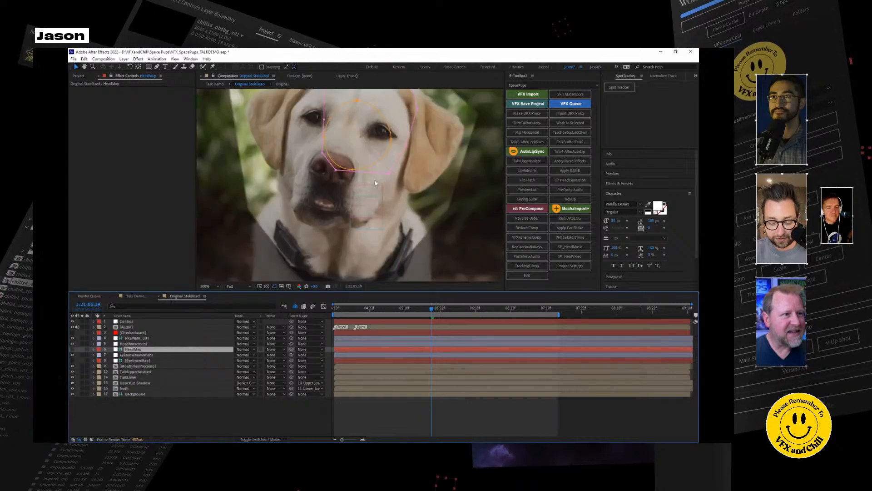
pyautogui.doubleClick(389, 173)
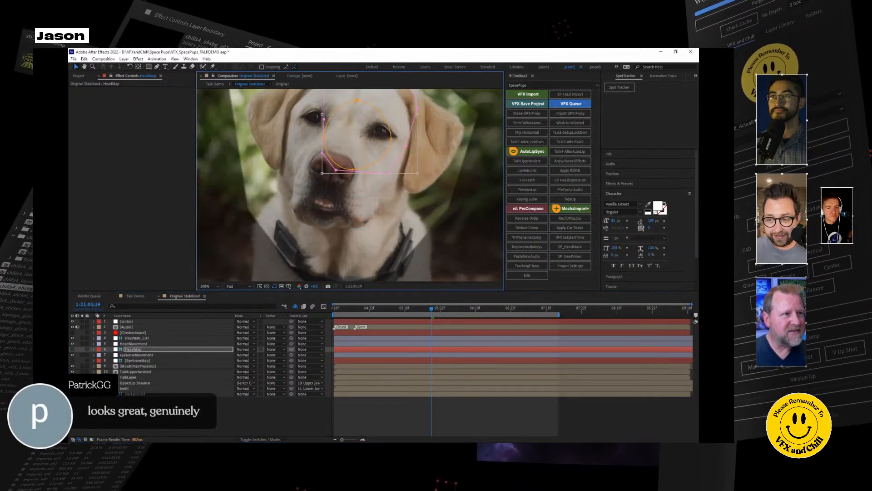
pyautogui.moveTo(322, 173); pyautogui.dragTo(282, 223)
pyautogui.moveTo(380, 177); pyautogui.dragTo(380, 218, button='middle')
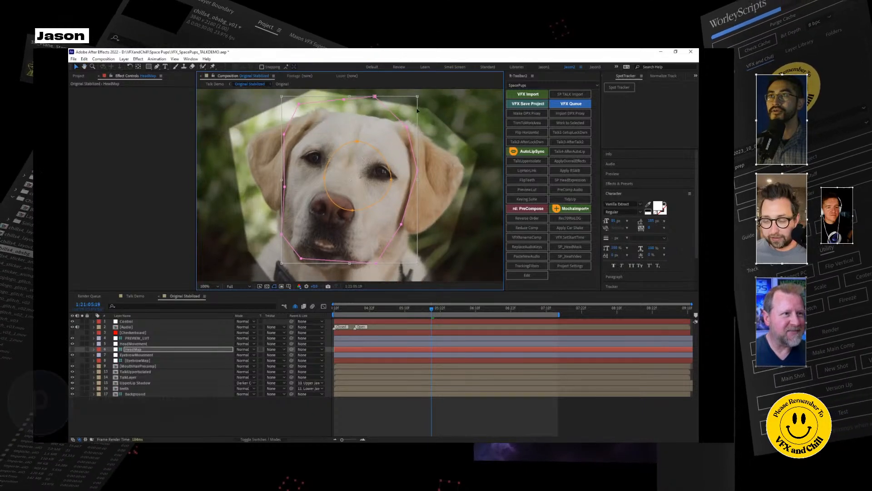
pyautogui.press('Return')
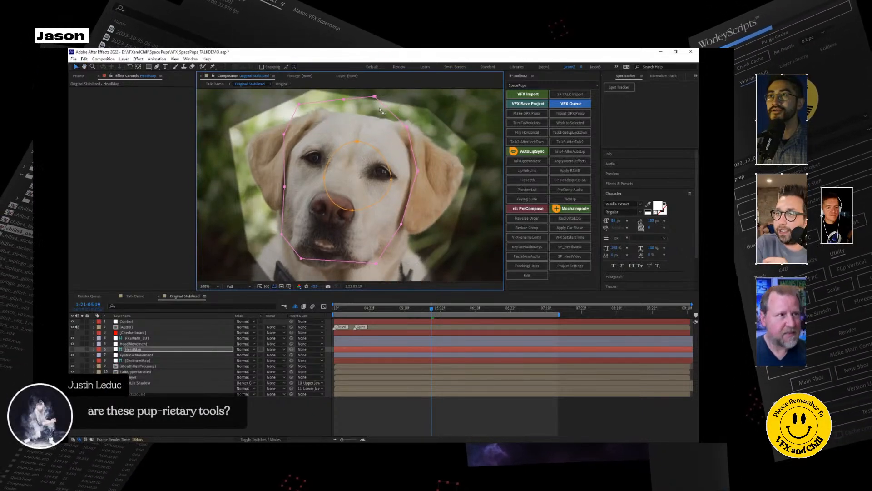
# Delete the outer mask's topmost stray point and adjust its remaining points to follow the outline of the dog's head.
pyautogui.press('Delete')
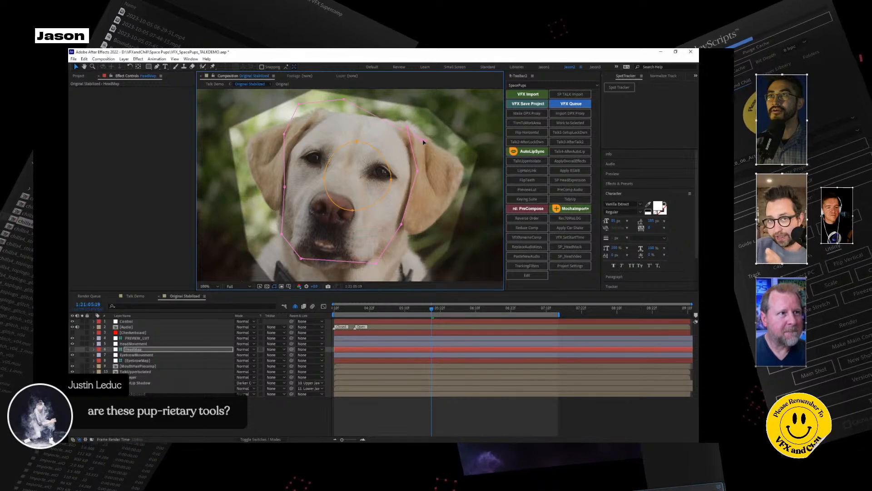
pyautogui.click(395, 123)
pyautogui.moveTo(344, 99); pyautogui.dragTo(322, 116)
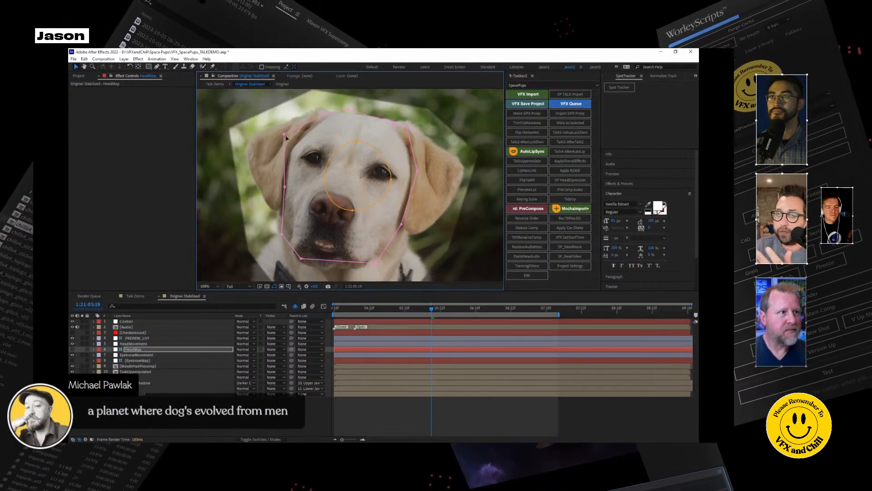
pyautogui.moveTo(416, 171); pyautogui.dragTo(413, 171)
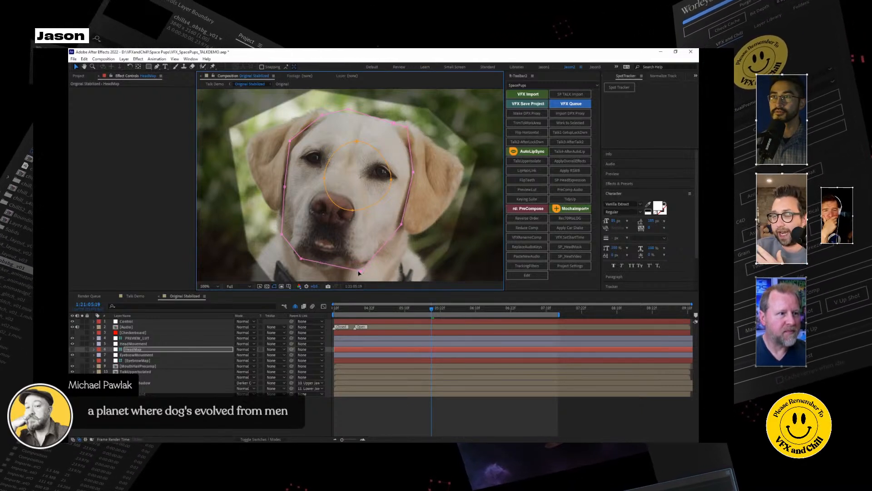
pyautogui.moveTo(301, 258); pyautogui.dragTo(302, 262)
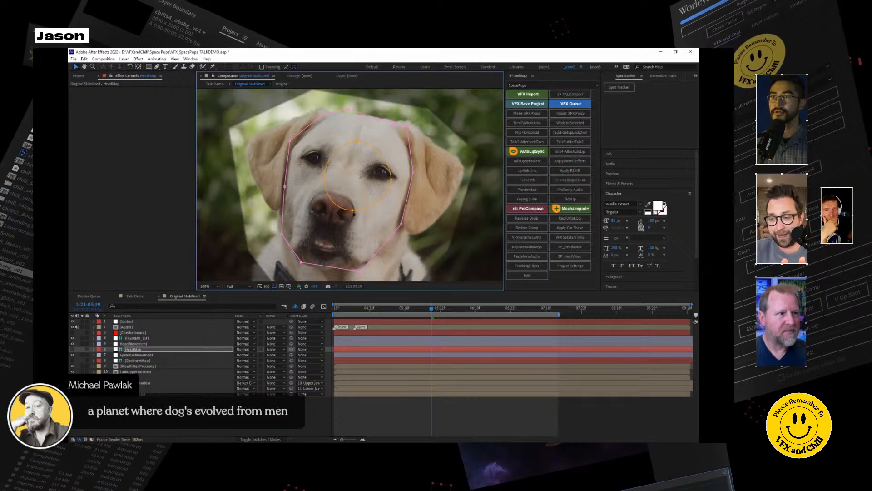
# Move HeadMap's inner circular mask down over the dog's nose and mouth and enlarge it to cover the muzzle.
pyautogui.moveTo(379, 152); pyautogui.dragTo(339, 193)
pyautogui.moveTo(354, 260)
pyautogui.mouseDown()
pyautogui.moveTo(381, 274)
pyautogui.moveTo(360, 253)
pyautogui.mouseUp()
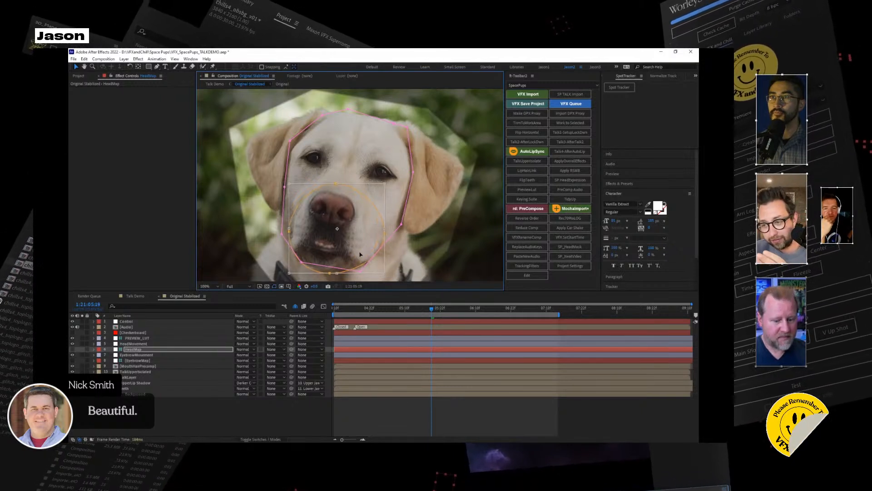
pyautogui.press('Return')
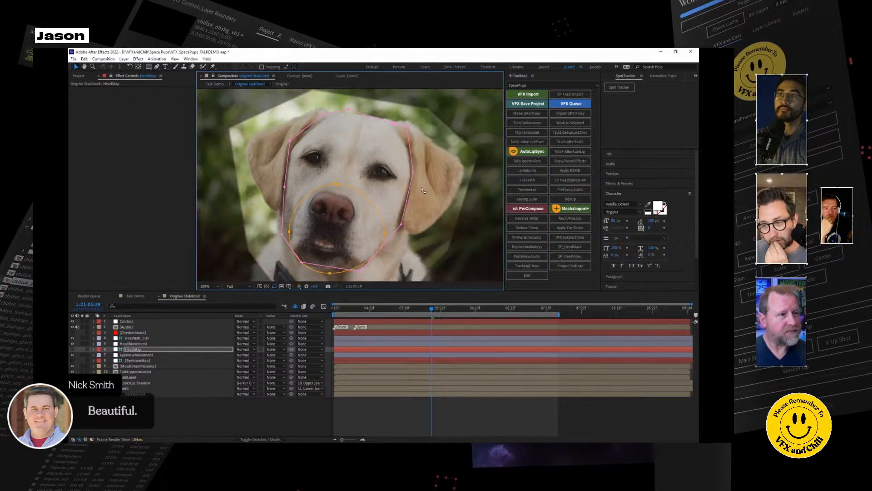
pyautogui.press(',')
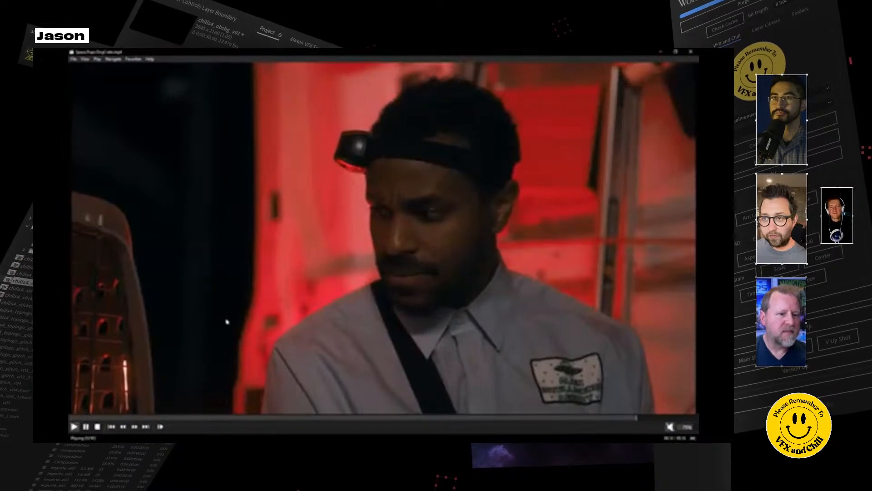
# Jump back to the caged dog shot in the finished video, pause it and switch back to After Effects.
pyautogui.click(191, 420)
pyautogui.click(85, 427)
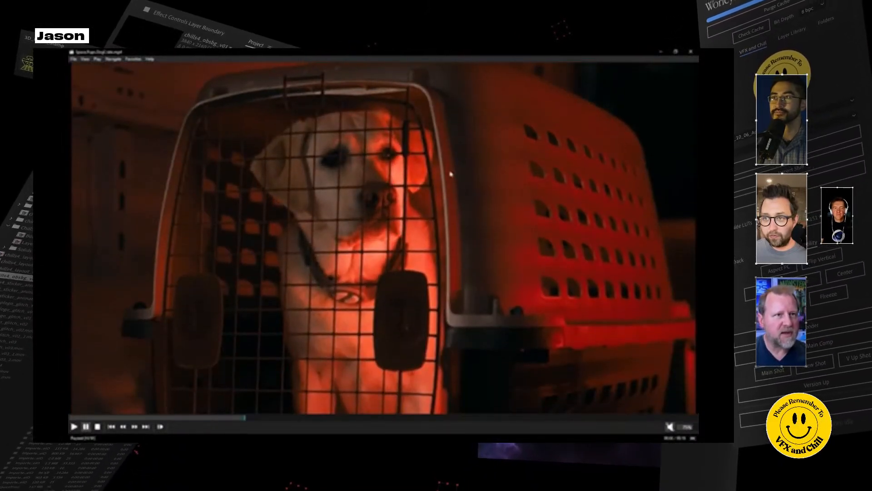
pyautogui.click(661, 52)
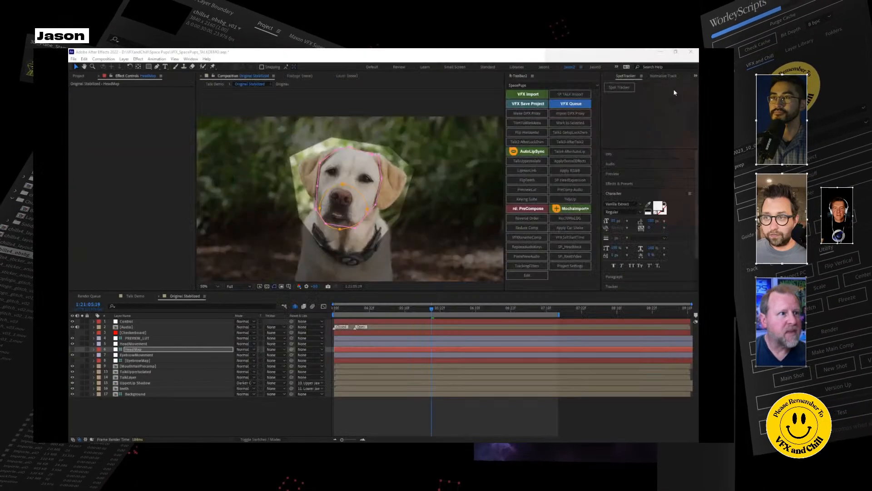
# Scrub the Original Stabilized comp to 1:21:06:11 and return to 1:21:04:10 to review the head movement.
pyautogui.click(343, 309)
pyautogui.moveTo(348, 314); pyautogui.dragTo(479, 316)
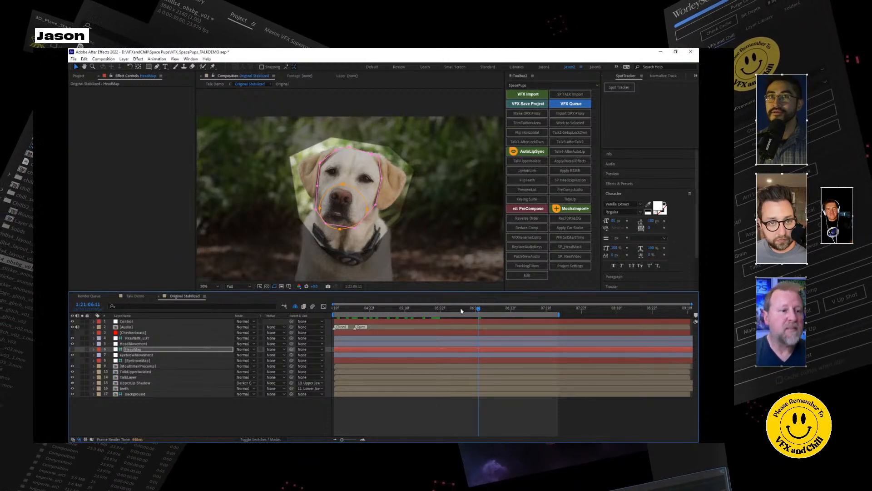
pyautogui.moveTo(440, 311); pyautogui.dragTo(334, 310)
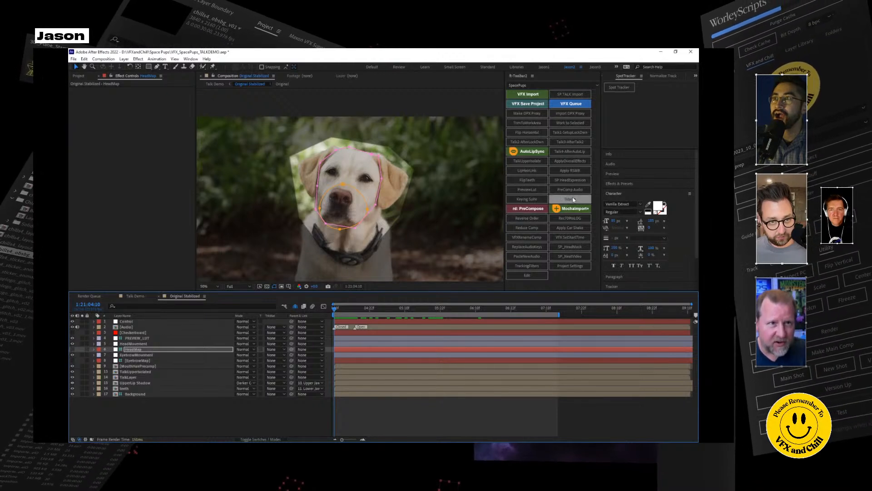
# Run the SP HeadExpression script and reveal the Max Vertical Displacement expression in the HeadMovement layer's Displacement Map effect.
pyautogui.click(570, 180)
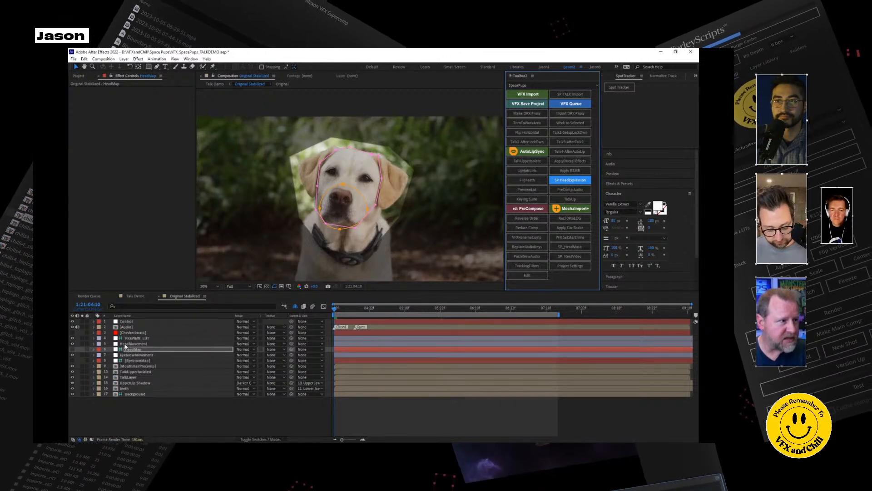
pyautogui.click(128, 345)
pyautogui.click(93, 344)
pyautogui.click(100, 349)
pyautogui.click(105, 355)
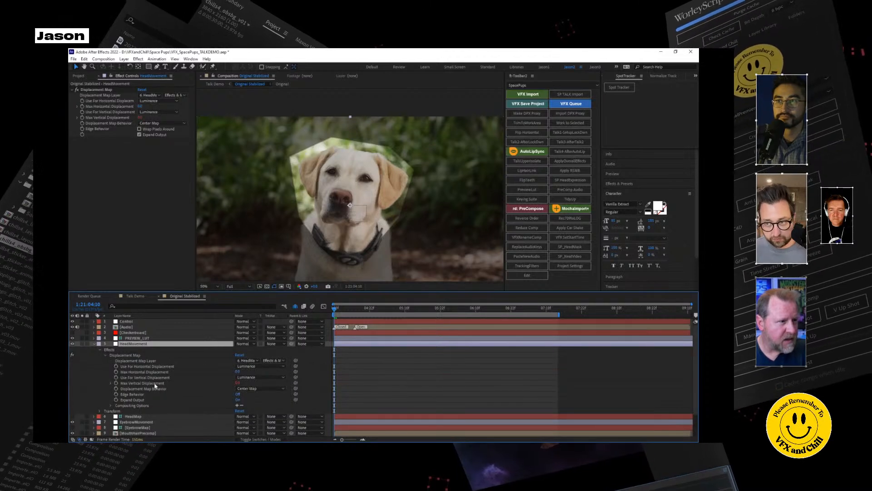
pyautogui.click(116, 383)
pyautogui.click(110, 383)
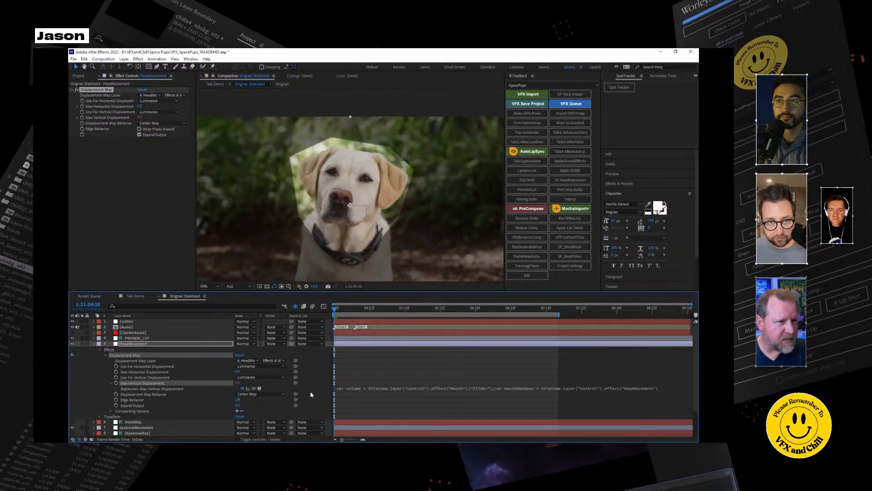
# Examine how the Max Vertical Displacement expression links to the Control layer, and collapse the HeadMovement layer.
pyautogui.click(105, 355)
pyautogui.click(100, 350)
pyautogui.click(100, 349)
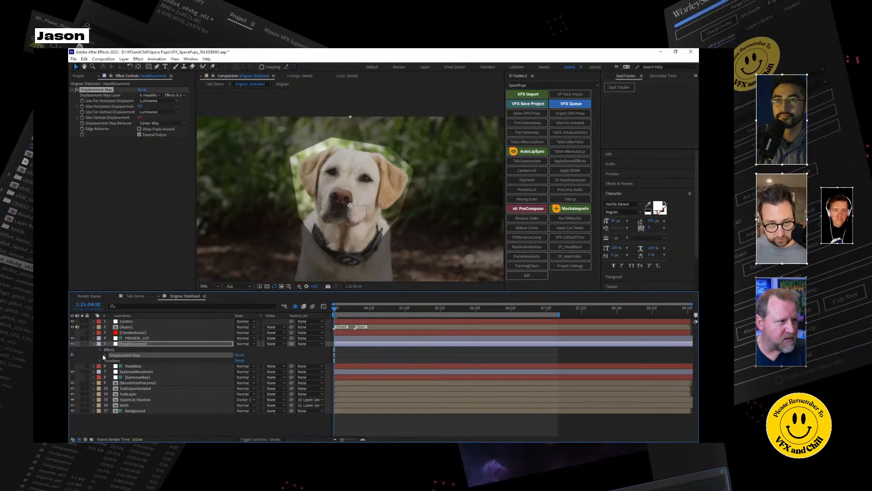
pyautogui.click(106, 355)
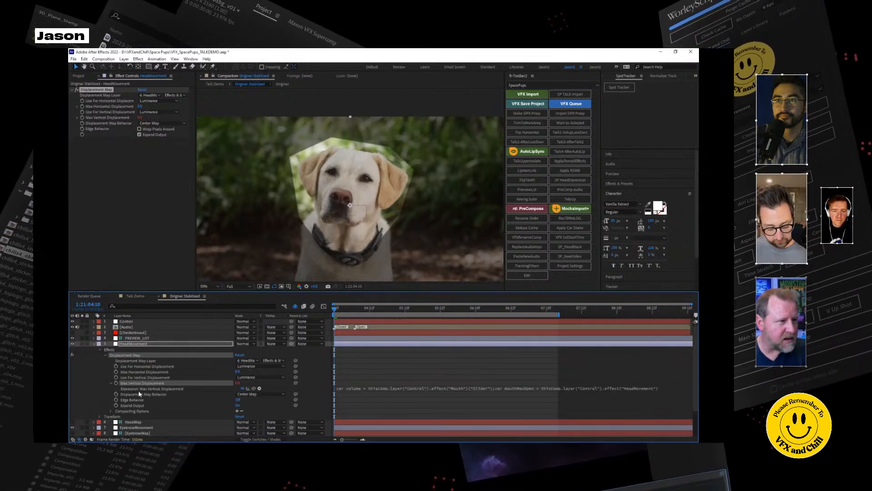
pyautogui.moveTo(265, 383)
pyautogui.mouseDown()
pyautogui.moveTo(244, 382)
pyautogui.moveTo(264, 383)
pyautogui.mouseUp()
pyautogui.moveTo(210, 380); pyautogui.dragTo(268, 389)
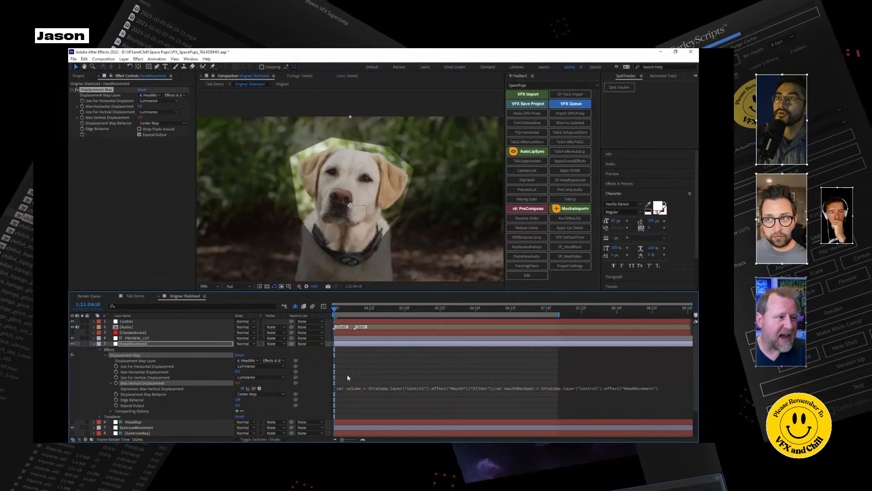
pyautogui.click(95, 344)
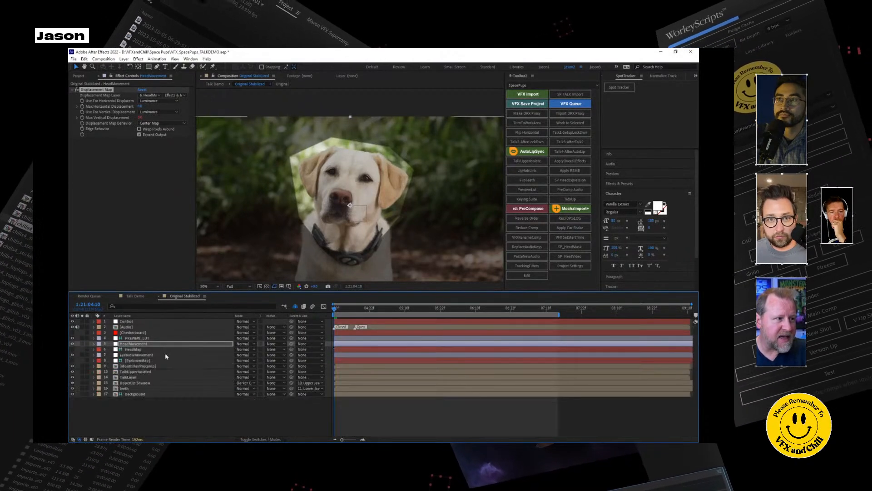
# Reveal the Control layer's Mouth Slider keyframes, view their curve in the graph editor and return to the keyframe view.
pyautogui.click(126, 321)
pyautogui.click(94, 321)
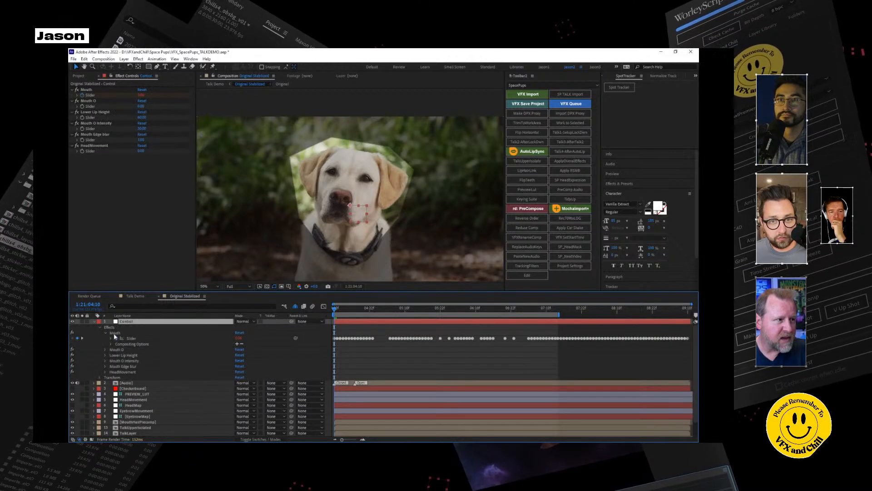
pyautogui.click(131, 338)
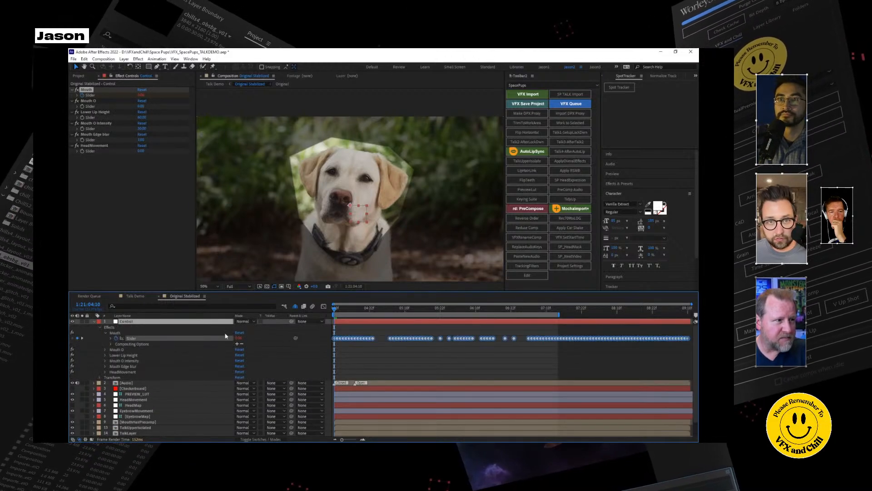
pyautogui.click(323, 306)
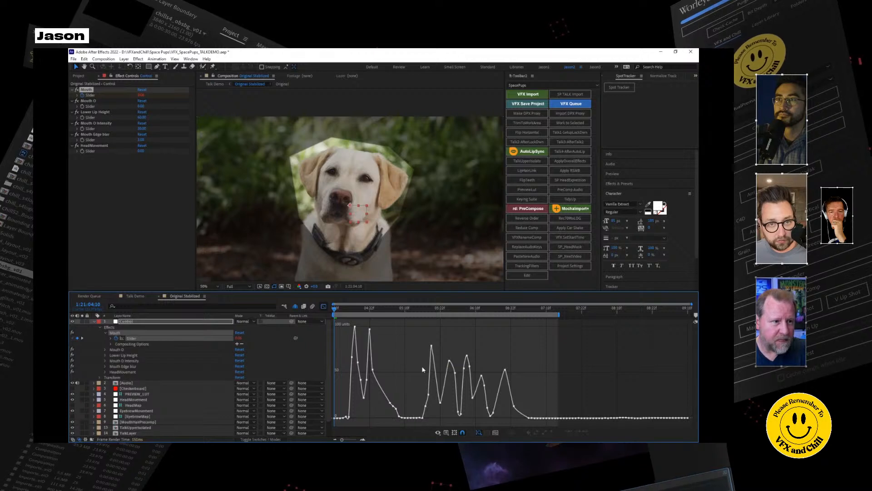
pyautogui.click(323, 307)
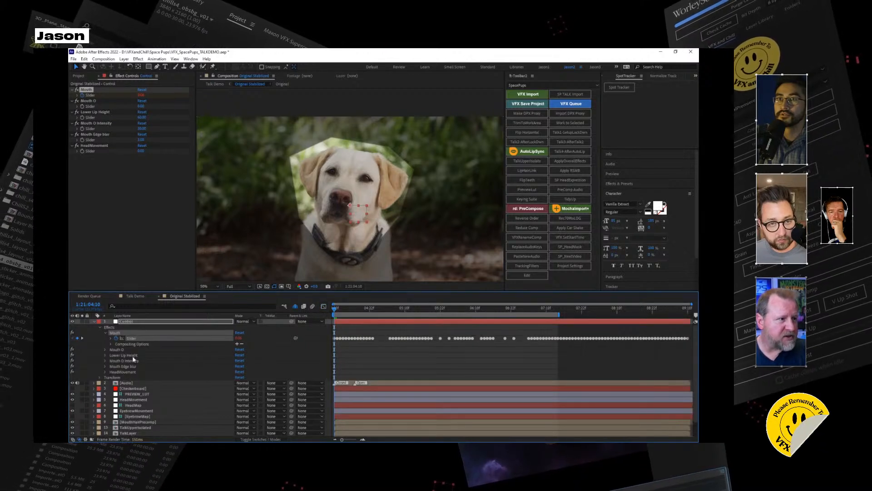
# Set the Control layer's HeadMovement slider to 20 and preview the head movement.
pyautogui.click(123, 372)
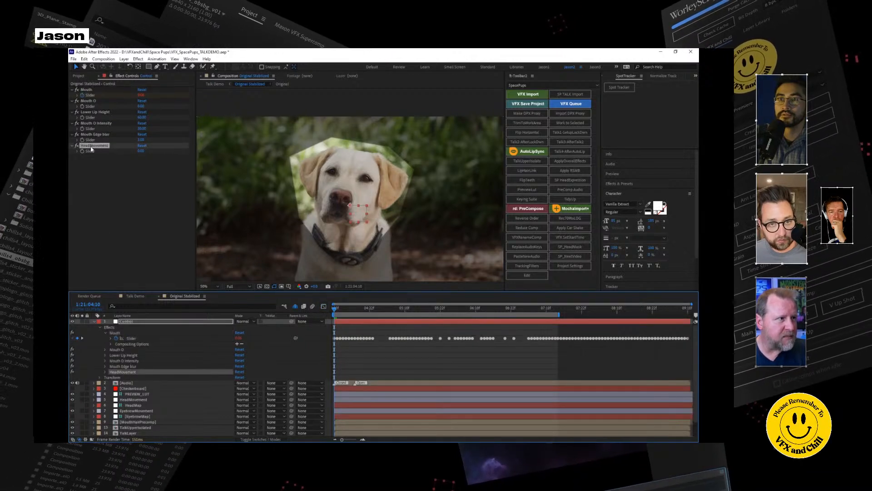
pyautogui.moveTo(147, 150)
pyautogui.mouseDown()
pyautogui.moveTo(134, 155)
pyautogui.moveTo(144, 155)
pyautogui.mouseUp()
pyautogui.click(141, 152)
pyautogui.write('20')
pyautogui.press('Return')
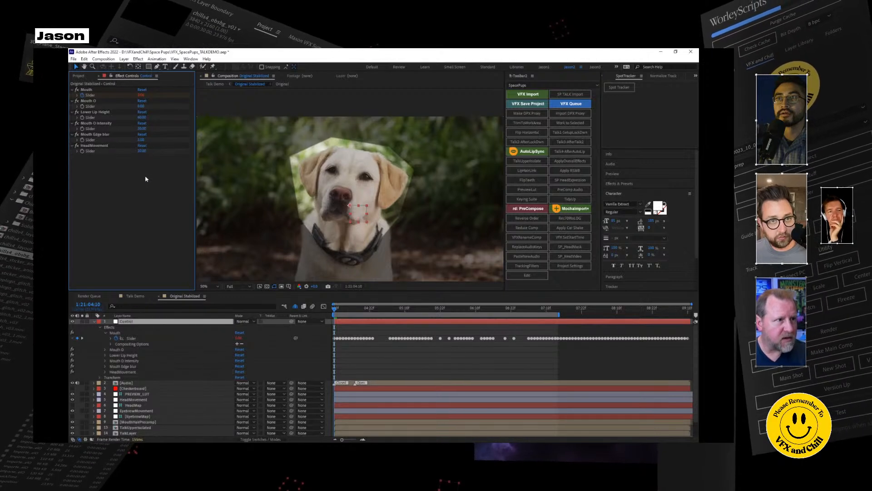
pyautogui.press('space')
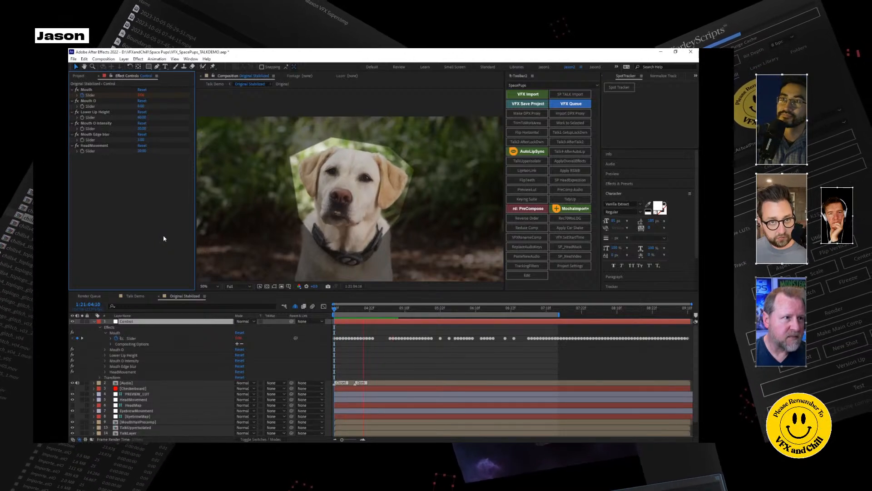
# Lower the HeadMovement slider value, preview the talking dog again from 1:21:04:10 and collapse the Control layer.
pyautogui.click(142, 151)
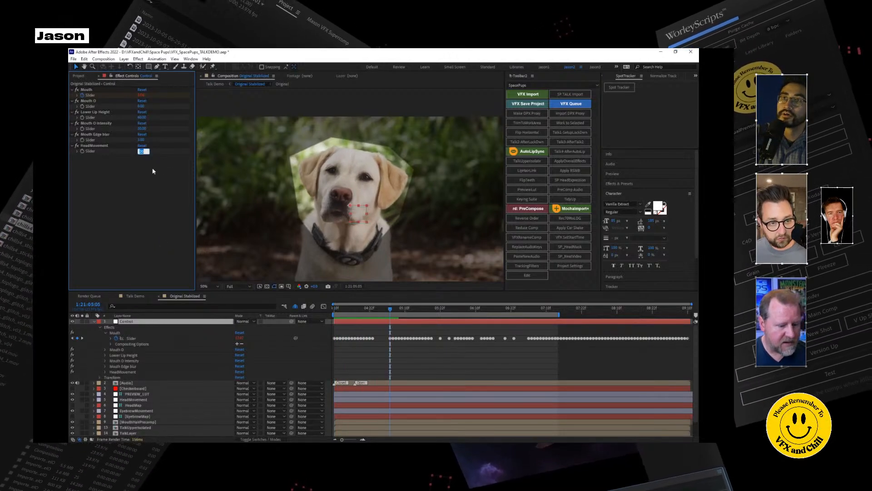
pyautogui.click(333, 309)
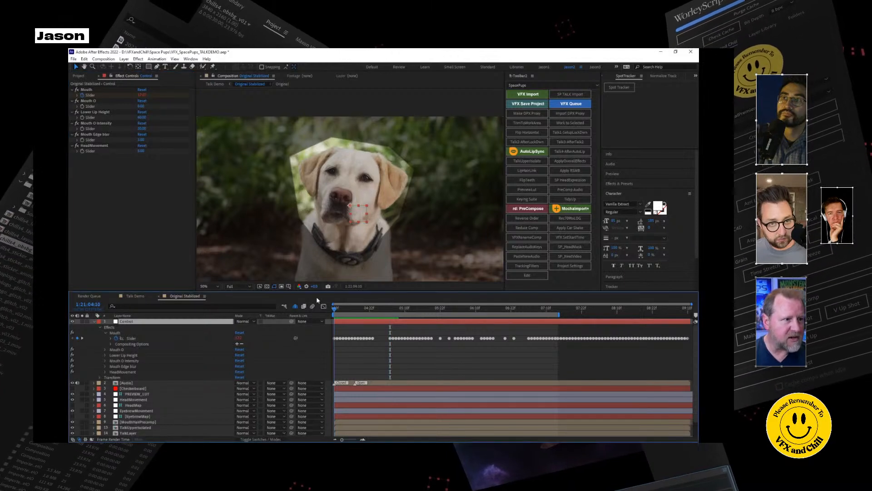
pyautogui.press('space')
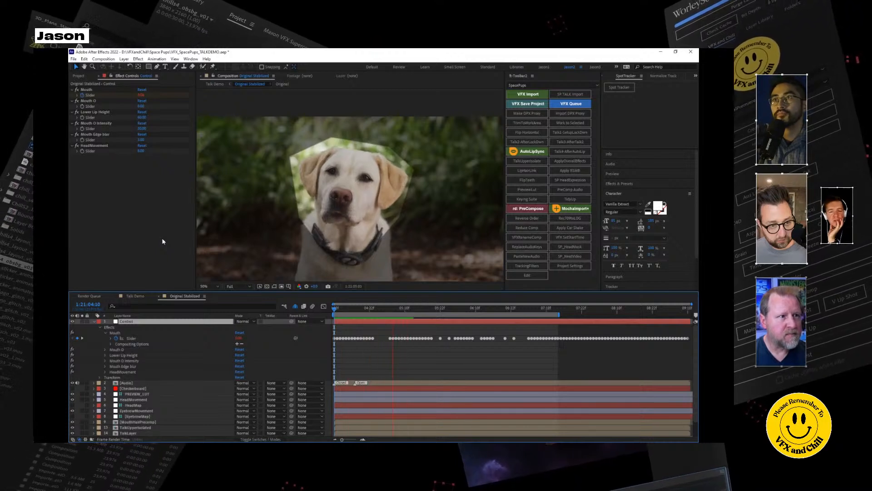
pyautogui.press('space')
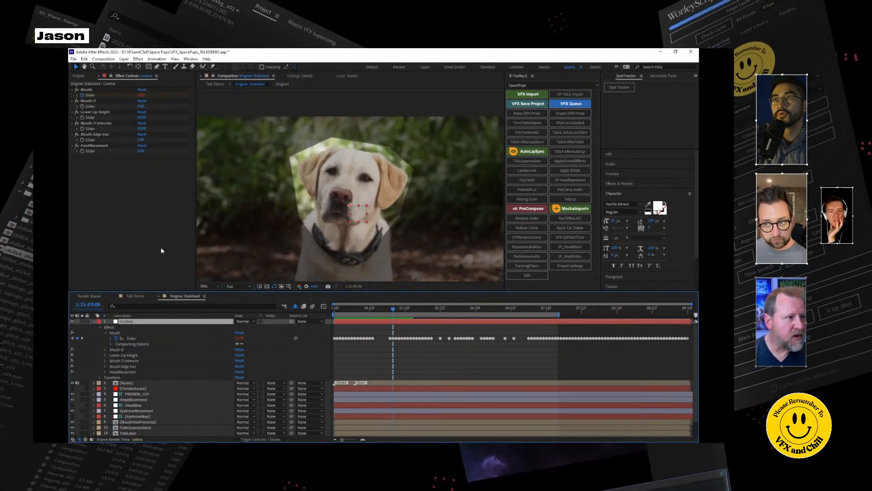
pyautogui.click(95, 322)
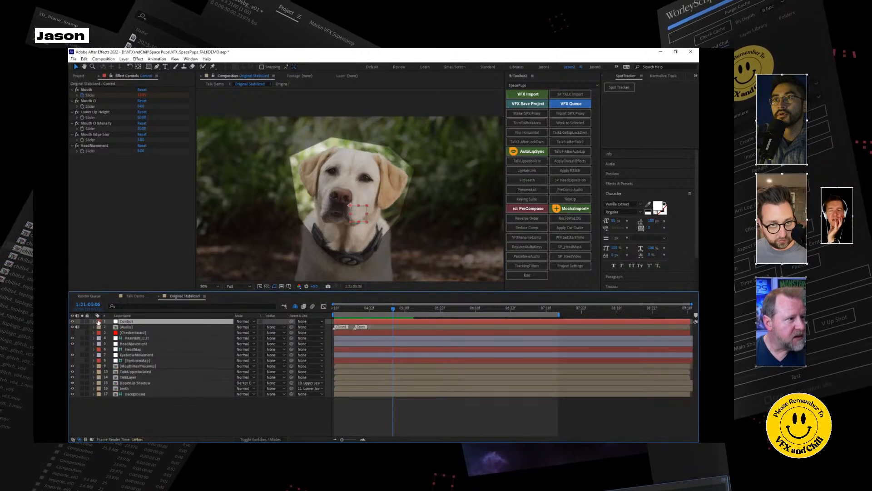
# Examine the EyebrowMap layer's two masks above the dog's eyes at 100% magnification.
pyautogui.click(136, 360)
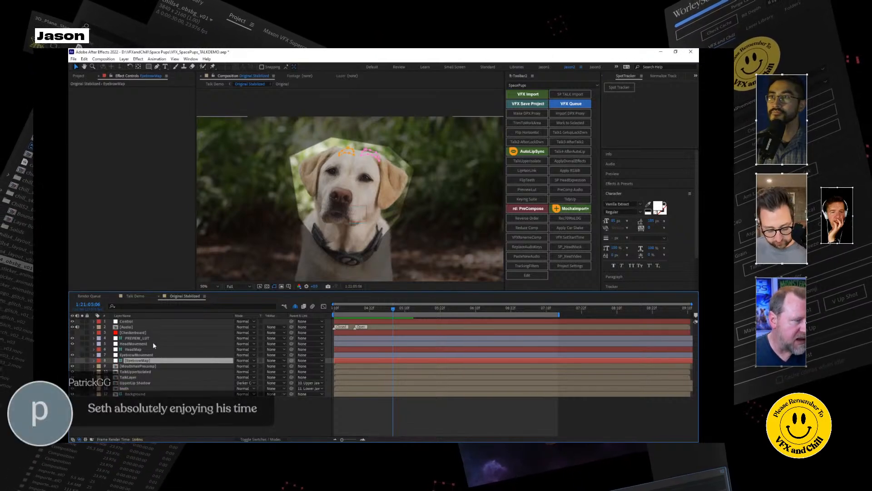
pyautogui.click(131, 321)
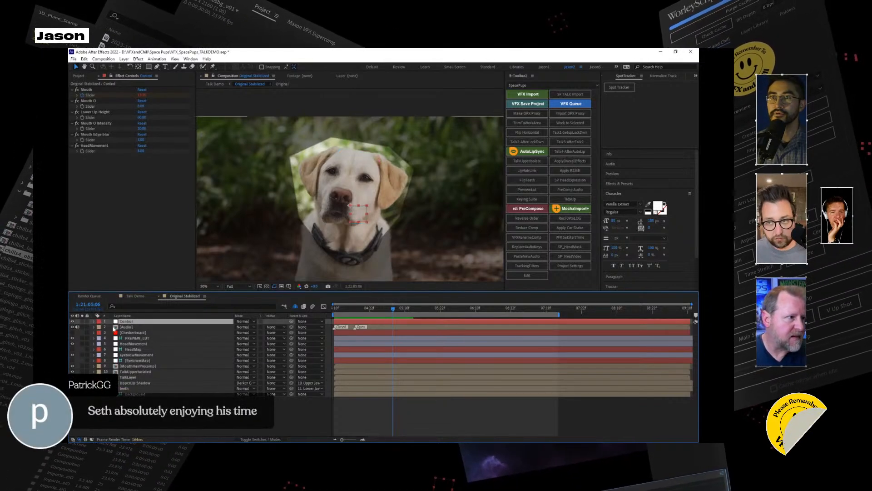
pyautogui.click(145, 361)
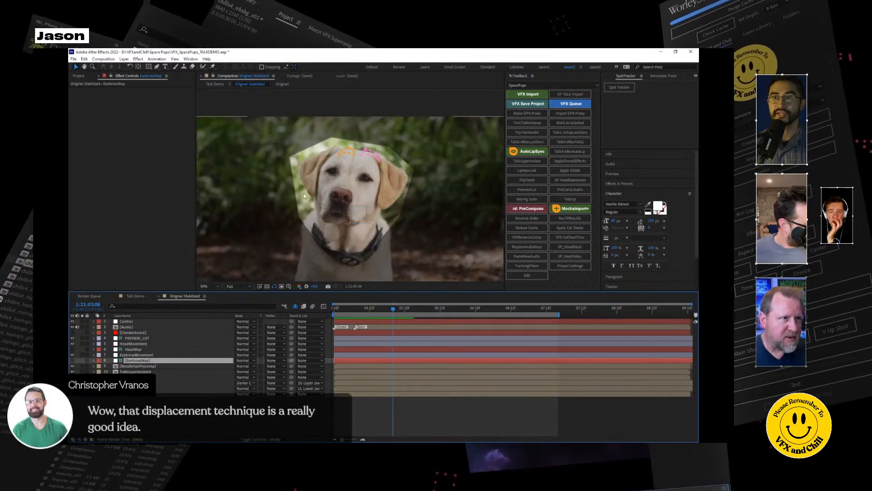
pyautogui.scroll(3, 354, 157)
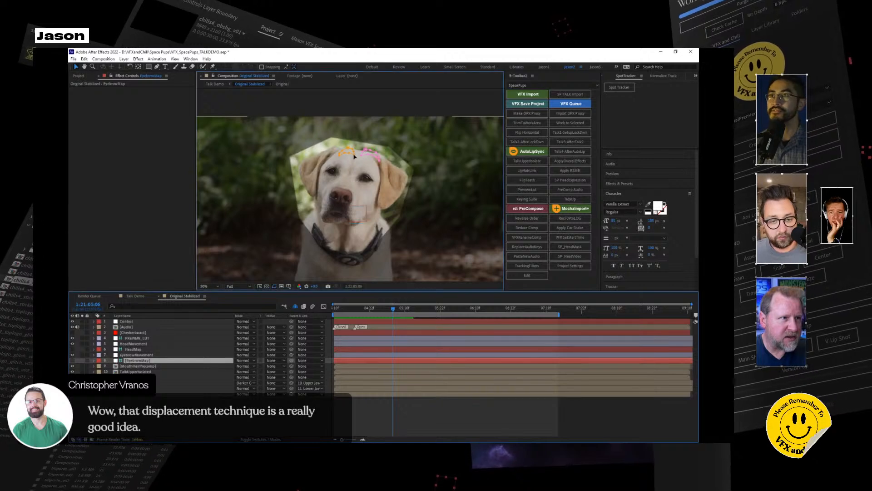
pyautogui.scroll(-4, 355, 161)
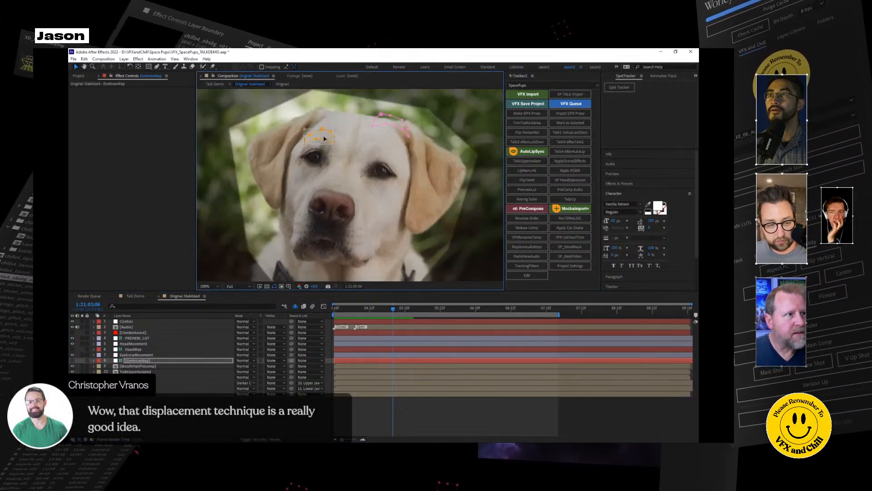
pyautogui.doubleClick(380, 125)
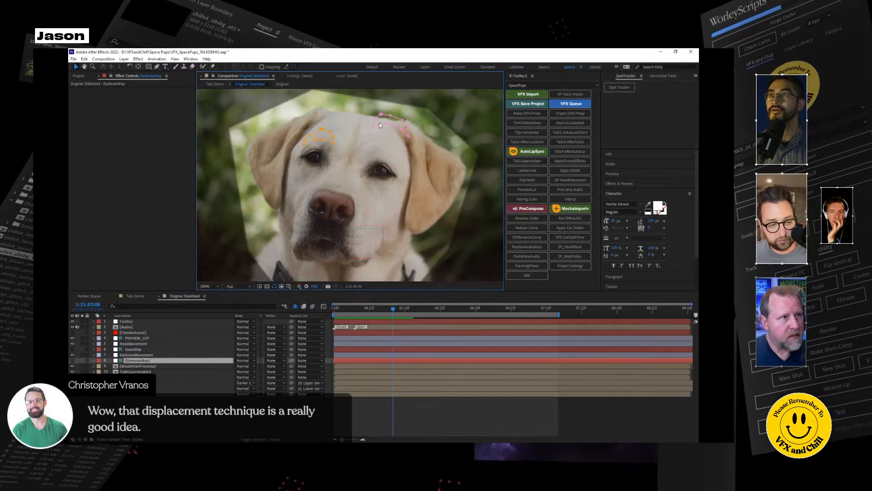
pyautogui.doubleClick(380, 125)
pyautogui.click(235, 81)
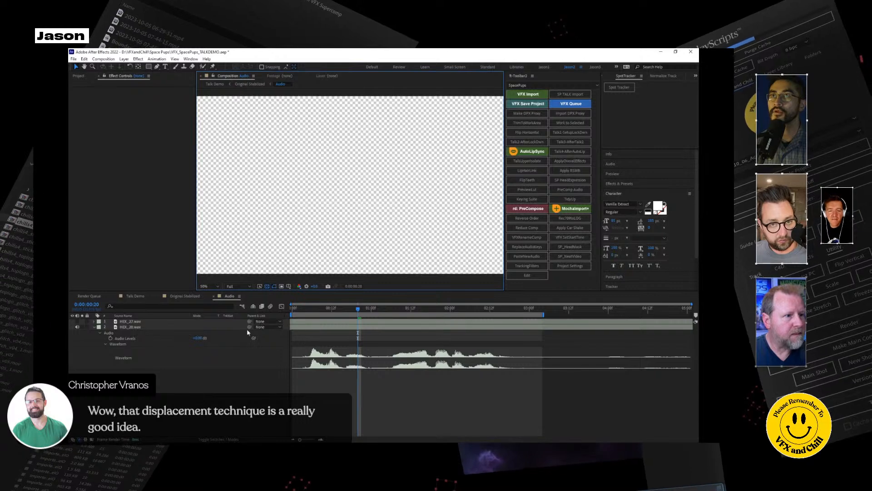
pyautogui.click(213, 296)
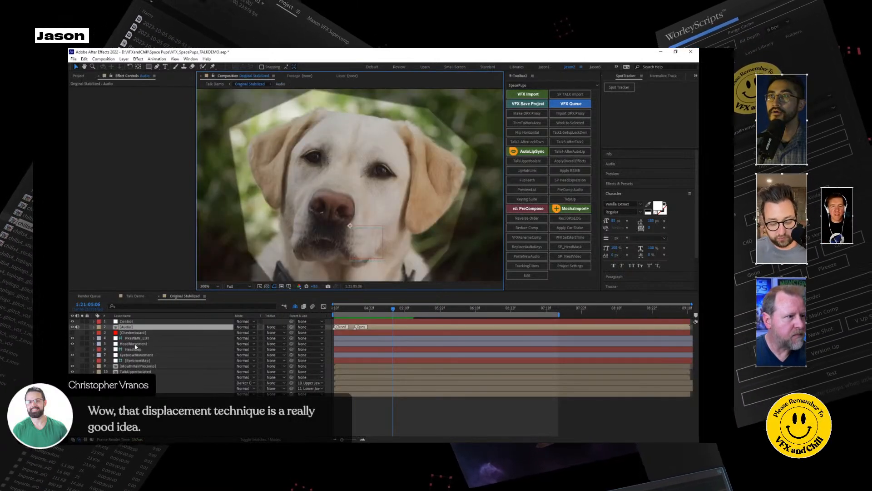
# Move the pink EyebrowMap mask down over the dog's brow and test the EyebrowMovement layer's Max Vertical Displacement.
pyautogui.click(137, 362)
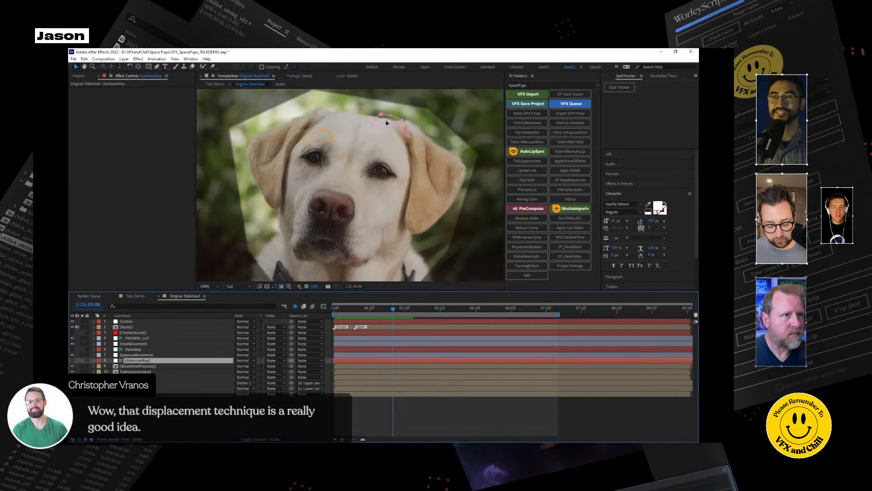
pyautogui.moveTo(387, 125); pyautogui.dragTo(383, 153)
pyautogui.click(154, 355)
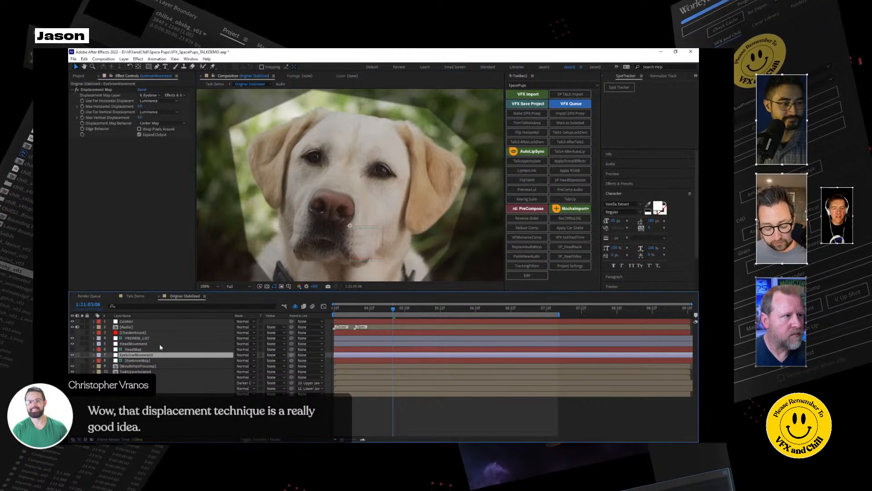
pyautogui.moveTo(140, 118); pyautogui.dragTo(152, 127)
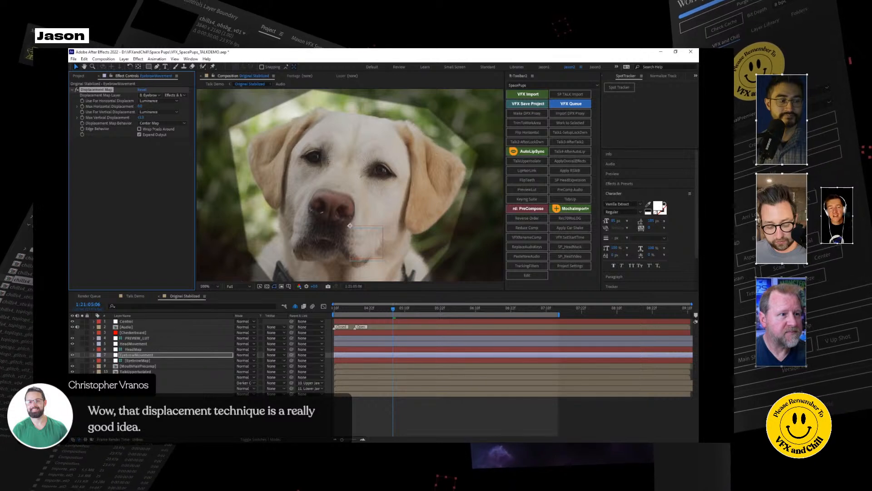
pyautogui.moveTo(158, 129); pyautogui.dragTo(151, 129)
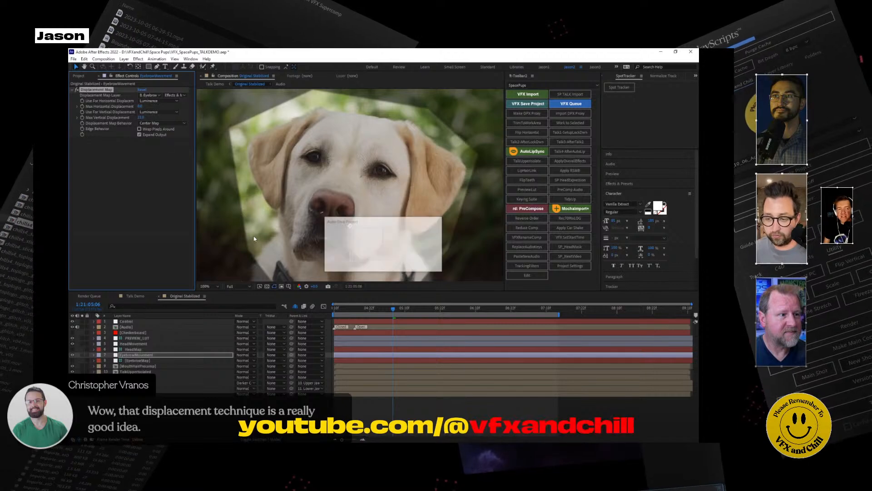
# At 1:21:04:10, keyframe the EyebrowMovement layer's Max Vertical Displacement at 0.
pyautogui.moveTo(351, 309); pyautogui.dragTo(328, 309)
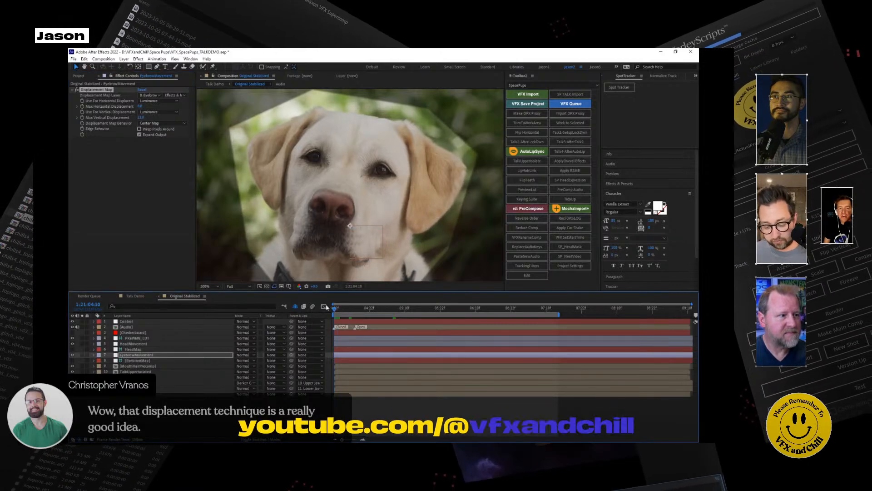
pyautogui.click(142, 117)
pyautogui.write('0')
pyautogui.press('Return')
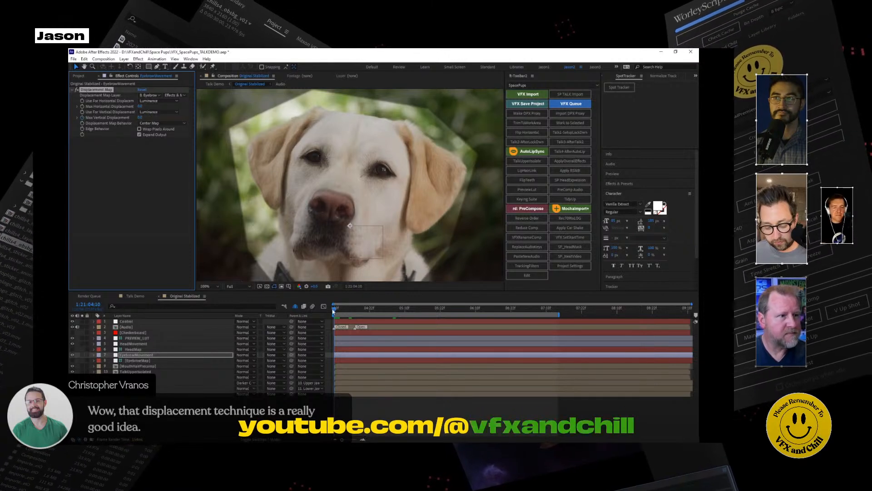
# Keyframe a raised Max Vertical Displacement at 1:21:04:16 and a lowered one at 1:21:05:04 to animate the eyebrows.
pyautogui.click(353, 309)
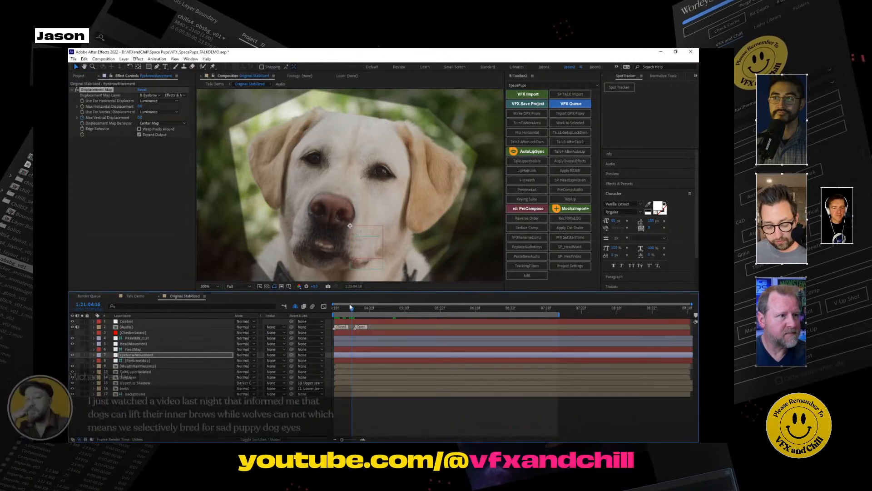
pyautogui.moveTo(143, 117); pyautogui.dragTo(150, 117)
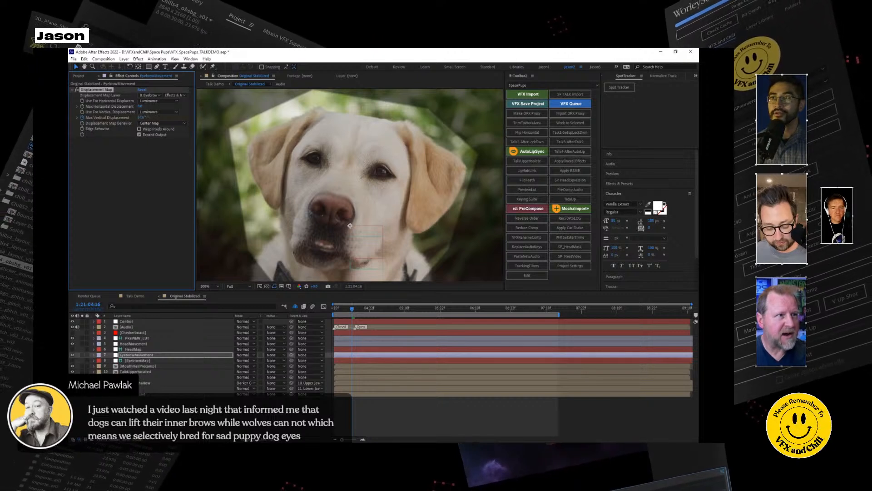
pyautogui.moveTo(352, 311); pyautogui.dragTo(387, 310)
pyautogui.moveTo(143, 117); pyautogui.dragTo(135, 118)
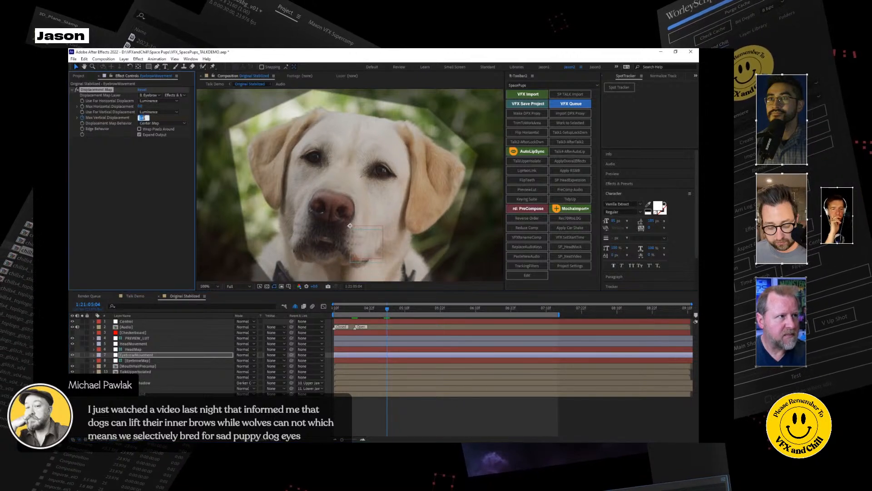
# Preview the eyebrow animation from 1:21:04:10.
pyautogui.click(334, 310)
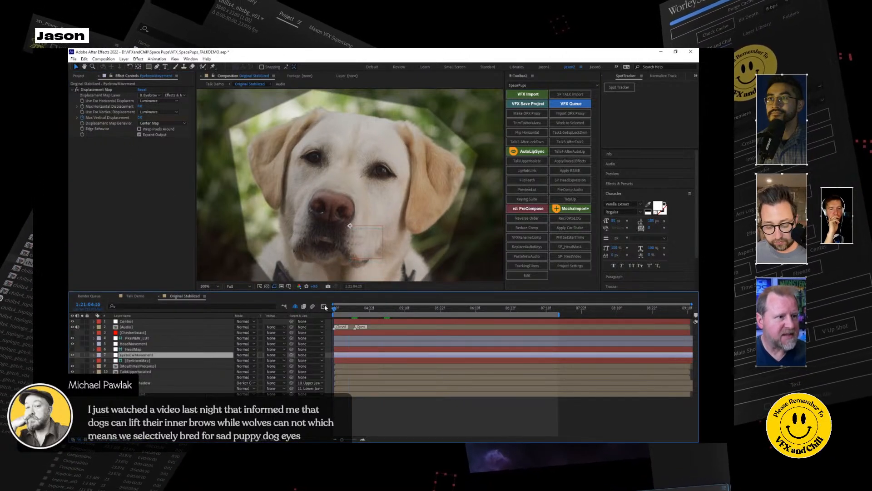
pyautogui.press('space')
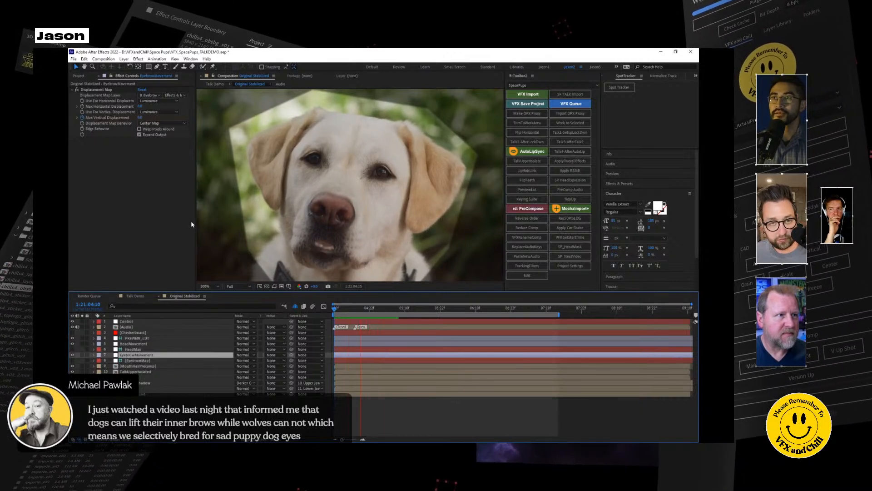
pyautogui.press('space')
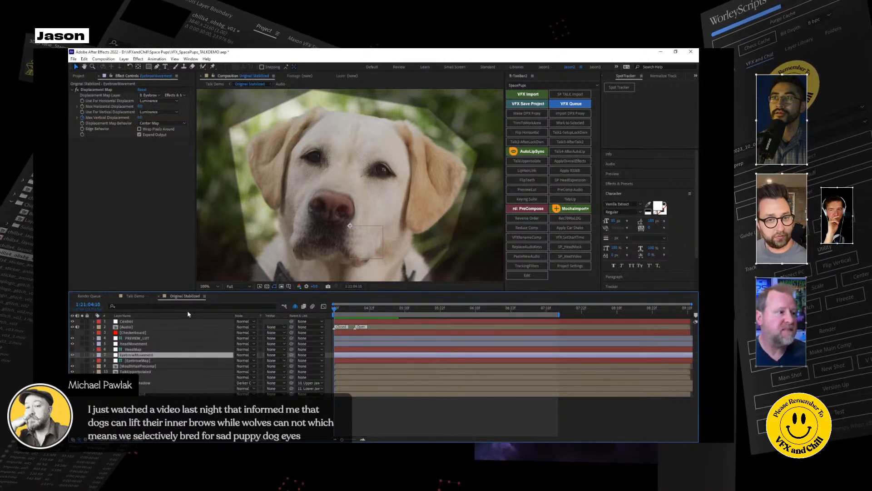
# Apply RSMB in the Talk Demo composition and draw an elliptical mask around the dog's muzzle on that layer.
pyautogui.click(136, 296)
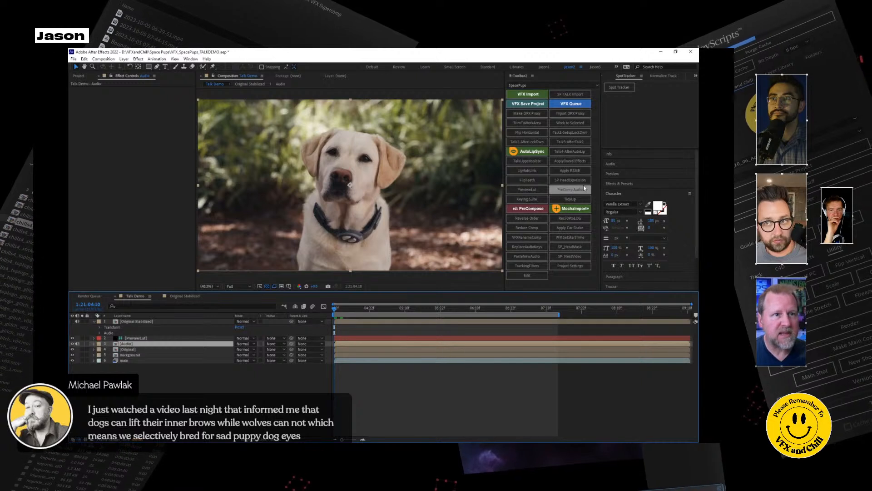
pyautogui.click(570, 170)
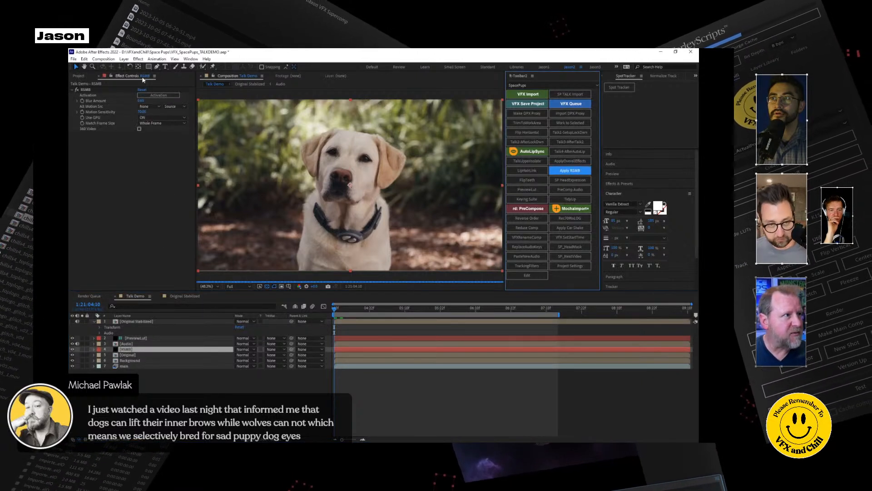
pyautogui.moveTo(149, 67); pyautogui.dragTo(160, 82)
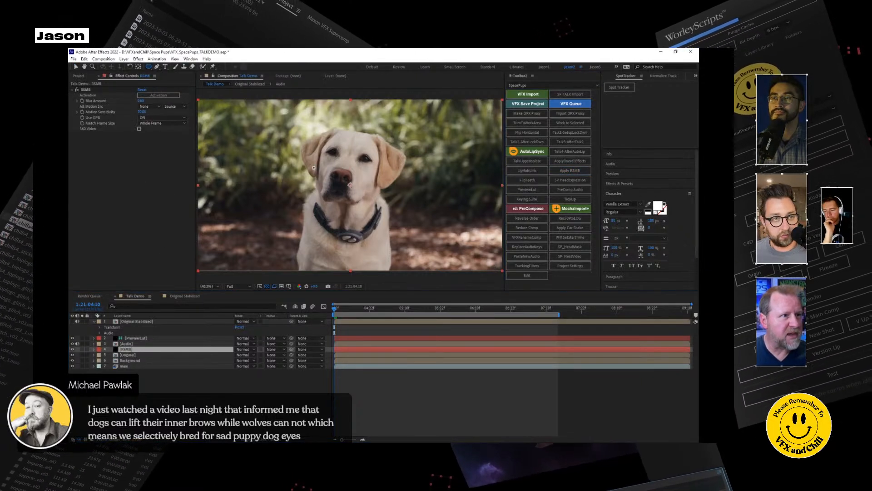
pyautogui.moveTo(306, 154); pyautogui.dragTo(374, 219)
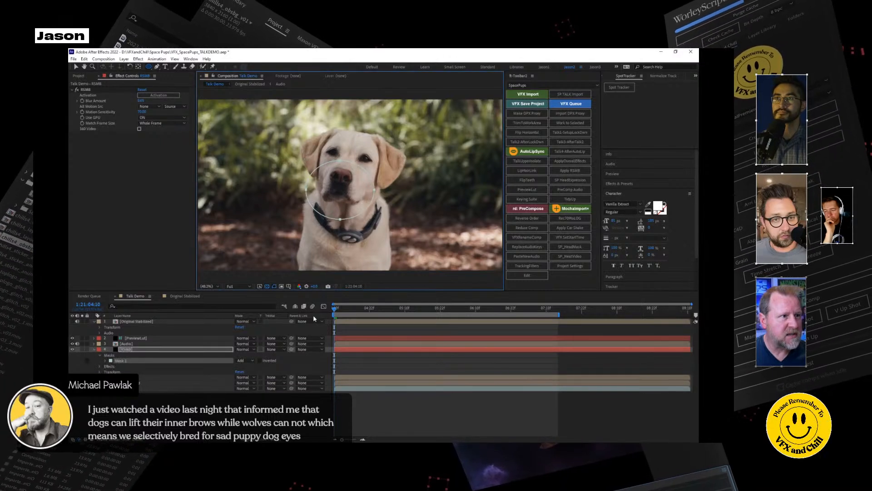
# Feather the RSMB layer's elliptical mask to soften its edge.
pyautogui.press('f')
pyautogui.moveTo(248, 363); pyautogui.dragTo(259, 363)
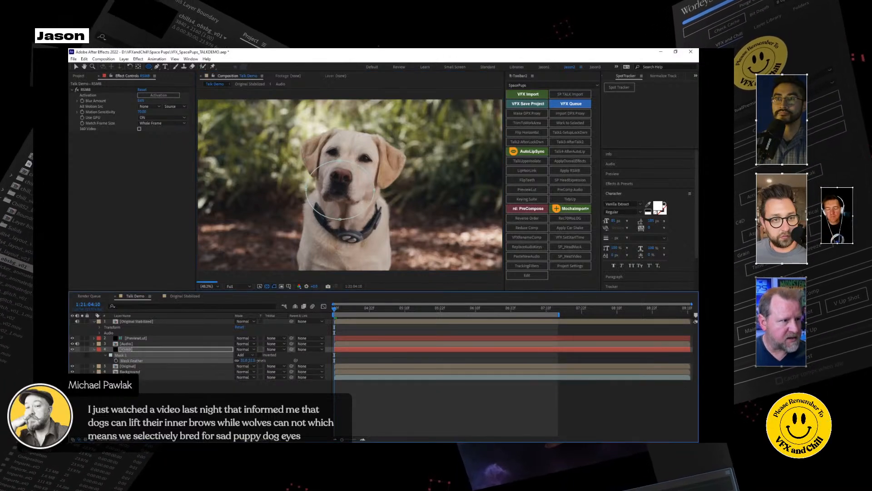
pyautogui.click(253, 396)
# Preview the motion-blurred talking dog close up from the start of the work area.
pyautogui.moveTo(348, 308); pyautogui.dragTo(326, 312)
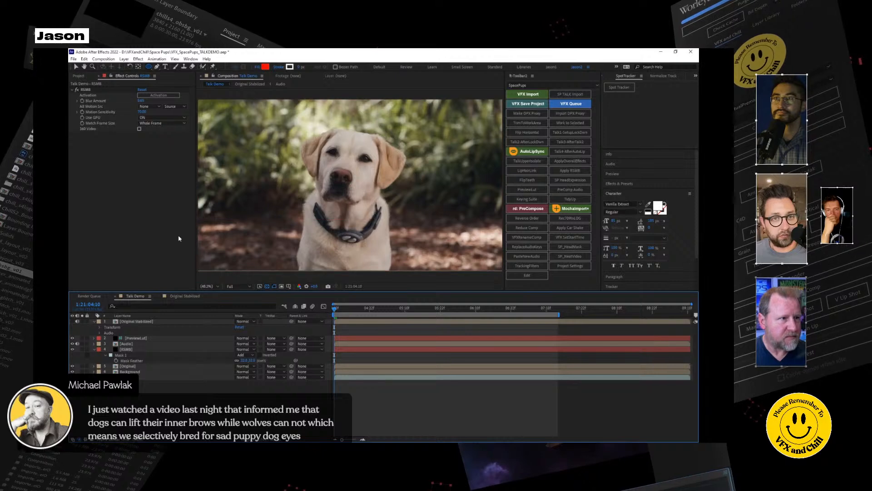
pyautogui.scroll(1, 354, 196)
pyautogui.scroll(2, 354, 196)
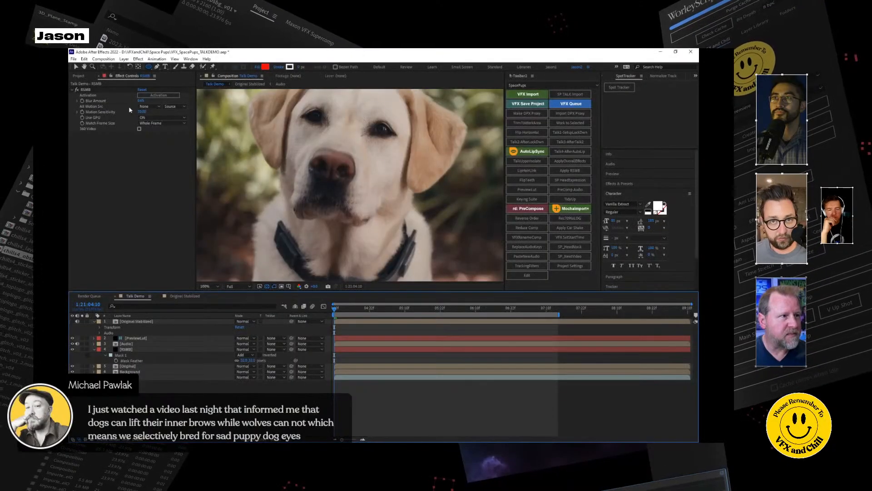
pyautogui.click(76, 67)
pyautogui.press('space')
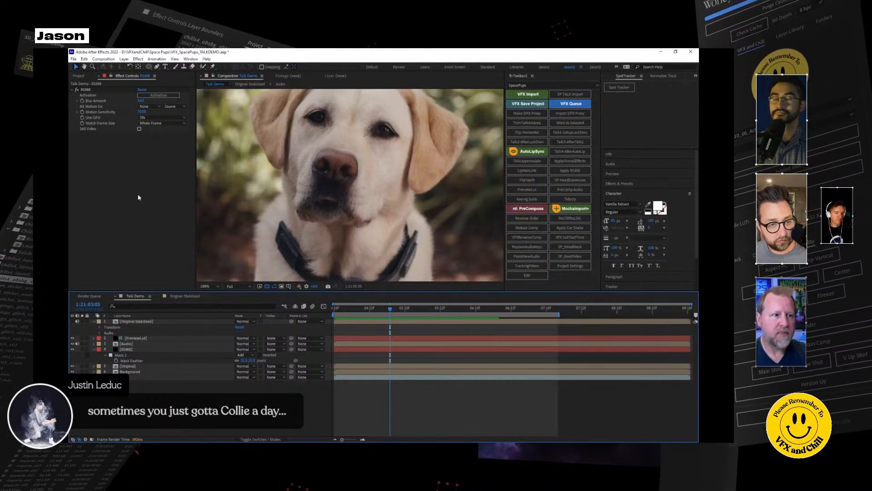
# Preview the whole Talk Demo shot from 1:21:04:10 and scrub through the dog's mouth movement.
pyautogui.moveTo(342, 310); pyautogui.dragTo(334, 311)
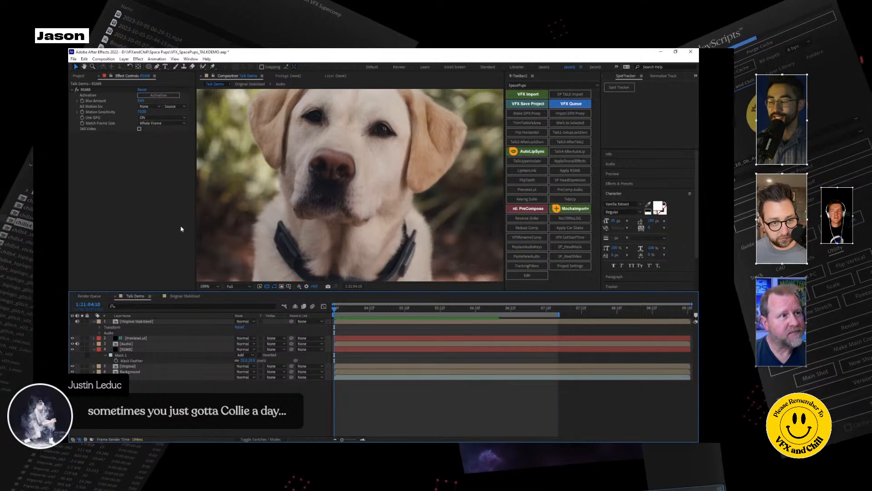
pyautogui.scroll(-1, 323, 192)
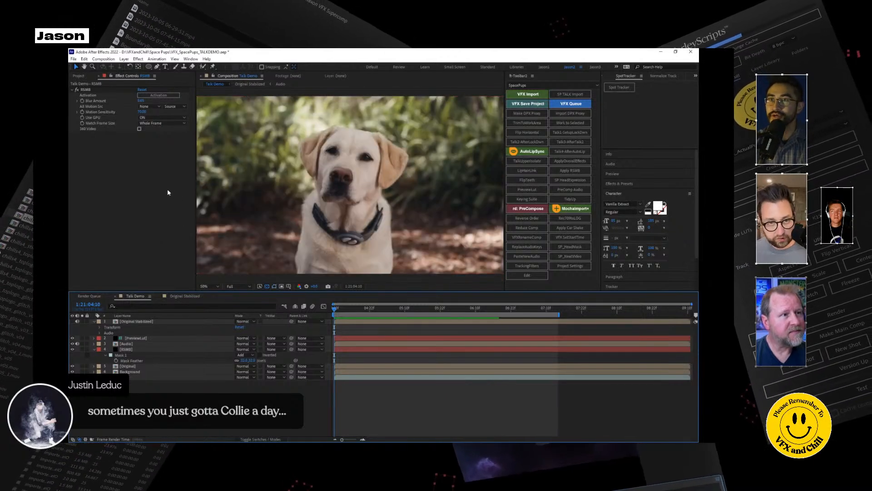
pyautogui.press('space')
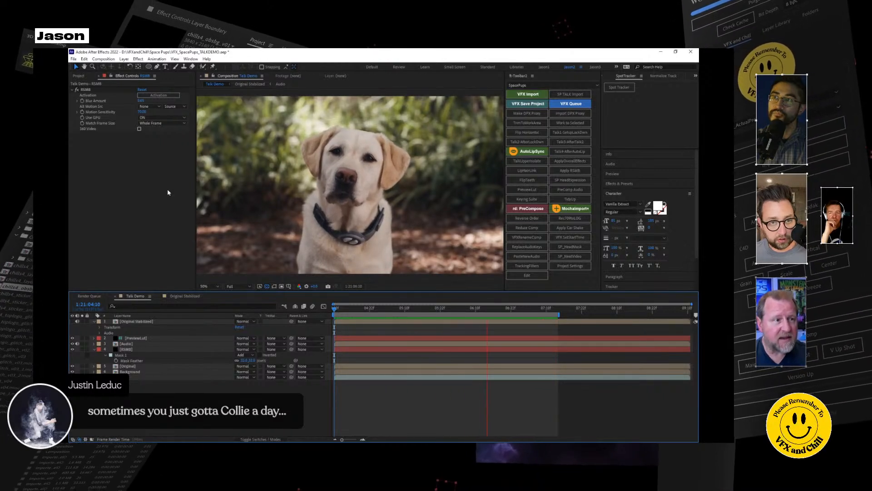
pyautogui.click(336, 309)
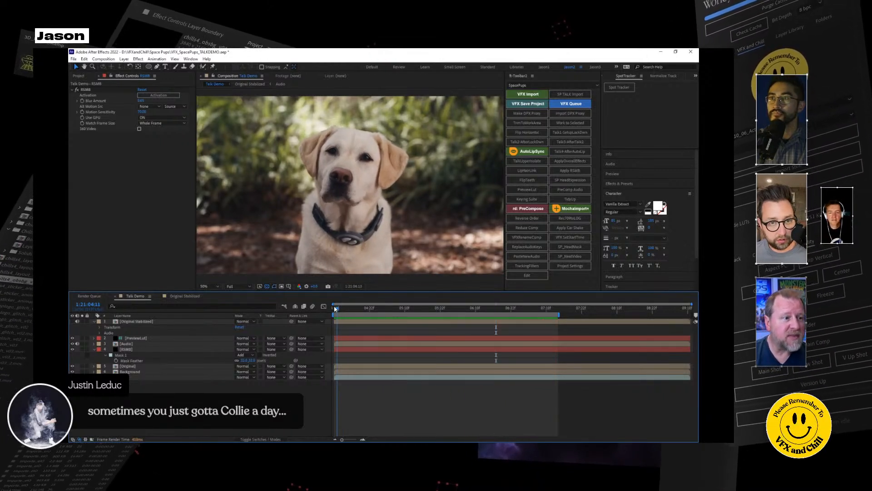
pyautogui.moveTo(346, 312); pyautogui.dragTo(537, 311)
pyautogui.moveTo(466, 313); pyautogui.dragTo(337, 308)
# Test Max Horizontal Displacement on the HeadMovement layer in Original Stabilized, and reset it to 0.
pyautogui.click(190, 296)
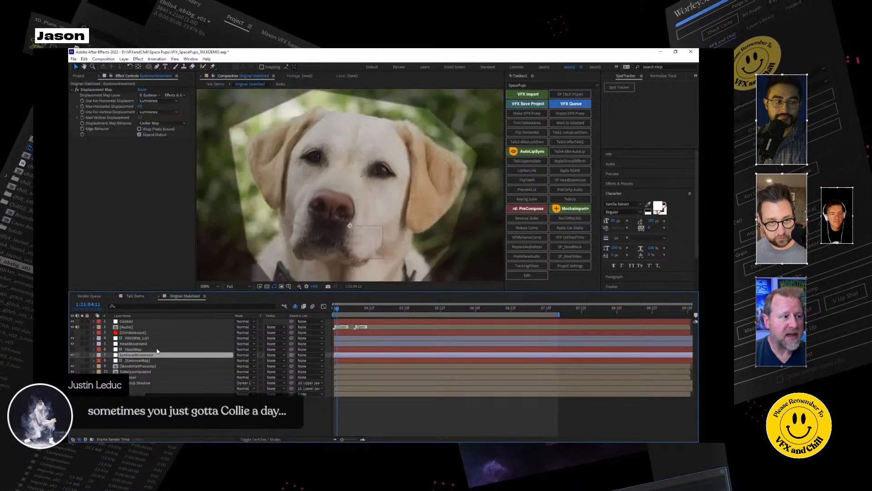
pyautogui.click(139, 344)
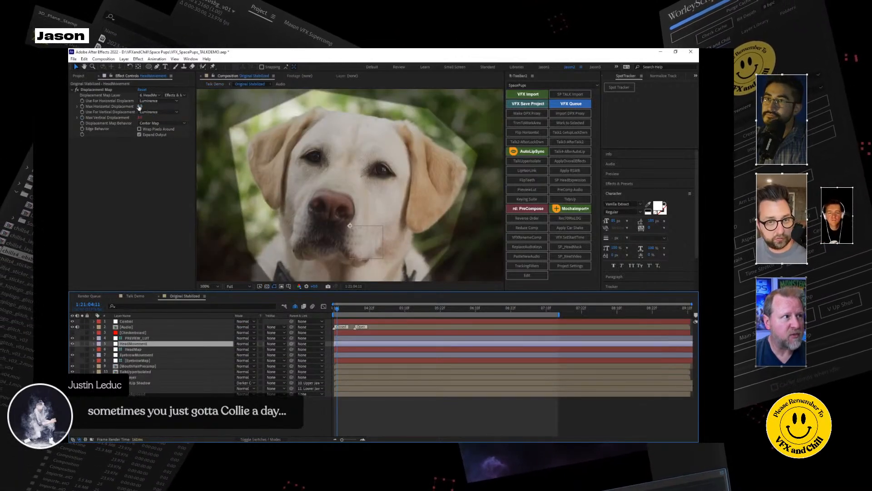
pyautogui.moveTo(140, 107)
pyautogui.mouseDown()
pyautogui.moveTo(150, 105)
pyautogui.moveTo(139, 106)
pyautogui.mouseUp()
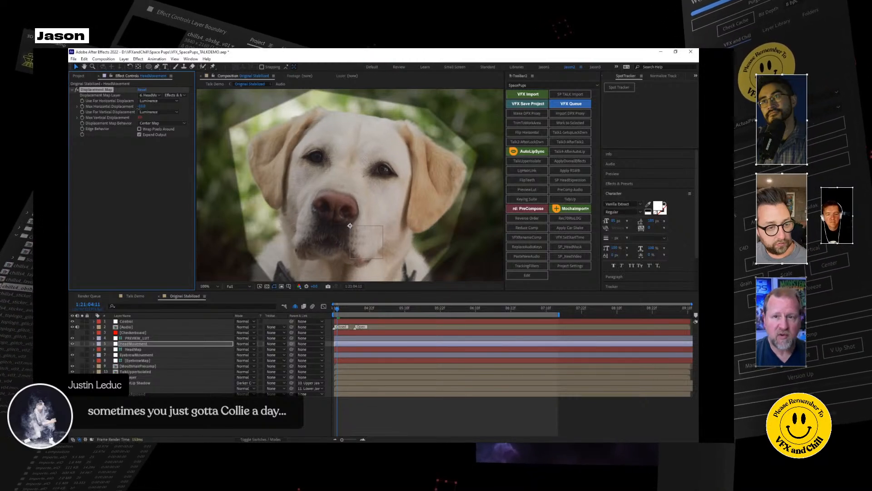
pyautogui.moveTo(138, 109); pyautogui.dragTo(141, 106)
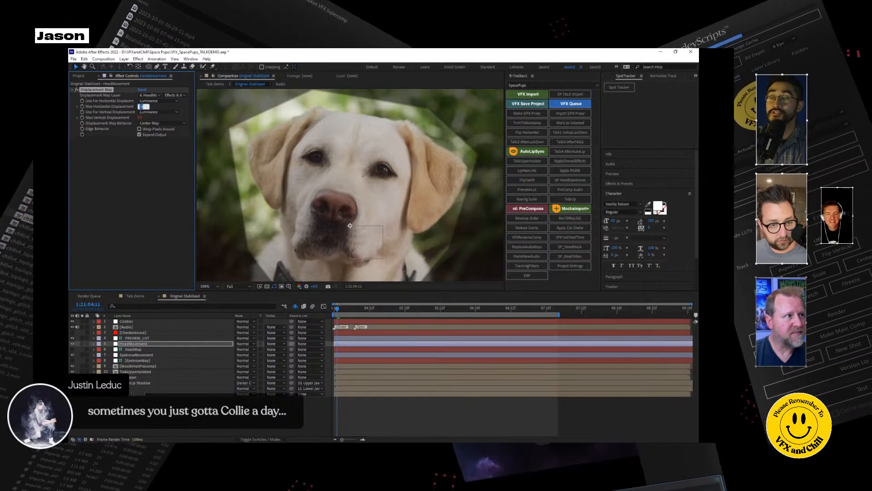
pyautogui.click(141, 106)
pyautogui.write('0')
pyautogui.click(138, 160)
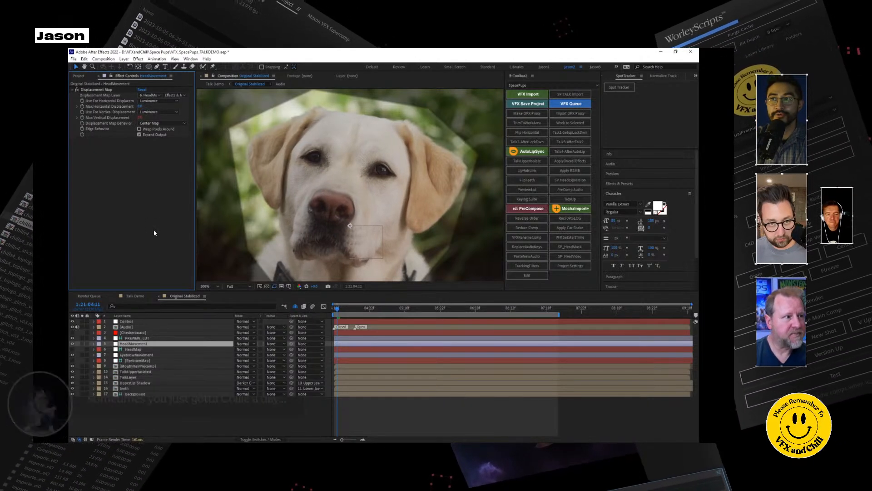
# Close the Space Pups video player and scrub through the Talk Demo composition.
pyautogui.click(142, 296)
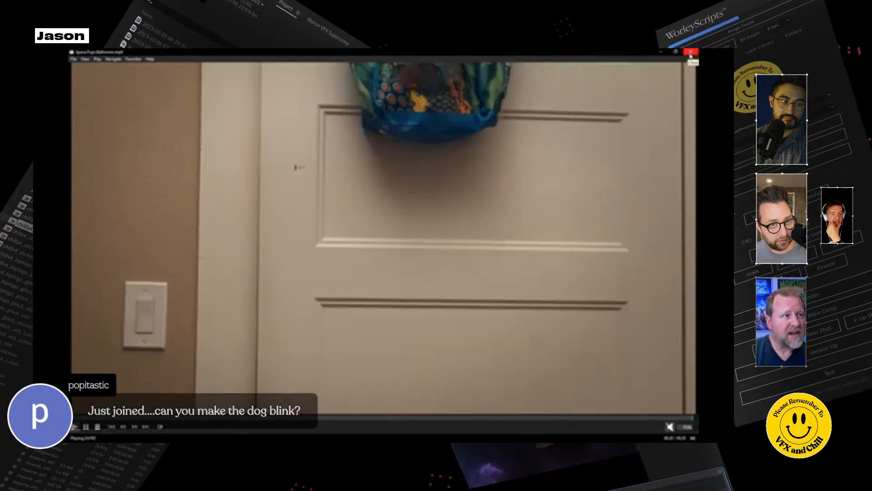
pyautogui.click(690, 52)
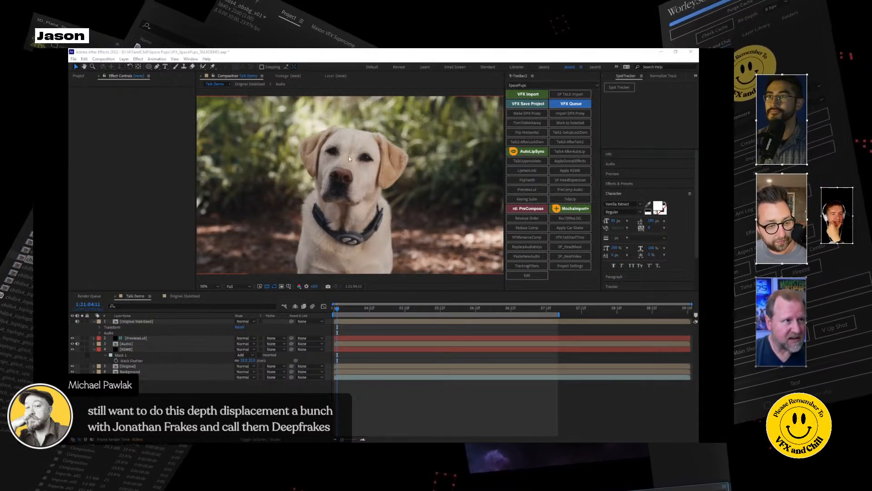
pyautogui.moveTo(341, 310); pyautogui.dragTo(535, 313)
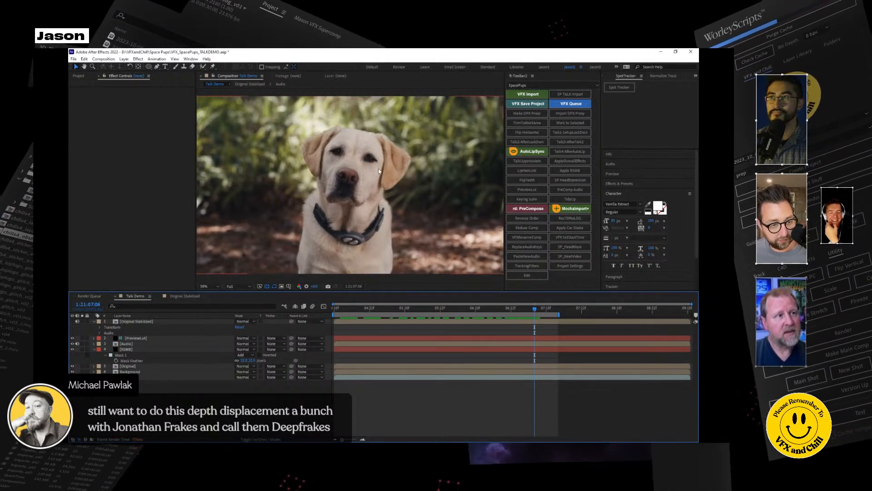
# In Original Stabilized, go to 1:21:05:22 and add an adjustment layer above the Audio layer.
pyautogui.click(194, 296)
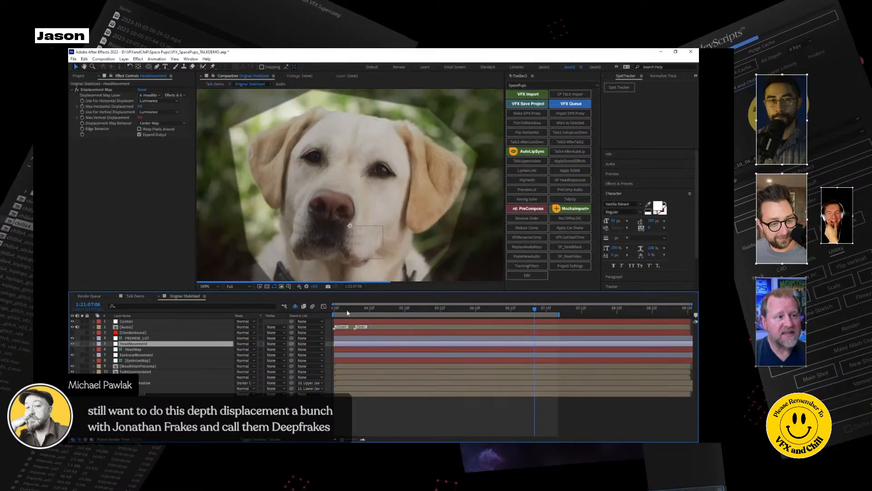
pyautogui.moveTo(340, 312); pyautogui.dragTo(335, 313)
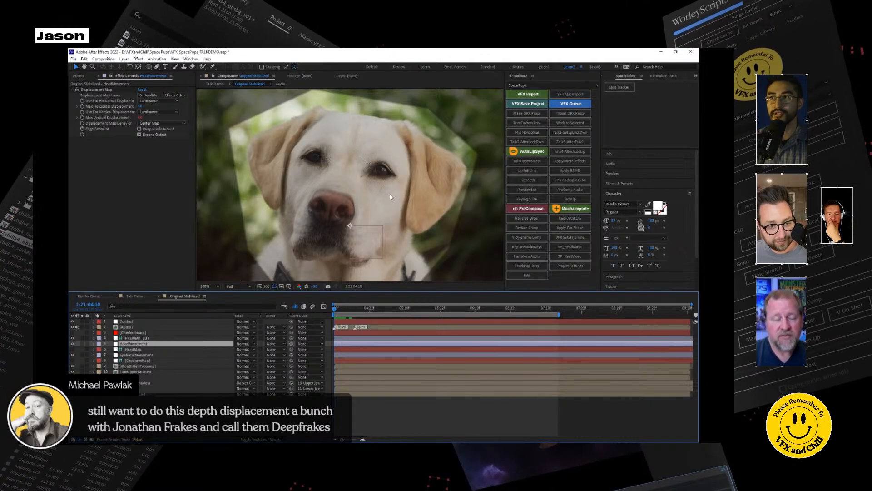
pyautogui.moveTo(349, 311); pyautogui.dragTo(440, 317)
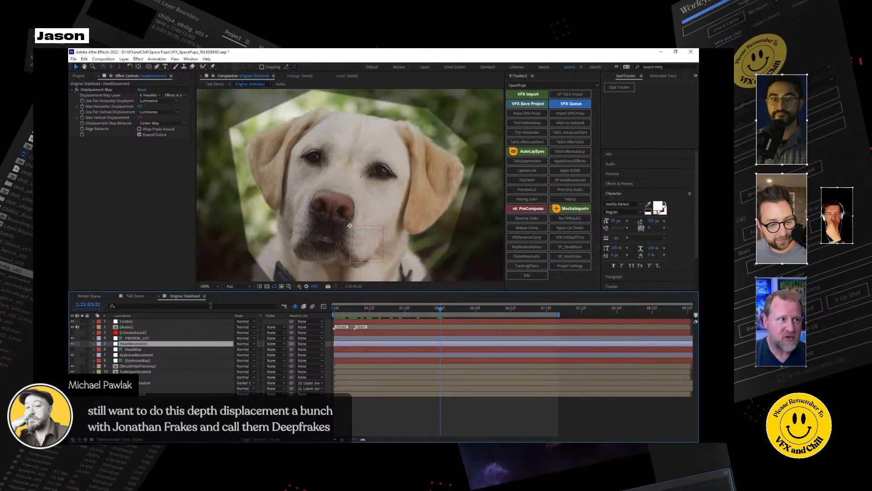
pyautogui.click(137, 327)
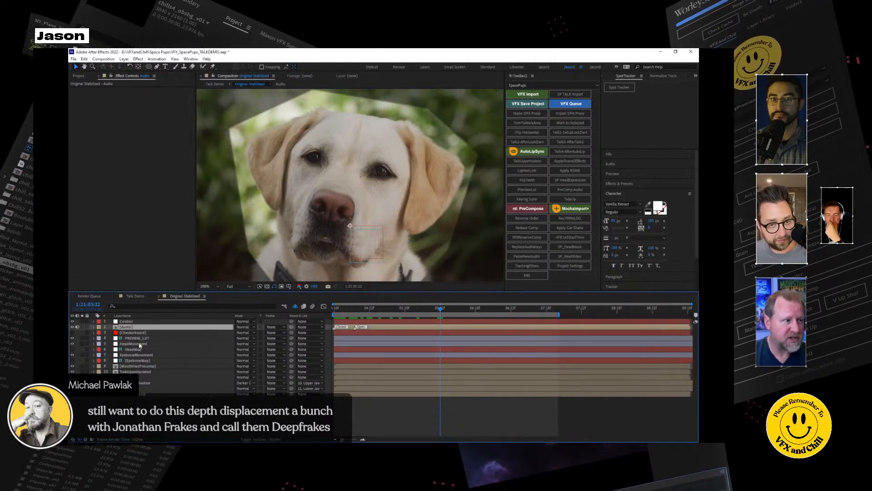
pyautogui.rightClick(141, 327)
pyautogui.moveTo(209, 331)
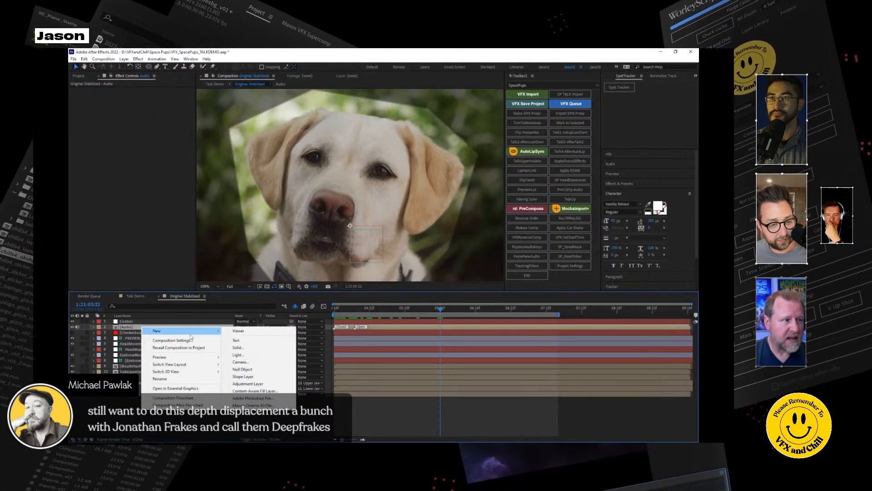
pyautogui.click(241, 383)
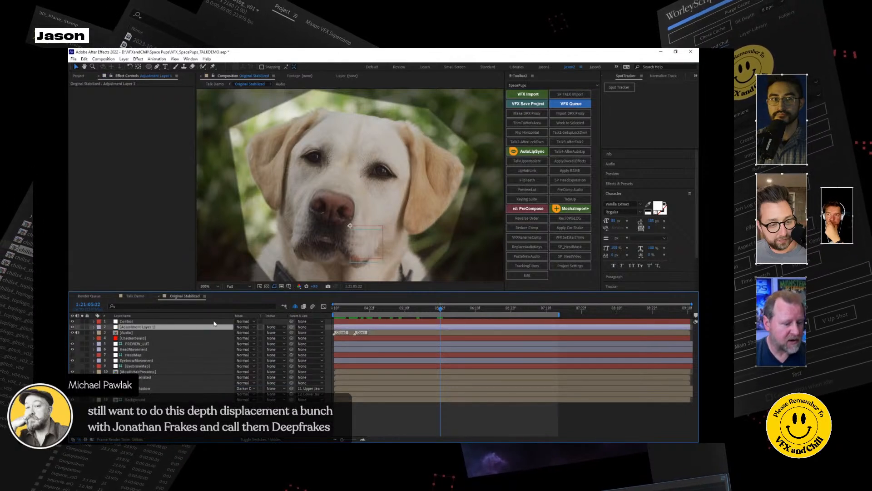
# Apply the Liquify effect to the adjustment layer and warp the eyelids of both dog eyes closed.
pyautogui.hotkey('ctrl', 'space')
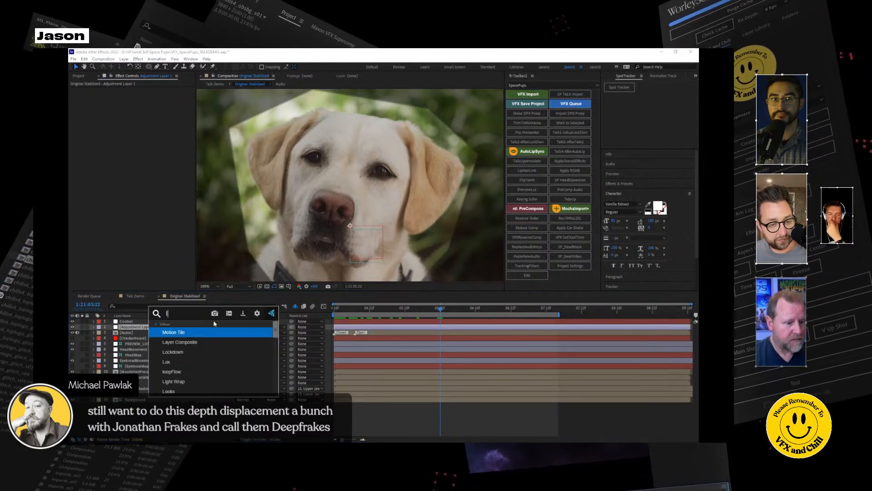
pyautogui.write('liquify')
pyautogui.press('Return')
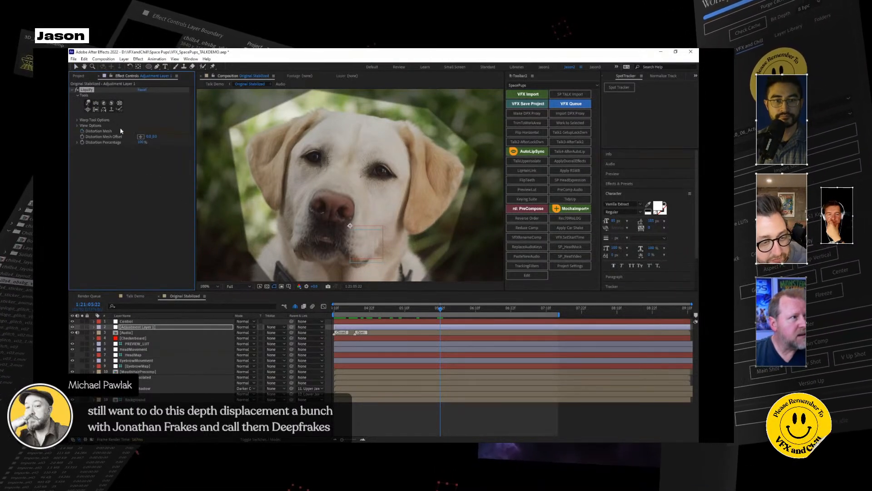
pyautogui.moveTo(379, 145); pyautogui.dragTo(389, 171)
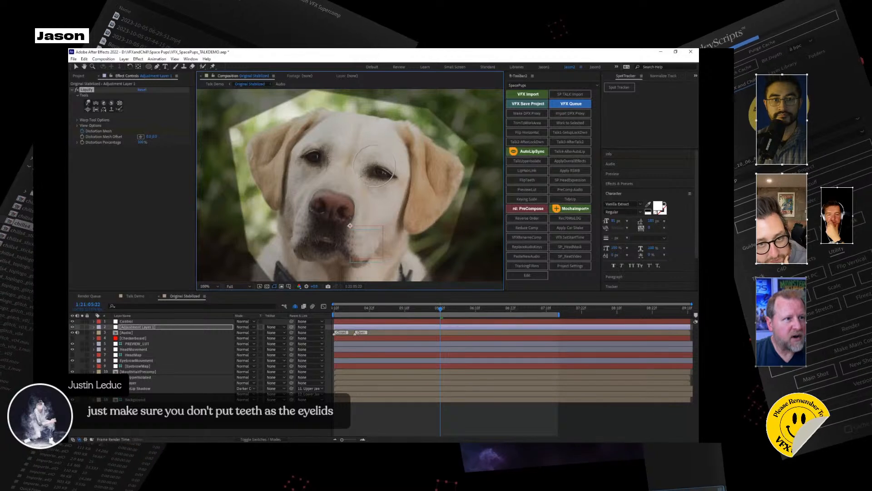
pyautogui.moveTo(379, 185)
pyautogui.mouseDown()
pyautogui.moveTo(388, 181)
pyautogui.moveTo(378, 165)
pyautogui.moveTo(386, 169)
pyautogui.mouseUp()
pyautogui.moveTo(324, 149)
pyautogui.mouseDown()
pyautogui.moveTo(311, 149)
pyautogui.moveTo(318, 164)
pyautogui.moveTo(306, 158)
pyautogui.moveTo(314, 158)
pyautogui.mouseUp()
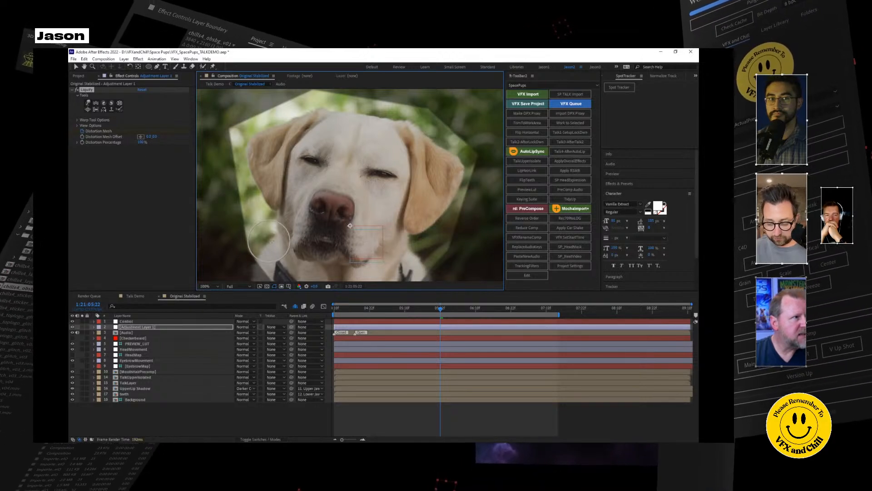
# Keyframe Liquify's Distortion Percentage at 100% at 1:21:05:22 and at 0% at 1:21:05:14.
pyautogui.click(83, 144)
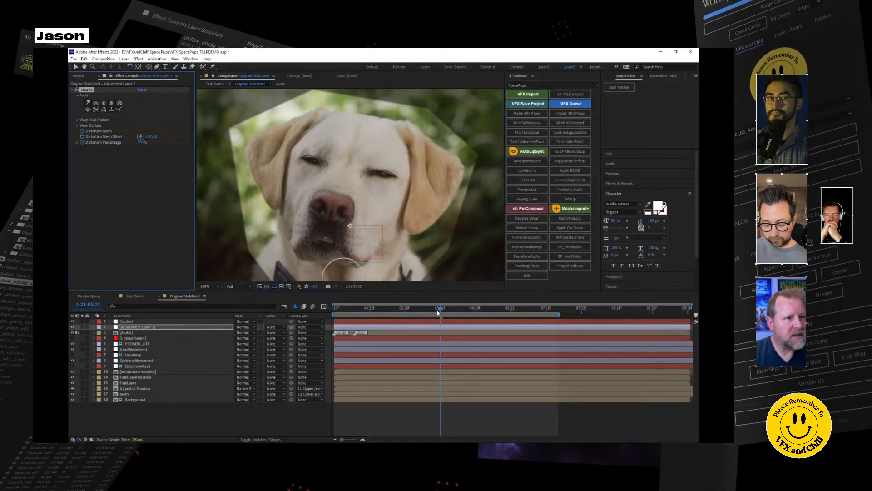
pyautogui.moveTo(438, 312); pyautogui.dragTo(416, 313)
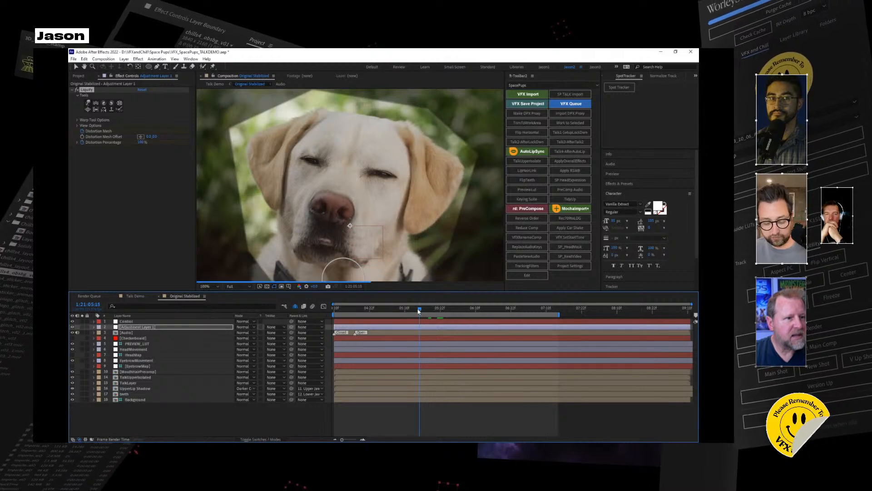
pyautogui.click(142, 144)
pyautogui.write('0')
pyautogui.press('Return')
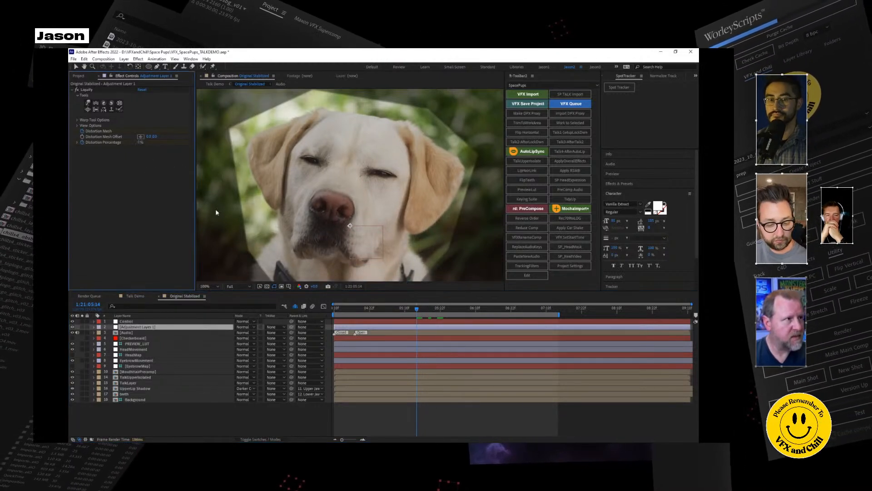
# Keyframe Liquify's Distortion Percentage at 0% at 1:21:06:05 and preview the blink.
pyautogui.click(428, 312)
pyautogui.moveTo(434, 310); pyautogui.dragTo(461, 313)
pyautogui.click(143, 145)
pyautogui.write('0')
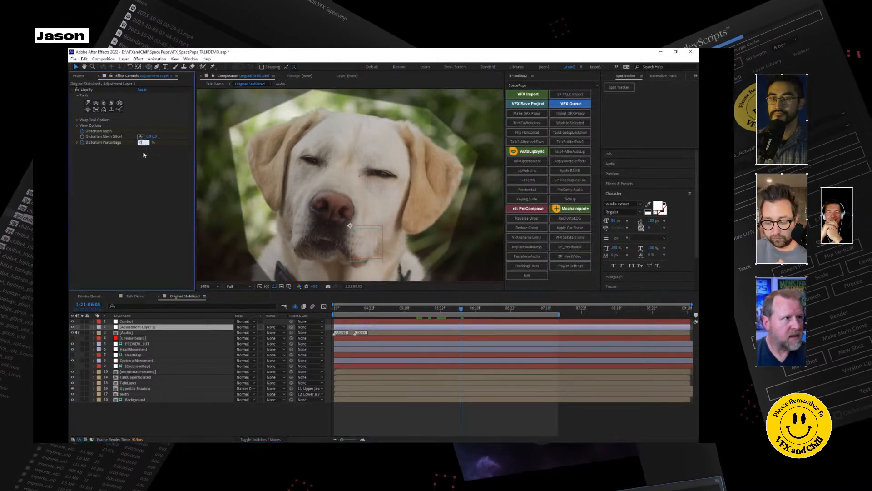
pyautogui.click(419, 309)
pyautogui.press('space')
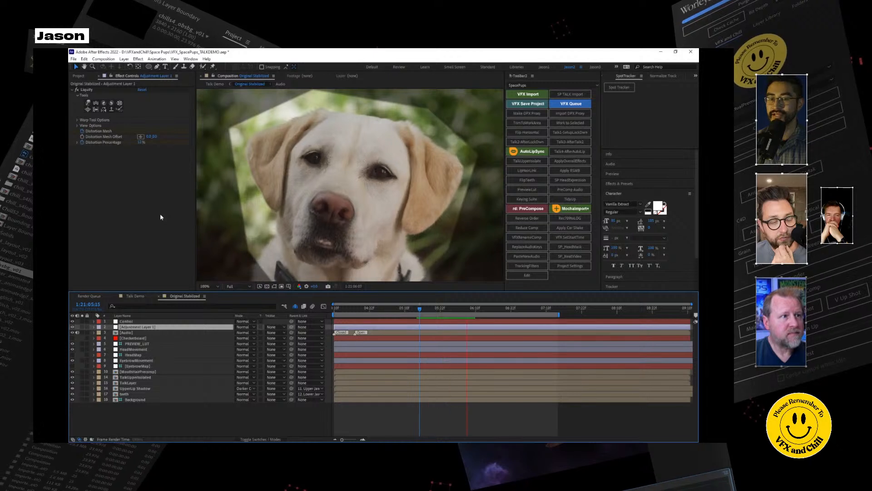
# Go to 1:21:05:20 and create a full-comp solid above Adjustment Layer 1, with its colour sampled from the dog's fur.
pyautogui.press('space')
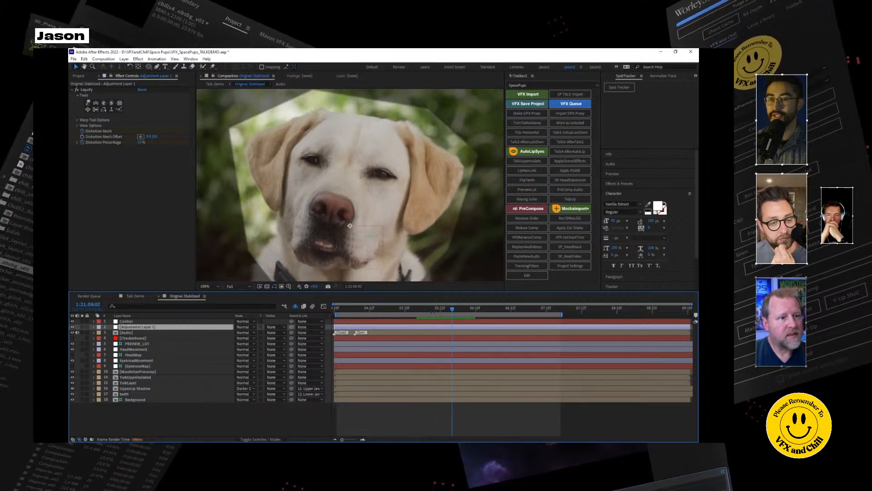
pyautogui.moveTo(424, 316)
pyautogui.mouseDown()
pyautogui.moveTo(452, 310)
pyautogui.moveTo(436, 311)
pyautogui.mouseUp()
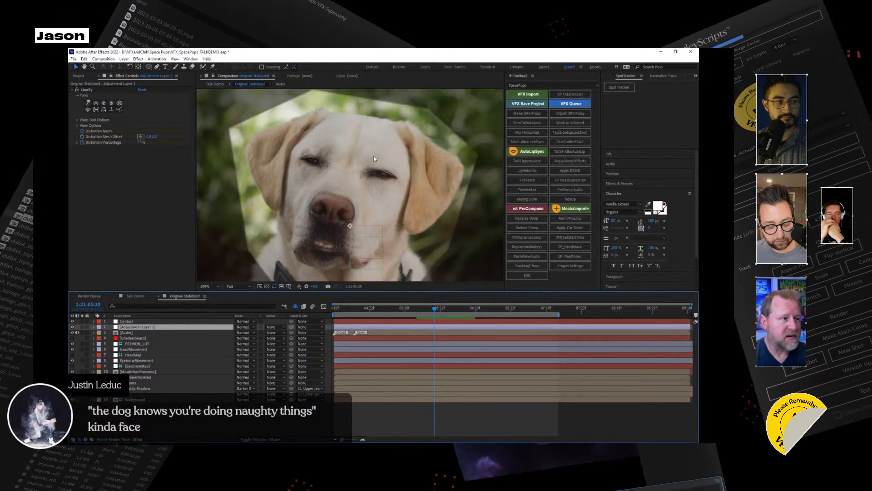
pyautogui.rightClick(132, 328)
pyautogui.moveTo(162, 336)
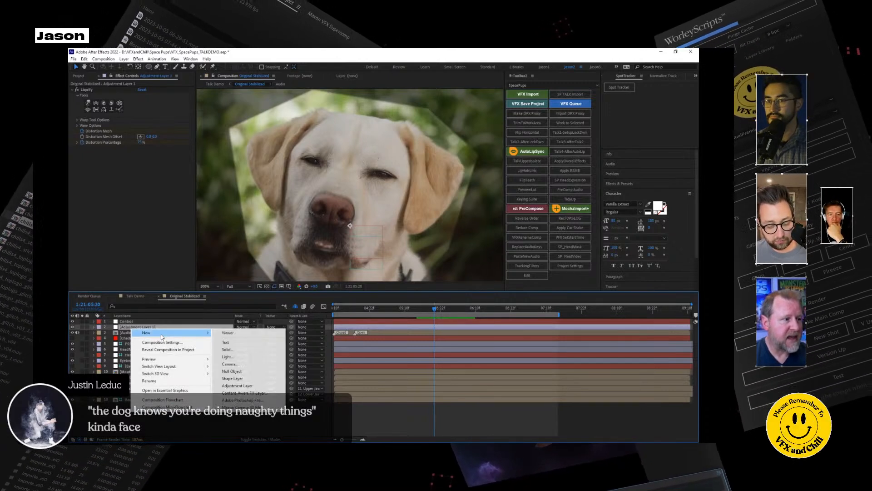
pyautogui.click(227, 349)
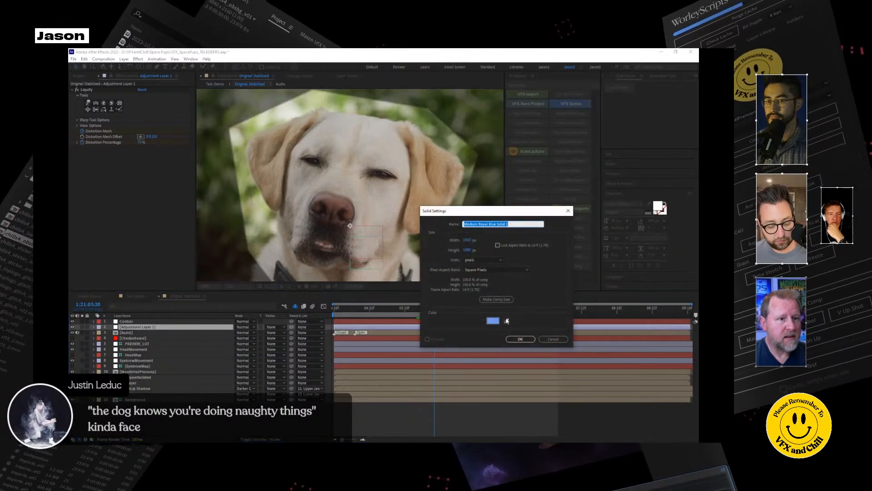
pyautogui.click(507, 321)
pyautogui.click(394, 228)
pyautogui.click(520, 339)
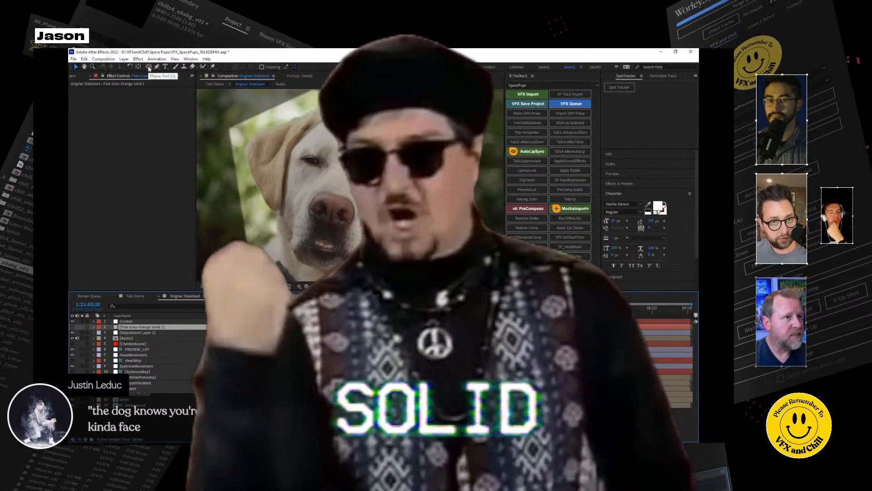
# Draw an elliptical mask on the solid around the eye nearest the composition's centre-right and make the solid visible.
pyautogui.click(149, 67)
pyautogui.moveTo(356, 154); pyautogui.dragTo(413, 192)
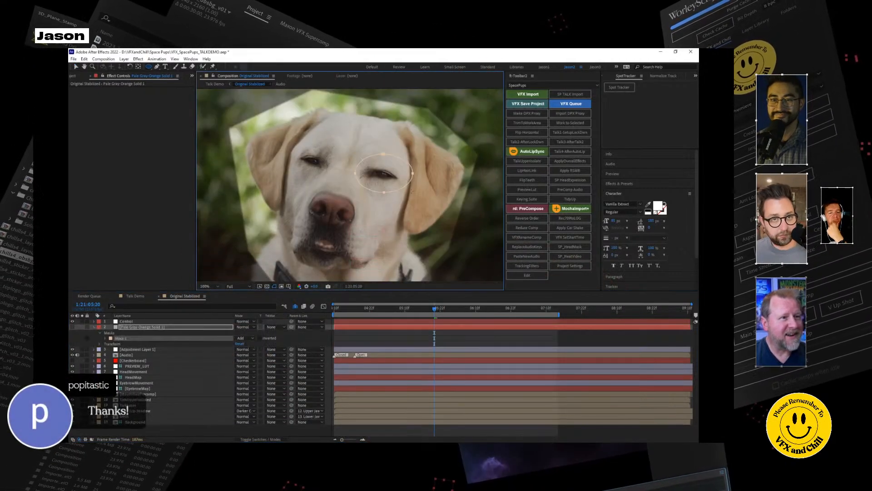
pyautogui.click(74, 330)
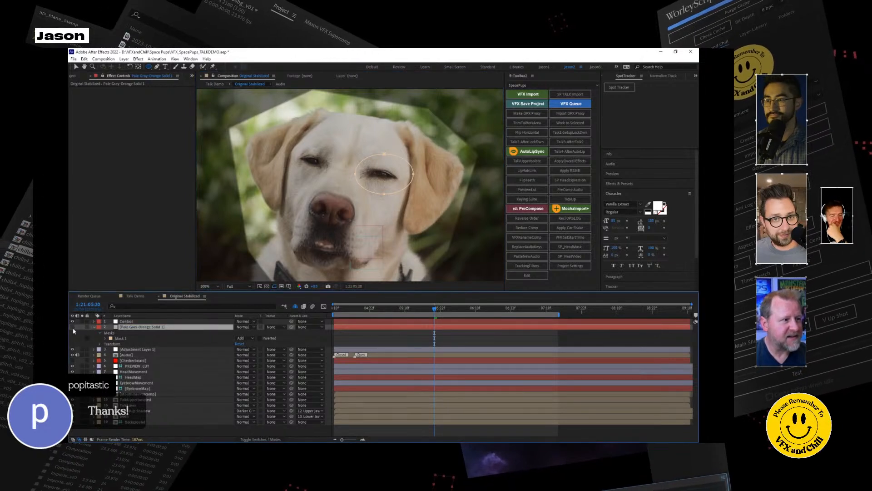
# Apply CC Split to the masked solid, place Point A and Point B at the eye's corners and widen the Split to form an eyelid opening.
pyautogui.hotkey('ctrl', 'space')
pyautogui.write('spl')
pyautogui.click(113, 252)
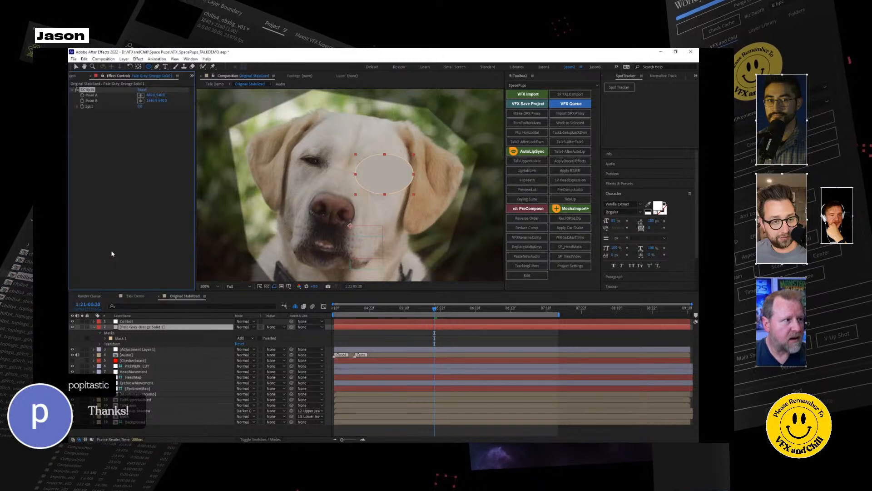
pyautogui.click(141, 95)
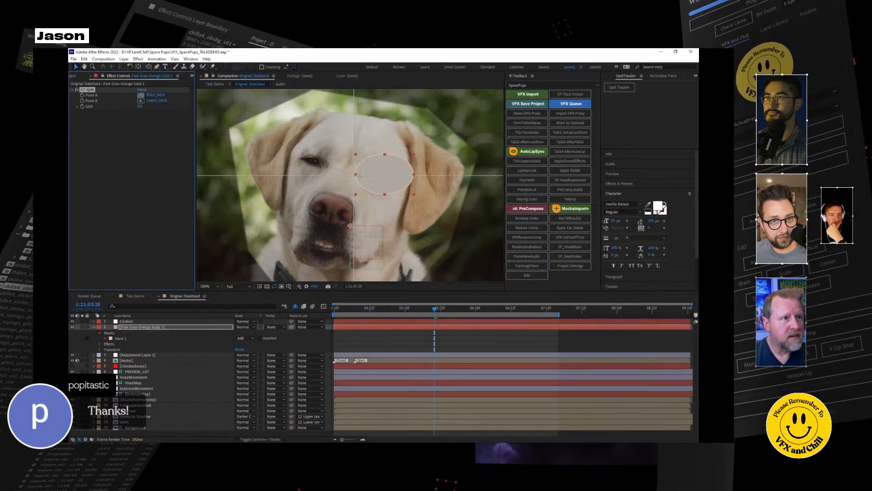
pyautogui.click(368, 171)
pyautogui.click(141, 100)
pyautogui.click(404, 178)
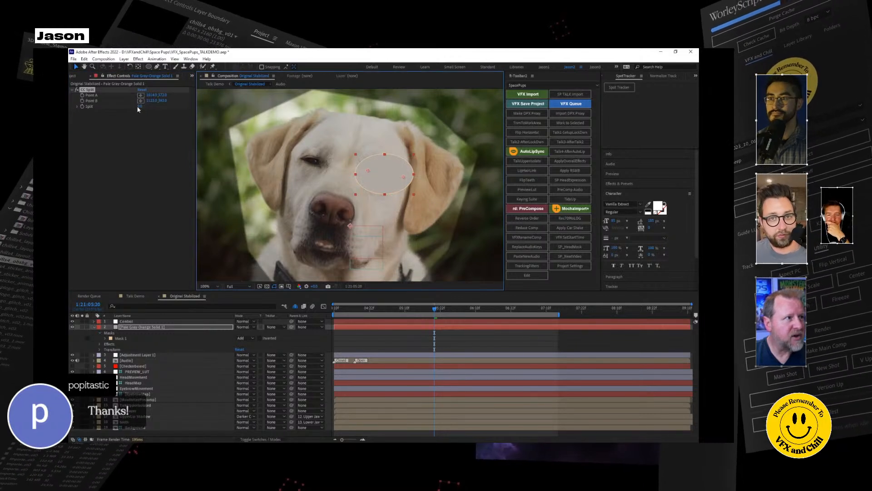
pyautogui.moveTo(140, 107); pyautogui.dragTo(145, 107)
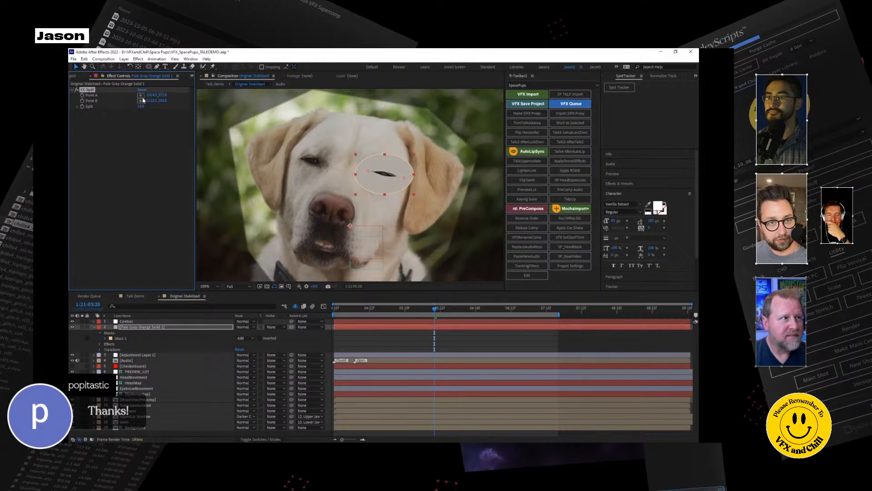
pyautogui.moveTo(141, 106); pyautogui.dragTo(143, 107)
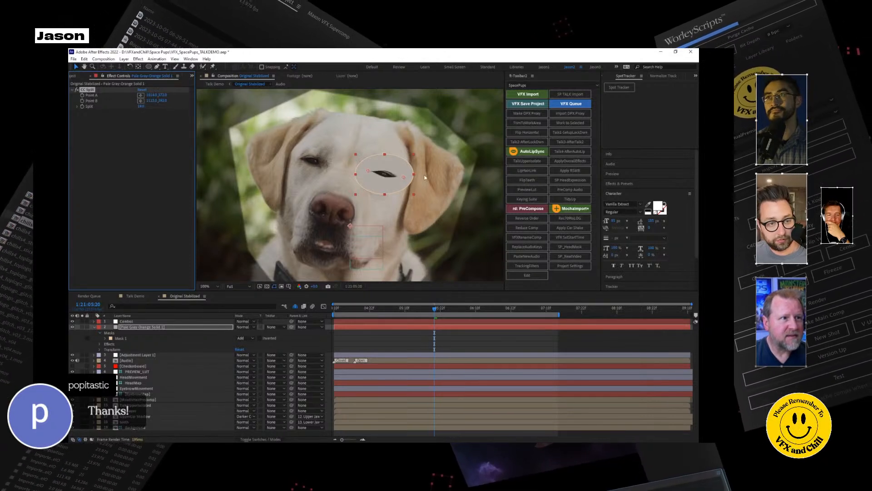
# Hide the split solid and add a second solid of the same colour directly above TalkLayer.
pyautogui.click(93, 327)
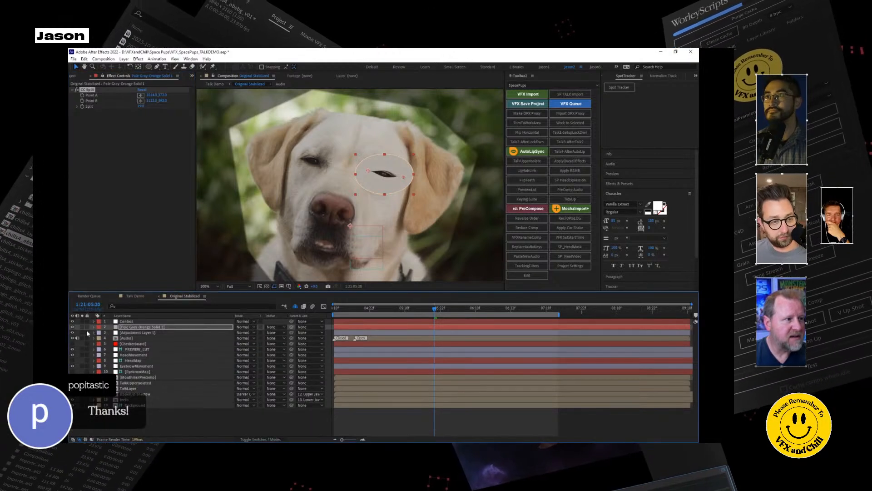
pyautogui.click(72, 327)
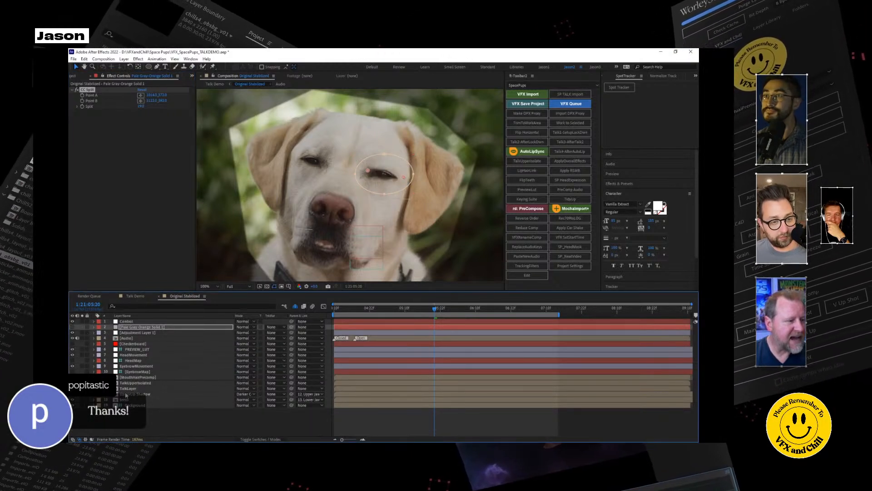
pyautogui.click(82, 388)
pyautogui.click(82, 388)
pyautogui.click(128, 388)
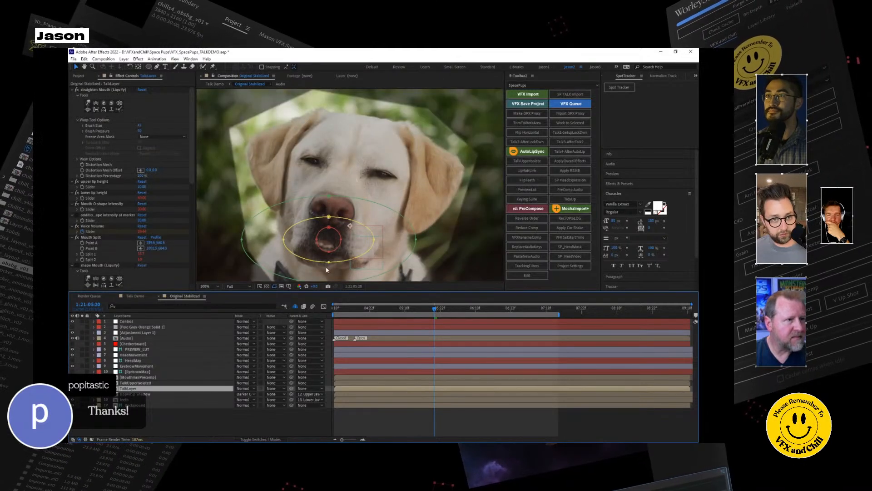
pyautogui.rightClick(130, 418)
pyautogui.moveTo(182, 334)
pyautogui.click(223, 354)
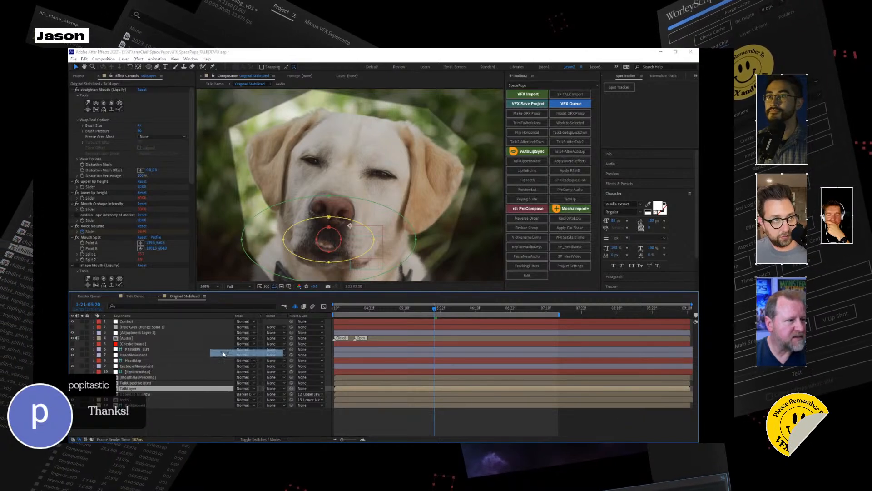
pyautogui.click(522, 338)
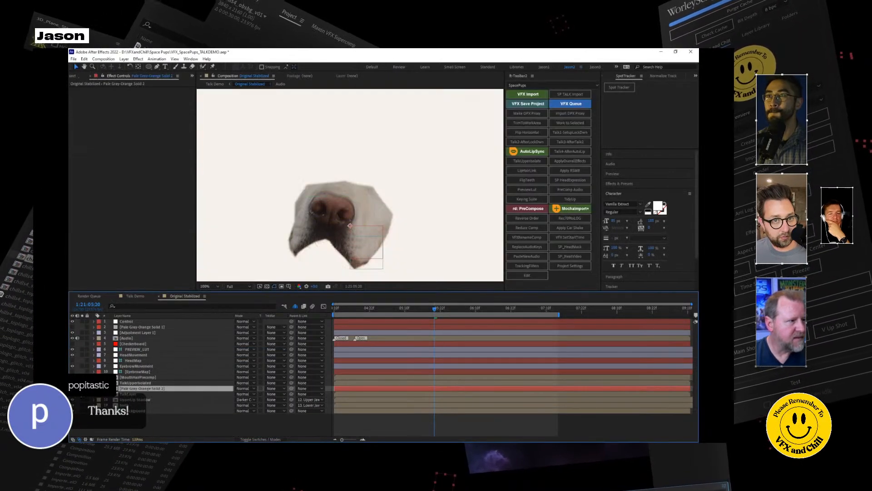
# Hide the Liquify adjustment layer and draw a Pen mask on the second solid, shaped to the open eye.
pyautogui.click(157, 67)
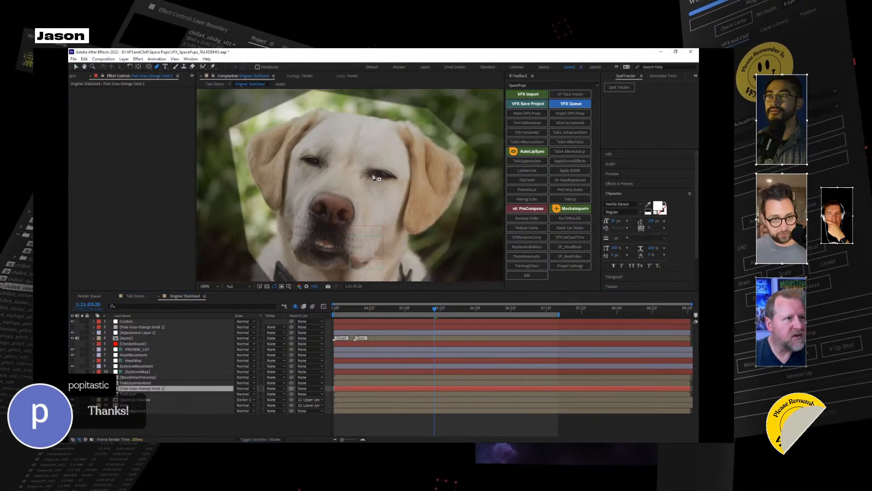
pyautogui.click(372, 174)
pyautogui.click(380, 172)
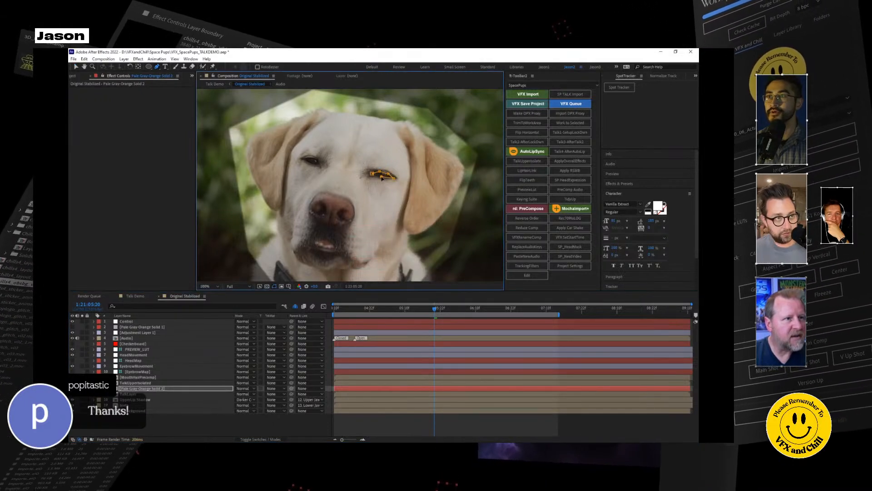
pyautogui.click(72, 333)
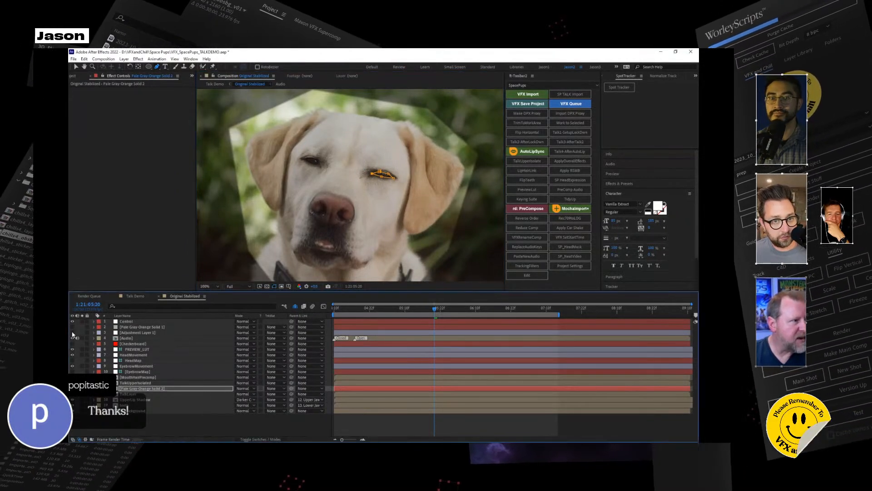
pyautogui.moveTo(379, 171); pyautogui.dragTo(387, 168)
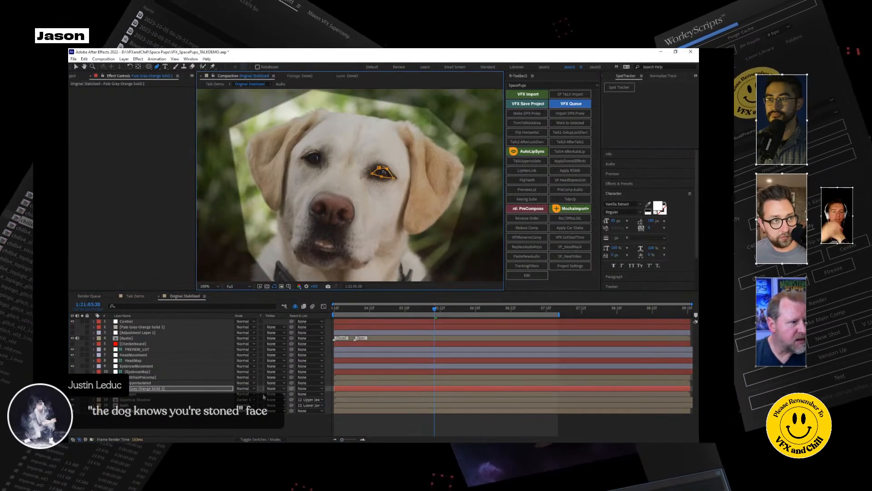
# Try to link the second solid to TalkUpperIsolated as its parent layer.
pyautogui.click(260, 439)
pyautogui.click(260, 440)
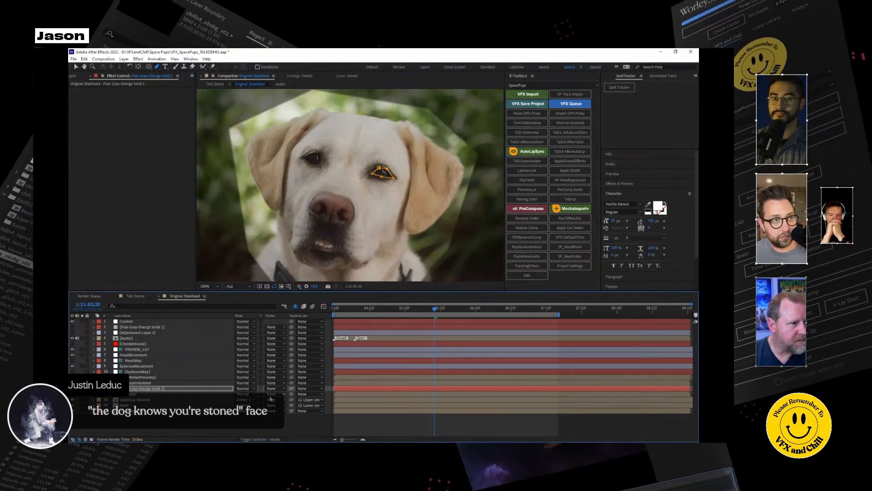
pyautogui.moveTo(175, 388); pyautogui.dragTo(168, 384)
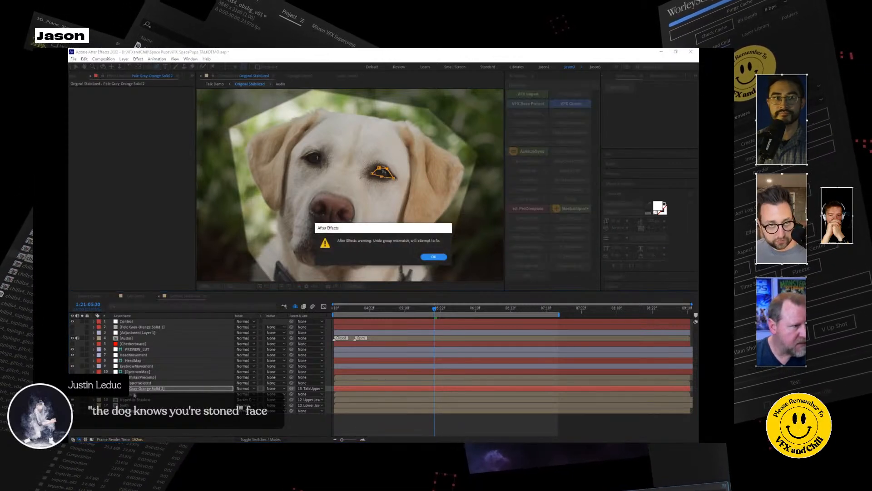
pyautogui.click(433, 256)
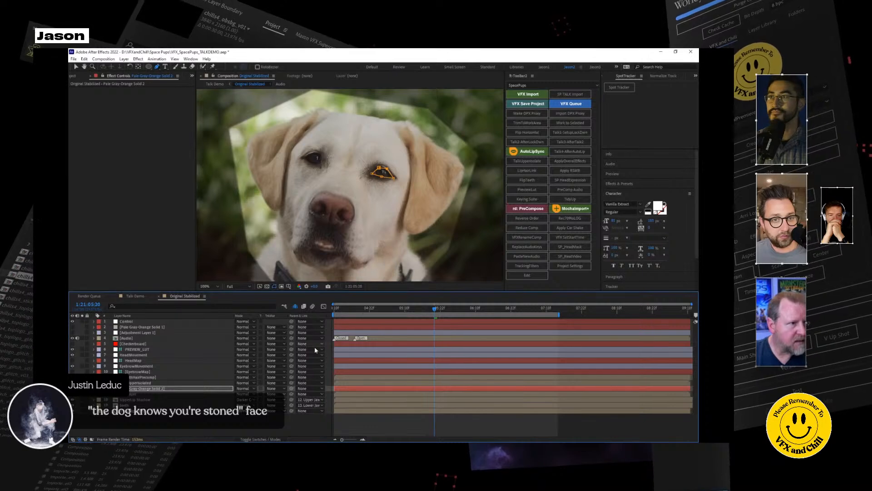
# Parent TalkLayer to the second solid, check its track matte options and reset the parent to None.
pyautogui.click(141, 383)
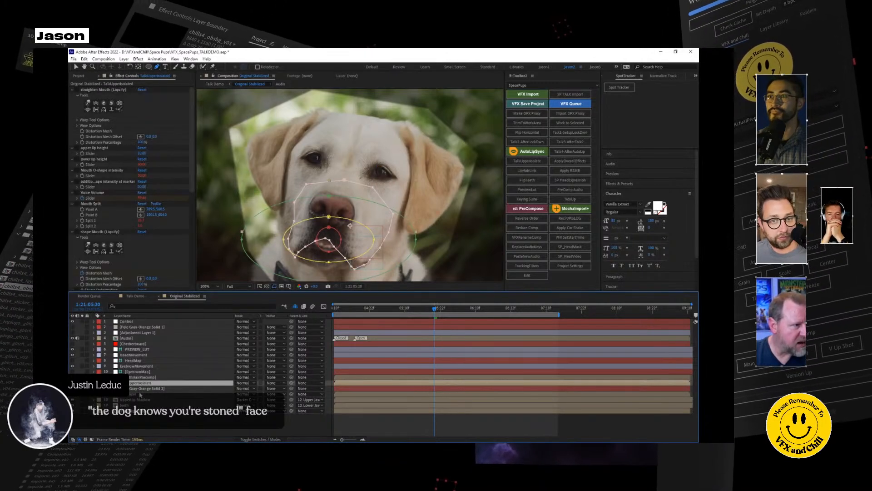
pyautogui.click(142, 394)
pyautogui.moveTo(180, 394); pyautogui.dragTo(165, 391)
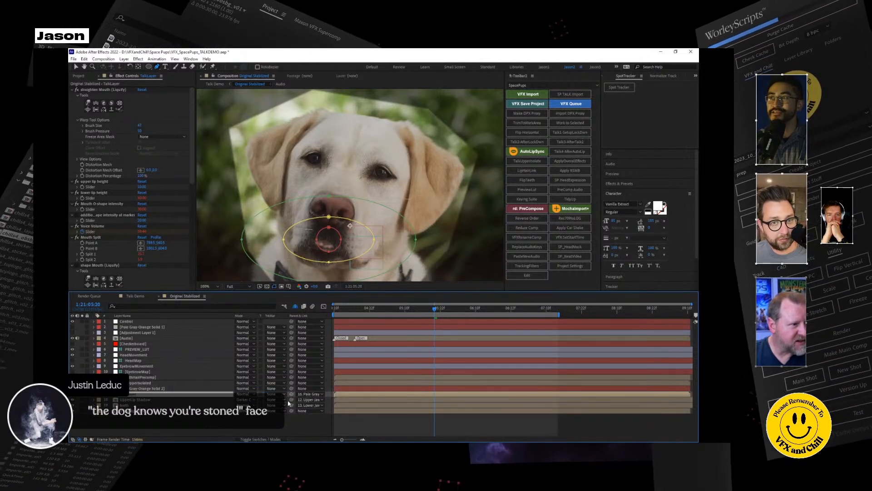
pyautogui.click(321, 395)
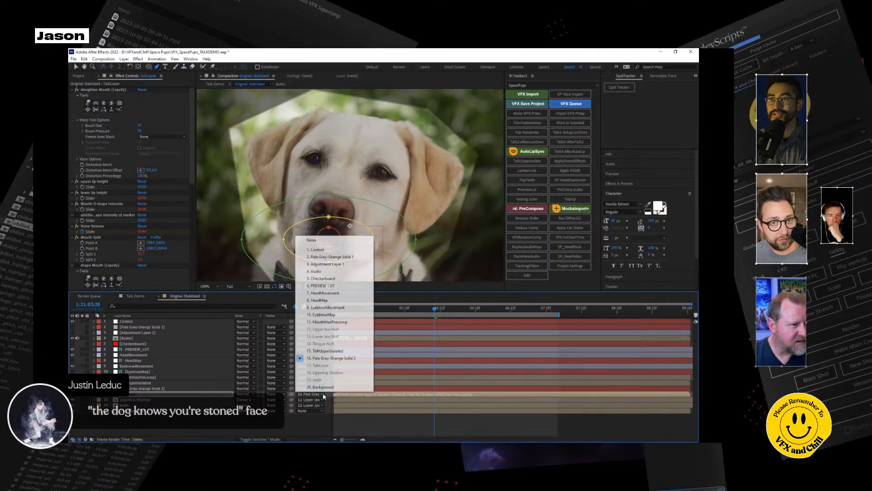
pyautogui.click(213, 427)
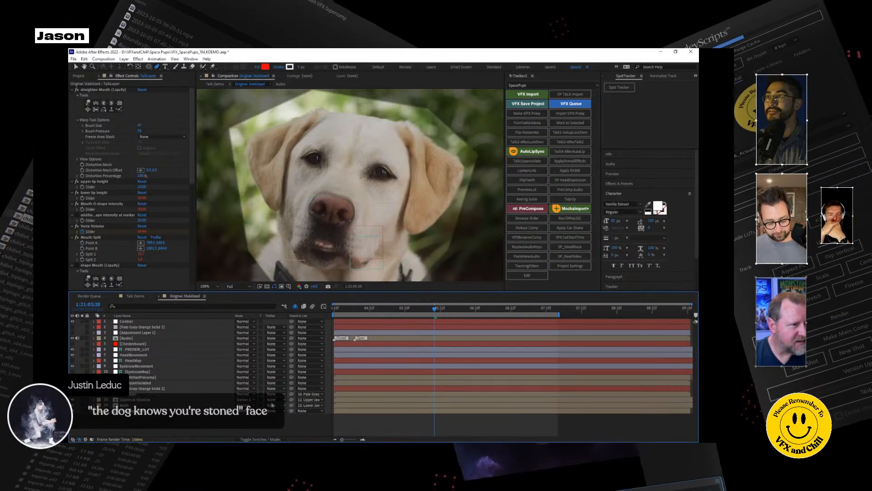
pyautogui.click(285, 396)
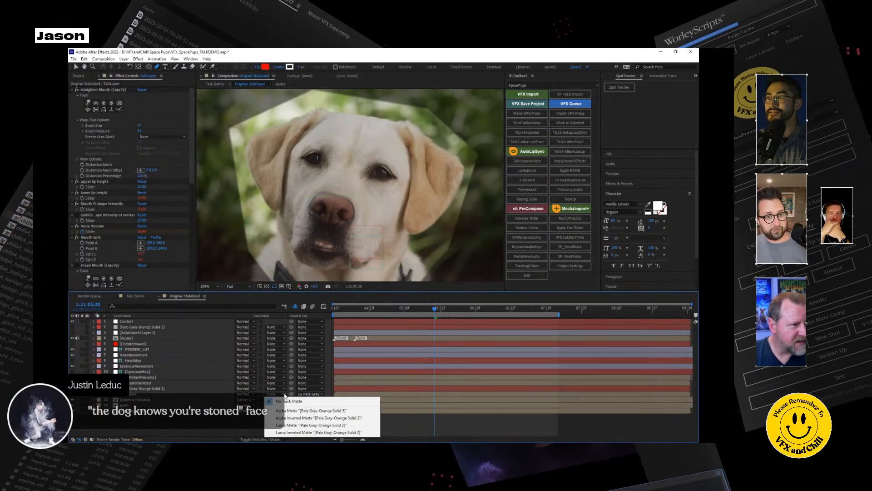
pyautogui.click(318, 394)
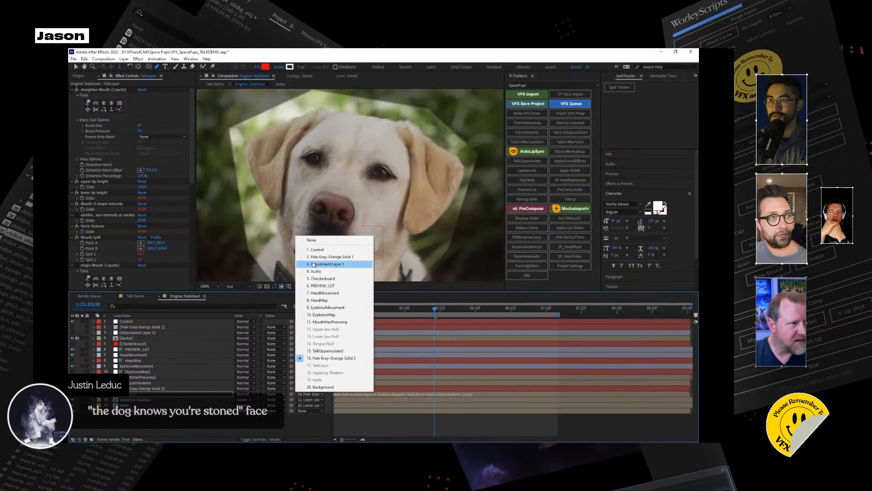
pyautogui.click(334, 240)
# Try parenting the UpperLip Shadow layer to the second solid and undo the link.
pyautogui.moveTo(256, 398); pyautogui.dragTo(155, 389)
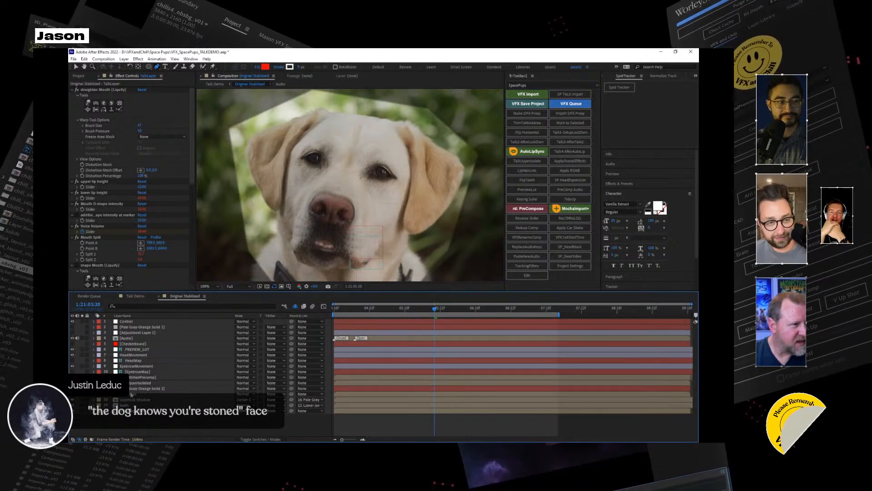
pyautogui.click(132, 394)
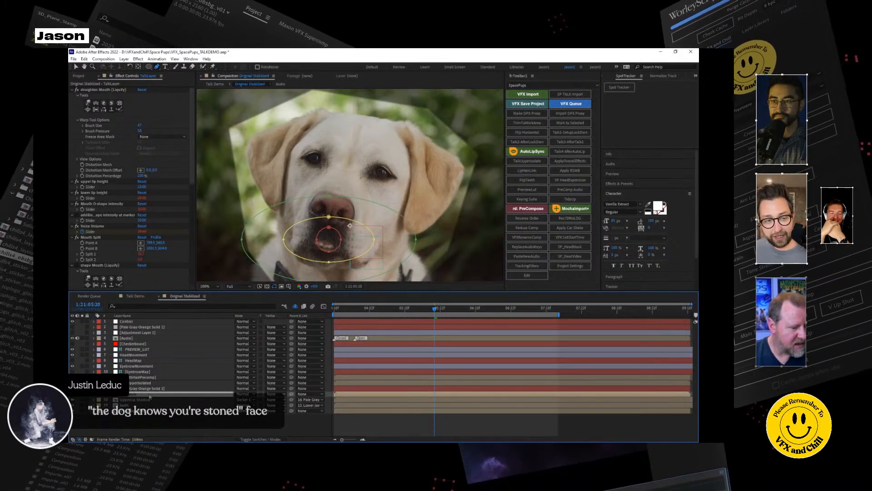
pyautogui.hotkey('ctrl', 'z')
# Set TalkLayer's track matte to Alpha Inverted Matte from Pale Gray-Orange Solid 2 and parent TalkLayer to that solid.
pyautogui.click(142, 394)
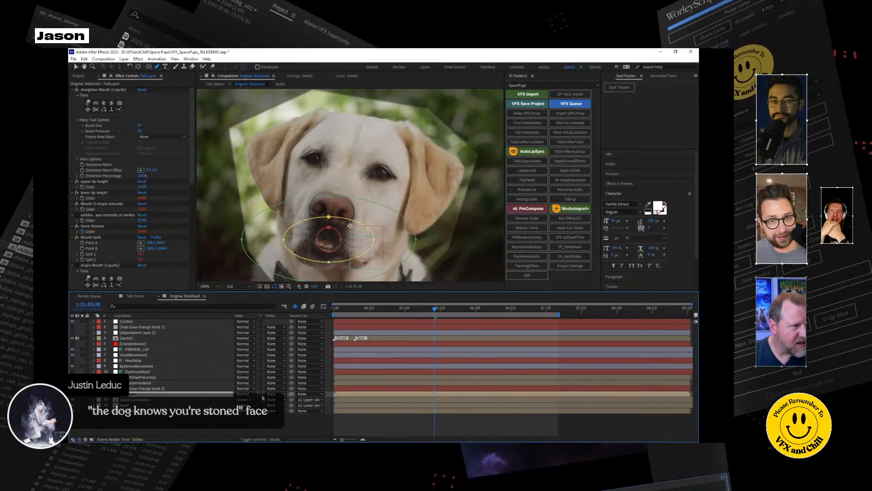
pyautogui.click(282, 394)
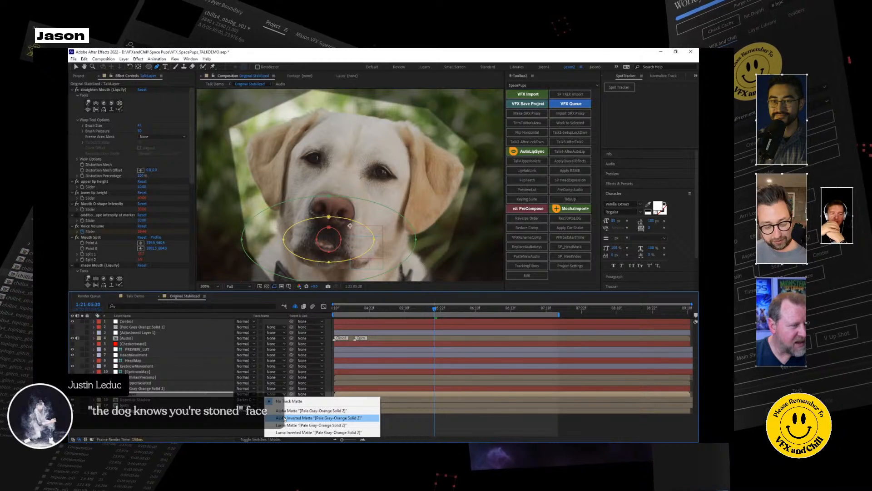
pyautogui.click(285, 418)
pyautogui.moveTo(291, 394); pyautogui.dragTo(181, 389)
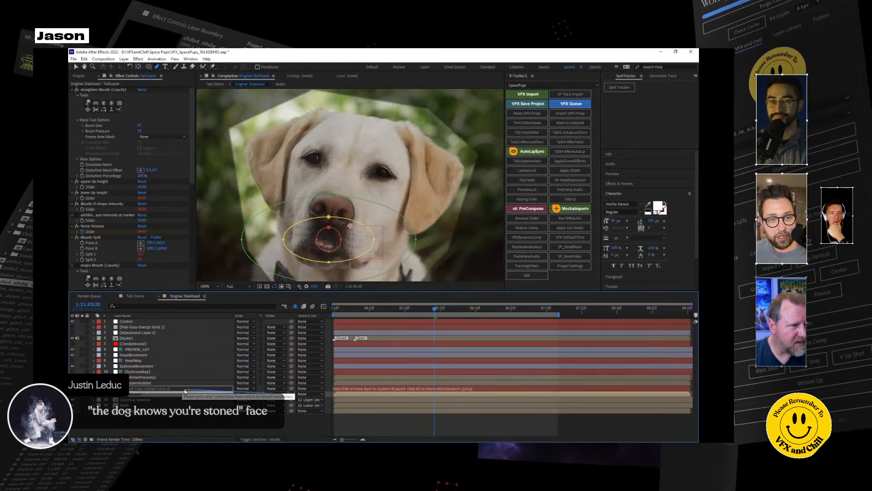
# Make Pale Gray-Orange Solid 1 visible and move it below TalkLayer in the layer stack.
pyautogui.click(83, 395)
pyautogui.click(83, 394)
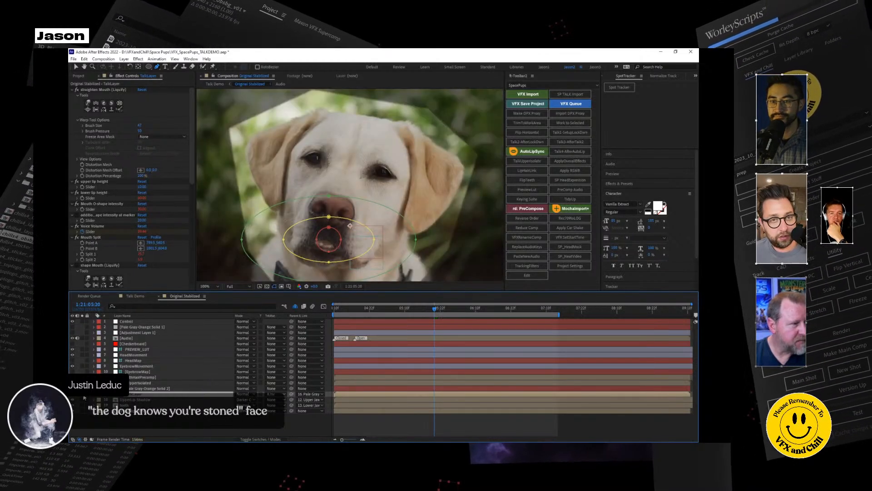
pyautogui.click(131, 327)
pyautogui.click(73, 326)
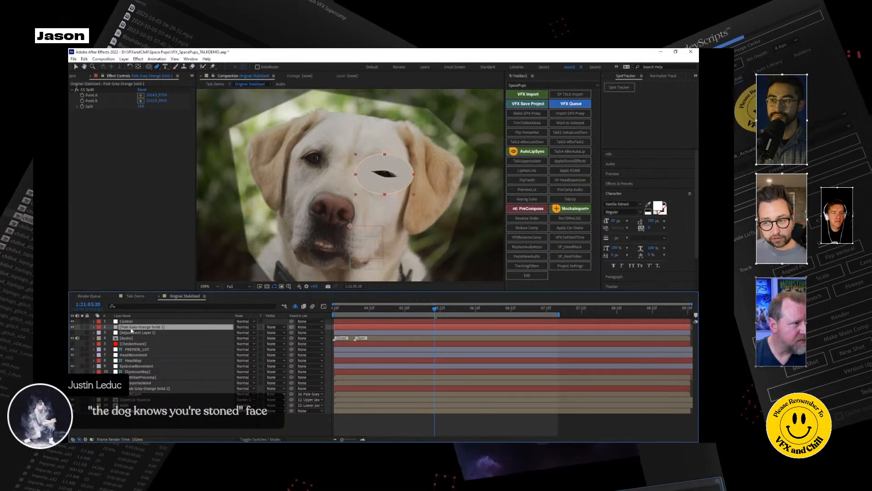
pyautogui.moveTo(131, 333); pyautogui.dragTo(133, 399)
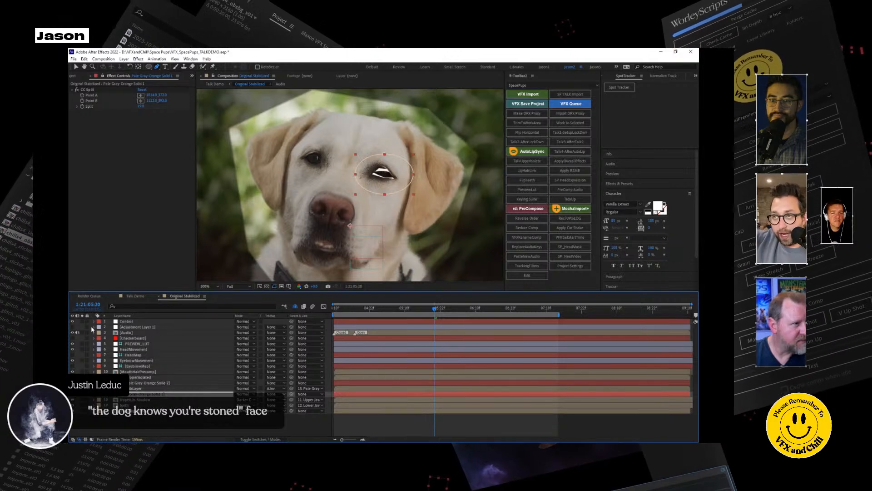
# Hide the PREVIEW_LUT layer and open the solid settings of Pale Gray-Orange Solid 1.
pyautogui.click(73, 344)
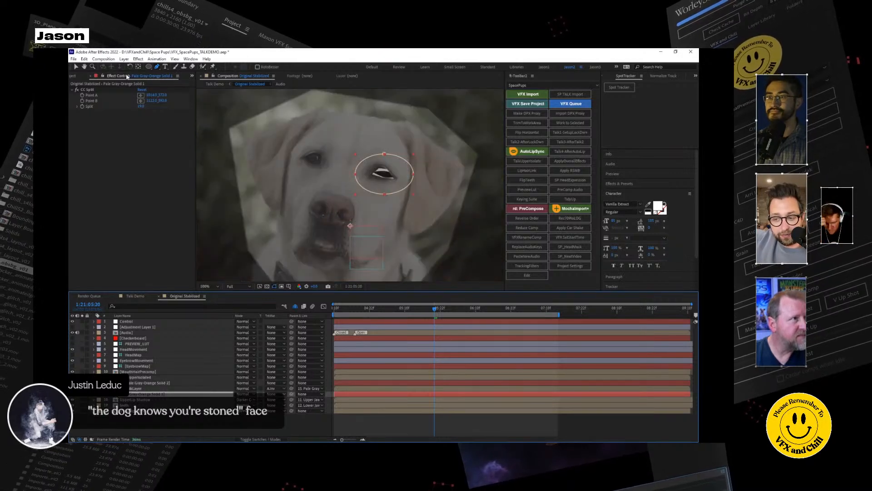
pyautogui.click(113, 60)
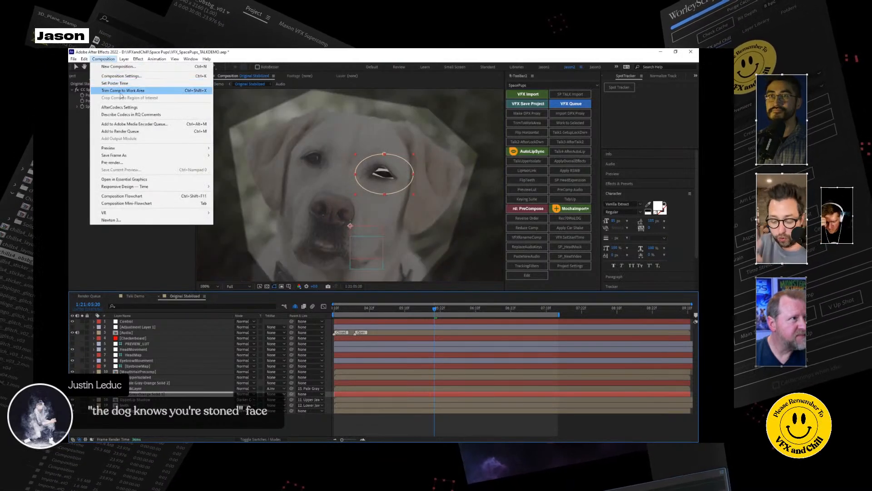
pyautogui.moveTo(124, 60)
pyautogui.click(132, 75)
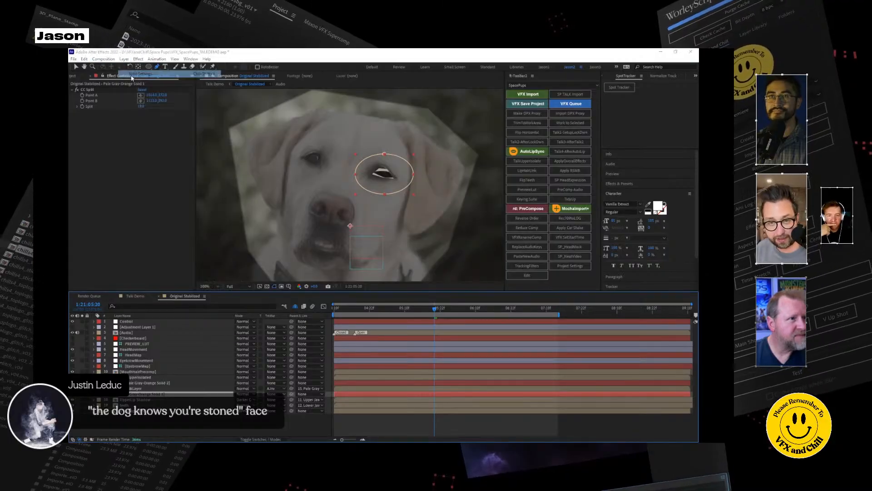
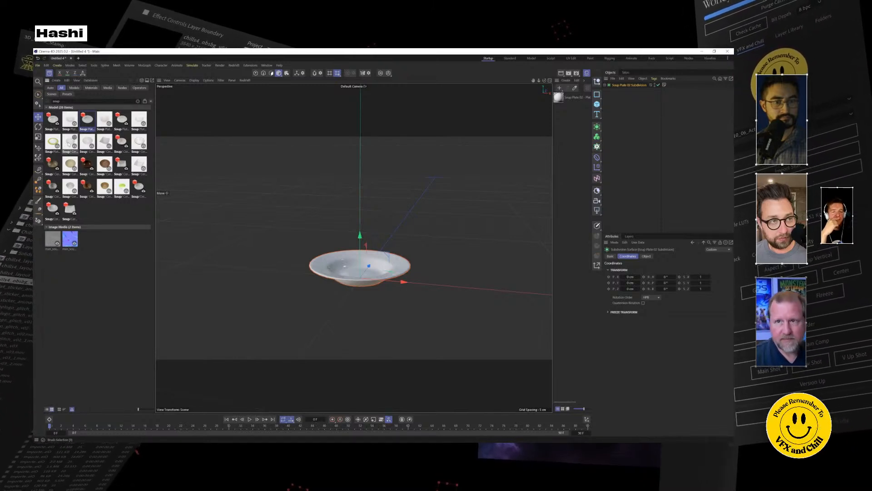
# Try a small cereal bowl model from the asset library on the soup plate, delete it and select the plate.
pyautogui.doubleClick(68, 144)
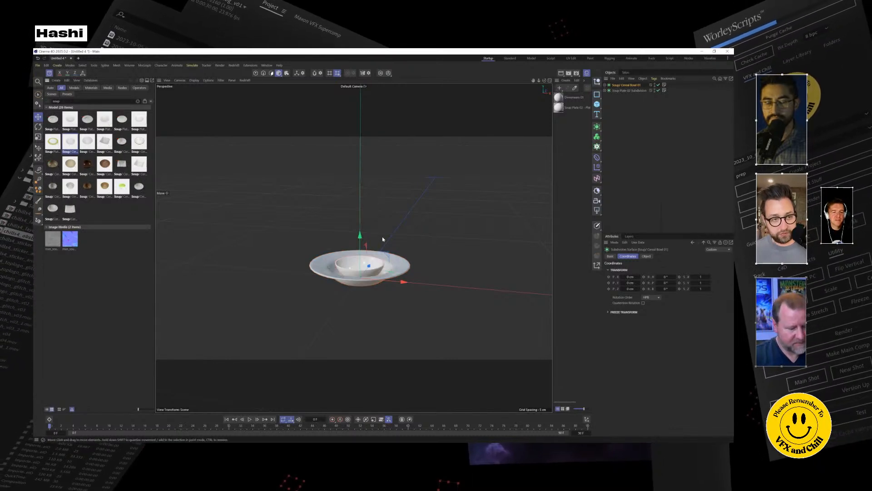
pyautogui.press('Delete')
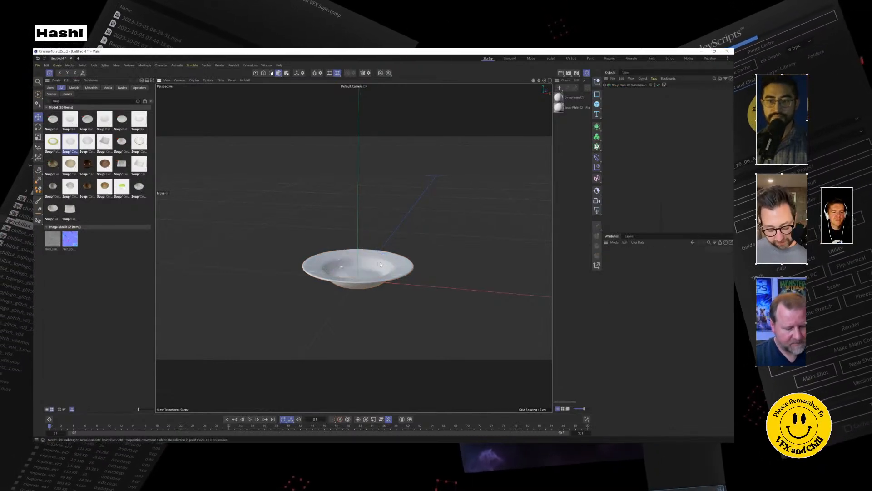
pyautogui.scroll(4, 379, 266)
pyautogui.scroll(-2, 377, 273)
pyautogui.click(374, 282)
pyautogui.keyDown('alt'); pyautogui.moveTo(385, 271); pyautogui.dragTo(415, 266); pyautogui.keyUp('alt')
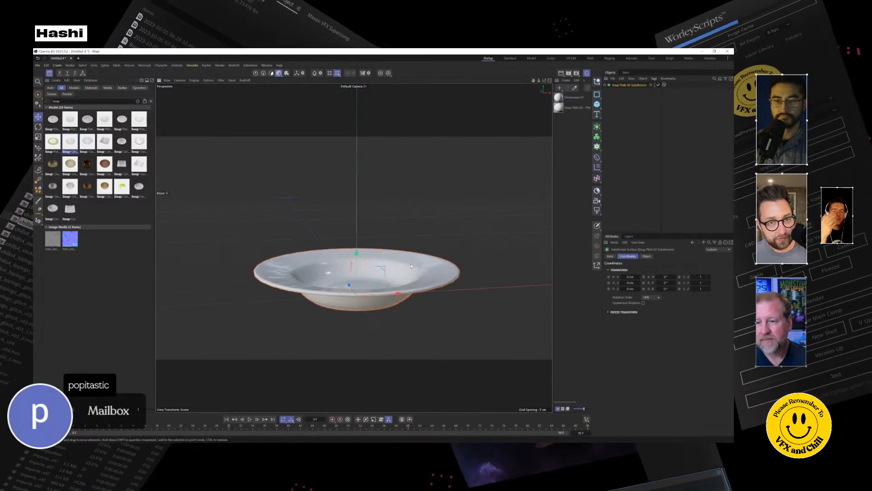
# Add the Soup Plate 04 model over the existing plate, try lifting it and undo the move.
pyautogui.doubleClick(121, 120)
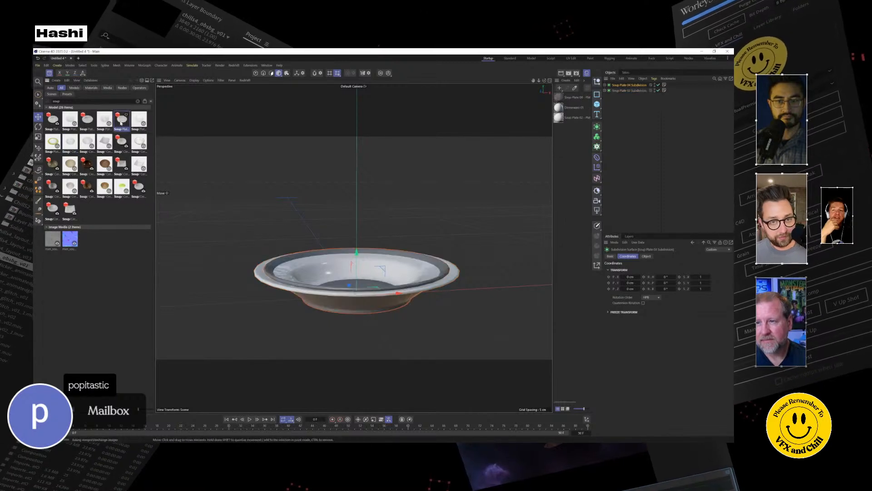
pyautogui.moveTo(356, 260); pyautogui.dragTo(358, 182)
pyautogui.hotkey('ctrl', 'z')
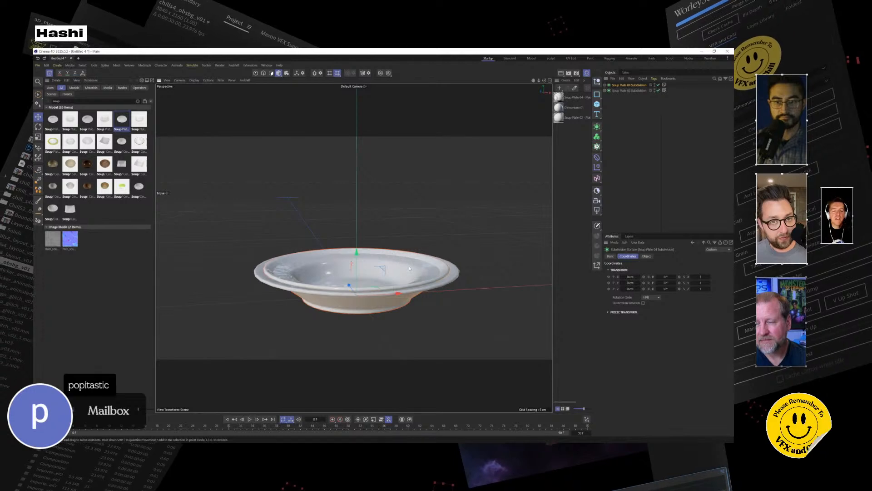
pyautogui.click(456, 273)
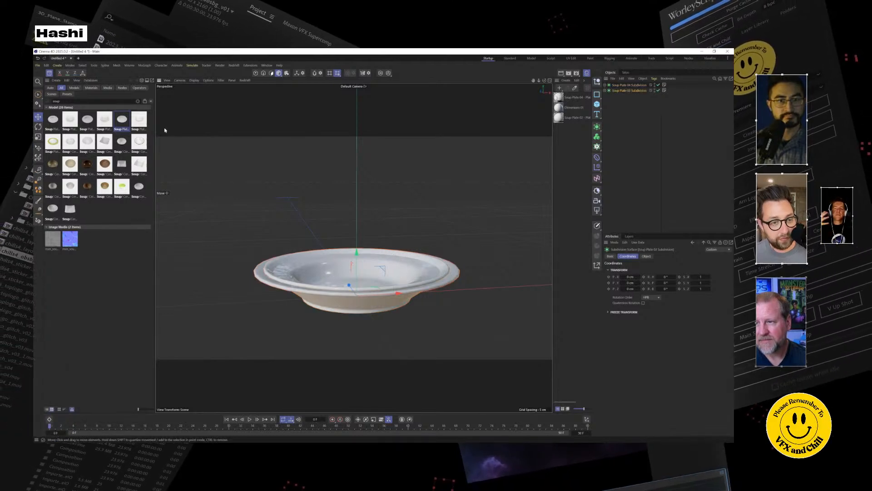
pyautogui.click(139, 127)
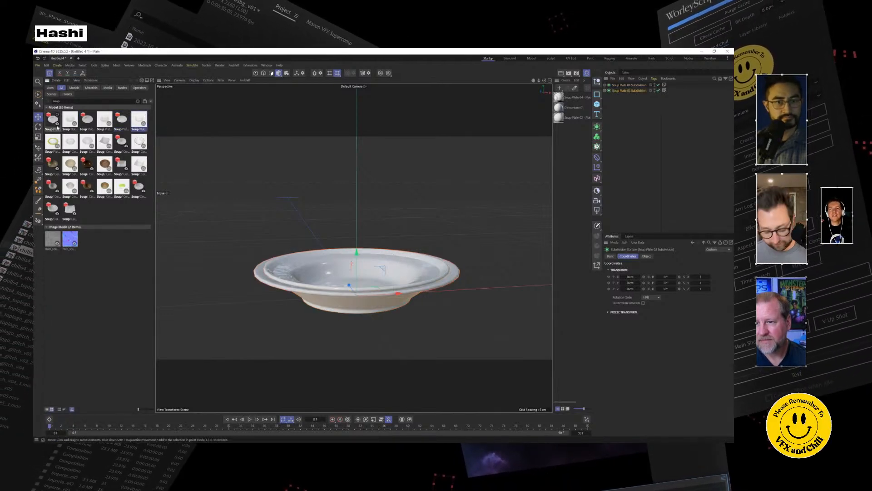
# Try the Cereal Bowl 04 model above the plates, delete it, and raise Soup Plate 04 above the other plate.
pyautogui.doubleClick(121, 143)
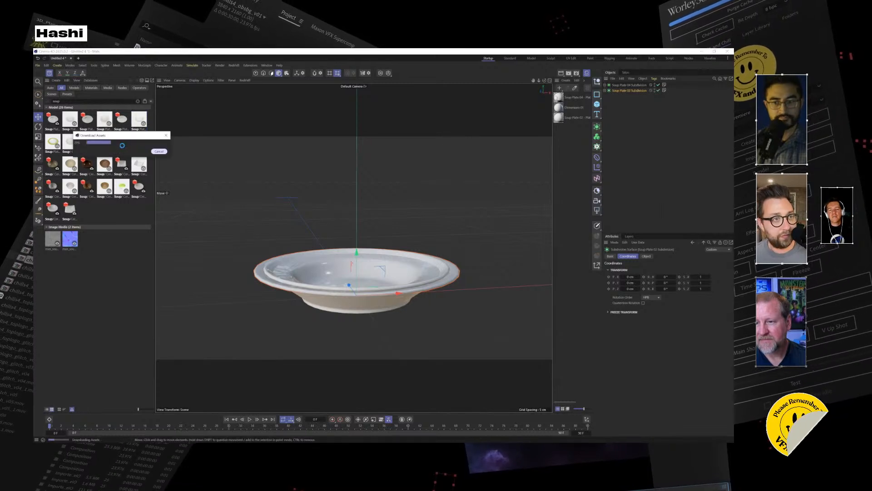
pyautogui.keyDown('alt'); pyautogui.moveTo(400, 254); pyautogui.dragTo(377, 206); pyautogui.keyUp('alt')
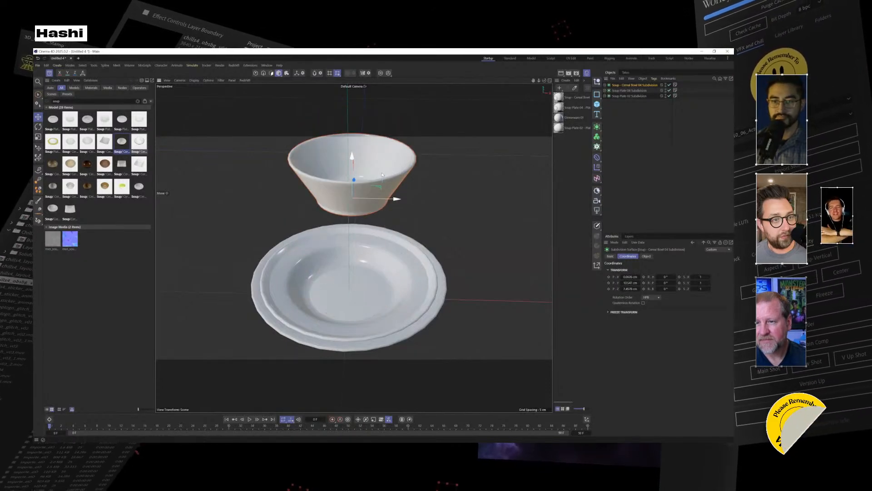
pyautogui.press('Delete')
pyautogui.moveTo(434, 279); pyautogui.dragTo(428, 181)
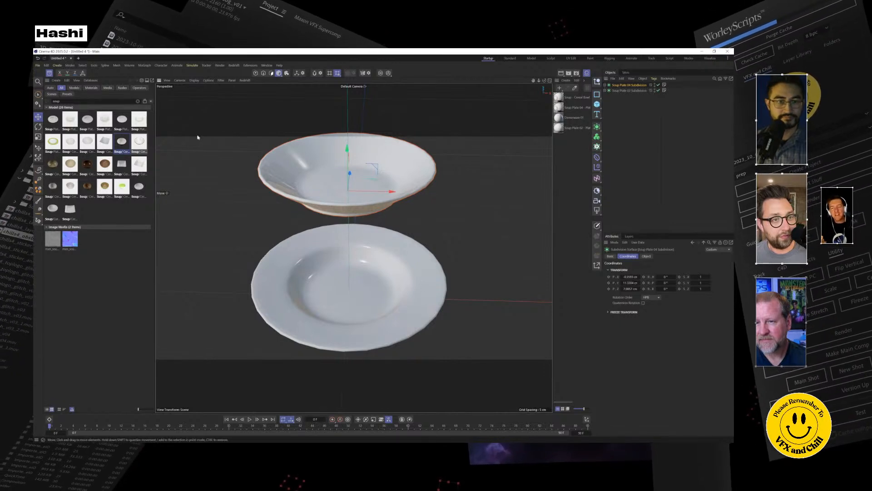
# Try another plain white cereal bowl model from the asset library and delete it again.
pyautogui.doubleClick(138, 148)
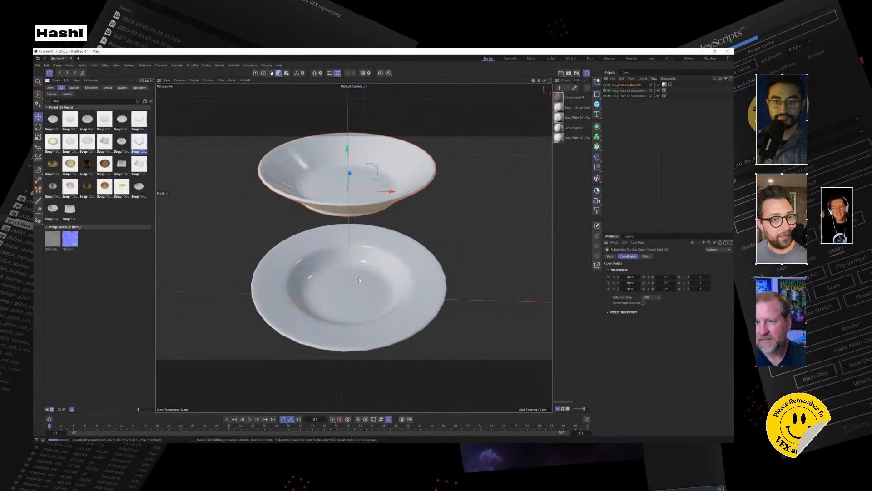
pyautogui.keyDown('alt'); pyautogui.moveTo(362, 293); pyautogui.dragTo(353, 263); pyautogui.keyUp('alt')
pyautogui.press('Delete')
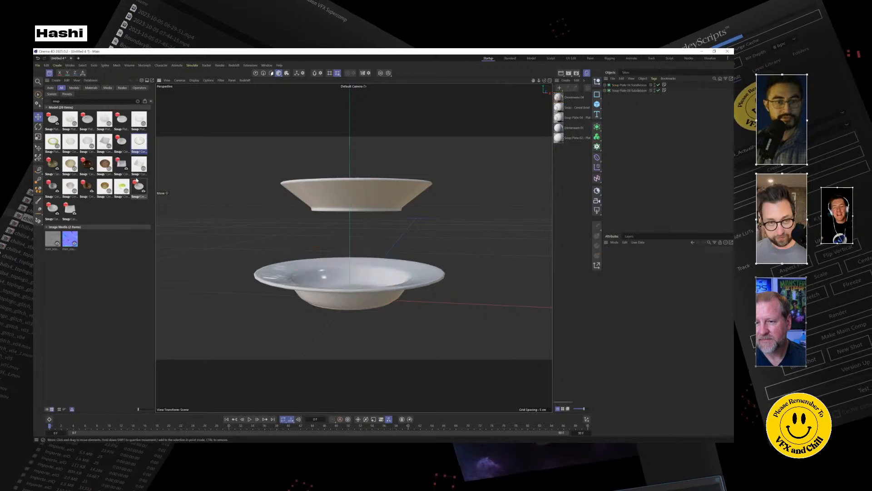
# Add the Cereal Bowl 07 - Pattern 01 model, delete both soup plates and select the bowl.
pyautogui.doubleClick(53, 188)
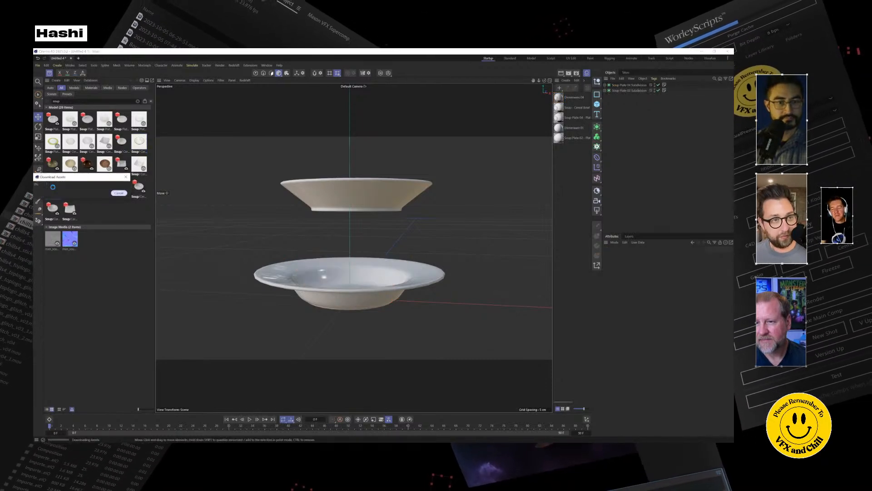
pyautogui.click(386, 192)
pyautogui.press('Delete')
pyautogui.click(411, 277)
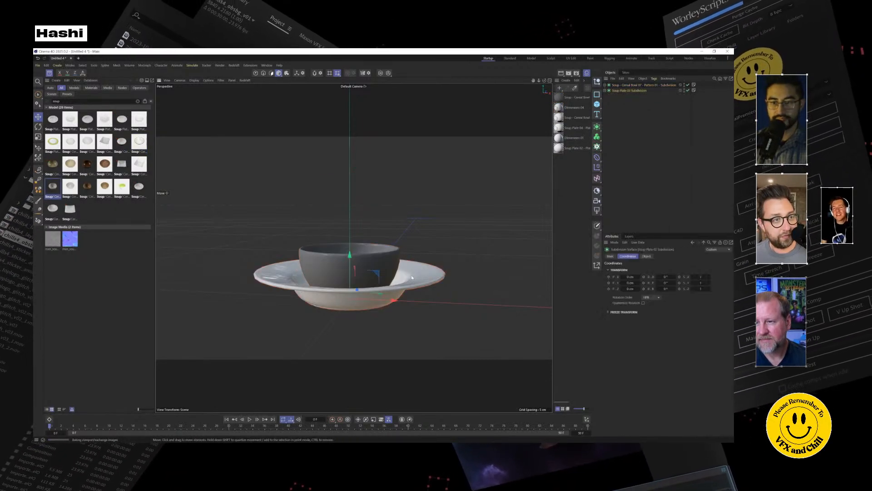
pyautogui.press('Delete')
pyautogui.click(357, 273)
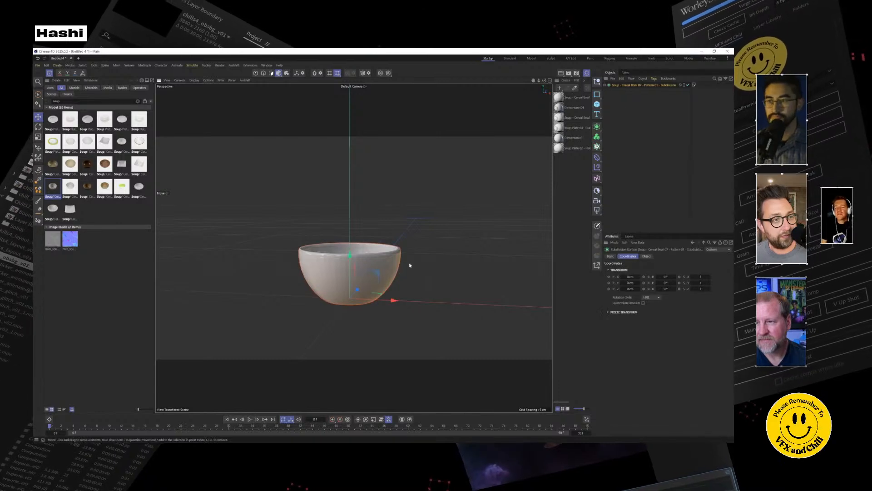
# Clear the scene's materials and replace the bowl with a fresh copy of Cereal Bowl 07 from the library.
pyautogui.press('Delete')
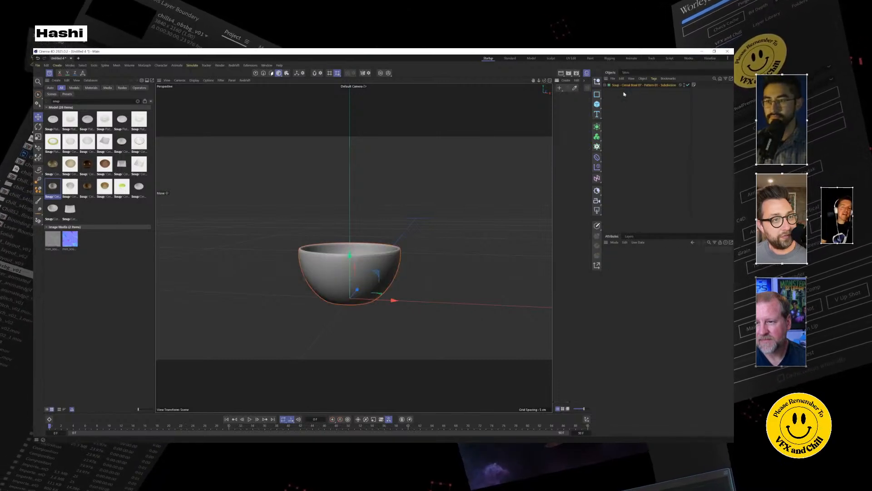
pyautogui.doubleClick(54, 193)
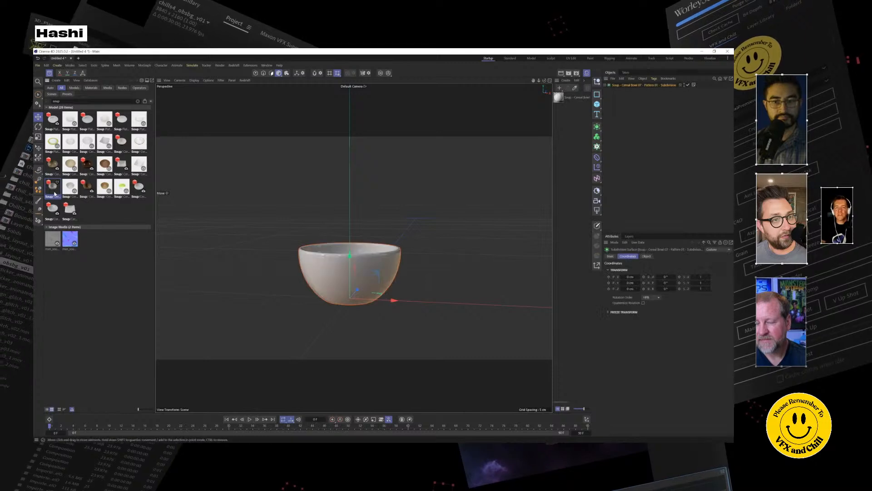
pyautogui.moveTo(415, 281)
pyautogui.keyDown('alt'); pyautogui.mouseDown()
pyautogui.moveTo(427, 325)
pyautogui.moveTo(413, 278)
pyautogui.mouseUp(); pyautogui.keyUp('alt')
pyautogui.keyDown('alt'); pyautogui.moveTo(336, 277); pyautogui.dragTo(399, 244, button='right'); pyautogui.keyUp('alt')
pyautogui.keyDown('alt'); pyautogui.moveTo(399, 244); pyautogui.dragTo(381, 213, button='middle'); pyautogui.keyUp('alt')
pyautogui.moveTo(381, 213)
pyautogui.keyDown('alt'); pyautogui.mouseDown()
pyautogui.moveTo(380, 199)
pyautogui.moveTo(387, 218)
pyautogui.mouseUp(); pyautogui.keyUp('alt')
# Search the asset library for "spoon", then try out and delete the two draining spoon models.
pyautogui.doubleClick(56, 101)
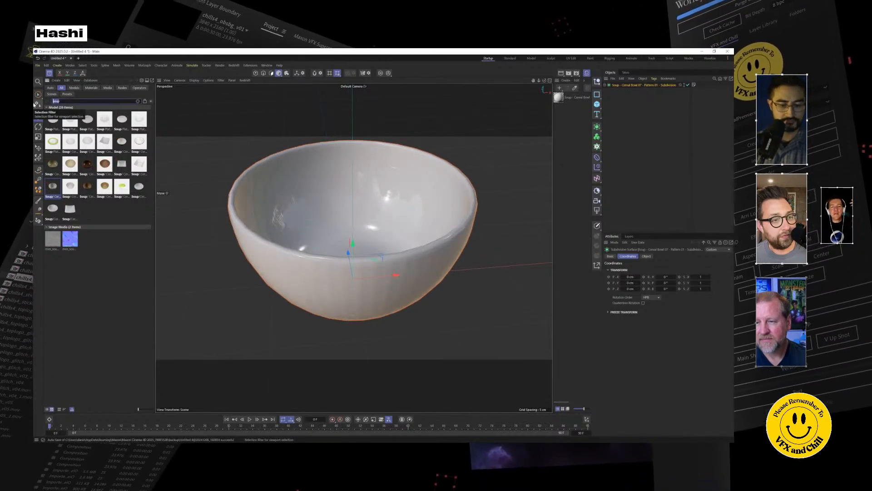
pyautogui.write('spoon')
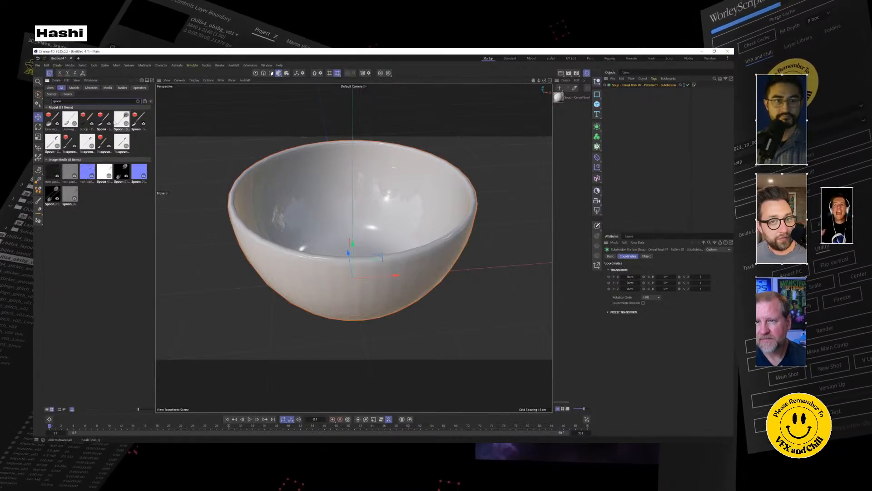
pyautogui.doubleClick(51, 122)
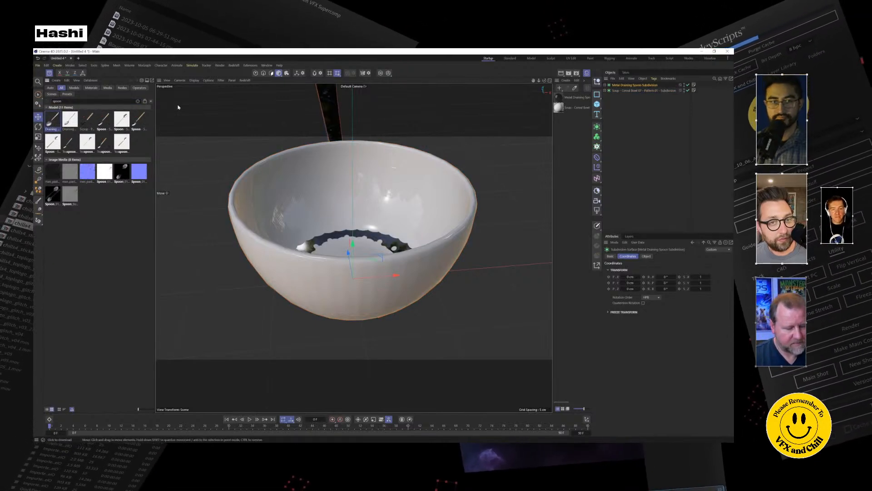
pyautogui.press('Delete')
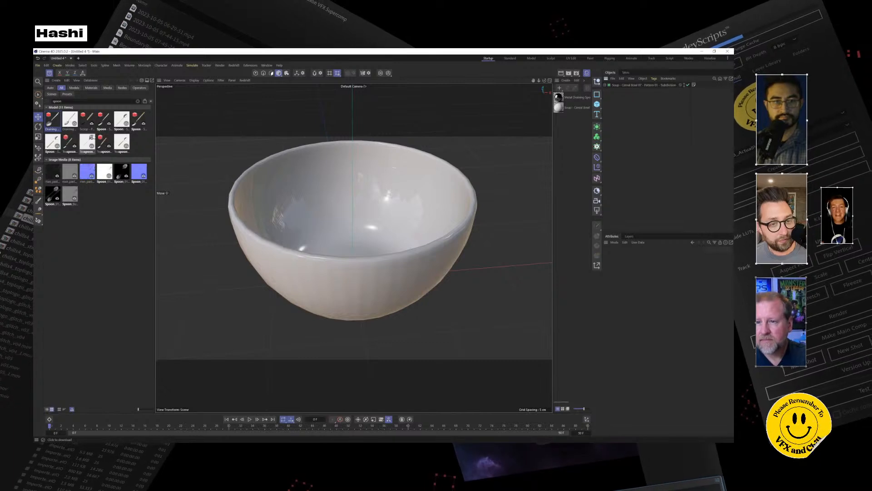
pyautogui.doubleClick(69, 123)
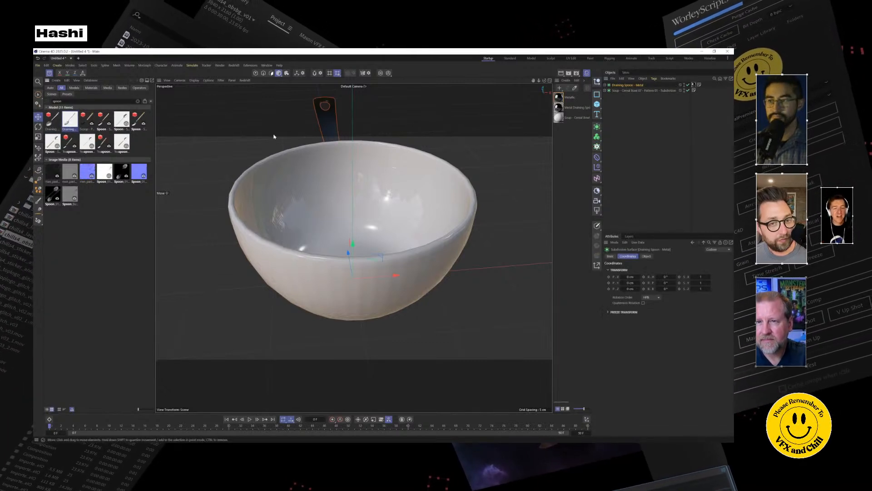
pyautogui.press('Delete')
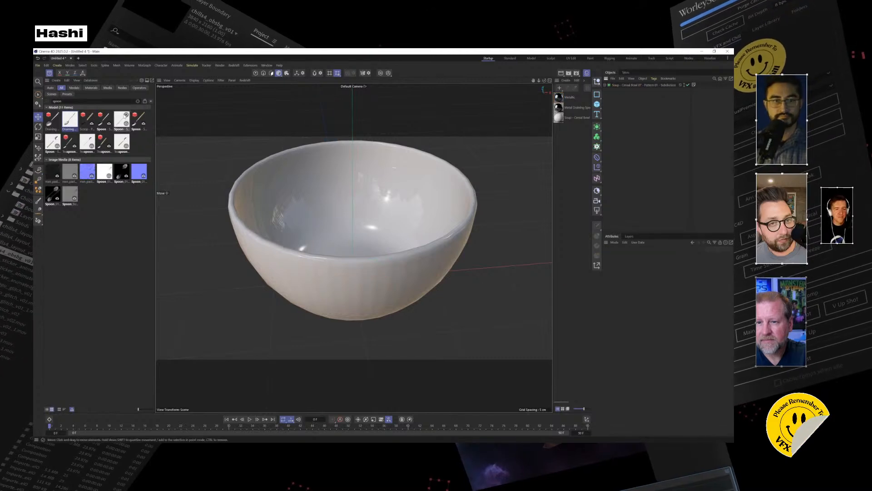
# Add the Spoon - Set 01 model and move and rotate it so it stands in the bowl with its handle leaning out.
pyautogui.doubleClick(102, 121)
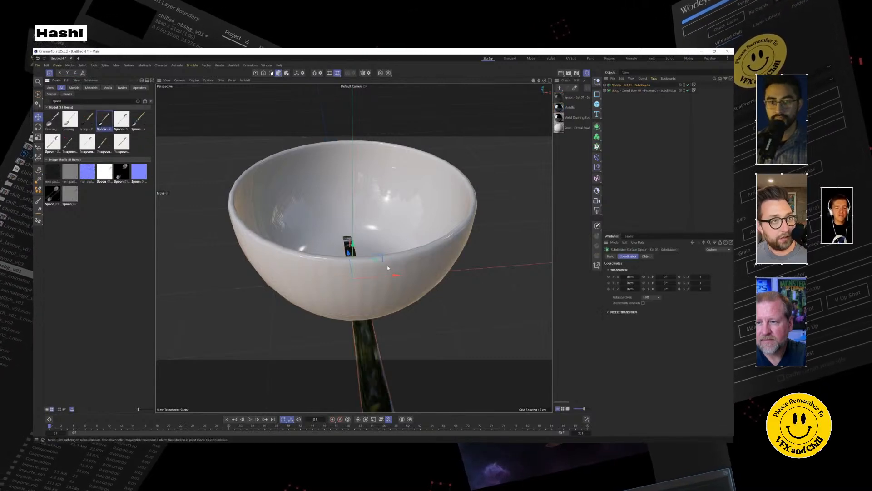
pyautogui.scroll(-5, 384, 262)
pyautogui.moveTo(371, 248); pyautogui.dragTo(374, 170)
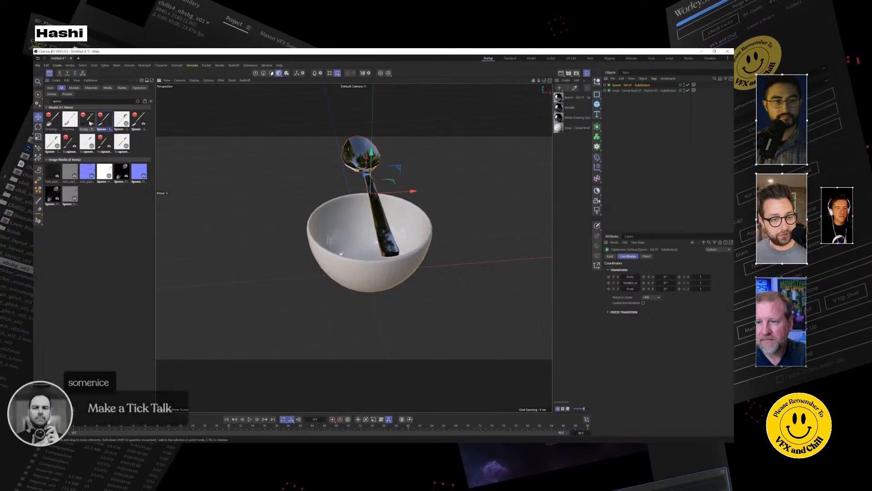
pyautogui.click(38, 127)
pyautogui.moveTo(375, 203); pyautogui.dragTo(377, 148)
pyautogui.keyDown('alt'); pyautogui.moveTo(397, 229); pyautogui.dragTo(293, 214); pyautogui.keyUp('alt')
# Scale the cereal bowl so it becomes wider and shallower around the spoon.
pyautogui.press('t')
pyautogui.click(342, 237)
pyautogui.moveTo(377, 249); pyautogui.dragTo(442, 242)
pyautogui.hotkey('ctrl', 'z')
pyautogui.moveTo(380, 273); pyautogui.dragTo(636, 283)
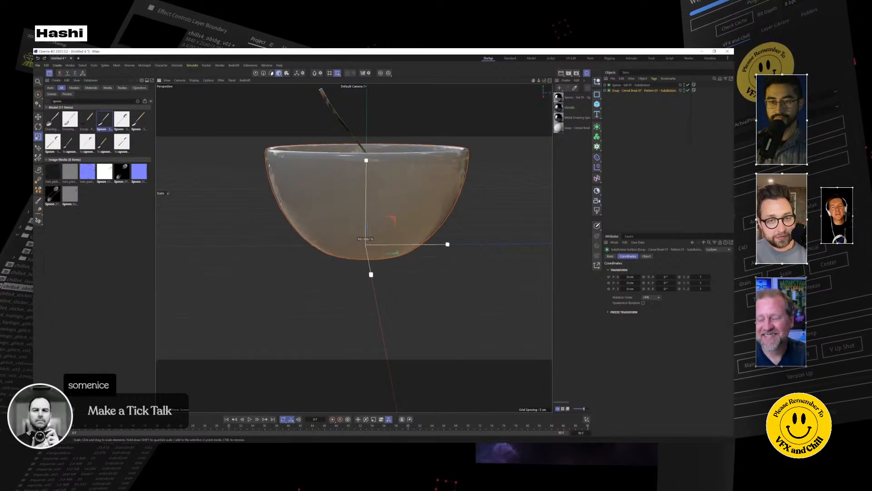
pyautogui.moveTo(281, 186); pyautogui.dragTo(321, 185)
pyautogui.moveTo(368, 203); pyautogui.dragTo(368, 218)
pyautogui.keyDown('alt'); pyautogui.moveTo(353, 247); pyautogui.dragTo(347, 276); pyautogui.keyUp('alt')
pyautogui.moveTo(464, 238); pyautogui.dragTo(436, 257)
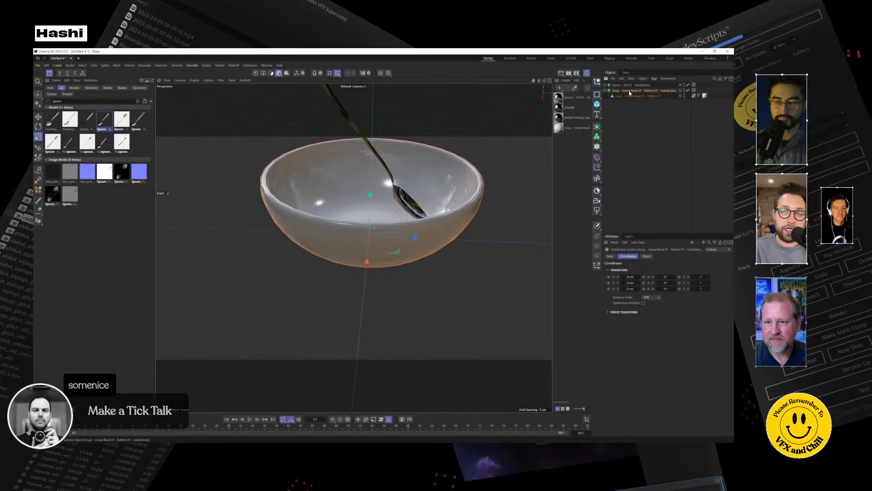
# Expand the spoon and bowl subdivision objects and select the bowl's polygon object.
pyautogui.click(629, 96)
pyautogui.click(604, 85)
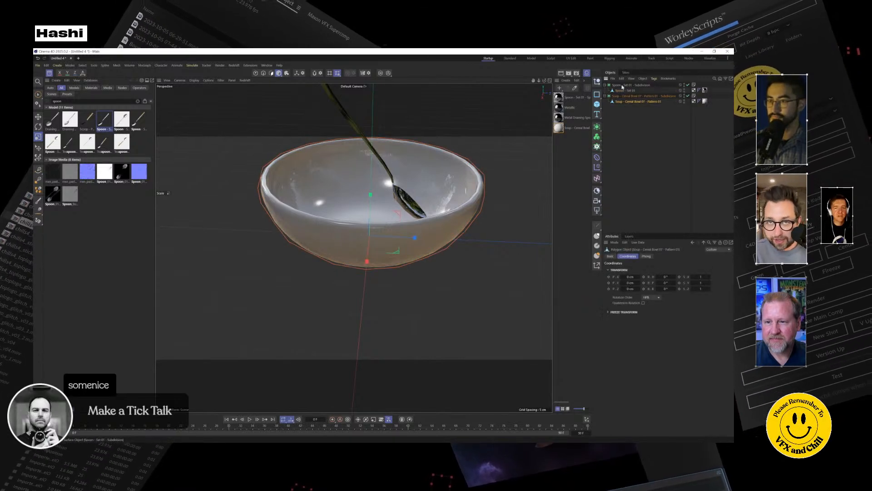
pyautogui.click(631, 102)
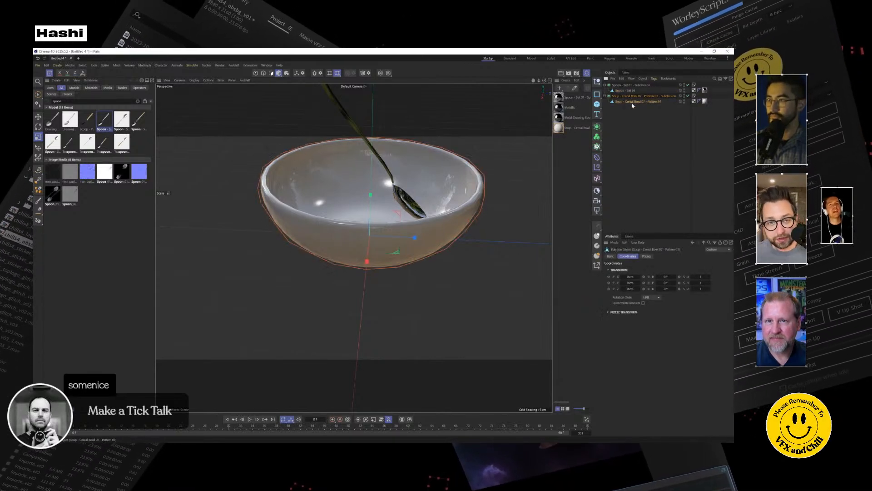
pyautogui.keyDown('alt'); pyautogui.moveTo(326, 202); pyautogui.dragTo(320, 308); pyautogui.keyUp('alt')
pyautogui.scroll(-4, 359, 302)
pyautogui.keyDown('alt'); pyautogui.moveTo(381, 297); pyautogui.dragTo(381, 220, button='middle'); pyautogui.keyUp('alt')
pyautogui.keyDown('alt'); pyautogui.moveTo(381, 220); pyautogui.dragTo(338, 298); pyautogui.keyUp('alt')
pyautogui.scroll(5, 390, 246)
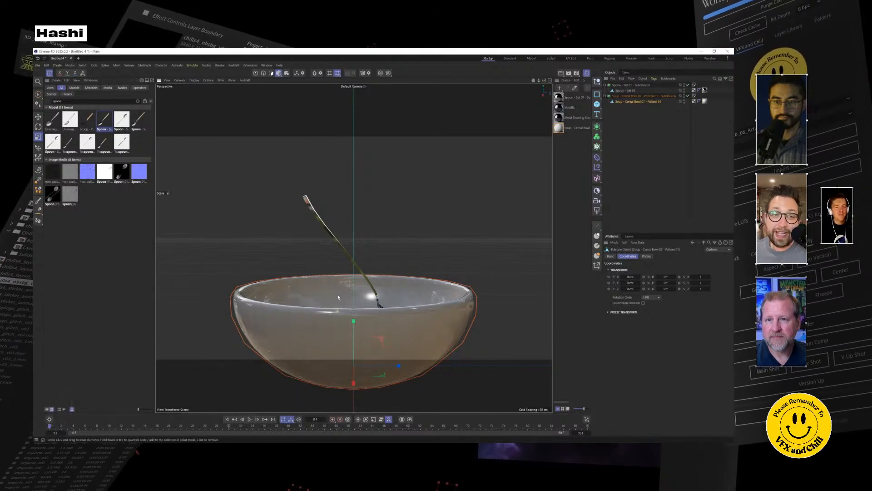
pyautogui.moveTo(338, 298)
pyautogui.keyDown('alt'); pyautogui.mouseDown()
pyautogui.moveTo(337, 290)
pyautogui.moveTo(336, 309)
pyautogui.moveTo(333, 287)
pyautogui.mouseUp(); pyautogui.keyUp('alt')
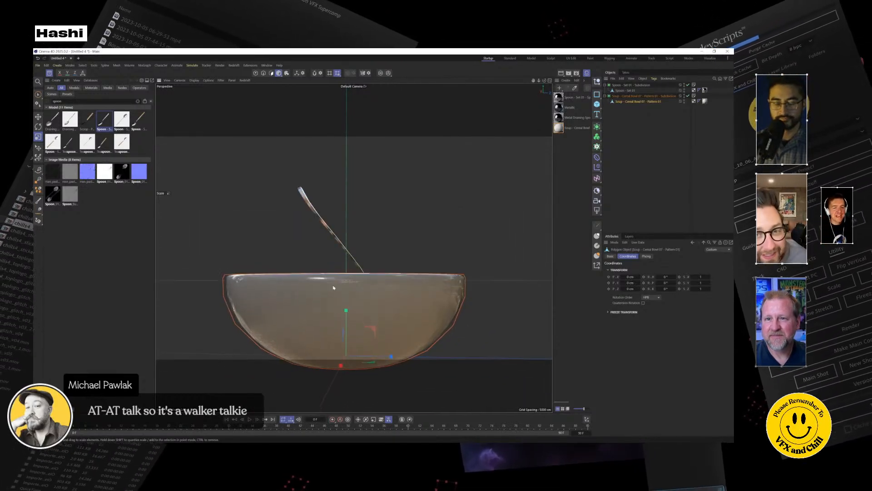
# Select the spoon's polygon object and rotate it so the spoon turns about its handle.
pyautogui.keyDown('alt'); pyautogui.moveTo(304, 219); pyautogui.dragTo(309, 233); pyautogui.keyUp('alt')
pyautogui.click(339, 247)
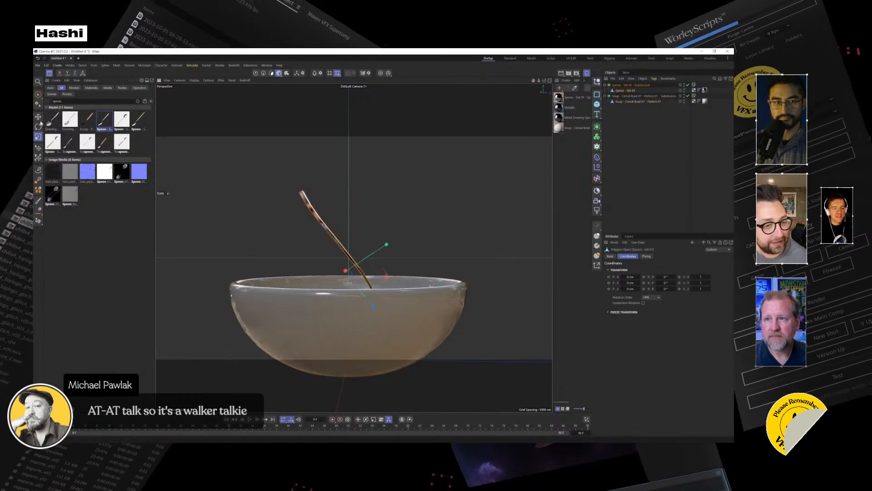
pyautogui.press('r')
pyautogui.click(626, 91)
pyautogui.moveTo(356, 263); pyautogui.dragTo(337, 273)
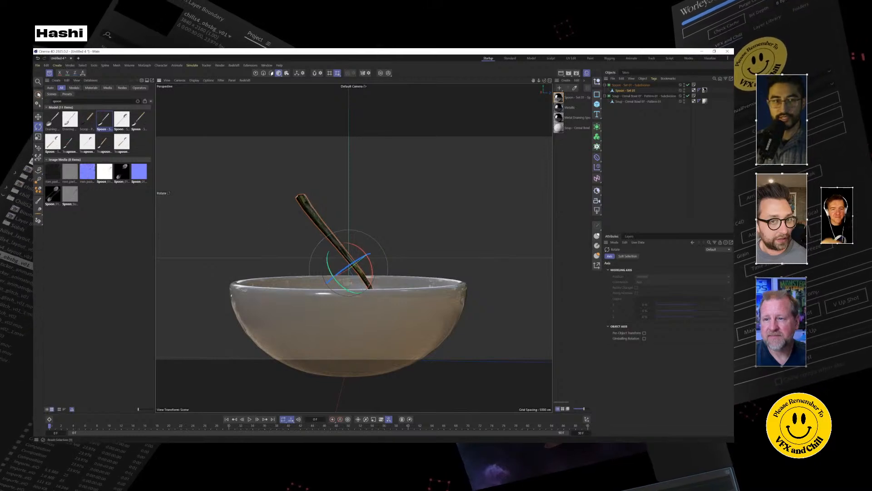
# Switch to the Brush Selection tool and undo the last changes to the spoon.
pyautogui.click(38, 94)
pyautogui.hotkey('ctrl', 'z')
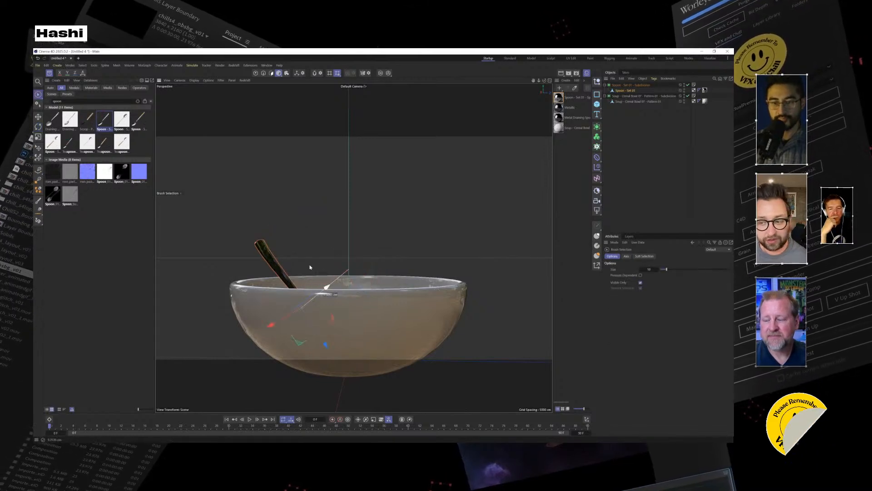
pyautogui.hotkey('ctrl', 'z')
# Undo the last spoon change, move the spoon up and outward so its handle extends past the bowl's rim, and deselect everything.
pyautogui.hotkey('ctrl', 'z')
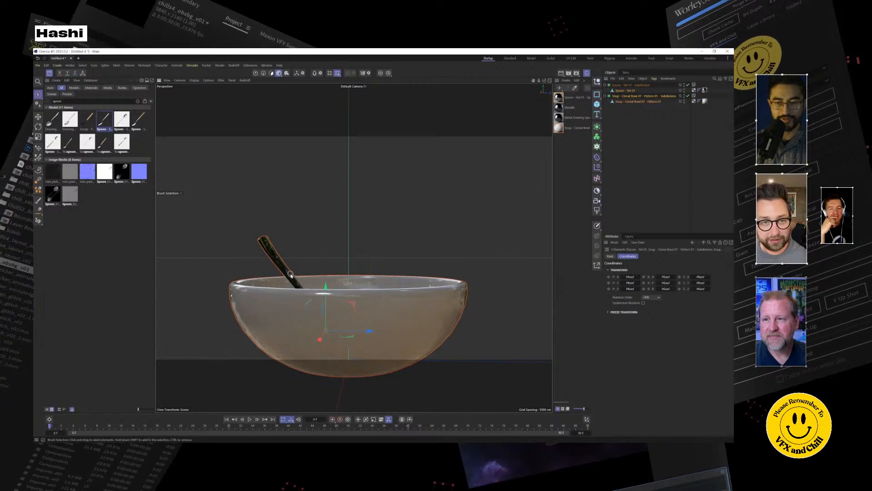
pyautogui.hotkey('ctrl', 'z')
pyautogui.press('e')
pyautogui.moveTo(290, 278); pyautogui.dragTo(243, 232)
pyautogui.scroll(-1, 397, 313)
pyautogui.click(638, 164)
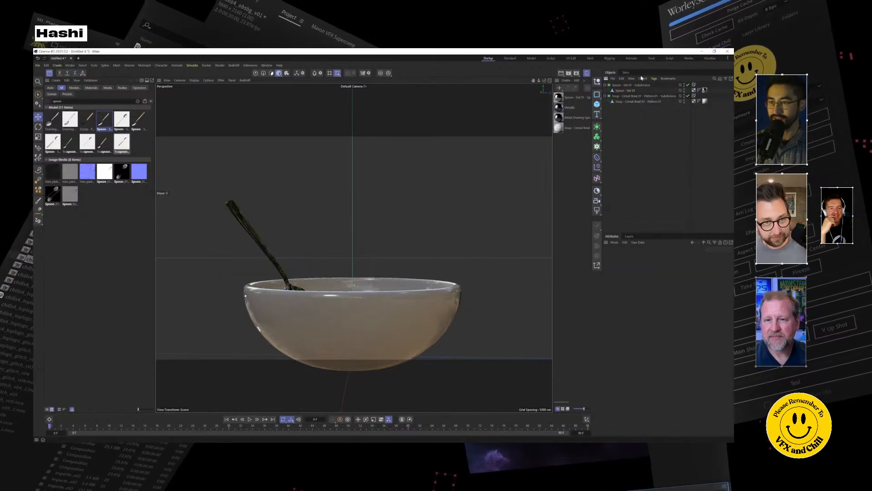
# Examine the spoon's placement in the bowl from above, from the side and at rim level.
pyautogui.keyDown('alt'); pyautogui.moveTo(307, 275); pyautogui.dragTo(315, 254, button='middle'); pyautogui.keyUp('alt')
pyautogui.moveTo(314, 254)
pyautogui.keyDown('alt'); pyautogui.mouseDown()
pyautogui.moveTo(314, 293)
pyautogui.moveTo(315, 258)
pyautogui.mouseUp(); pyautogui.keyUp('alt')
pyautogui.keyDown('alt'); pyautogui.moveTo(356, 222); pyautogui.dragTo(353, 253, button='middle'); pyautogui.keyUp('alt')
pyautogui.keyDown('alt'); pyautogui.moveTo(353, 254); pyautogui.dragTo(360, 302); pyautogui.keyUp('alt')
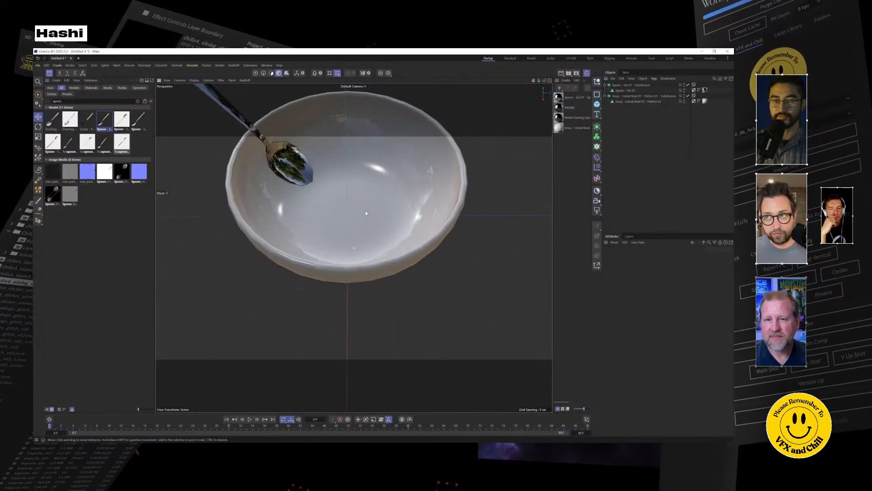
pyautogui.keyDown('alt'); pyautogui.moveTo(366, 211); pyautogui.dragTo(375, 252, button='middle'); pyautogui.keyUp('alt')
pyautogui.keyDown('alt'); pyautogui.moveTo(375, 253); pyautogui.dragTo(376, 257); pyautogui.keyUp('alt')
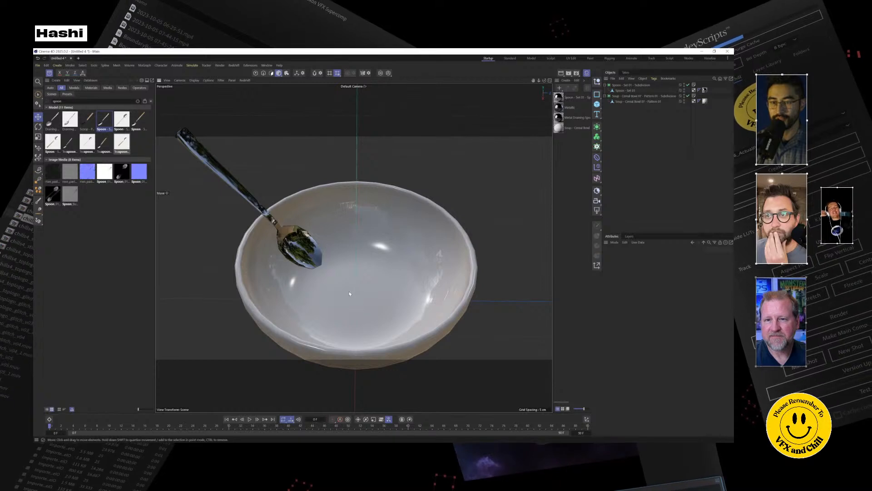
pyautogui.keyDown('alt'); pyautogui.moveTo(358, 324); pyautogui.dragTo(346, 288); pyautogui.keyUp('alt')
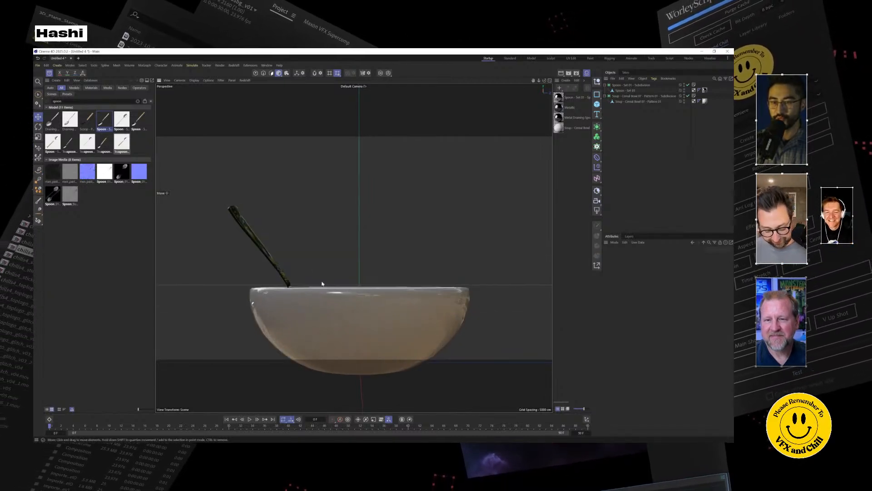
pyautogui.keyDown('alt'); pyautogui.moveTo(415, 261); pyautogui.dragTo(385, 257); pyautogui.keyUp('alt')
pyautogui.keyDown('alt'); pyautogui.moveTo(385, 257); pyautogui.dragTo(397, 208, button='middle'); pyautogui.keyUp('alt')
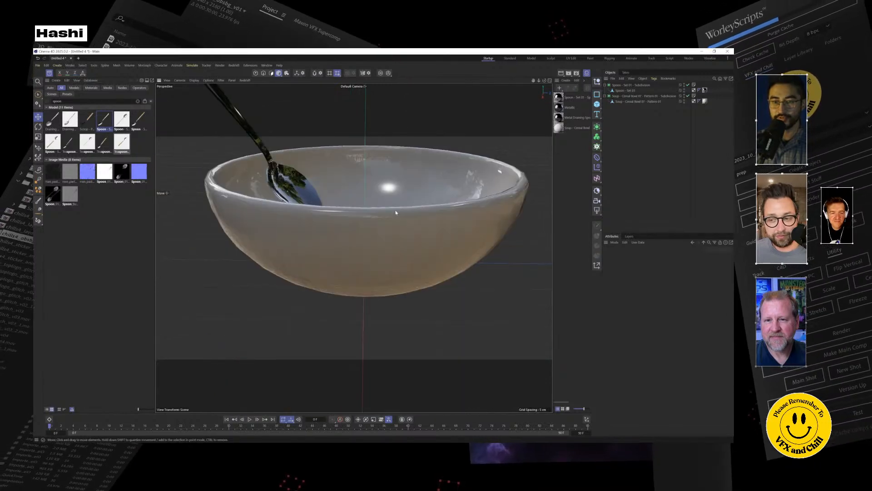
pyautogui.scroll(-5, 387, 259)
pyautogui.keyDown('alt'); pyautogui.moveTo(383, 257); pyautogui.dragTo(383, 269); pyautogui.keyUp('alt')
pyautogui.keyDown('alt'); pyautogui.moveTo(384, 269); pyautogui.dragTo(383, 306, button='middle'); pyautogui.keyUp('alt')
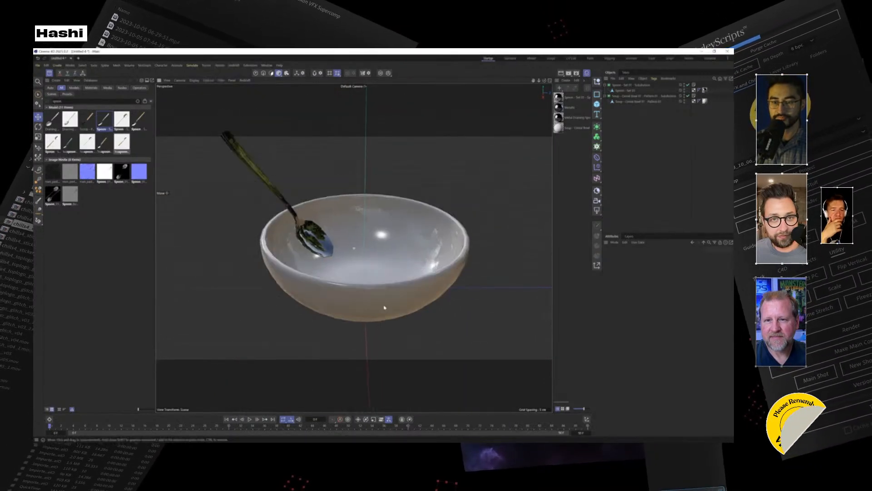
pyautogui.keyDown('alt'); pyautogui.moveTo(383, 305); pyautogui.dragTo(383, 293); pyautogui.keyUp('alt')
# Select the spoon, rotate it to a flatter angle and move it further in over the bowl.
pyautogui.click(249, 181)
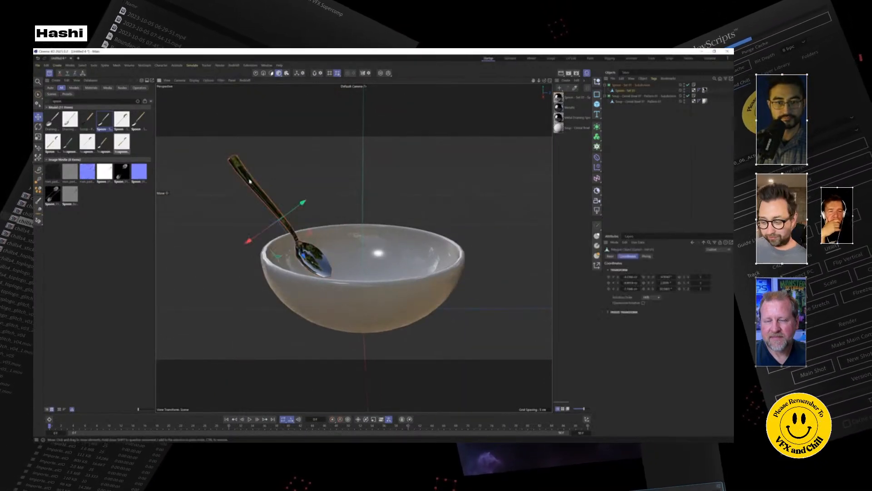
pyautogui.click(38, 126)
pyautogui.moveTo(293, 206); pyautogui.dragTo(273, 183)
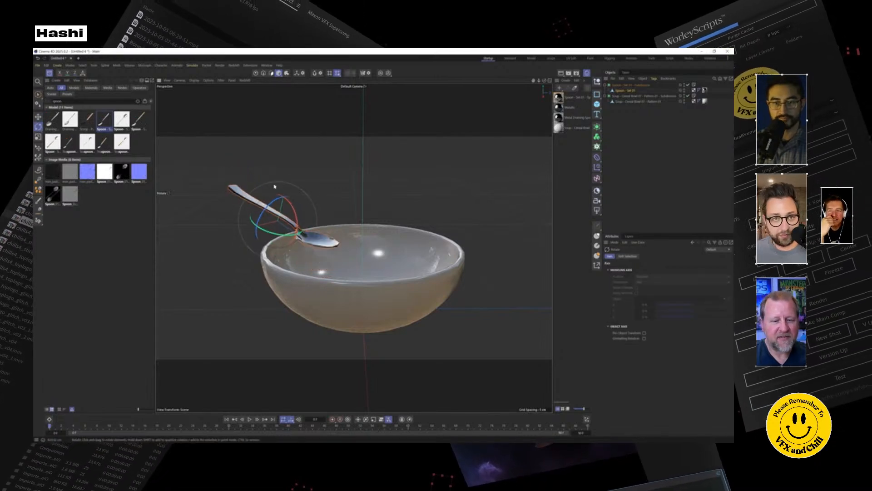
pyautogui.click(38, 116)
pyautogui.moveTo(307, 214); pyautogui.dragTo(329, 242)
pyautogui.keyDown('alt'); pyautogui.moveTo(368, 289); pyautogui.dragTo(371, 343); pyautogui.keyUp('alt')
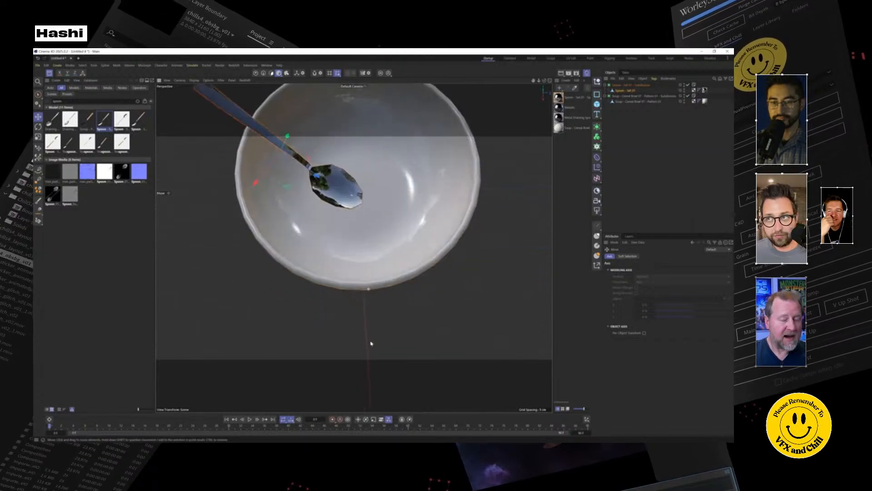
pyautogui.keyDown('alt'); pyautogui.moveTo(362, 244); pyautogui.dragTo(356, 357, button='middle'); pyautogui.keyUp('alt')
pyautogui.moveTo(355, 357)
pyautogui.keyDown('alt'); pyautogui.mouseDown()
pyautogui.moveTo(351, 300)
pyautogui.moveTo(348, 353)
pyautogui.mouseUp(); pyautogui.keyUp('alt')
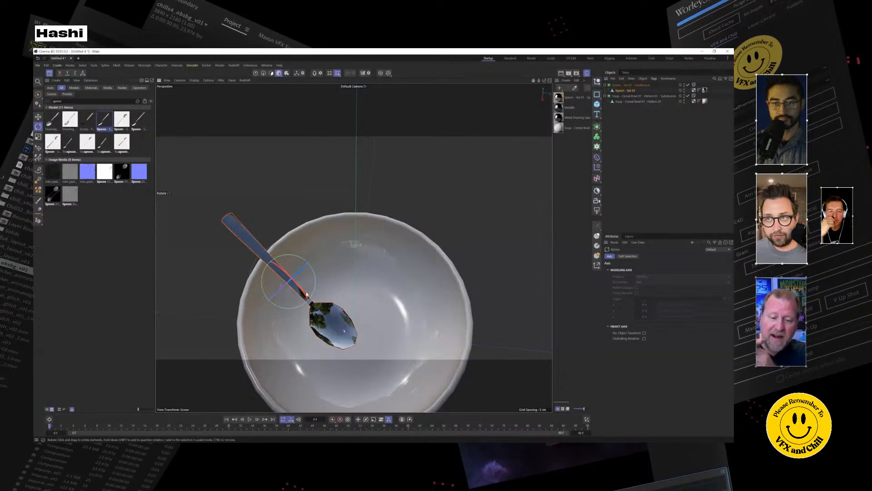
# Adjust the spoon's position and rotation so it lies nearly level across the bowl's rim, undoing one stray change along the way.
pyautogui.moveTo(297, 307); pyautogui.dragTo(241, 197)
pyautogui.press('e')
pyautogui.moveTo(301, 222); pyautogui.dragTo(309, 193)
pyautogui.moveTo(255, 221); pyautogui.dragTo(322, 252)
pyautogui.keyDown('alt'); pyautogui.moveTo(336, 284); pyautogui.dragTo(449, 284); pyautogui.keyUp('alt')
pyautogui.moveTo(391, 221); pyautogui.dragTo(219, 259)
pyautogui.hotkey('ctrl', 'z')
pyautogui.press('r')
pyautogui.keyDown('alt'); pyautogui.moveTo(322, 301); pyautogui.dragTo(425, 269); pyautogui.keyUp('alt')
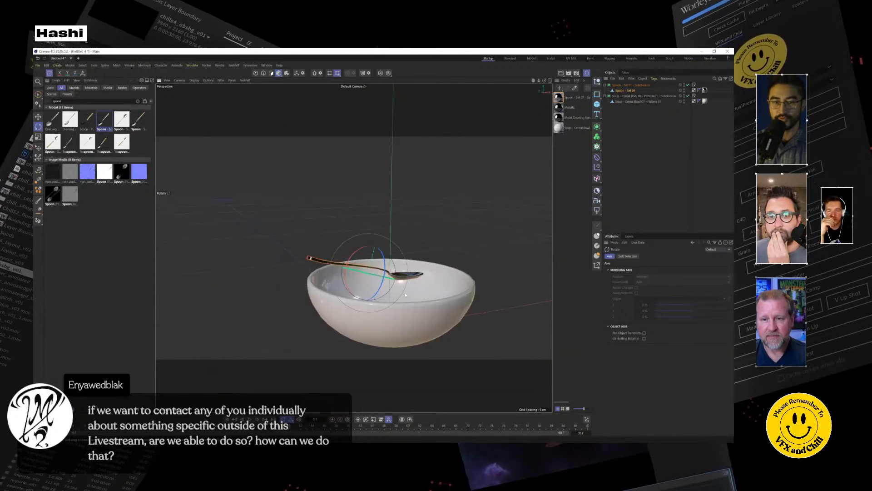
# Move the spoon so its head sits over the middle of the bowl and its handle crosses the back rim.
pyautogui.press('e')
pyautogui.keyDown('alt'); pyautogui.moveTo(353, 247); pyautogui.dragTo(333, 258); pyautogui.keyUp('alt')
pyautogui.moveTo(398, 286); pyautogui.dragTo(349, 272)
pyautogui.moveTo(322, 220); pyautogui.dragTo(313, 248)
pyautogui.keyDown('alt'); pyautogui.moveTo(352, 270); pyautogui.dragTo(324, 218); pyautogui.keyUp('alt')
pyautogui.keyDown('alt'); pyautogui.moveTo(368, 286); pyautogui.dragTo(504, 251); pyautogui.keyUp('alt')
pyautogui.keyDown('alt'); pyautogui.moveTo(341, 290); pyautogui.dragTo(282, 255); pyautogui.keyUp('alt')
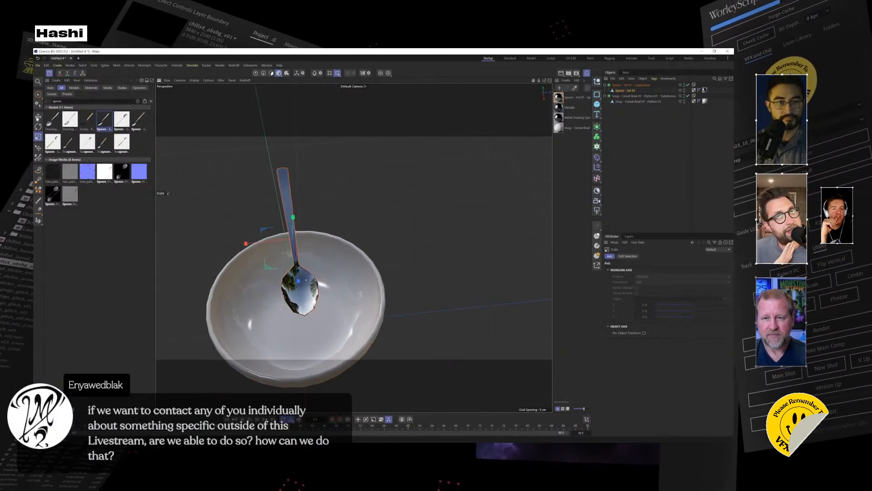
# Move and tilt the spoon so its head rests inside the bowl, and clear the accidental bowl selection.
pyautogui.click(38, 117)
pyautogui.moveTo(300, 277); pyautogui.dragTo(290, 260)
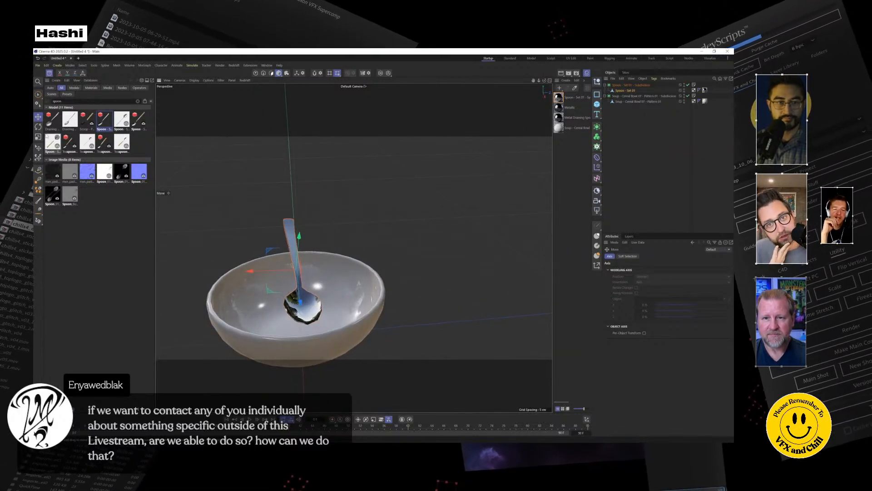
pyautogui.click(38, 127)
pyautogui.moveTo(297, 288); pyautogui.dragTo(307, 272)
pyautogui.click(280, 262)
pyautogui.scroll(5, 307, 272)
pyautogui.keyDown('alt'); pyautogui.moveTo(354, 248); pyautogui.dragTo(316, 244); pyautogui.keyUp('alt')
pyautogui.click(39, 116)
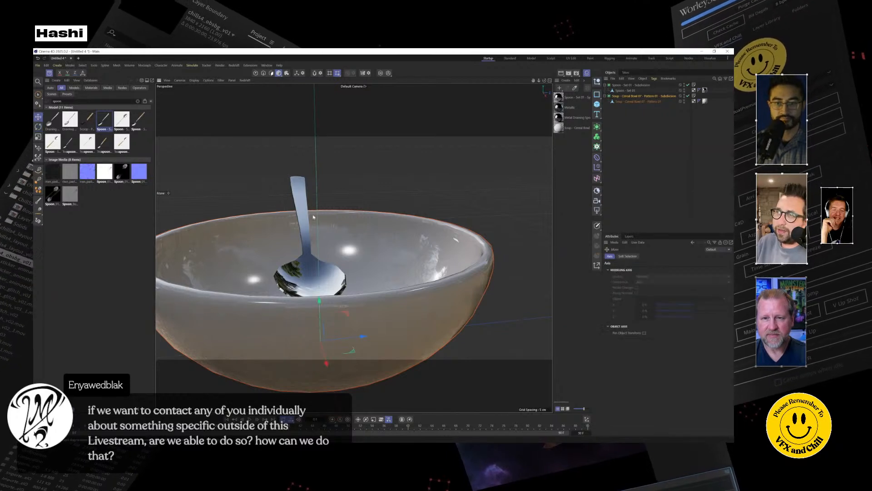
pyautogui.click(635, 153)
# Reselect the spoon's polygon object and fine-tune its position inside the bowl.
pyautogui.click(632, 85)
pyautogui.click(305, 217)
pyautogui.keyDown('alt'); pyautogui.moveTo(305, 217); pyautogui.dragTo(321, 279); pyautogui.keyUp('alt')
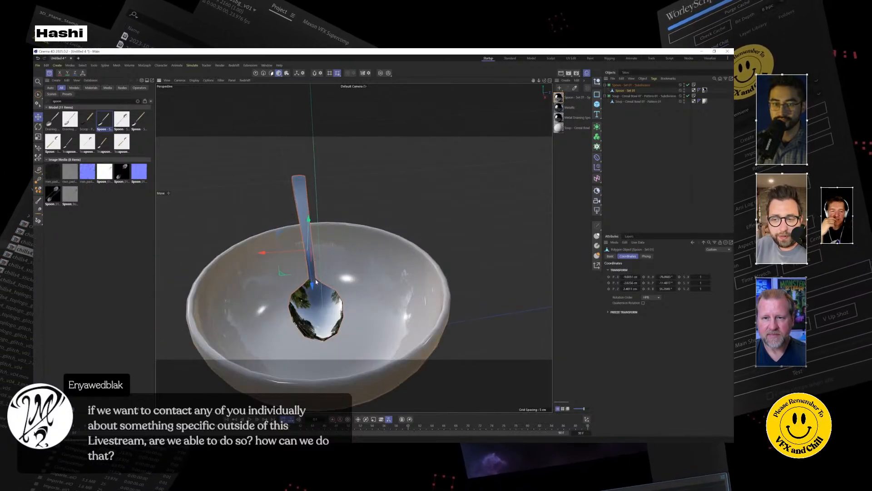
pyautogui.moveTo(312, 285)
pyautogui.mouseDown()
pyautogui.moveTo(309, 257)
pyautogui.moveTo(311, 270)
pyautogui.mouseUp()
pyautogui.moveTo(322, 304)
pyautogui.keyDown('alt'); pyautogui.mouseDown()
pyautogui.moveTo(407, 290)
pyautogui.moveTo(312, 293)
pyautogui.mouseUp(); pyautogui.keyUp('alt')
pyautogui.keyDown('alt'); pyautogui.moveTo(414, 276); pyautogui.dragTo(355, 217); pyautogui.keyUp('alt')
# Save the scene as Bowl_01 in the 3D STUFF folder inside the current project's ELEMENTS folder.
pyautogui.click(38, 65)
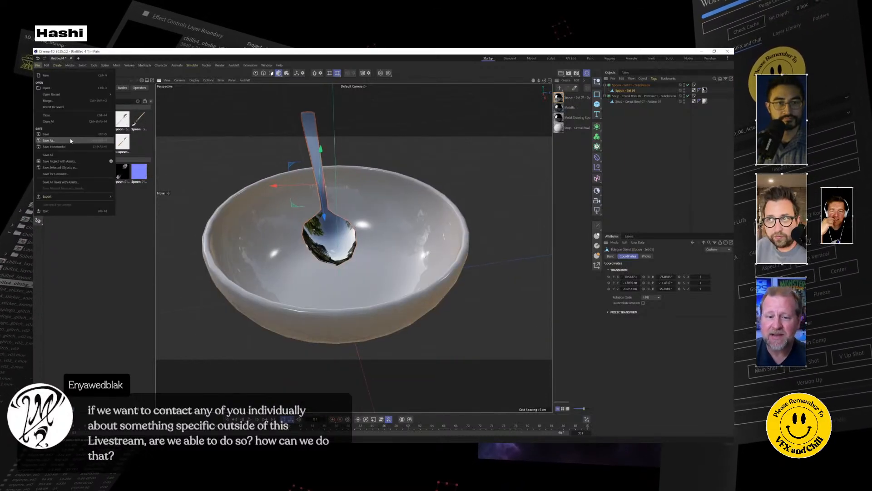
pyautogui.click(71, 141)
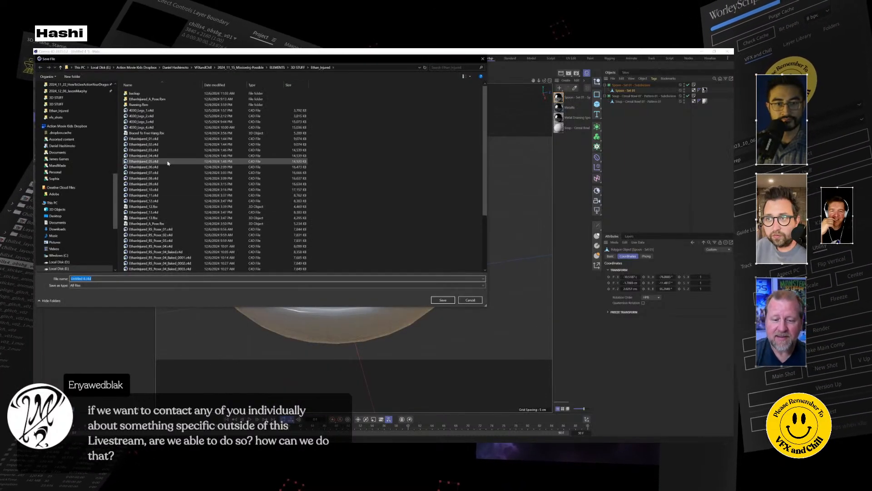
pyautogui.click(68, 91)
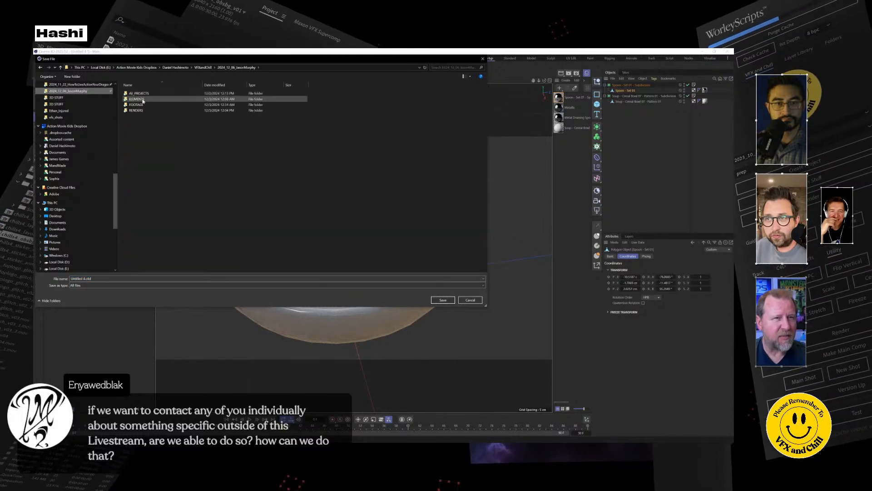
pyautogui.doubleClick(136, 99)
pyautogui.doubleClick(137, 94)
pyautogui.click(150, 279)
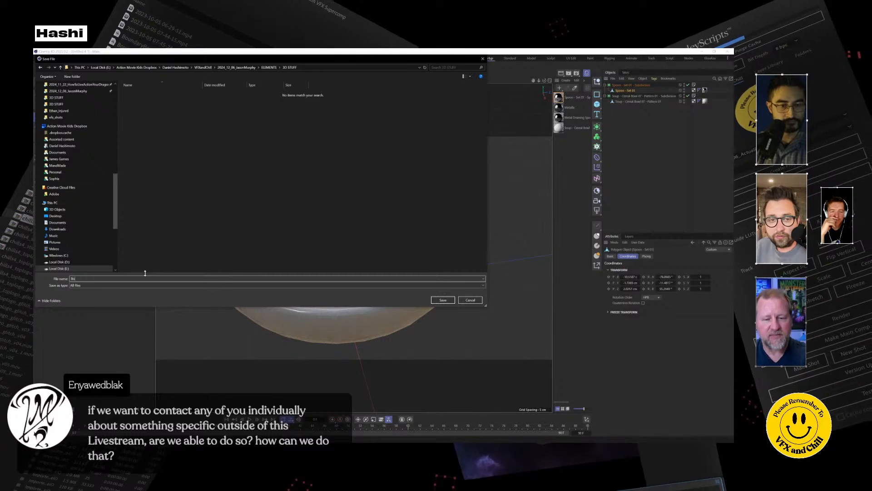
pyautogui.write('Bo')
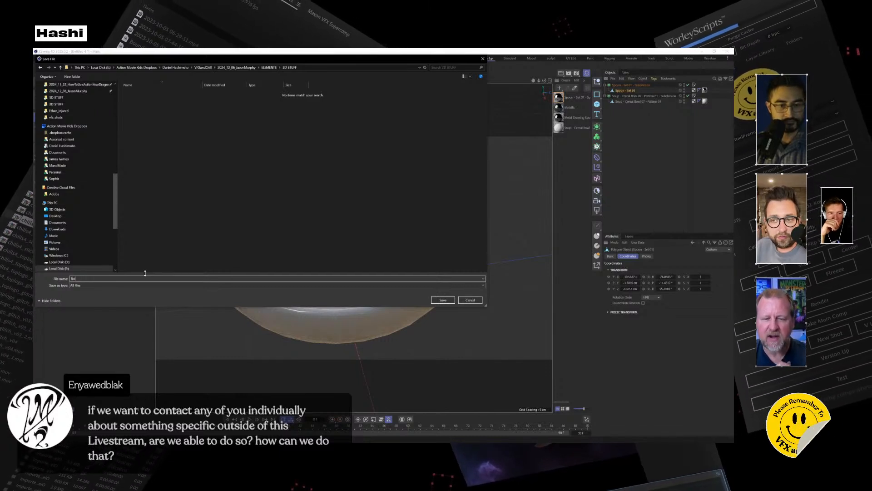
pyautogui.write('wl')
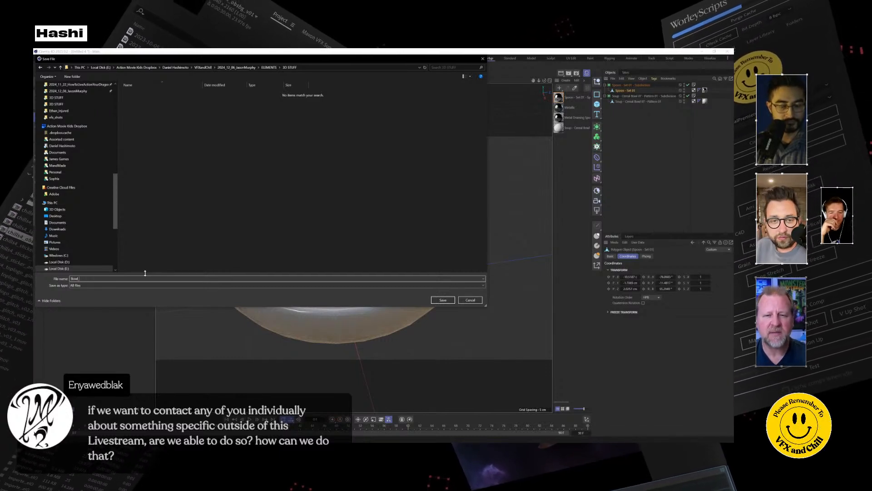
pyautogui.write('_01')
pyautogui.press('Return')
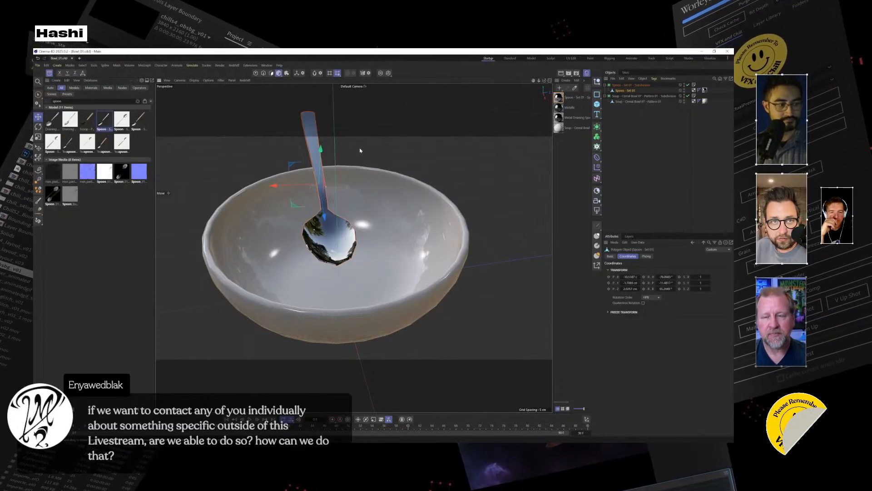
# Search the asset library for celery, and replace that search with vegetable.
pyautogui.keyDown('alt'); pyautogui.moveTo(370, 166); pyautogui.dragTo(345, 182); pyautogui.keyUp('alt')
pyautogui.moveTo(68, 101); pyautogui.dragTo(34, 109)
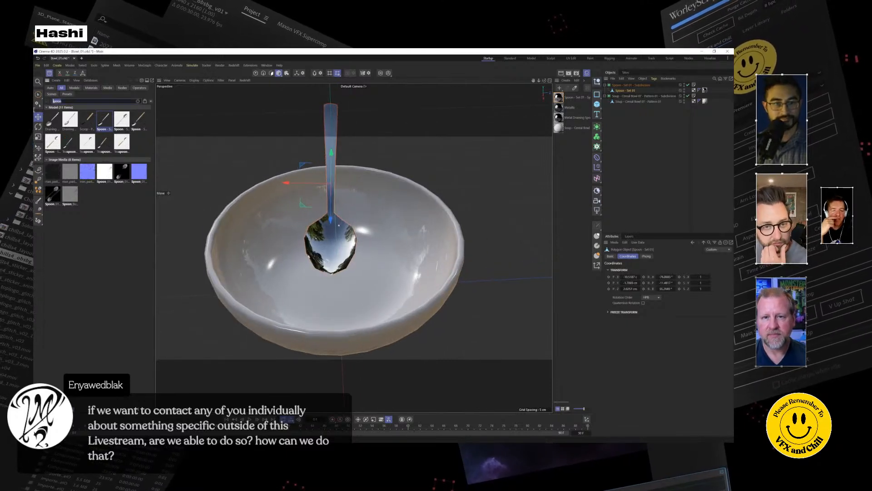
pyautogui.write('celery')
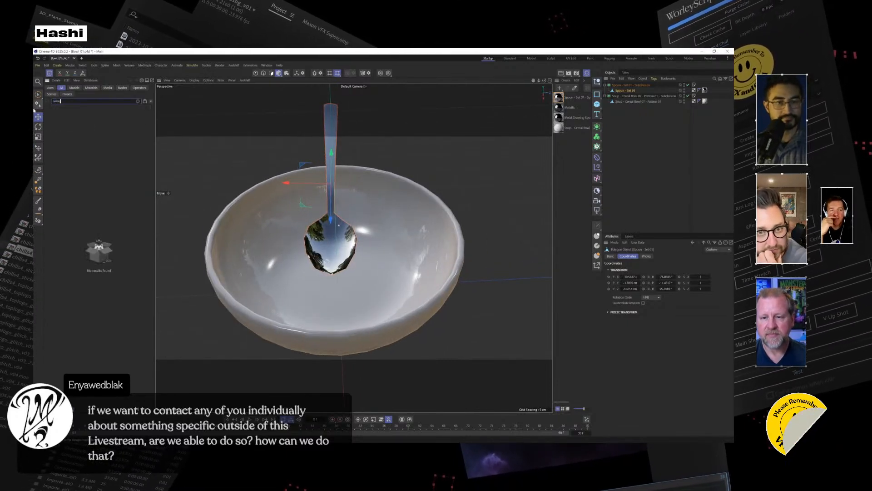
pyautogui.press('BackSpace')
pyautogui.press('BackSpace')
pyautogui.press('BackSpace')
pyautogui.write('vegetab')
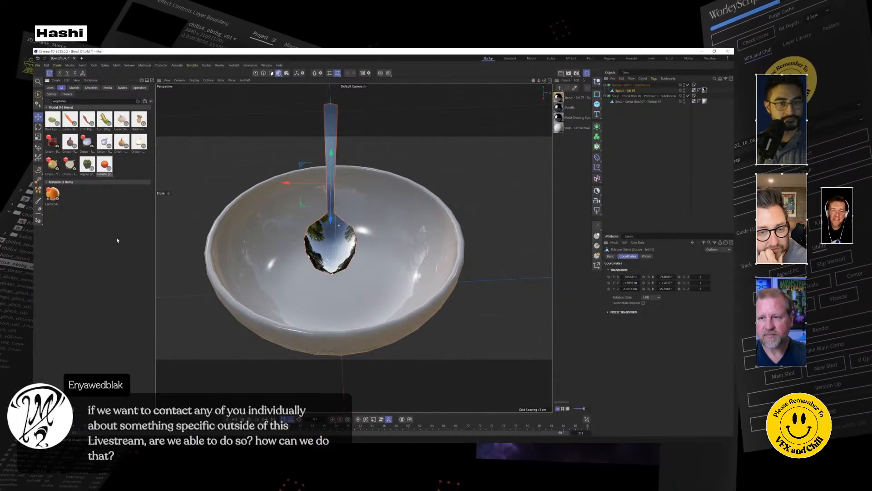
pyautogui.doubleClick(78, 100)
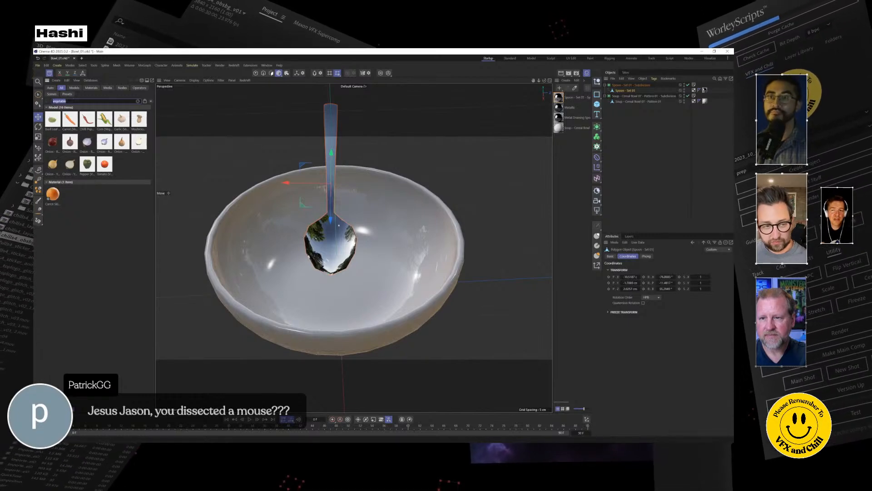
pyautogui.hotkey('alt', 'Tab')
pyautogui.hotkey('alt', 'Tab')
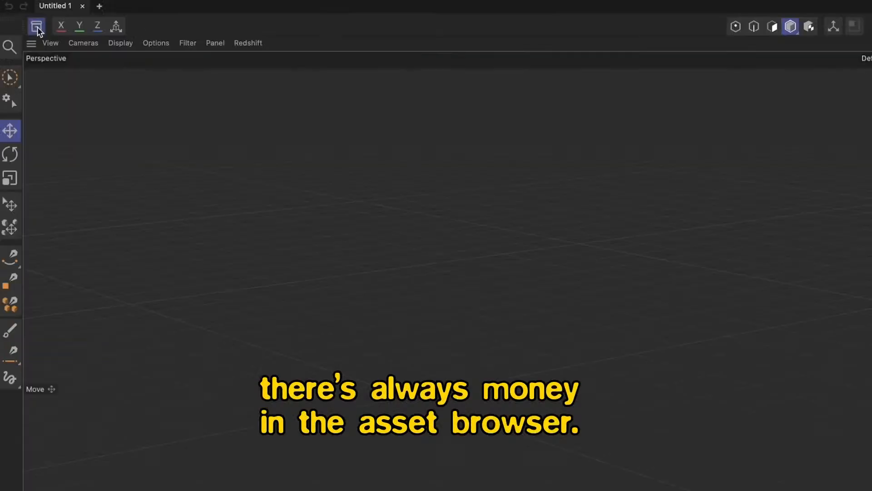
pyautogui.click(157, 124)
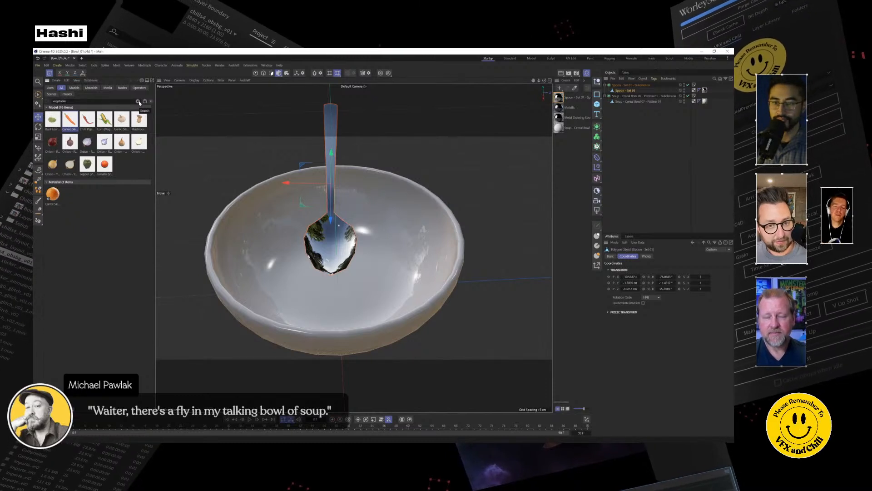
# Clear the asset library search, switch to Quixel Bridge and search its assets for Veggie.
pyautogui.click(138, 101)
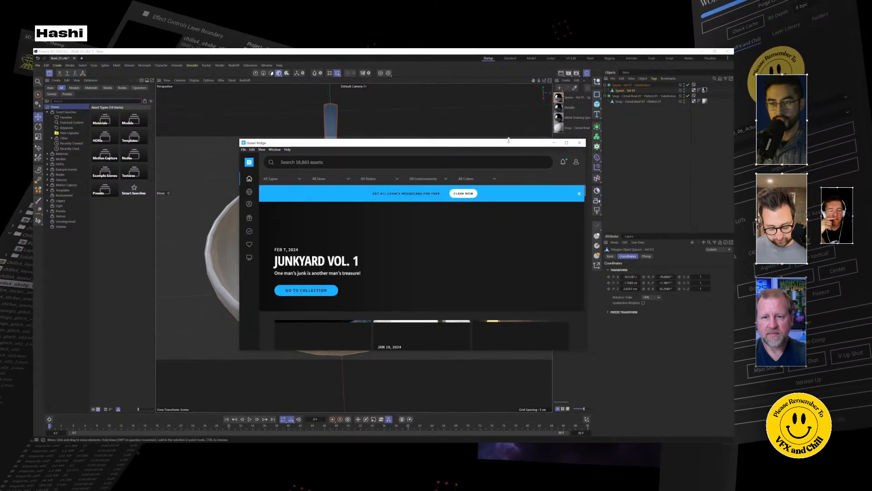
pyautogui.click(306, 161)
pyautogui.write('ve')
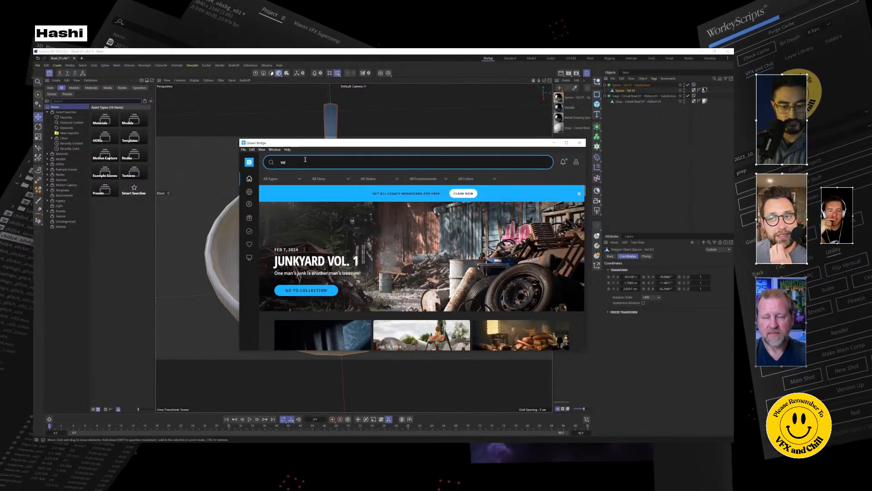
pyautogui.write('ggie')
pyautogui.press('Return')
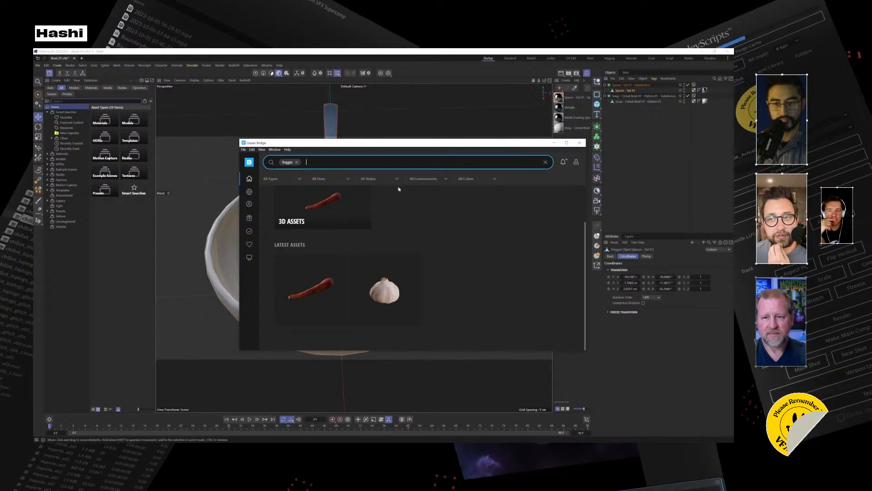
# Reposition the Quixel Bridge window, remove the Veggie filter and enter veg as a new search.
pyautogui.moveTo(411, 143); pyautogui.dragTo(375, 107)
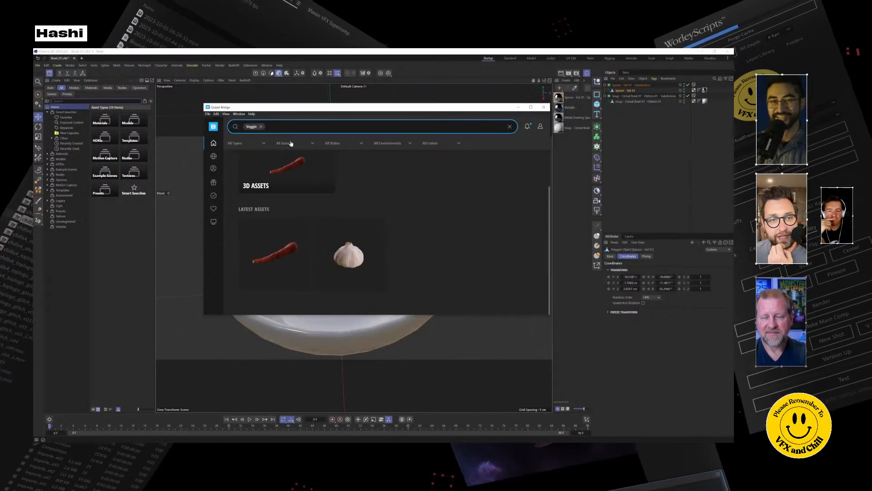
pyautogui.click(261, 127)
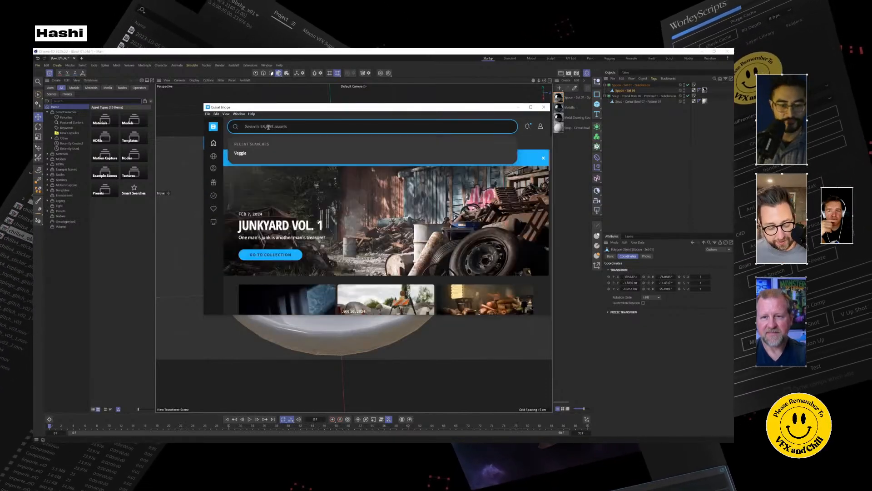
pyautogui.write('veg')
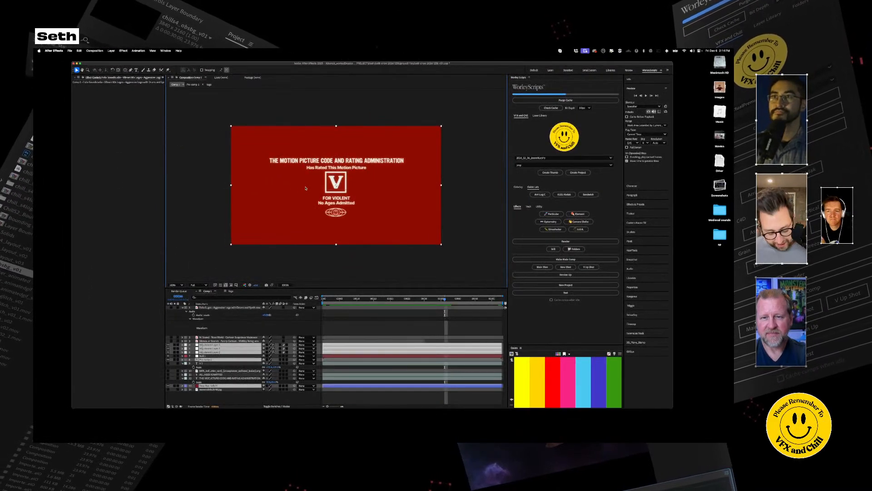
# Switch to After Effects, fit the red rating-card composition to the viewer and maximize the composition panel.
pyautogui.hotkey('shift', '/')
pyautogui.press('`')
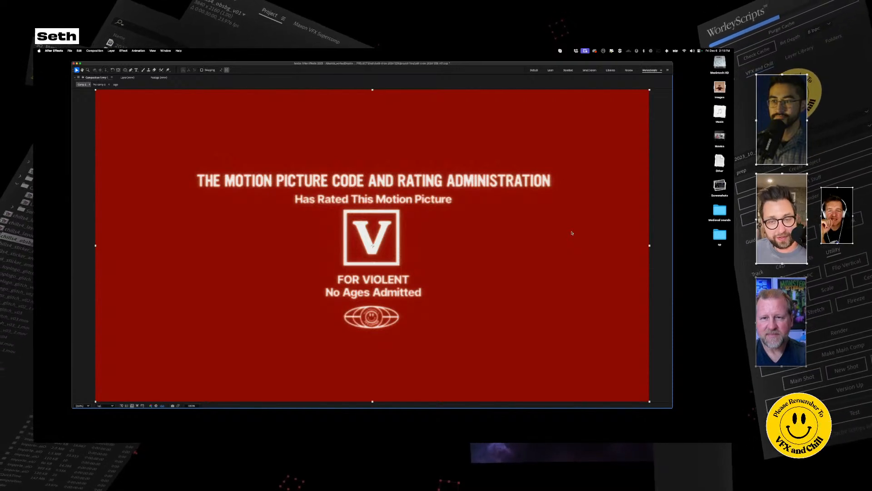
# Restore the full panel layout and select the middle adjustment layer to show its effect settings.
pyautogui.press('`')
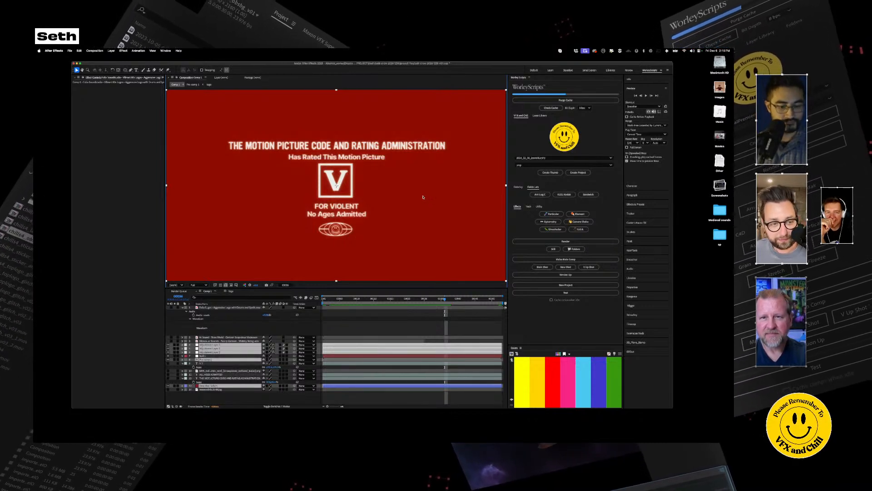
pyautogui.click(220, 338)
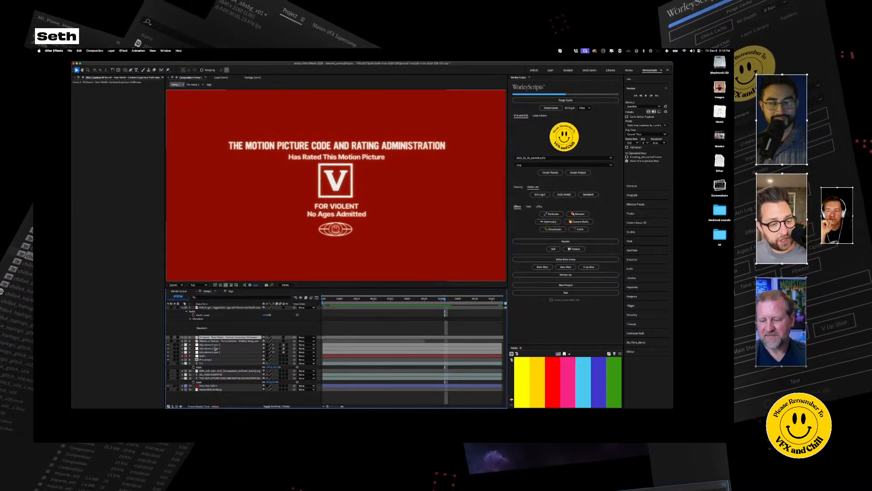
pyautogui.click(213, 348)
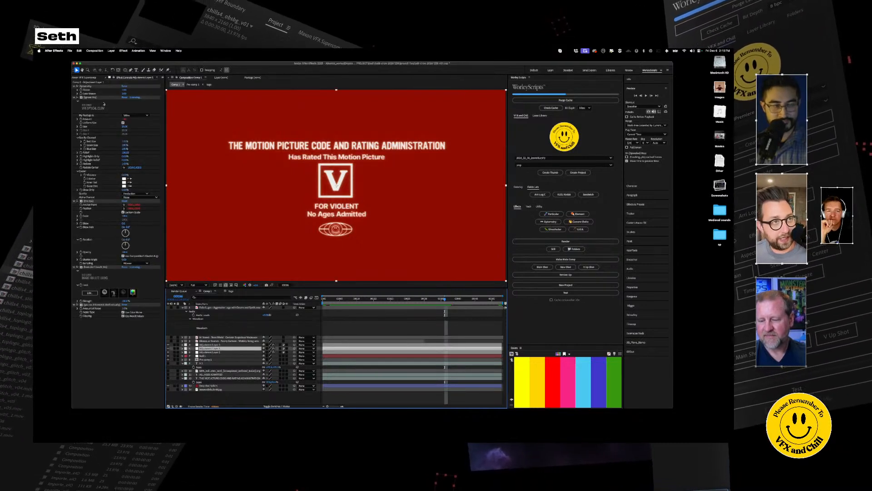
# Examine the adjustment layer's Magic Bullet Looks setup, including its Halation tool settings, and return to the composition.
pyautogui.click(92, 98)
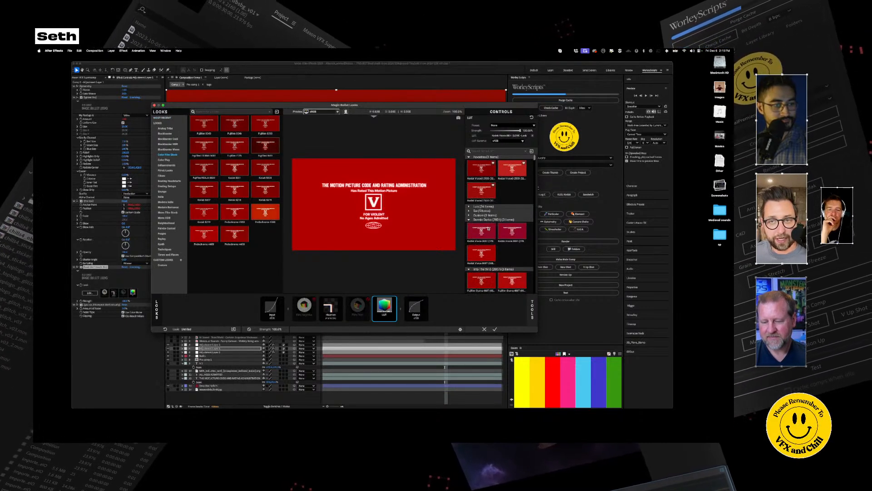
pyautogui.click(326, 310)
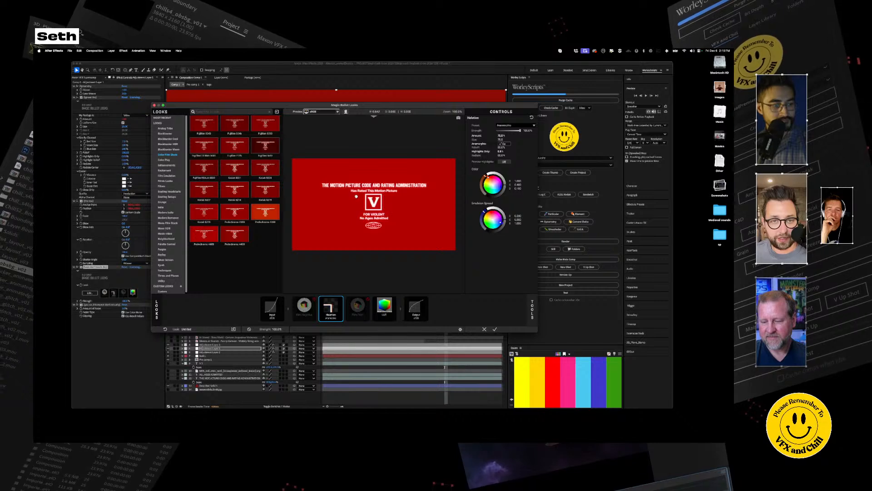
pyautogui.click(495, 329)
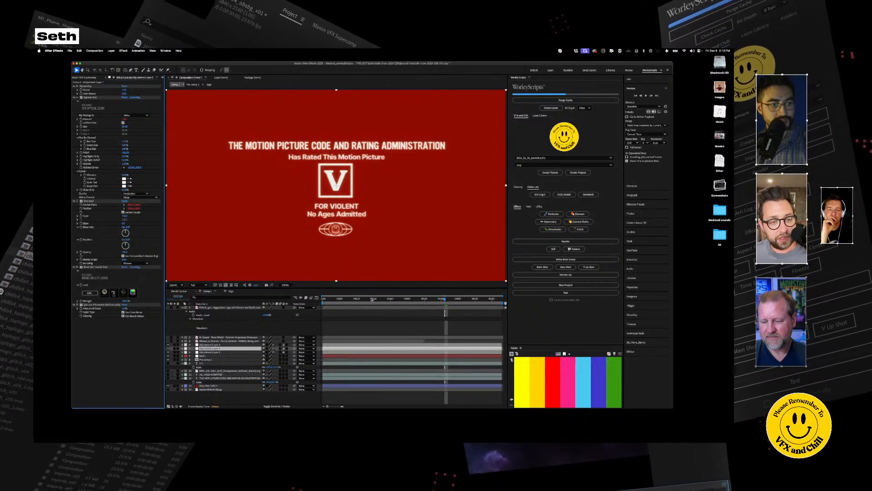
# Select the lowest of the three adjustment layers and examine the damage effect applied to it.
pyautogui.click(210, 352)
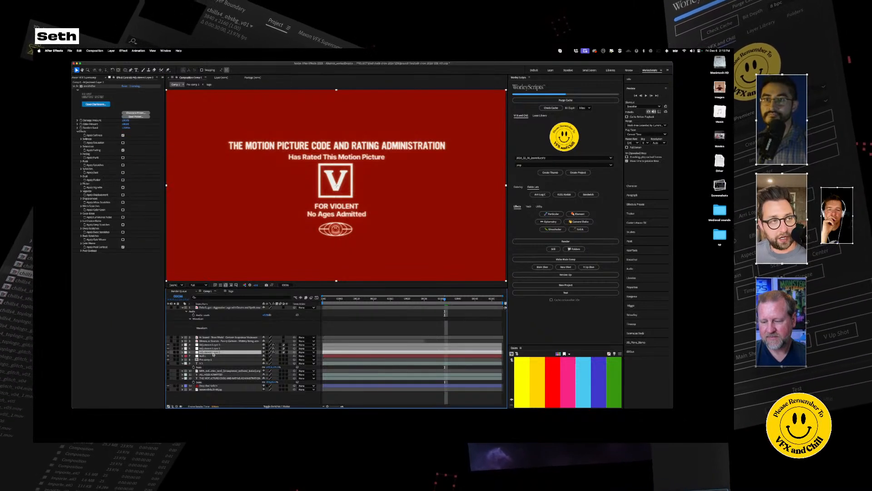
pyautogui.click(90, 89)
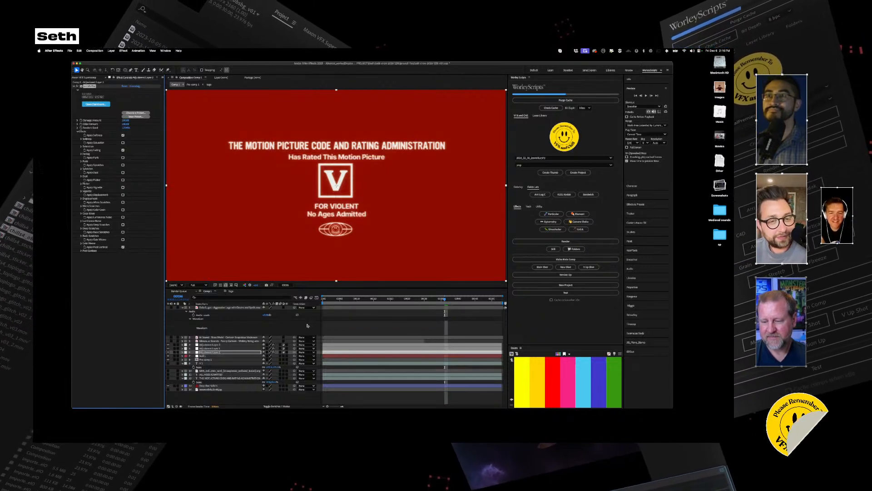
pyautogui.click(307, 325)
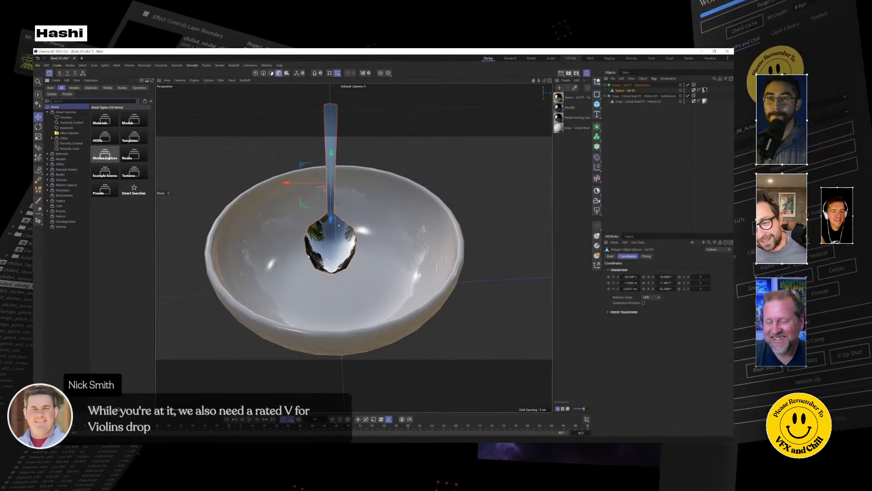
# Switch to the Cinema 4D session with an empty project and open the Sketchfab Importer.
pyautogui.hotkey('alt', 'Tab')
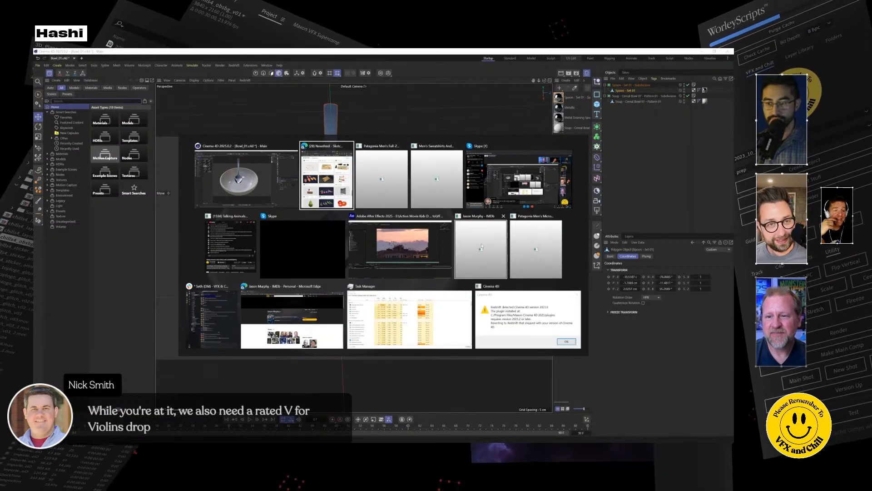
pyautogui.click(558, 350)
pyautogui.click(428, 277)
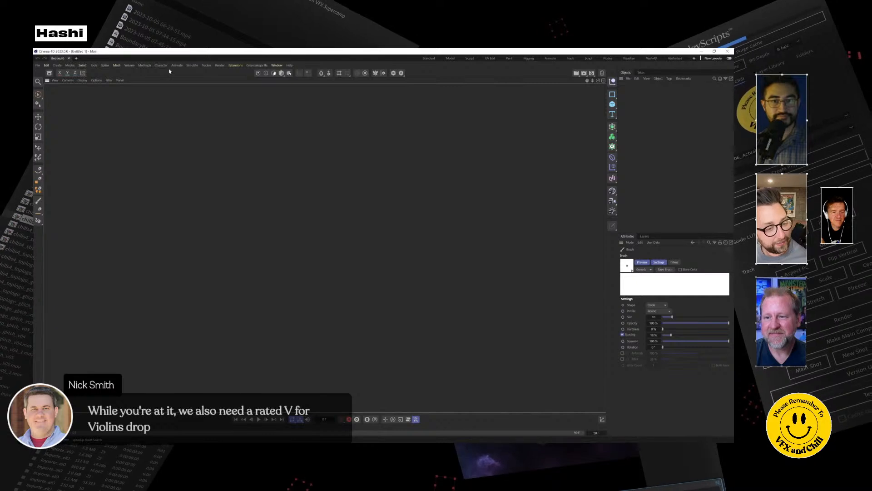
pyautogui.click(277, 65)
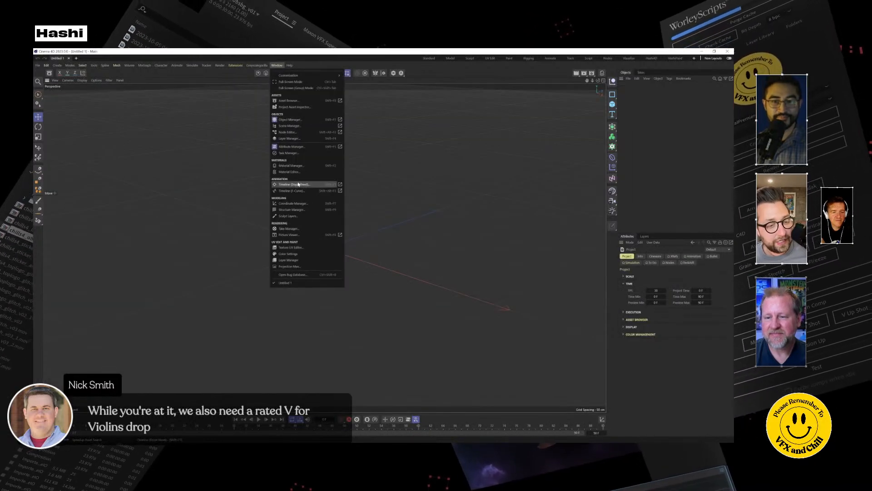
pyautogui.moveTo(235, 65)
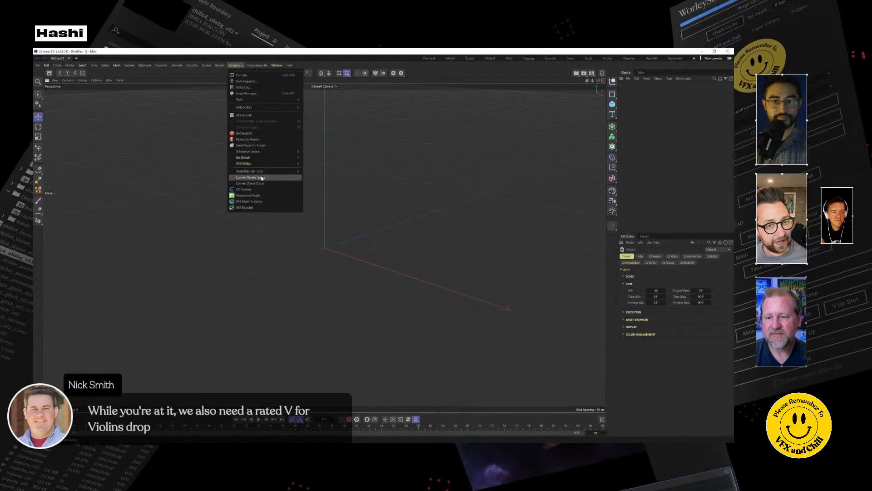
pyautogui.moveTo(266, 173)
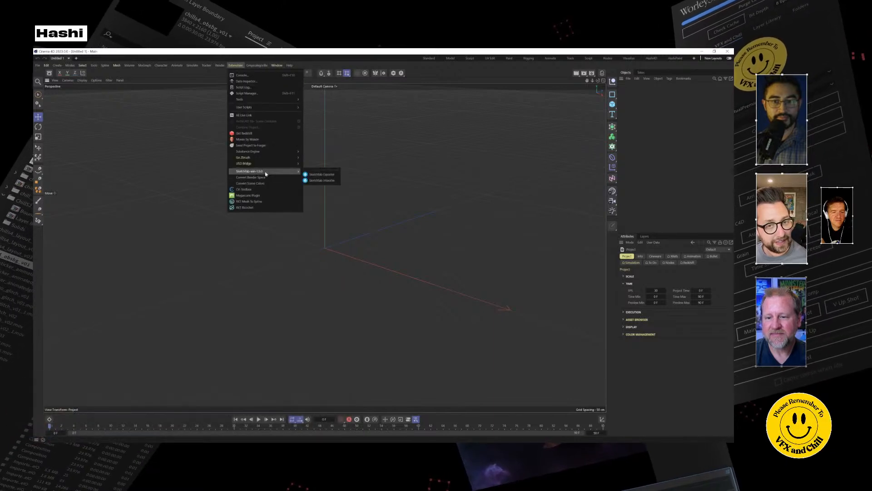
pyautogui.click(313, 181)
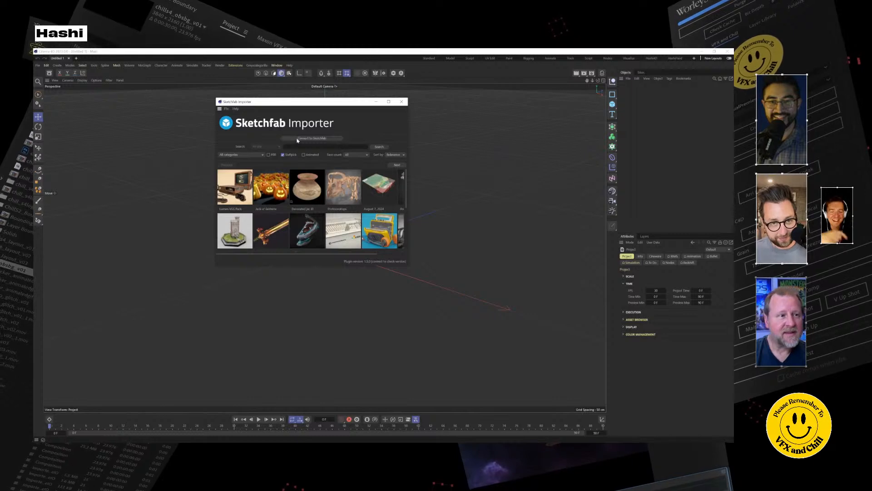
# Turn off the Staffpick filter, search Sketchfab for vegetable and enlarge the importer window.
pyautogui.click(282, 162)
pyautogui.click(298, 154)
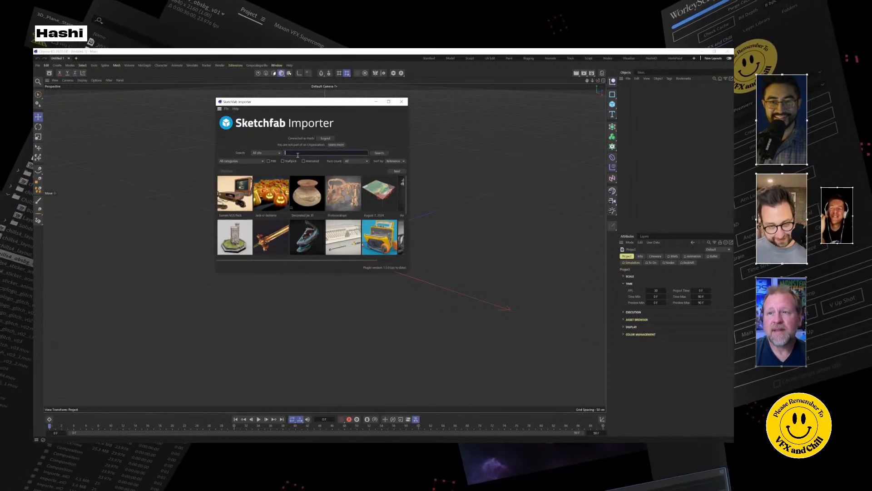
pyautogui.write('vegetable')
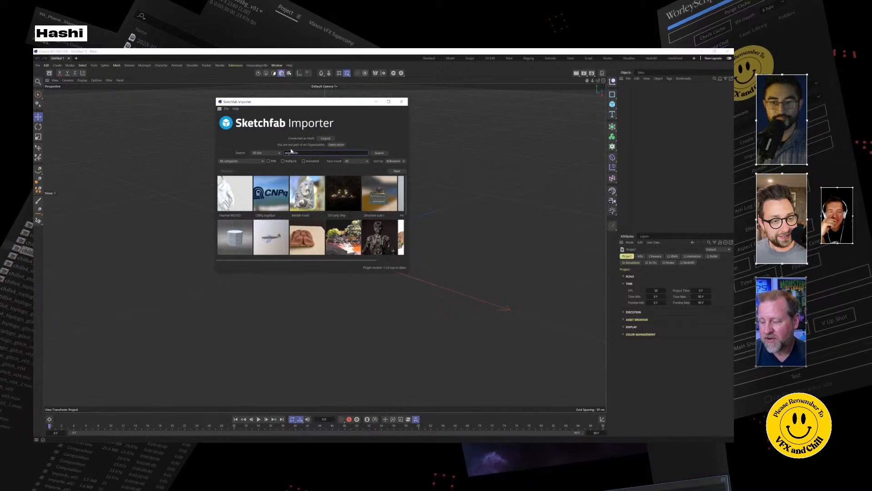
pyautogui.press('Return')
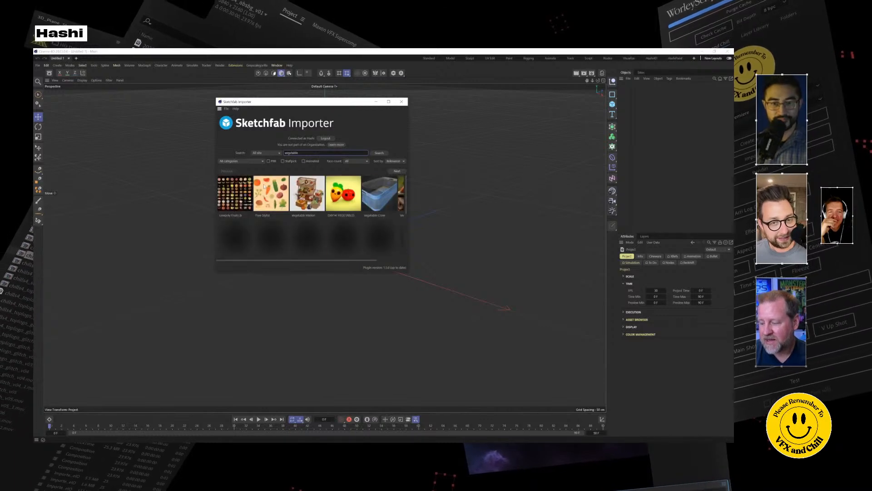
pyautogui.moveTo(408, 271)
pyautogui.mouseDown()
pyautogui.moveTo(557, 400)
pyautogui.moveTo(551, 392)
pyautogui.mouseUp()
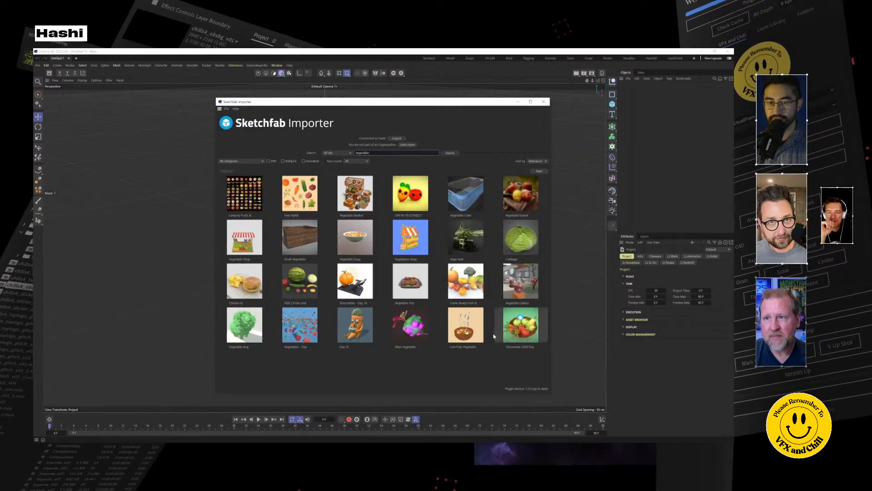
# Preview the fruits and vegetables collection and the Vegetable Soup model, closing each preview without importing.
pyautogui.click(250, 199)
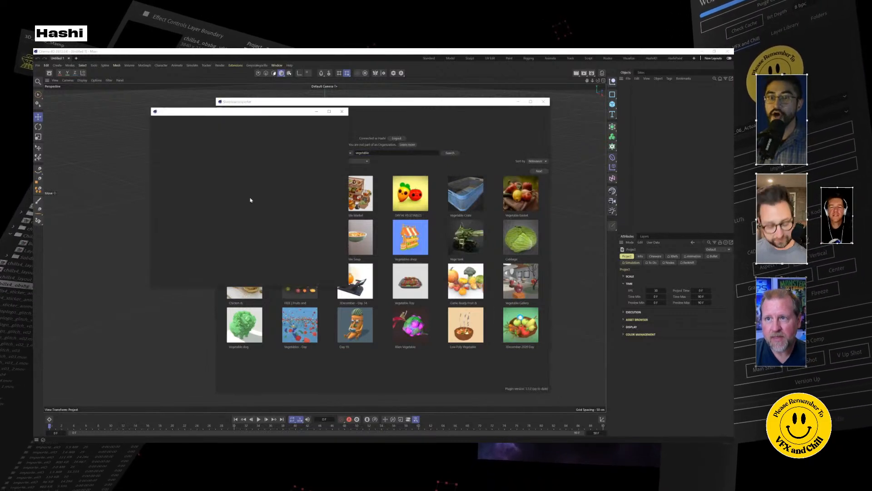
pyautogui.click(341, 112)
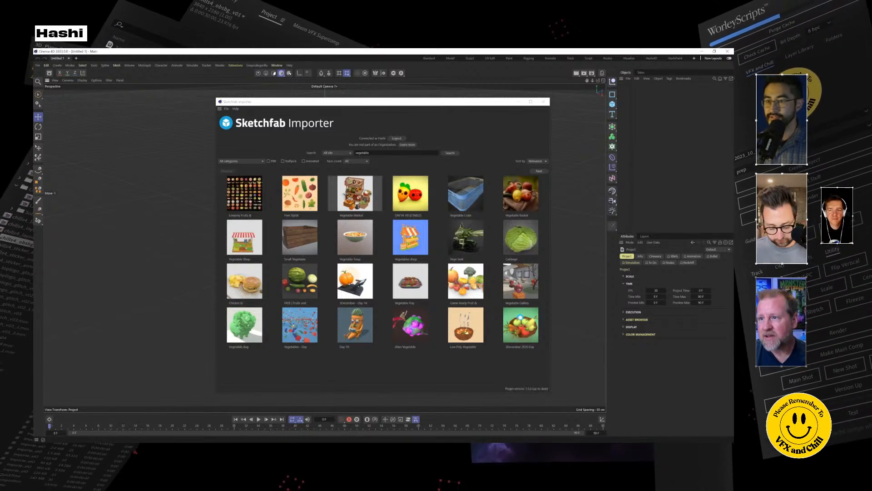
pyautogui.click(357, 244)
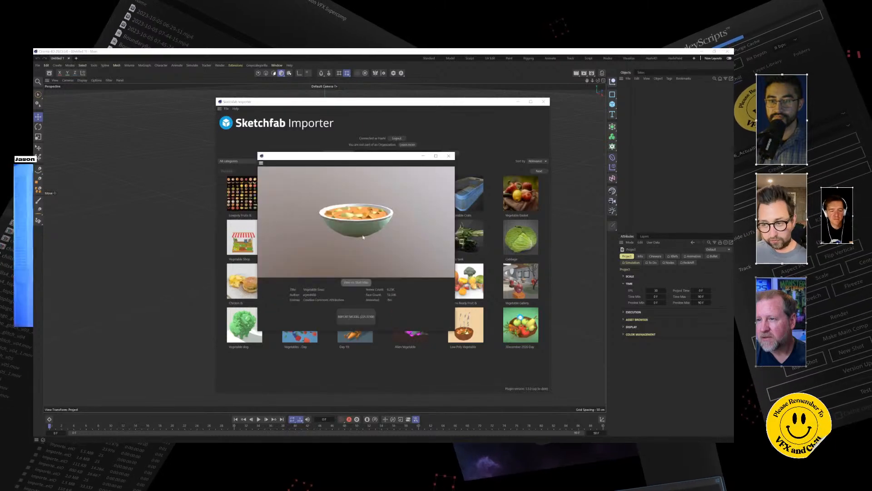
pyautogui.click(450, 156)
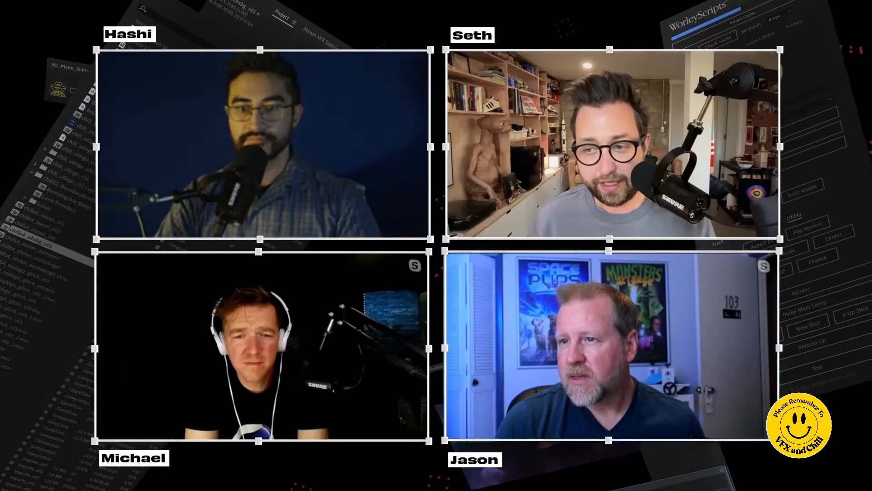
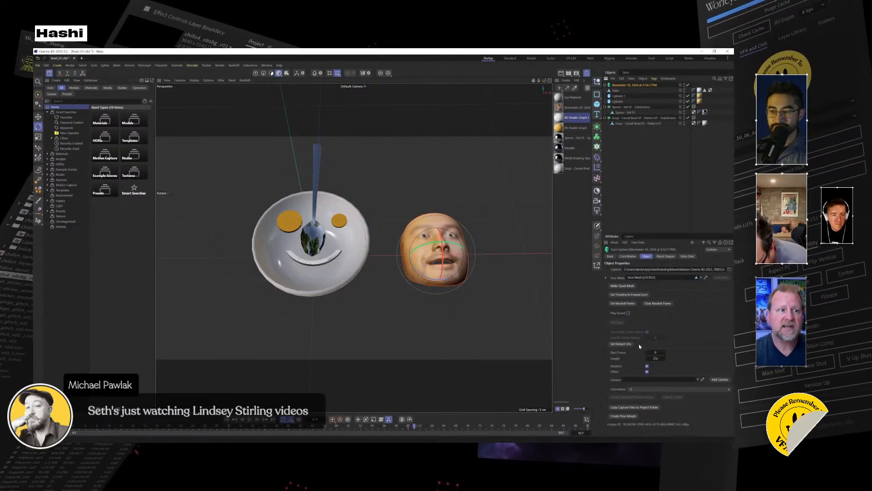
# Match the timeline length to the face capture's frame count.
pyautogui.click(631, 295)
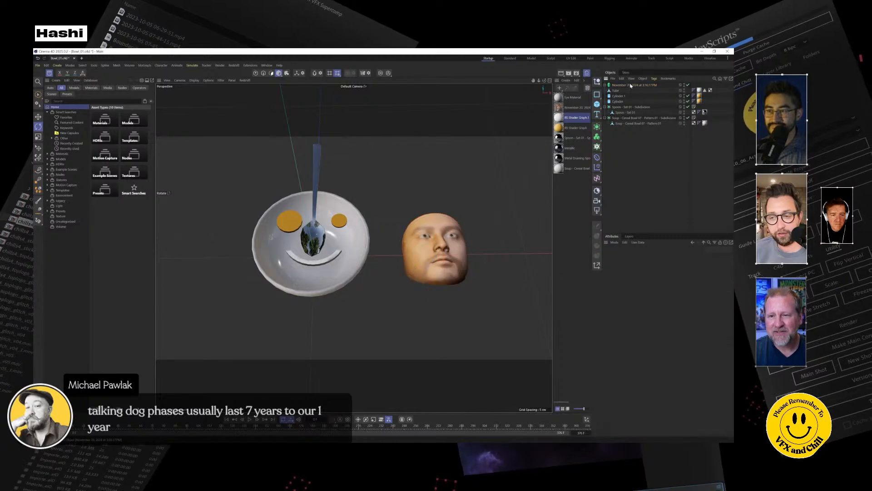
pyautogui.click(38, 118)
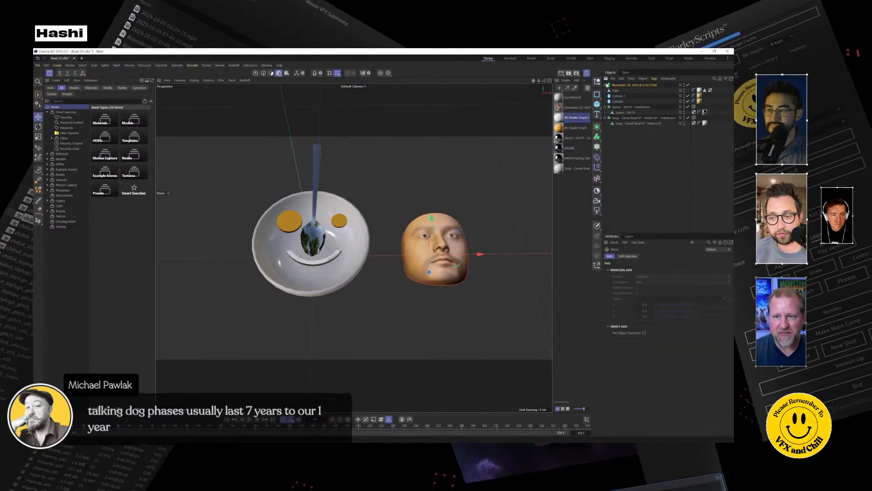
pyautogui.keyDown('alt'); pyautogui.moveTo(463, 239); pyautogui.dragTo(470, 271, button='middle'); pyautogui.keyUp('alt')
pyautogui.keyDown('alt'); pyautogui.moveTo(471, 270); pyautogui.dragTo(431, 265); pyautogui.keyUp('alt')
# Duplicate the curved smile tube in the bowl, then rotate and offset the copy beside the original.
pyautogui.click(341, 321)
pyautogui.keyDown('ctrl'); pyautogui.moveTo(327, 332); pyautogui.dragTo(353, 336); pyautogui.keyUp('ctrl')
pyautogui.click(39, 127)
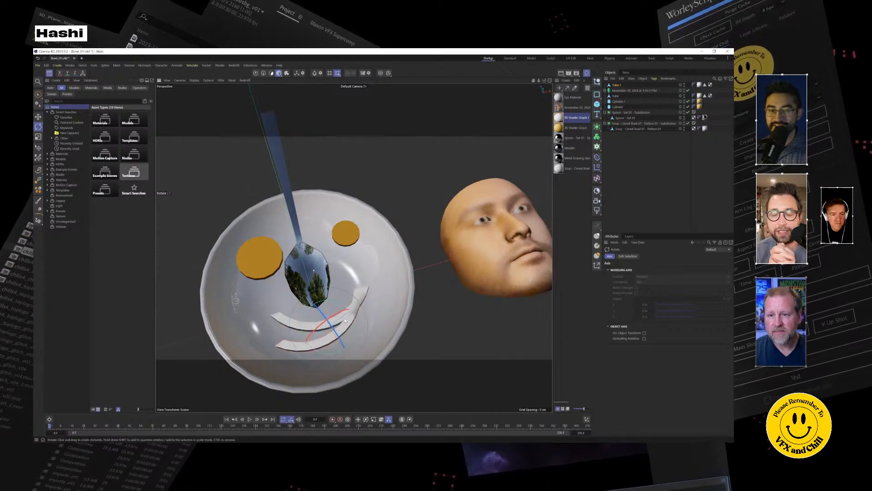
pyautogui.keyDown('alt'); pyautogui.moveTo(415, 274); pyautogui.dragTo(402, 264); pyautogui.keyUp('alt')
pyautogui.click(39, 117)
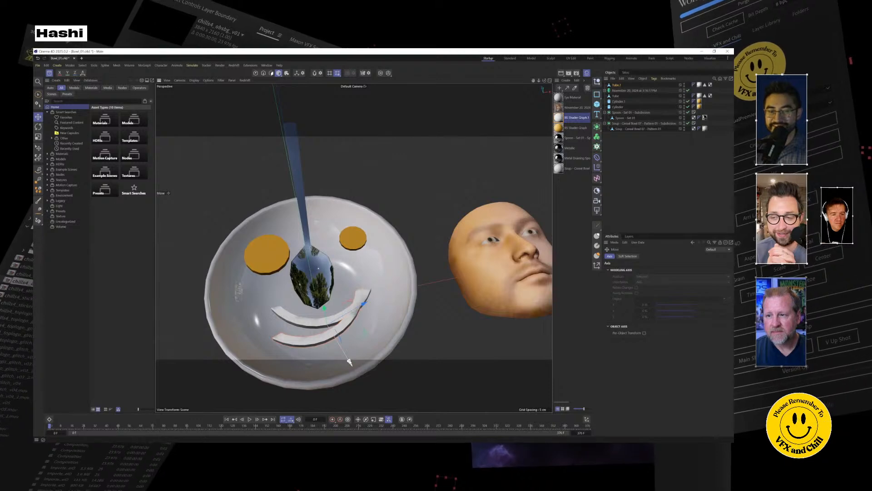
pyautogui.moveTo(351, 359); pyautogui.dragTo(354, 366)
pyautogui.keyDown('alt'); pyautogui.moveTo(373, 337); pyautogui.dragTo(326, 248); pyautogui.keyUp('alt')
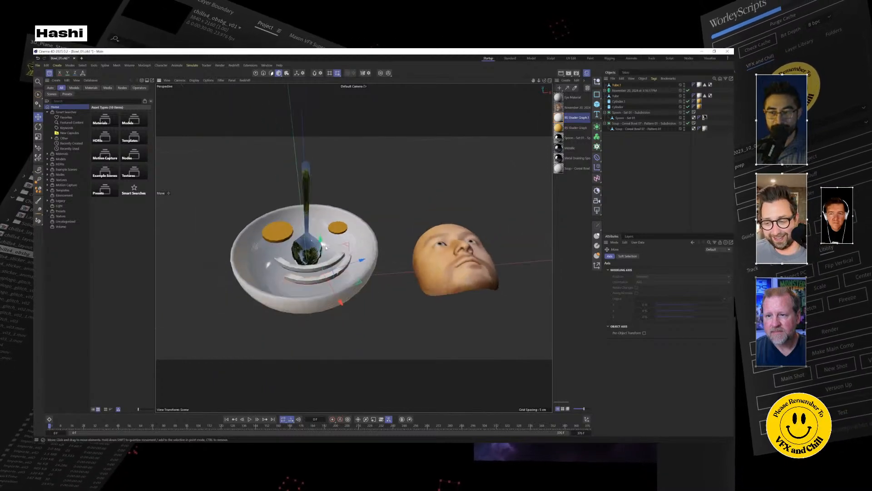
# Move the face capture from beside the bowl into its centre and adjust its height there.
pyautogui.click(340, 243)
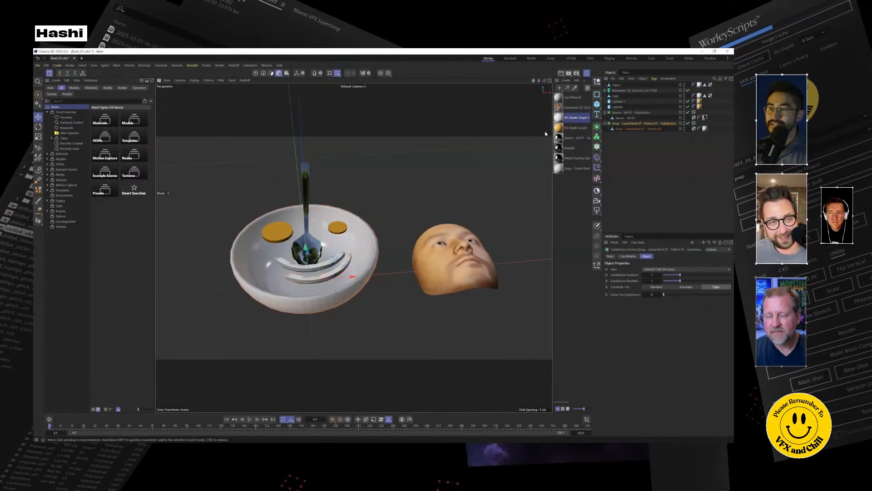
pyautogui.click(462, 263)
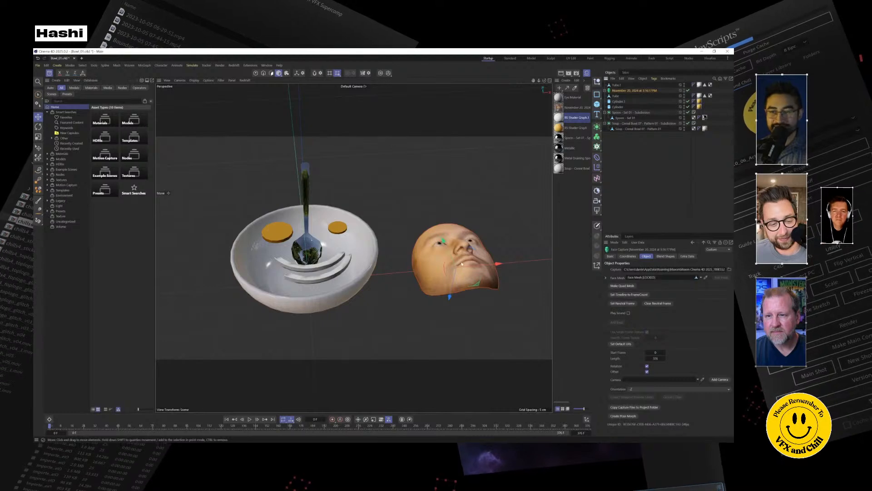
pyautogui.moveTo(508, 269); pyautogui.dragTo(308, 249)
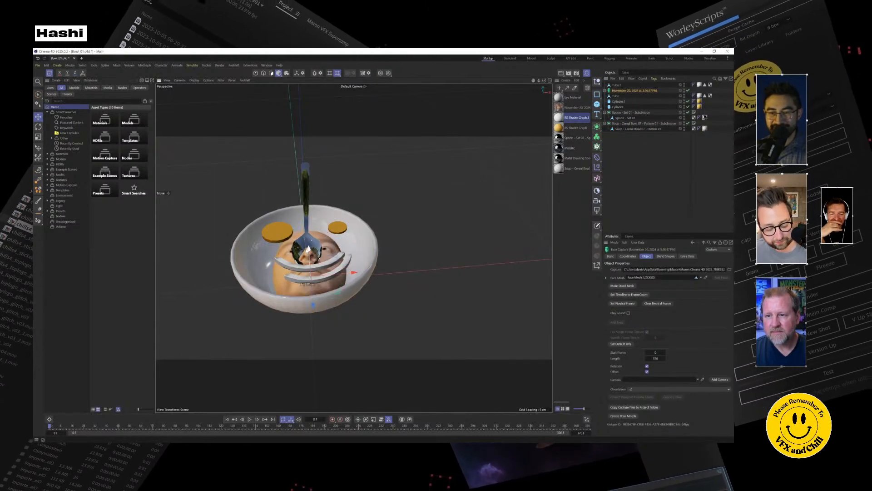
pyautogui.keyDown('alt'); pyautogui.moveTo(361, 303); pyautogui.dragTo(392, 333); pyautogui.keyUp('alt')
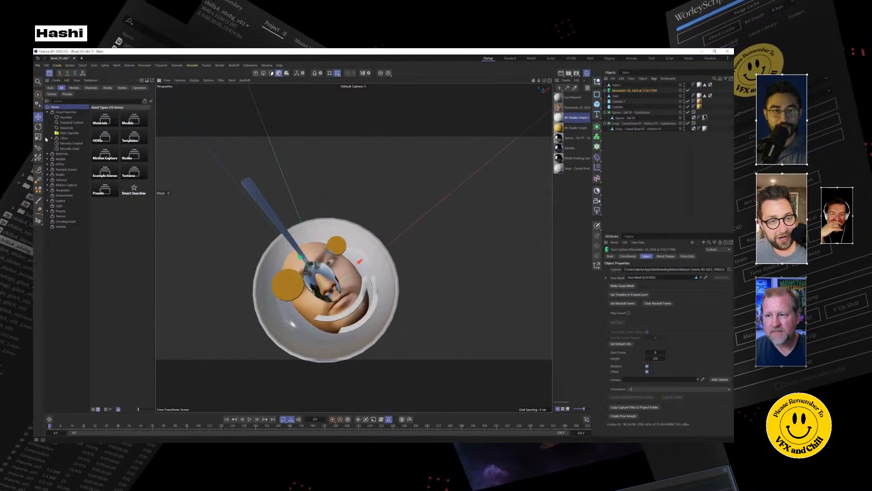
pyautogui.click(39, 137)
pyautogui.click(39, 117)
pyautogui.keyDown('alt'); pyautogui.moveTo(329, 296); pyautogui.dragTo(333, 277); pyautogui.keyUp('alt')
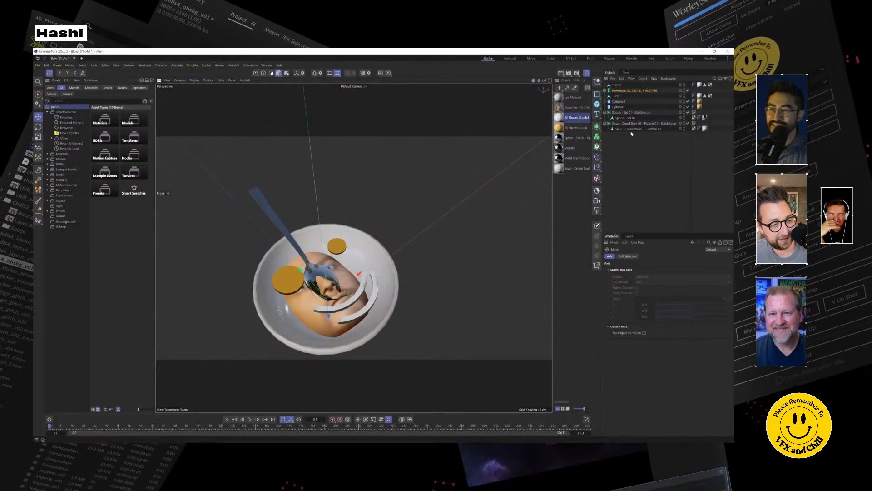
# Save the project, and move the spoon, both orange cylinders and both curved tubes out of the bowl.
pyautogui.click(616, 86)
pyautogui.hotkey('ctrl', 's')
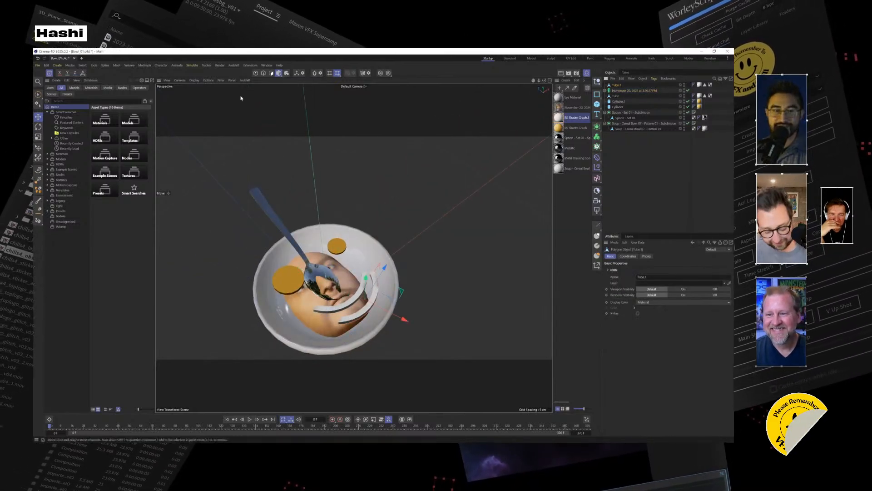
pyautogui.click(616, 96)
pyautogui.keyDown('shift'); pyautogui.click(618, 113); pyautogui.keyUp('shift')
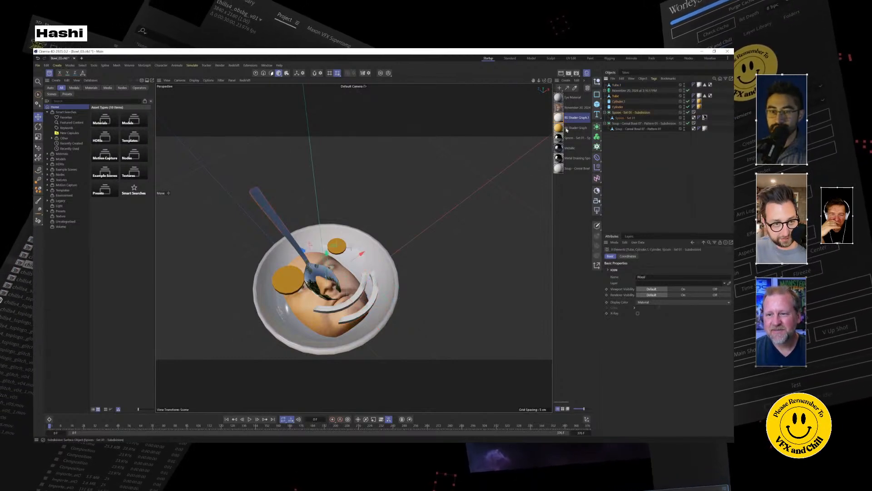
pyautogui.moveTo(358, 257); pyautogui.dragTo(502, 168)
pyautogui.click(374, 304)
pyautogui.keyDown('alt'); pyautogui.moveTo(334, 310); pyautogui.dragTo(442, 241); pyautogui.keyUp('alt')
# Shift the face capture along its blue axis so the face sits higher in the bowl.
pyautogui.click(618, 89)
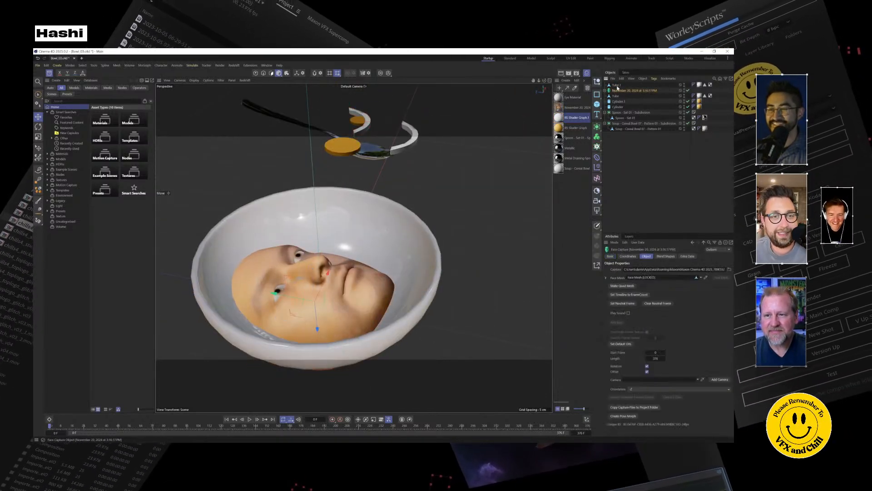
pyautogui.moveTo(321, 326); pyautogui.dragTo(318, 311)
pyautogui.moveTo(290, 279); pyautogui.dragTo(299, 284)
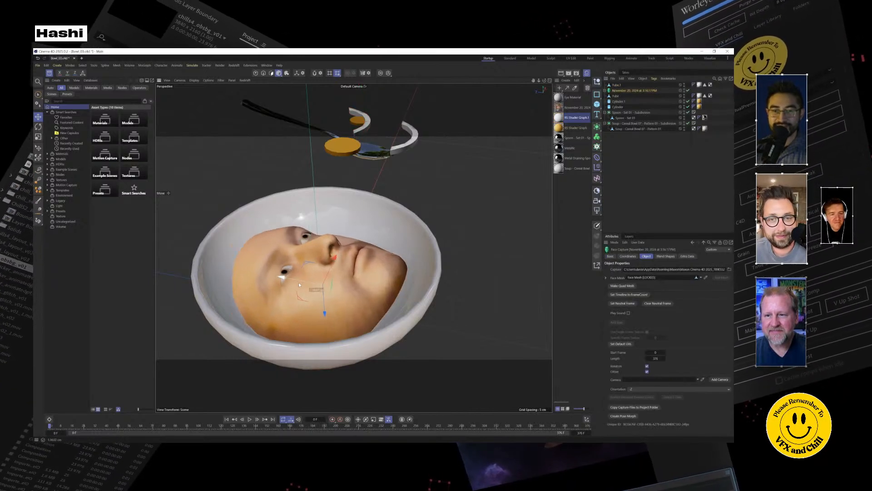
pyautogui.keyDown('alt'); pyautogui.moveTo(374, 250); pyautogui.dragTo(346, 327); pyautogui.keyUp('alt')
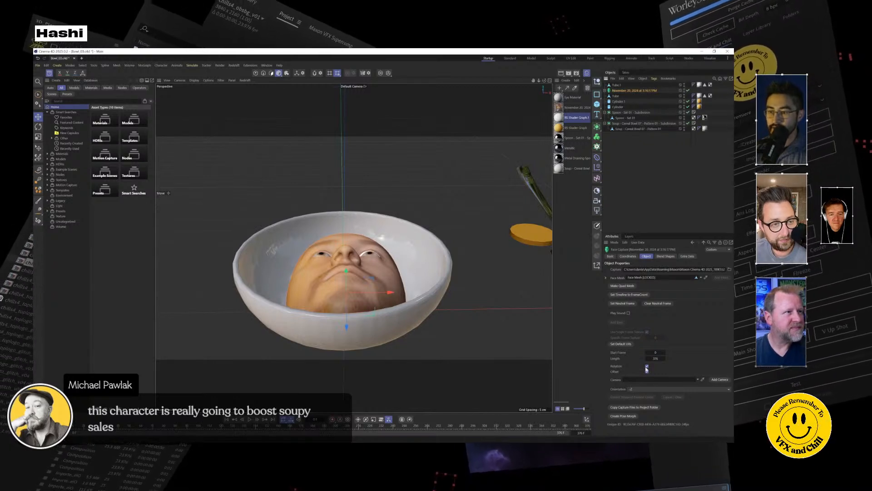
# Turn off Rotation and Offset for the face capture and review the animated face in the bowl.
pyautogui.click(647, 372)
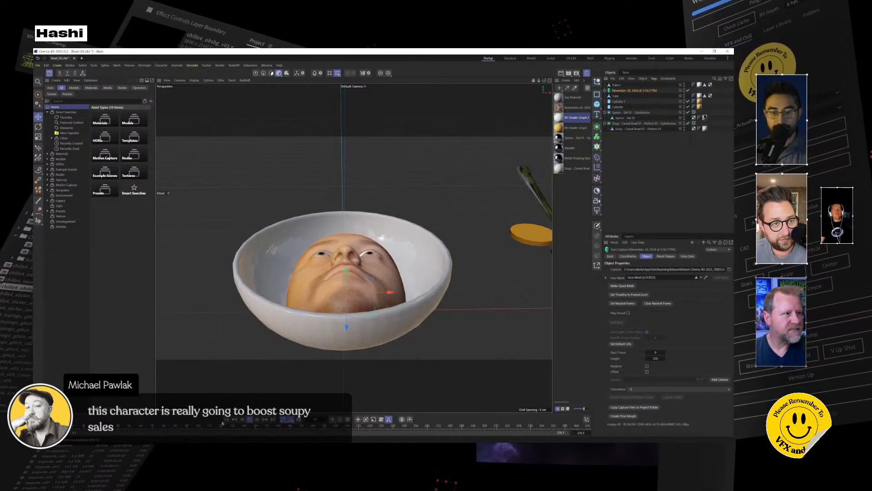
pyautogui.keyDown('alt'); pyautogui.moveTo(213, 298); pyautogui.dragTo(291, 309); pyautogui.keyUp('alt')
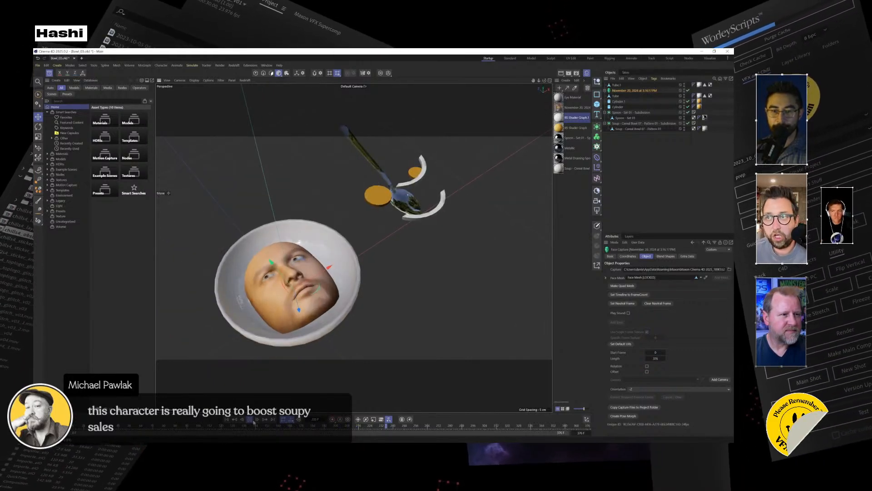
pyautogui.scroll(5, 300, 290)
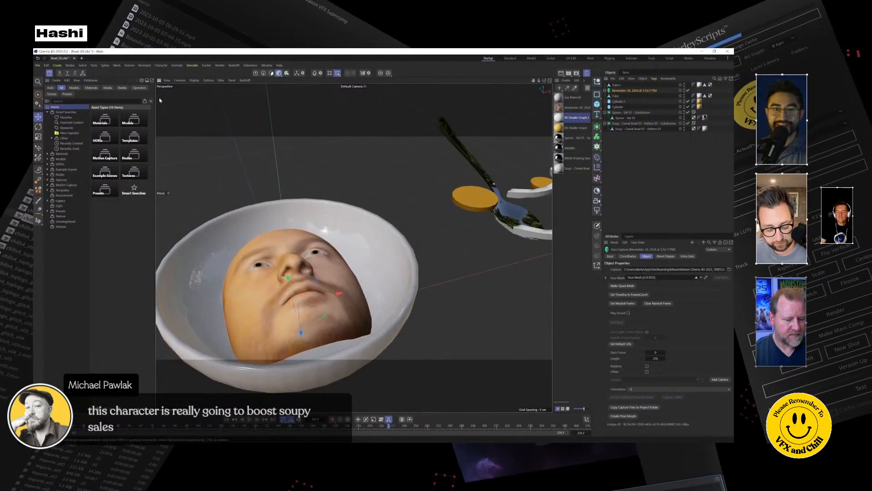
pyautogui.click(163, 66)
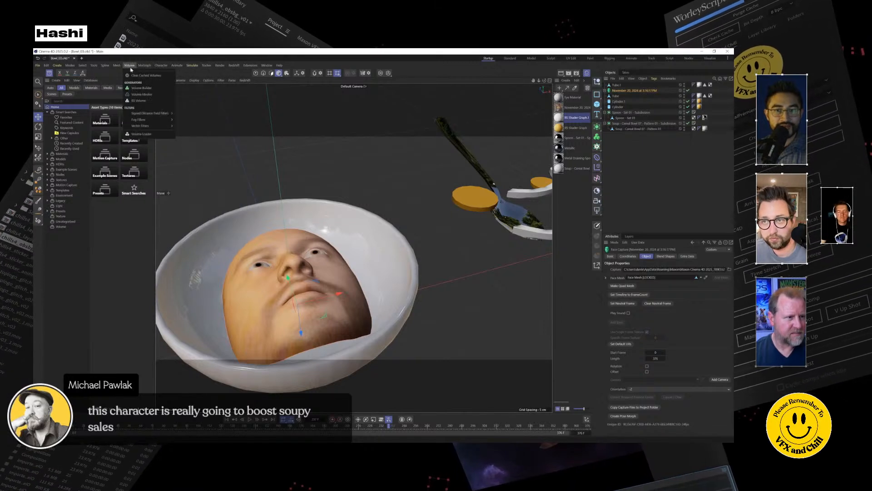
pyautogui.click(415, 101)
pyautogui.click(627, 113)
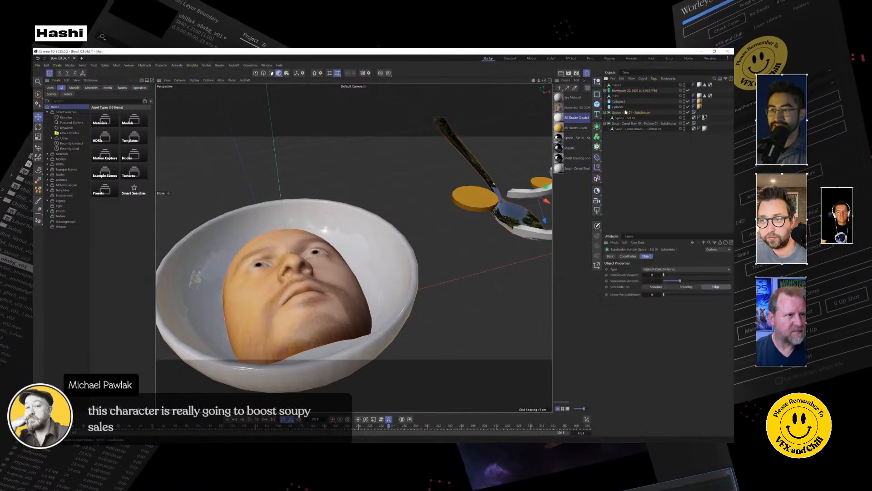
pyautogui.click(481, 176)
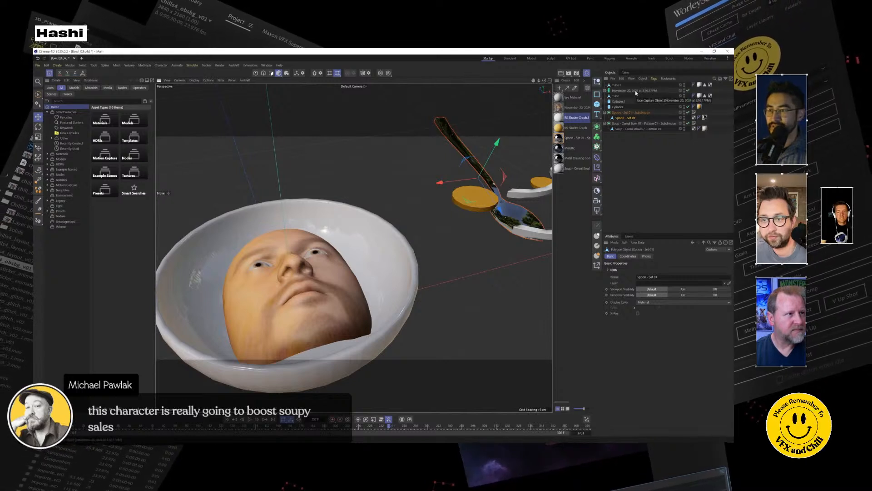
pyautogui.click(627, 113)
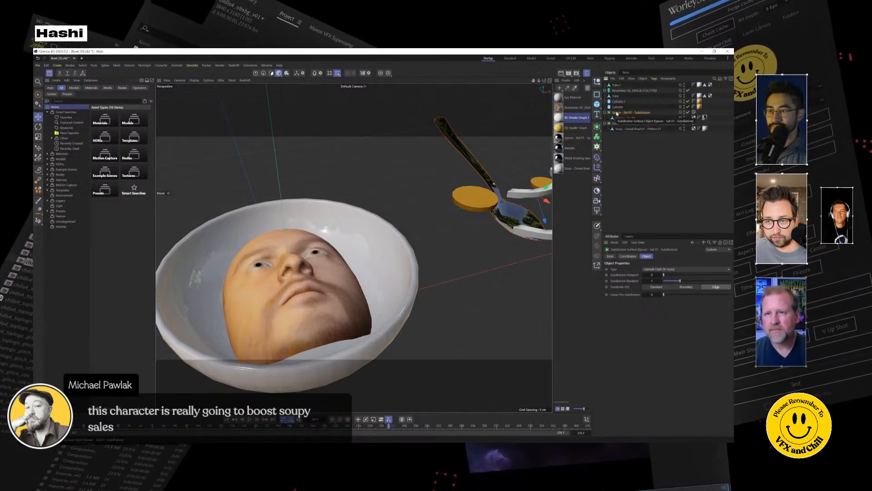
pyautogui.click(471, 202)
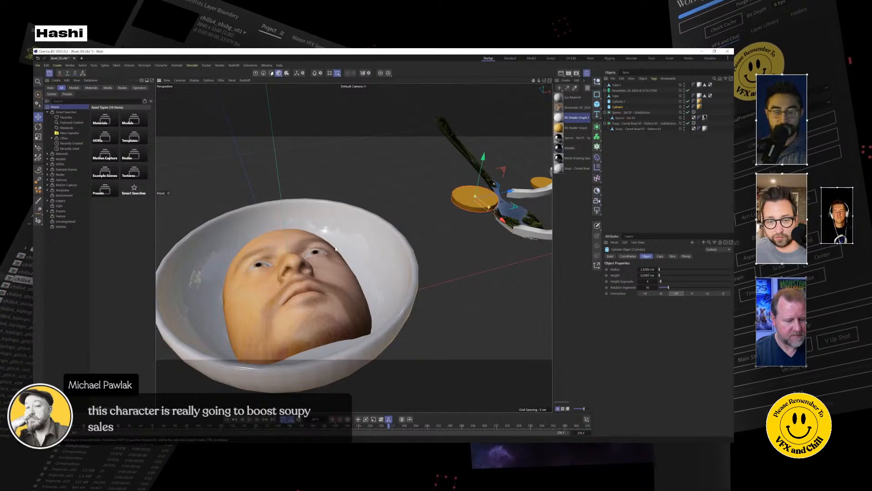
pyautogui.click(636, 90)
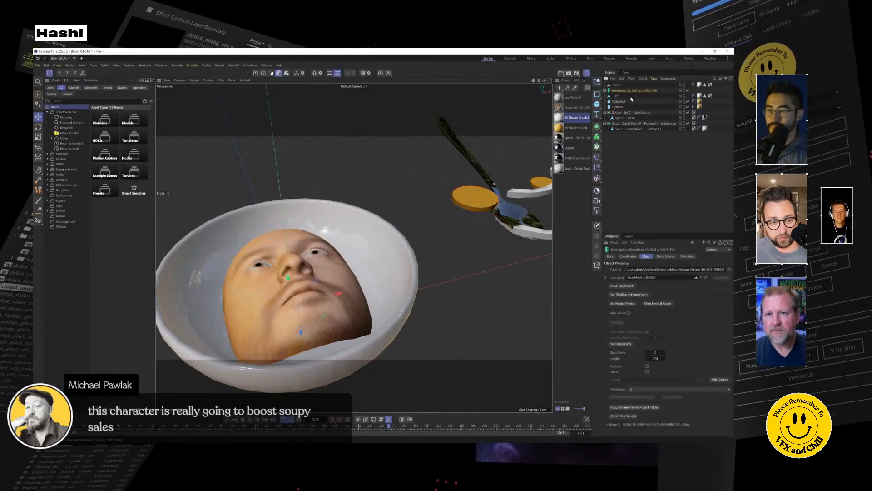
# Make the cereal bowl's subdivision surface editable and add a Collider simulation tag to the bowl mesh.
pyautogui.click(622, 123)
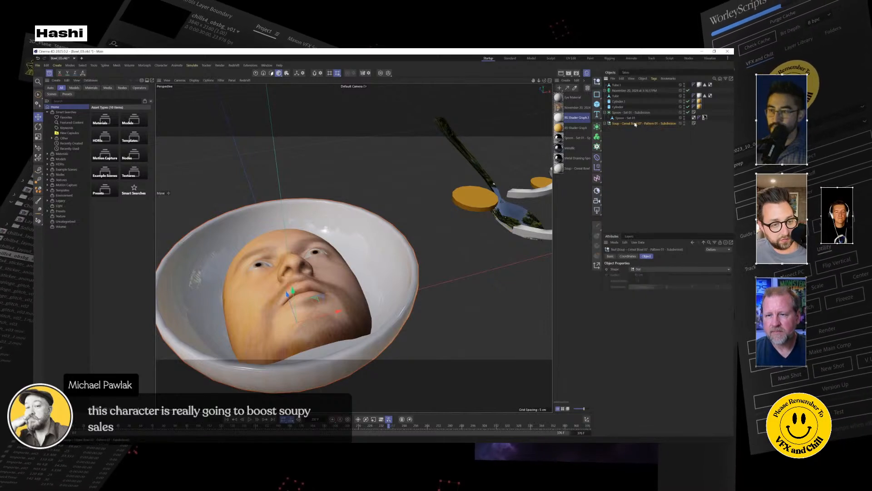
pyautogui.rightClick(635, 124)
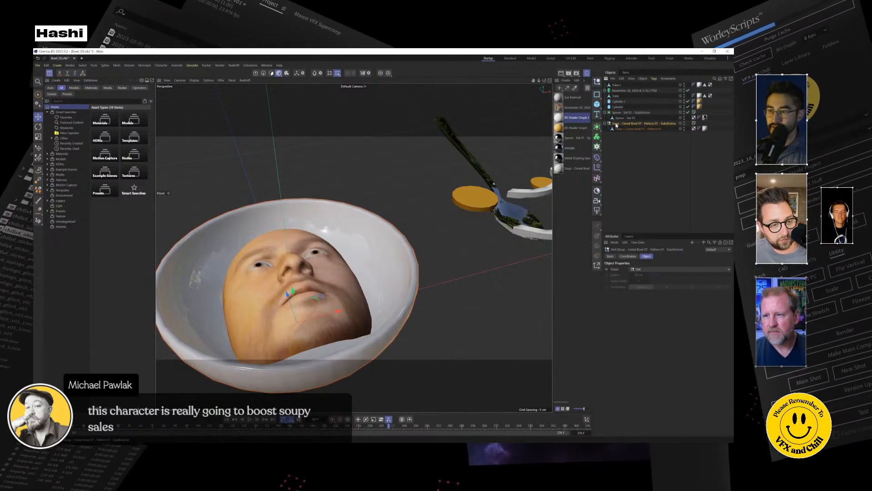
pyautogui.rightClick(614, 128)
pyautogui.rightClick(614, 131)
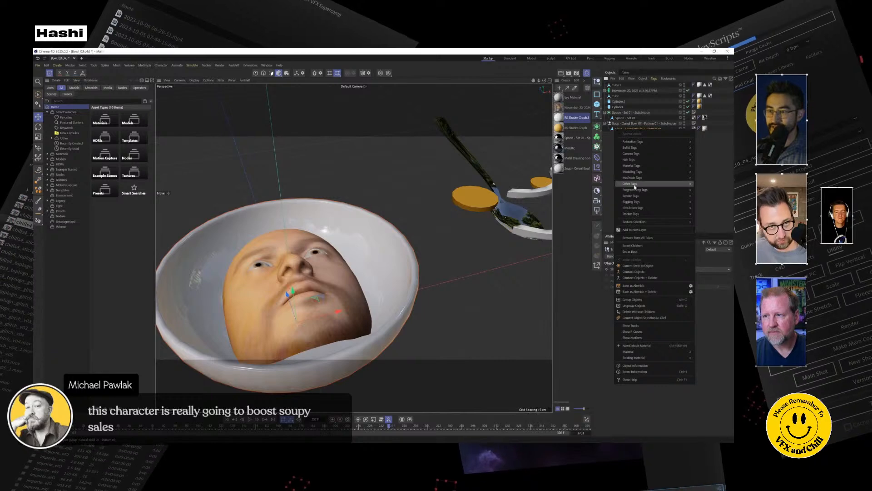
pyautogui.moveTo(645, 210)
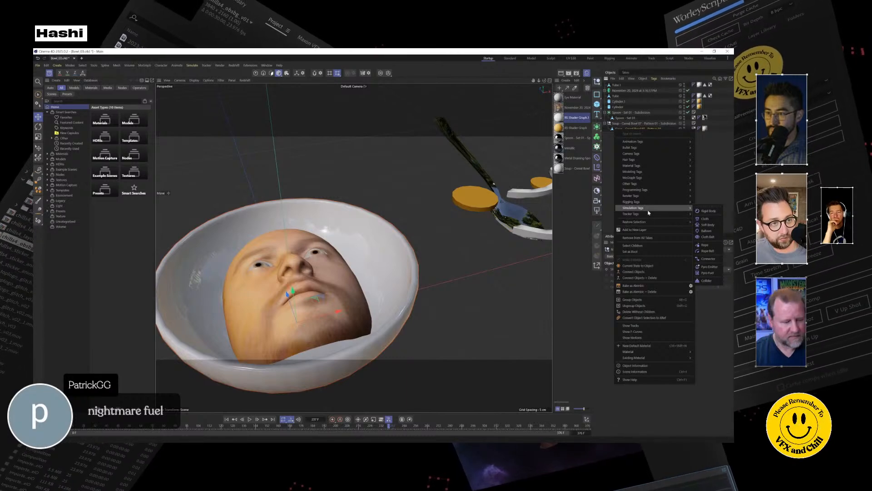
pyautogui.click(709, 281)
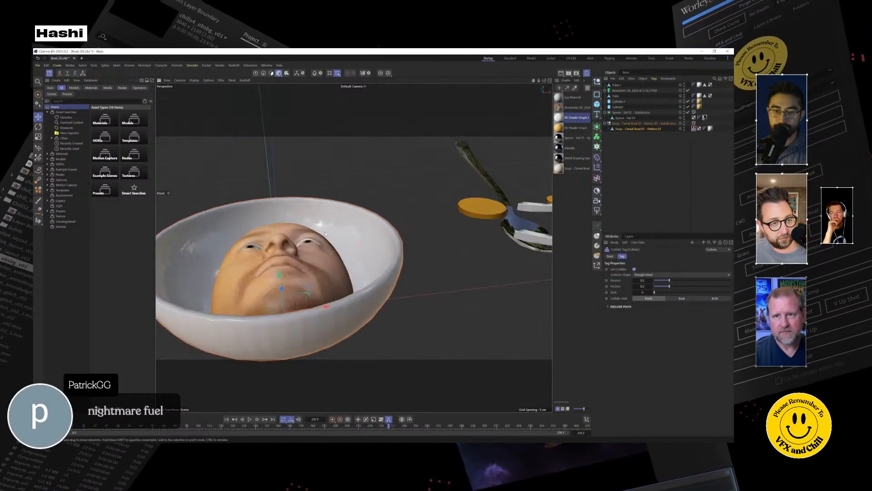
# Try to flatten the face capture by scaling it directly along its blue axis.
pyautogui.click(625, 92)
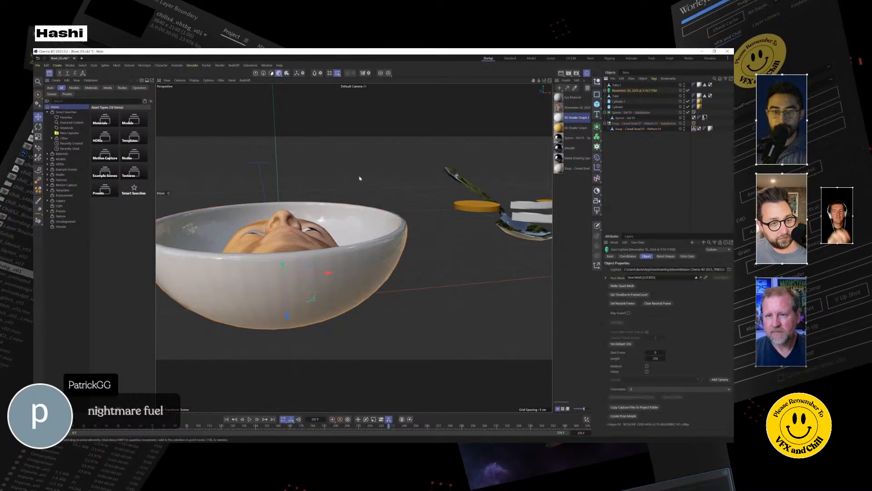
pyautogui.press('t')
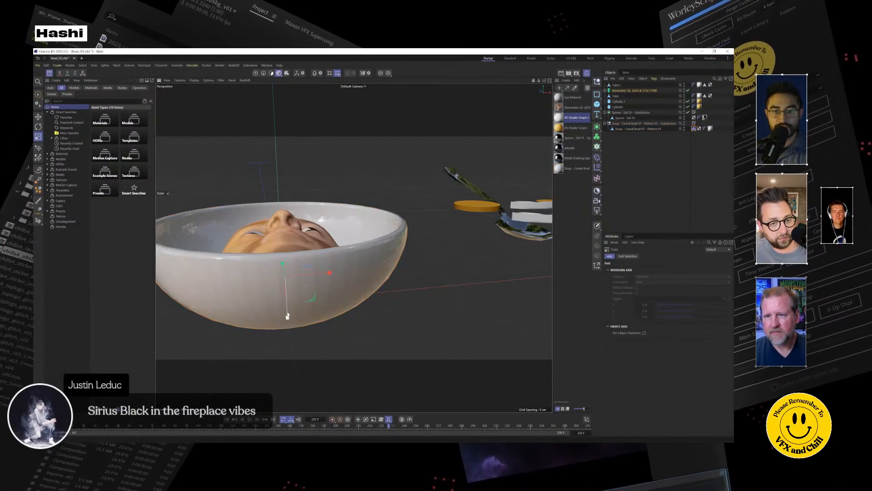
pyautogui.moveTo(287, 316); pyautogui.dragTo(288, 303)
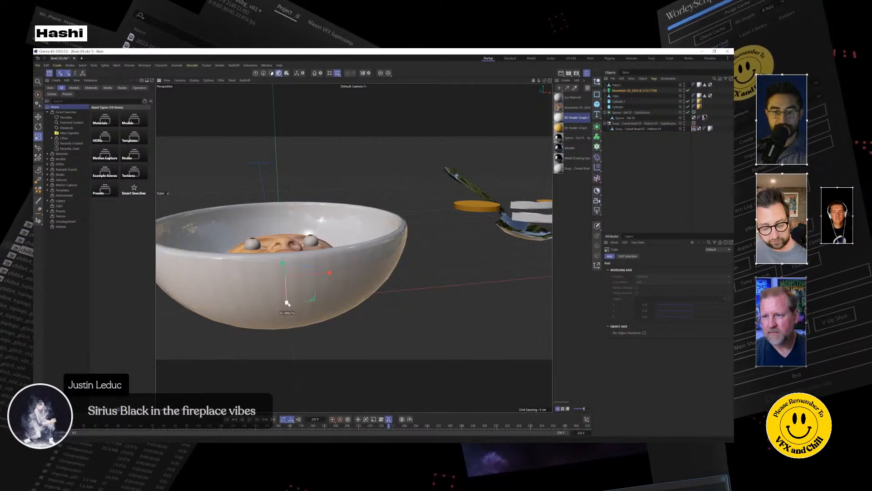
pyautogui.moveTo(287, 303); pyautogui.dragTo(74, 428)
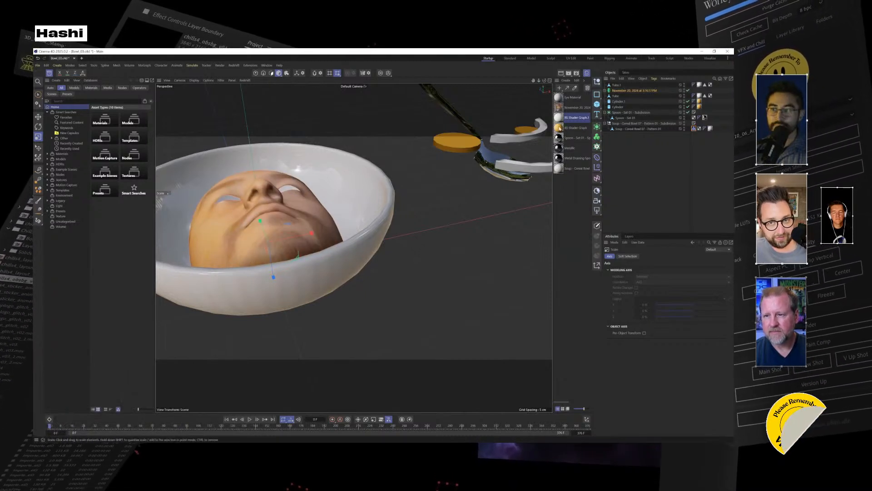
# Create a null and place the face capture object inside it.
pyautogui.click(598, 83)
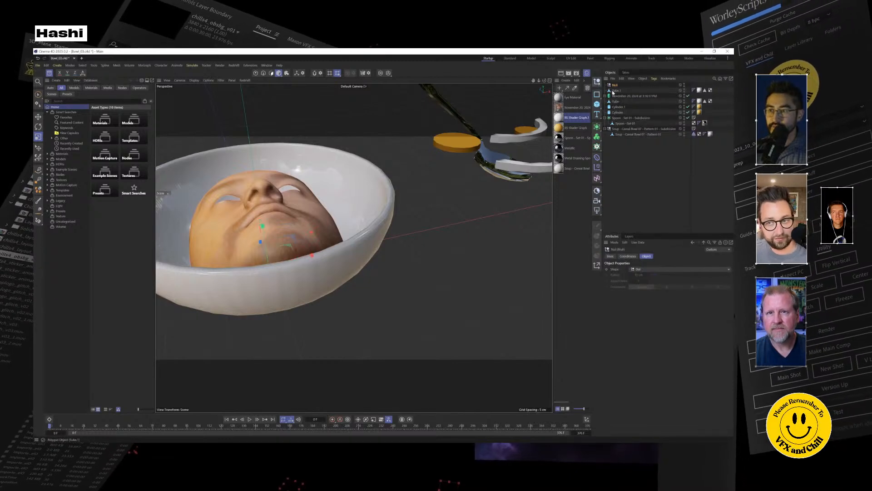
pyautogui.moveTo(617, 90); pyautogui.dragTo(615, 86)
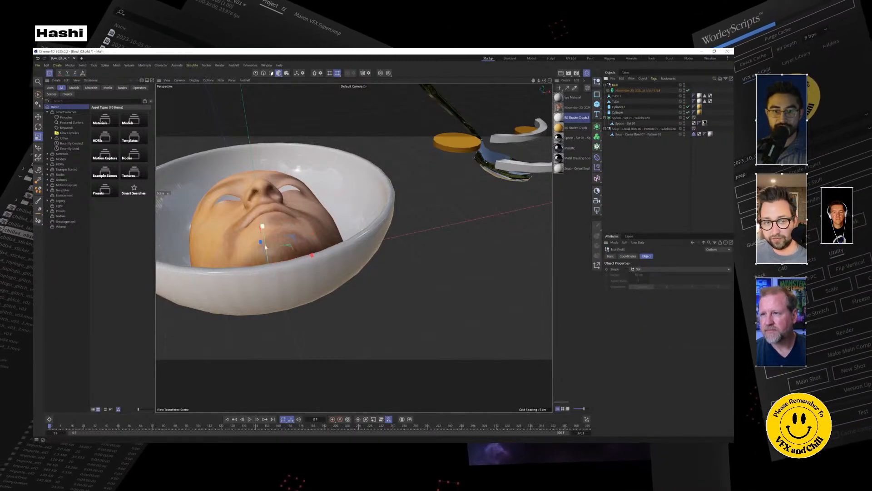
# Switch to Object mode and try to flatten the face capture by scaling its parent null along the green axis.
pyautogui.click(249, 419)
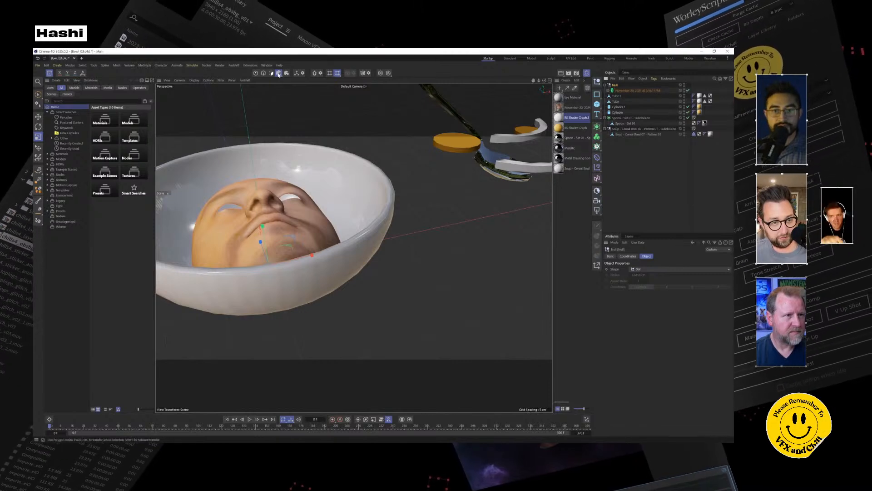
pyautogui.click(279, 73)
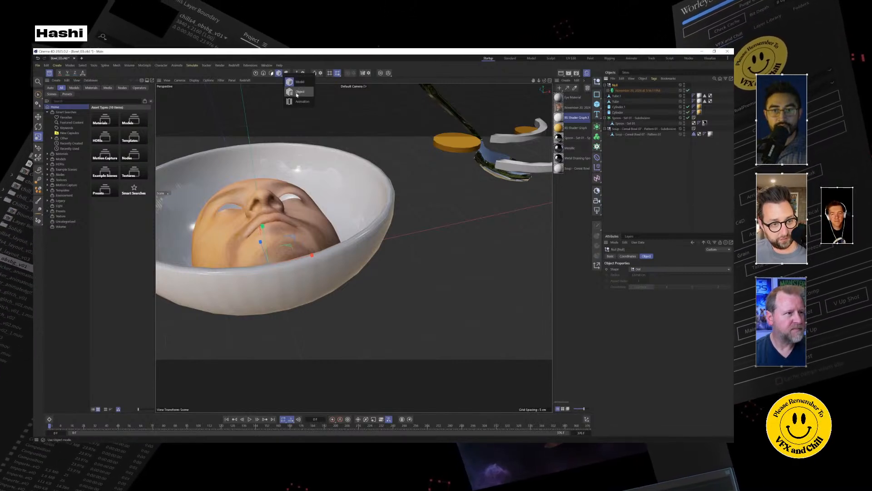
pyautogui.click(297, 92)
pyautogui.moveTo(262, 227); pyautogui.dragTo(264, 259)
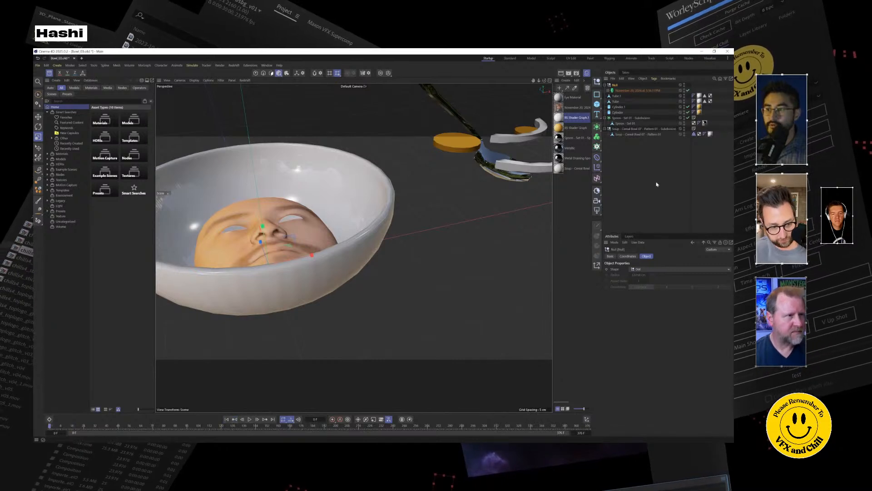
# Undo the face flattening and the grouping of the face capture inside the null.
pyautogui.hotkey('ctrl', 'z')
pyautogui.hotkey('ctrl', 'z')
pyautogui.hotkey('ctrl', 'z')
pyautogui.hotkey('ctrl', 'z')
pyautogui.hotkey('ctrl', 'z')
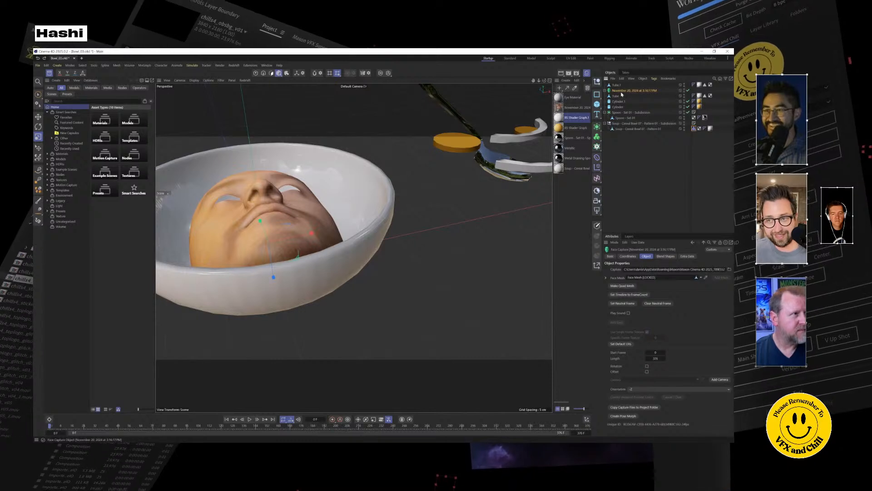
# Create a new null and make it the parent of the face capture object.
pyautogui.keyDown('alt'); pyautogui.moveTo(356, 195); pyautogui.dragTo(372, 235); pyautogui.keyUp('alt')
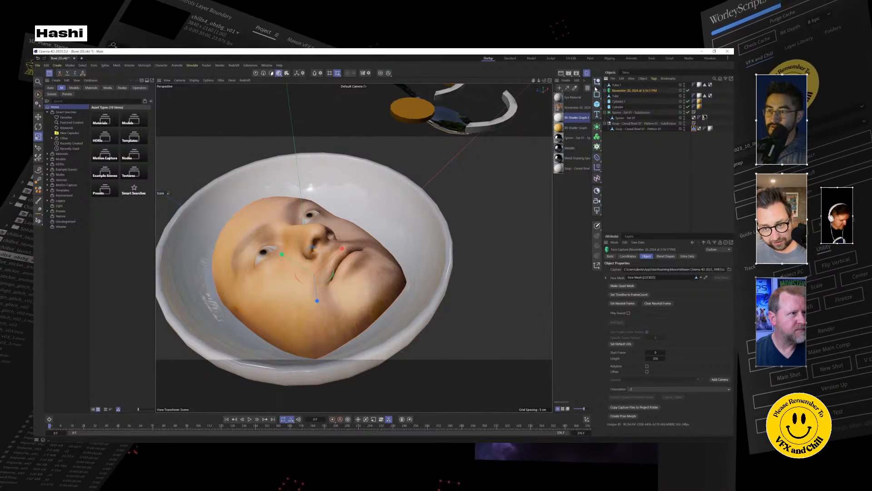
pyautogui.click(597, 81)
pyautogui.moveTo(616, 96); pyautogui.dragTo(614, 85)
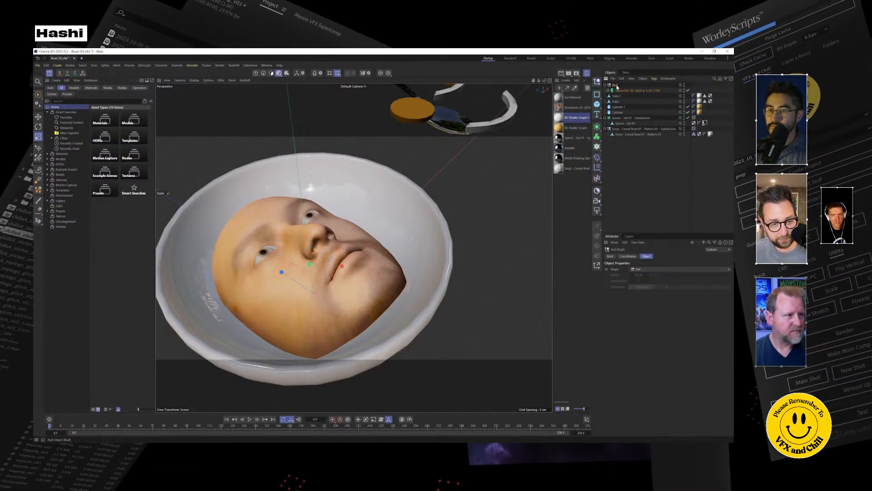
# Scale the null down along its green axis and adjust its red-axis width so the flattened face fills the bowl.
pyautogui.moveTo(318, 214)
pyautogui.keyDown('alt'); pyautogui.mouseDown()
pyautogui.moveTo(331, 222)
pyautogui.moveTo(331, 210)
pyautogui.mouseUp(); pyautogui.keyUp('alt')
pyautogui.moveTo(311, 265); pyautogui.dragTo(314, 278)
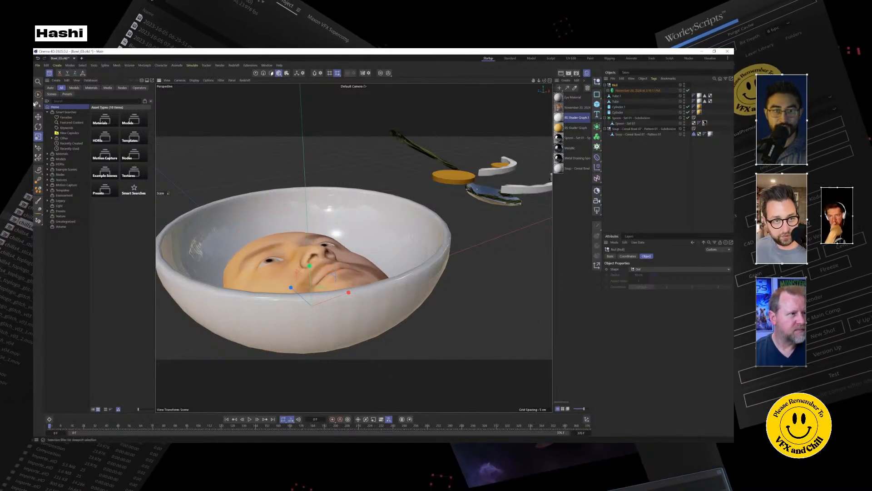
pyautogui.press('e')
pyautogui.moveTo(307, 246); pyautogui.dragTo(305, 299)
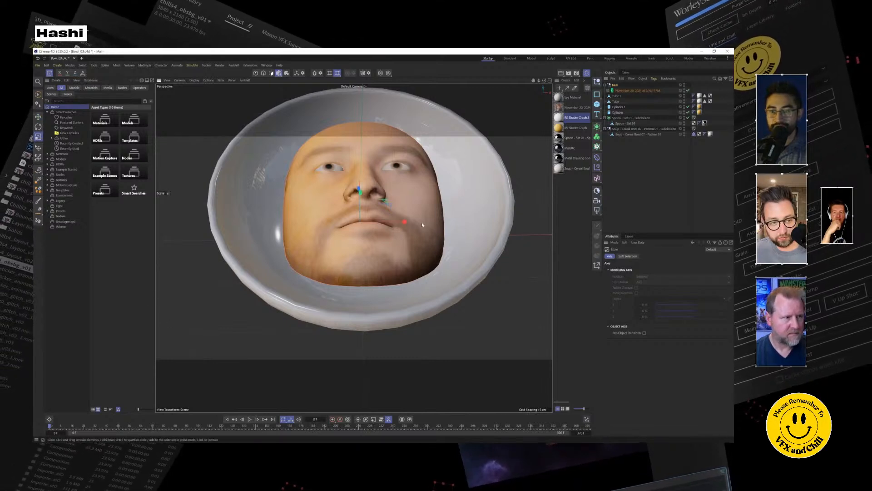
pyautogui.moveTo(406, 222); pyautogui.dragTo(300, 262)
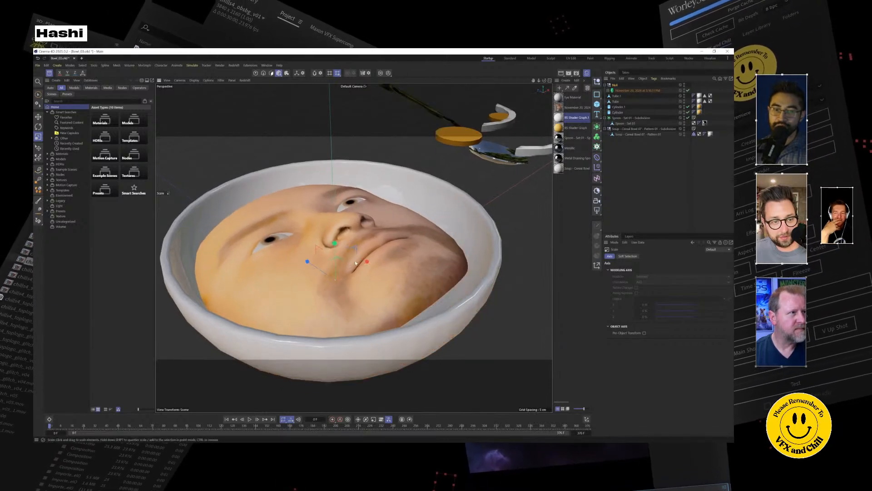
pyautogui.moveTo(369, 262)
pyautogui.mouseDown()
pyautogui.moveTo(381, 283)
pyautogui.moveTo(355, 276)
pyautogui.mouseUp()
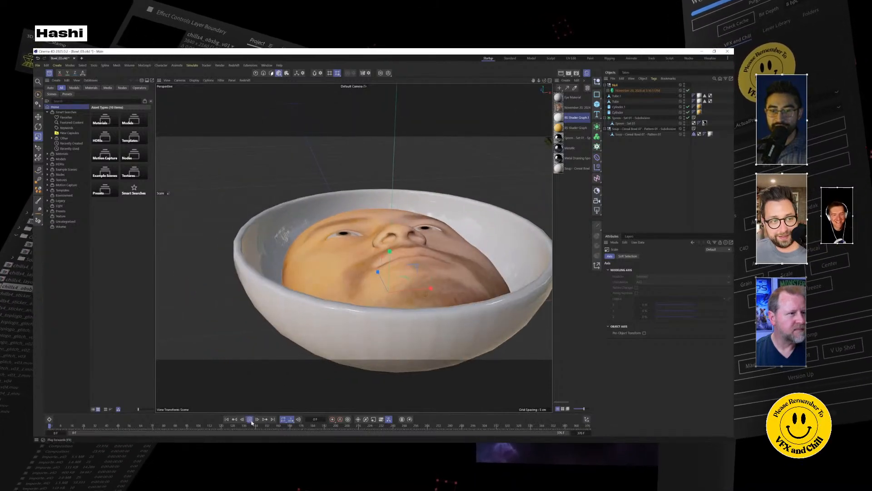
# Review the flattened face animation in the bowl from several angles during playback.
pyautogui.keyDown('alt'); pyautogui.moveTo(462, 240); pyautogui.dragTo(430, 255); pyautogui.keyUp('alt')
pyautogui.scroll(3, 431, 252)
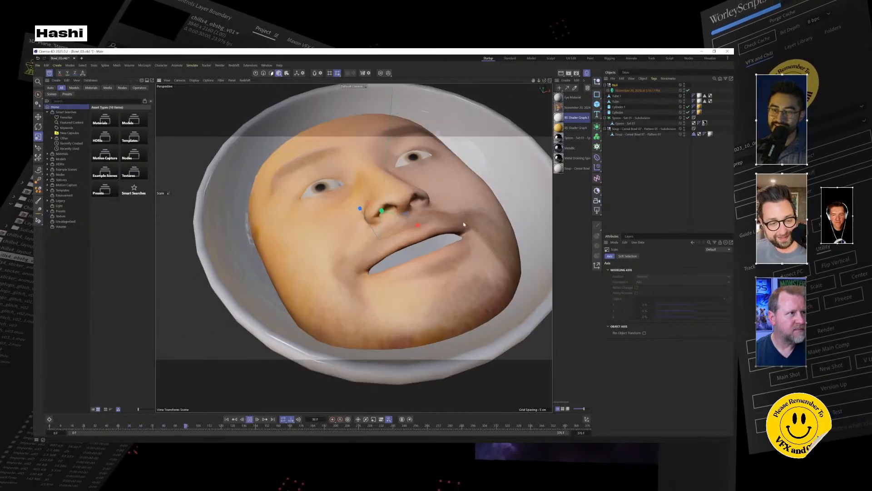
pyautogui.scroll(-5, 330, 319)
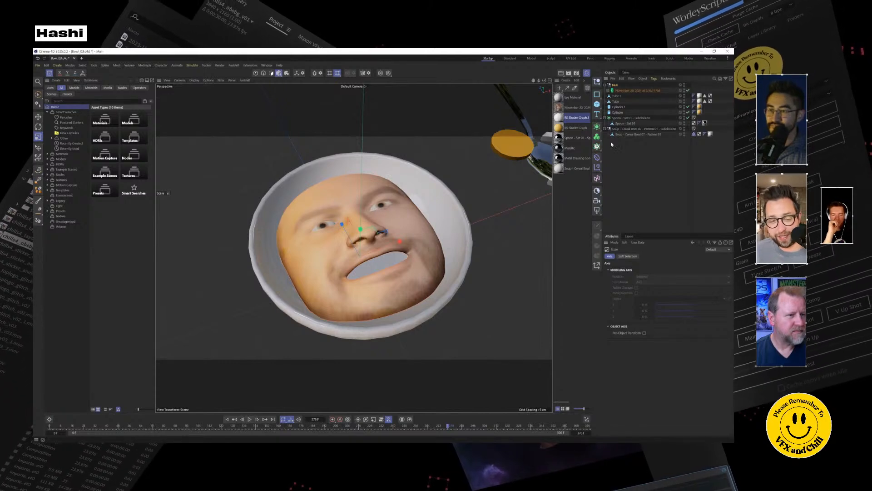
pyautogui.keyDown('alt'); pyautogui.moveTo(437, 229); pyautogui.dragTo(425, 208); pyautogui.keyUp('alt')
# Add a Mesh Emitter particle object that uses the face capture as its source geometry.
pyautogui.click(375, 206)
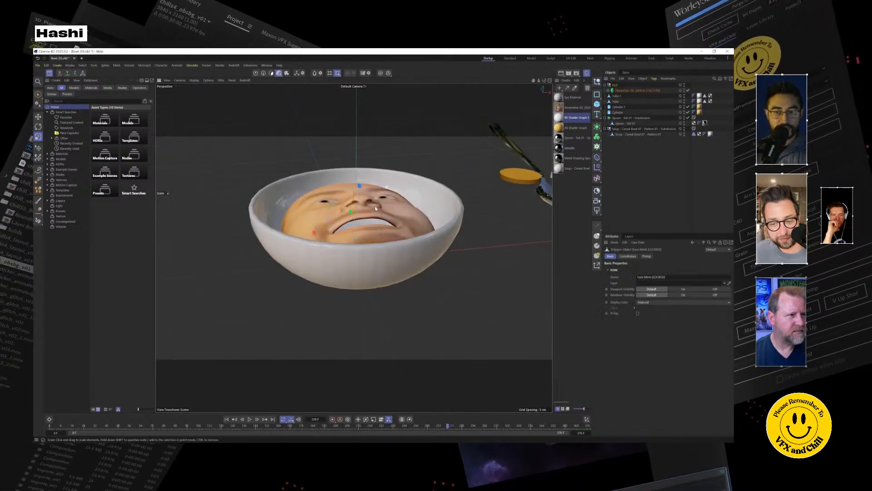
pyautogui.click(630, 91)
pyautogui.click(191, 66)
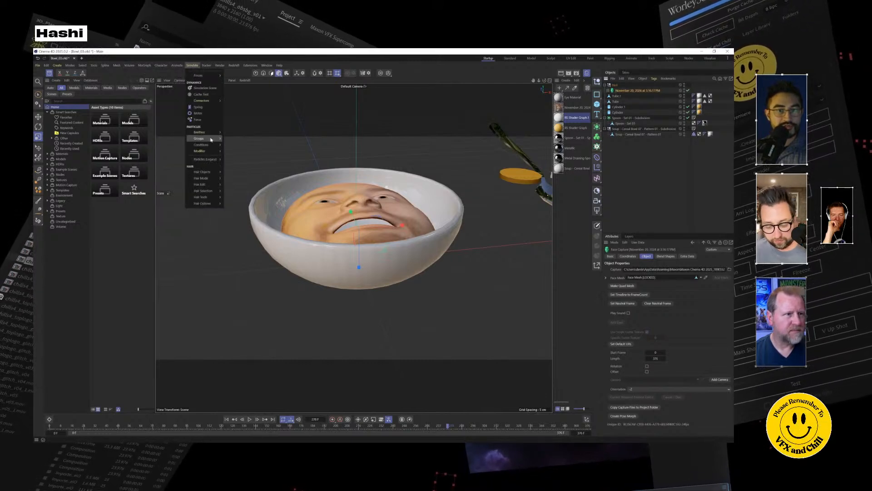
pyautogui.moveTo(210, 134)
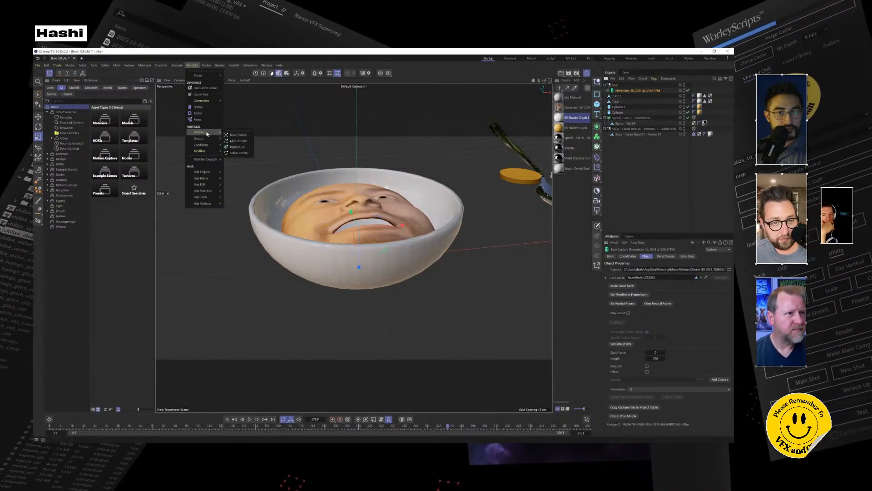
pyautogui.click(243, 141)
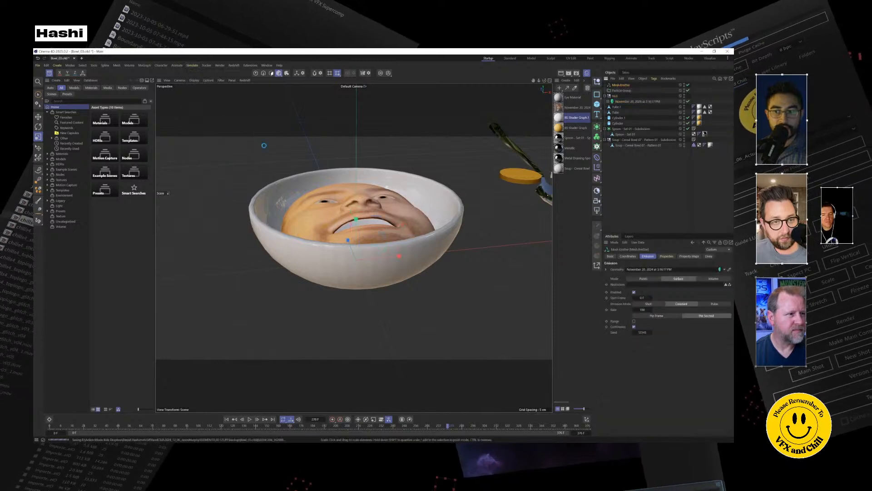
# Examine the Mesh Emitter's emission settings, particle properties and linked face mesh, and check the face for emitted particles during playback.
pyautogui.click(607, 102)
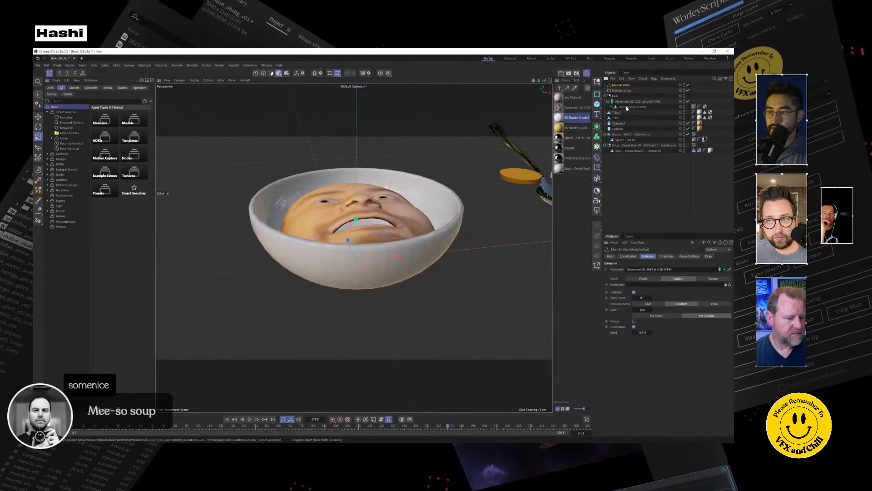
pyautogui.click(667, 256)
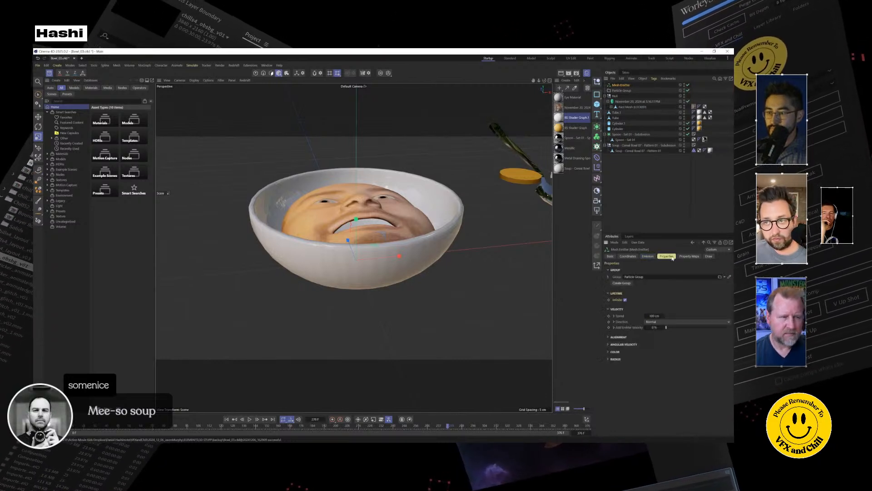
pyautogui.click(652, 257)
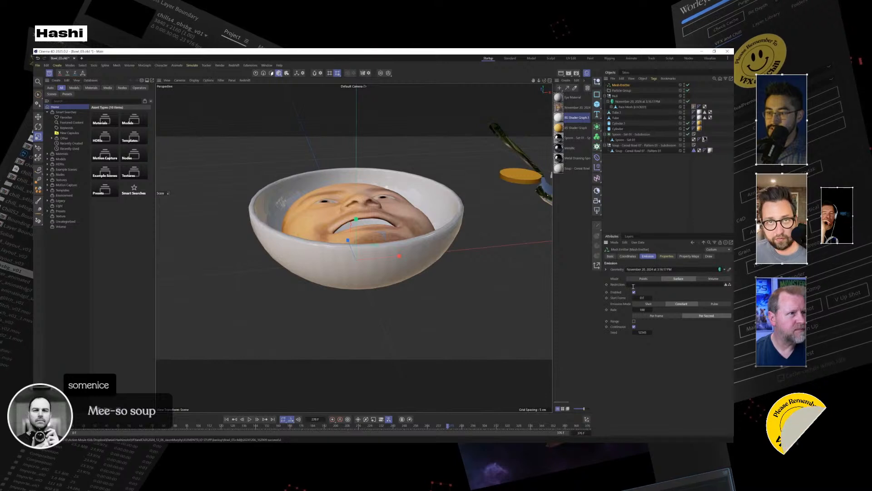
pyautogui.click(607, 270)
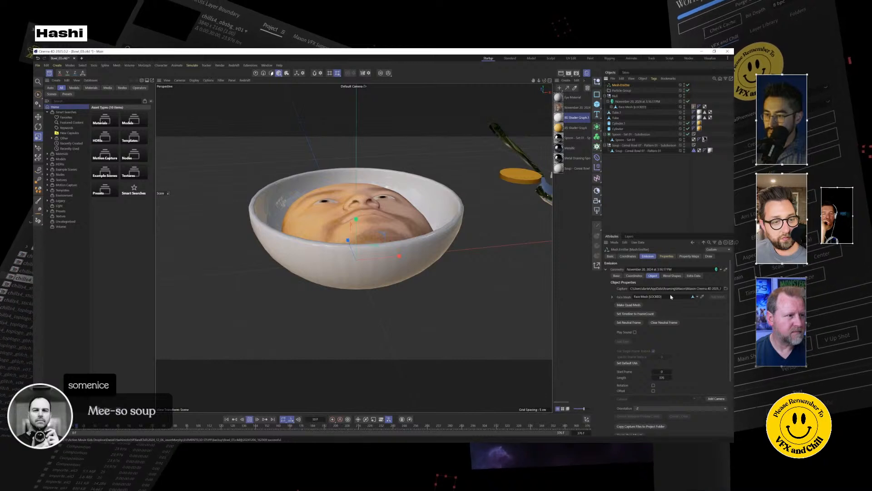
pyautogui.click(612, 297)
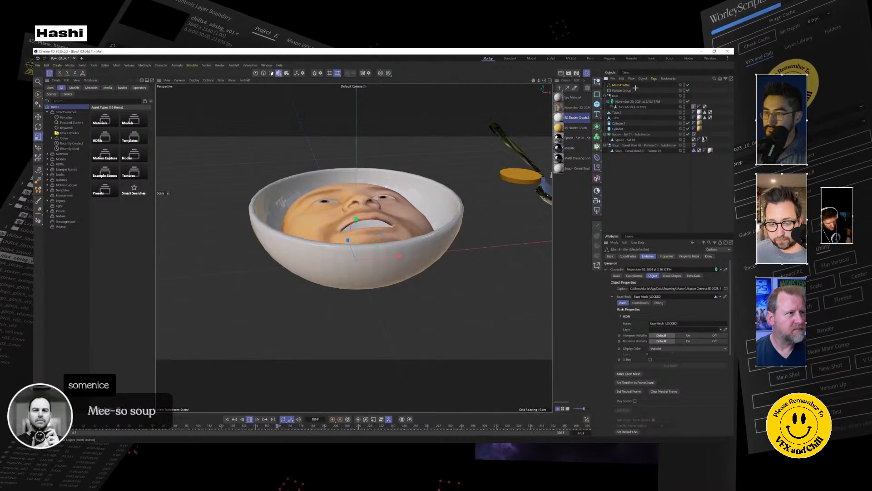
pyautogui.click(626, 102)
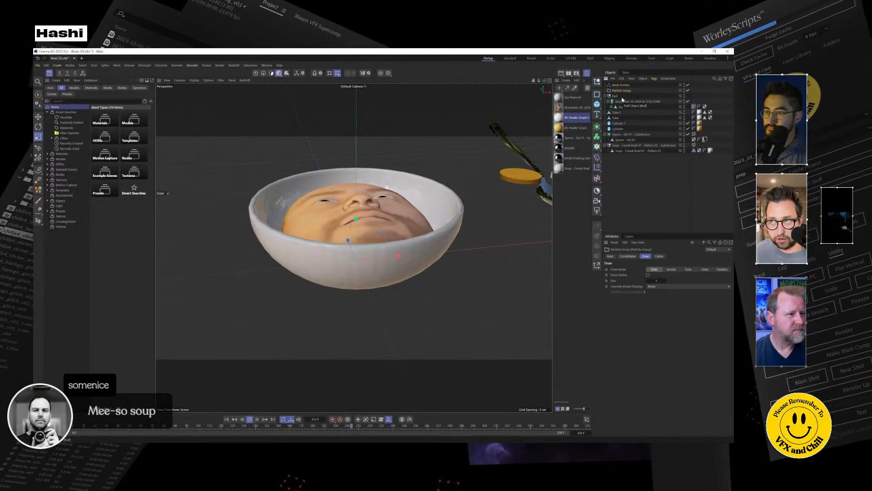
pyautogui.keyDown('alt'); pyautogui.moveTo(375, 258); pyautogui.dragTo(386, 288); pyautogui.keyUp('alt')
pyautogui.keyDown('alt'); pyautogui.moveTo(391, 259); pyautogui.dragTo(388, 313, button='middle'); pyautogui.keyUp('alt')
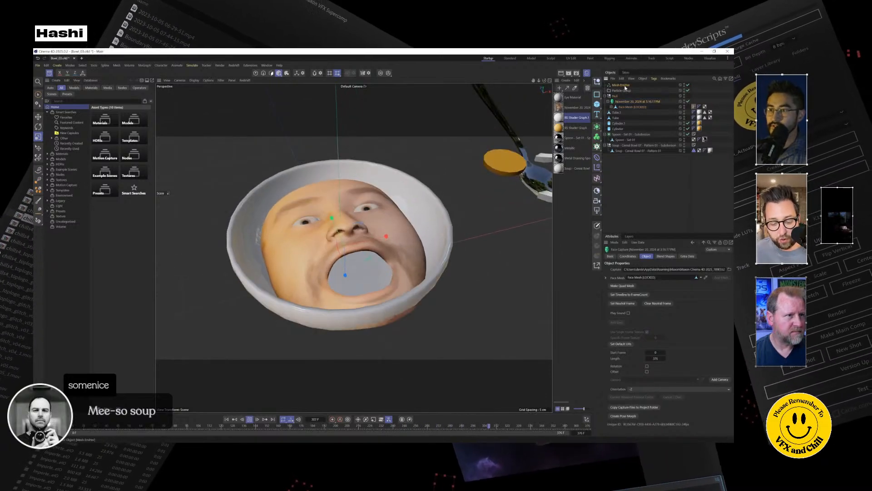
pyautogui.click(623, 85)
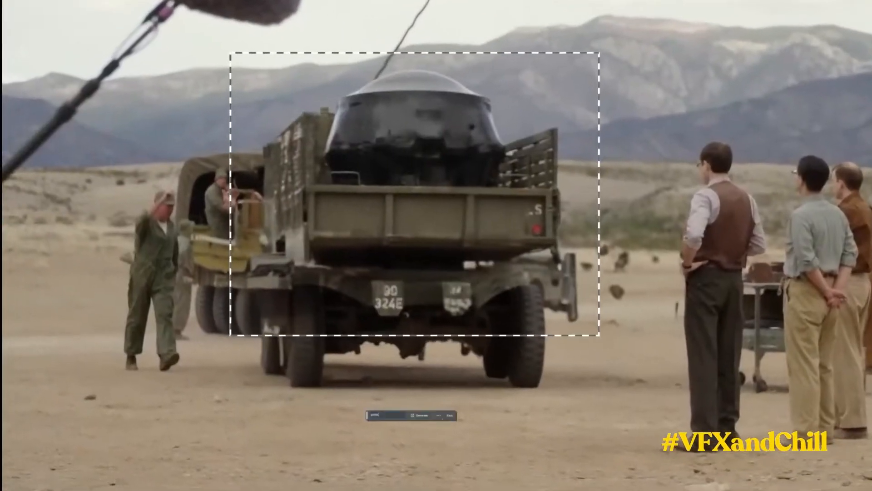
pyautogui.write('ambulance rear')
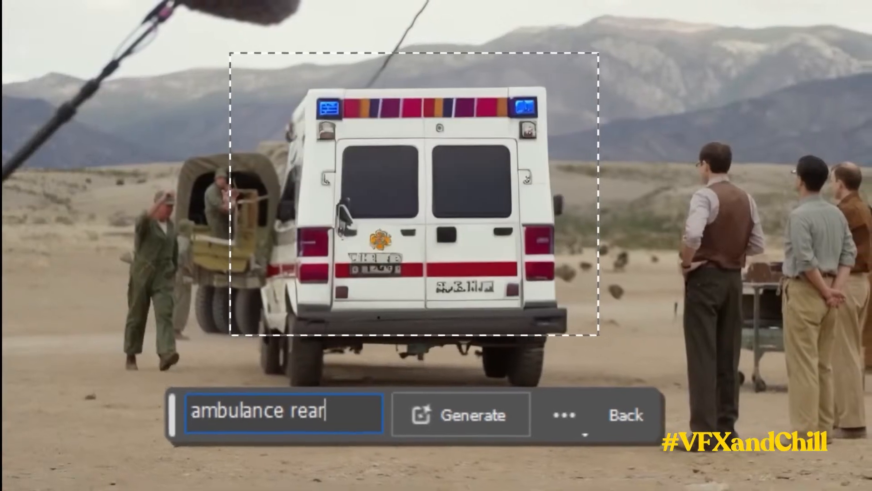